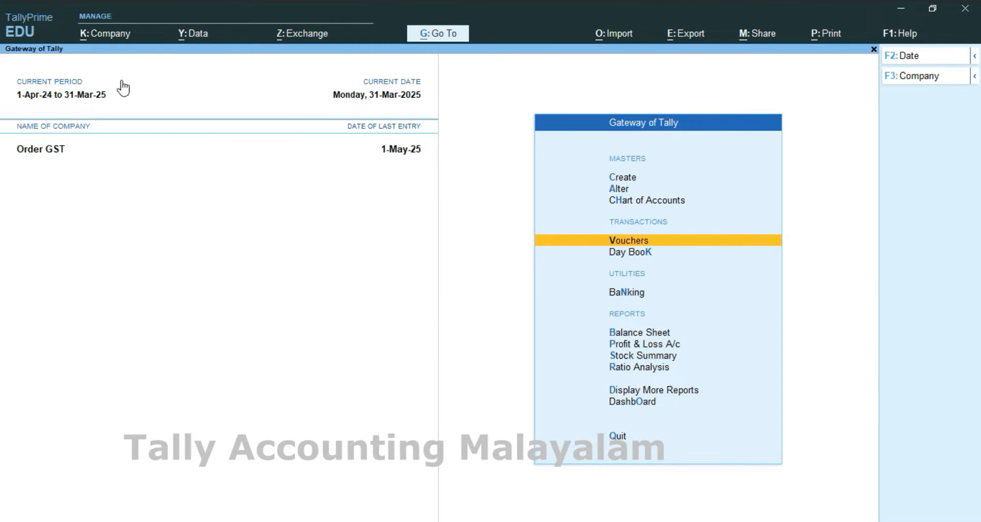
# Start creating a company named Akash Furniture Mart with the same mailing name and a blank address.
pyautogui.click(103, 35)
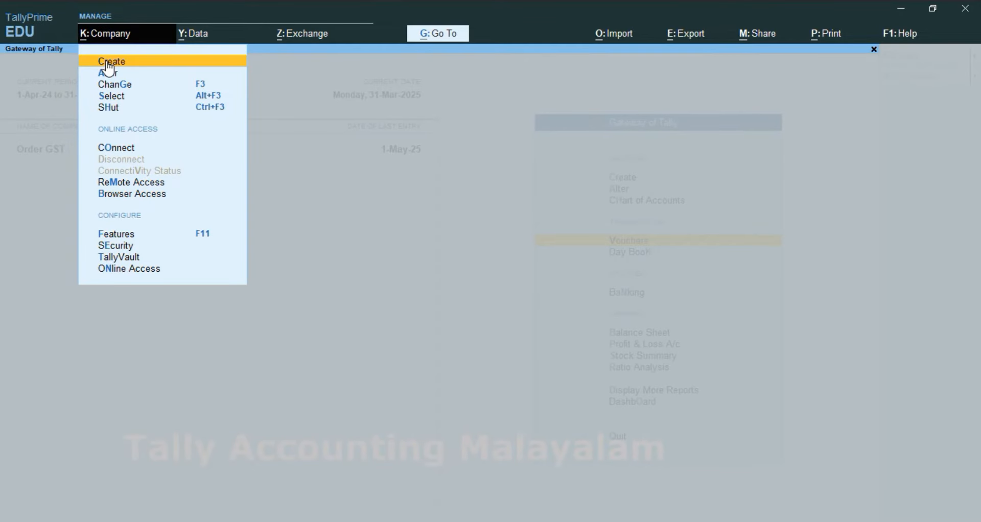
pyautogui.click(107, 62)
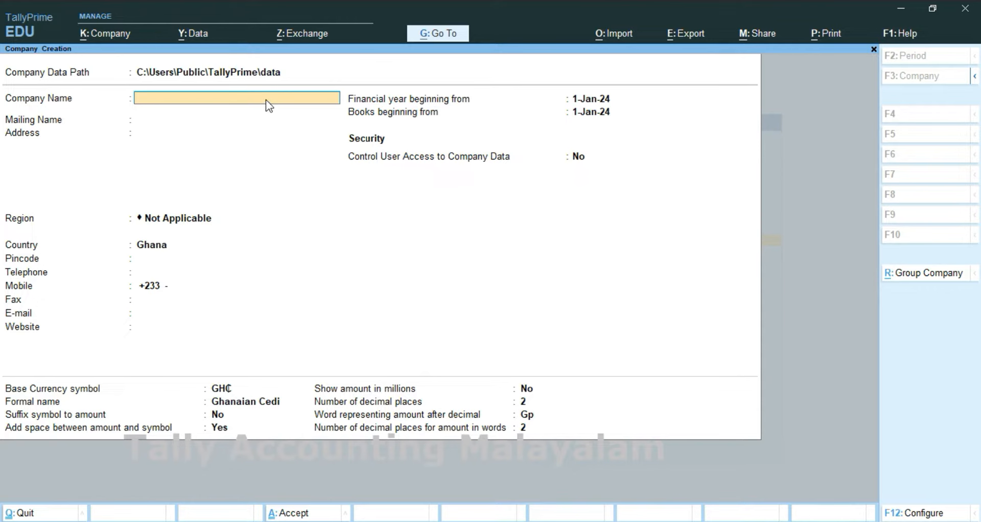
pyautogui.write('Akash furniture Mart')
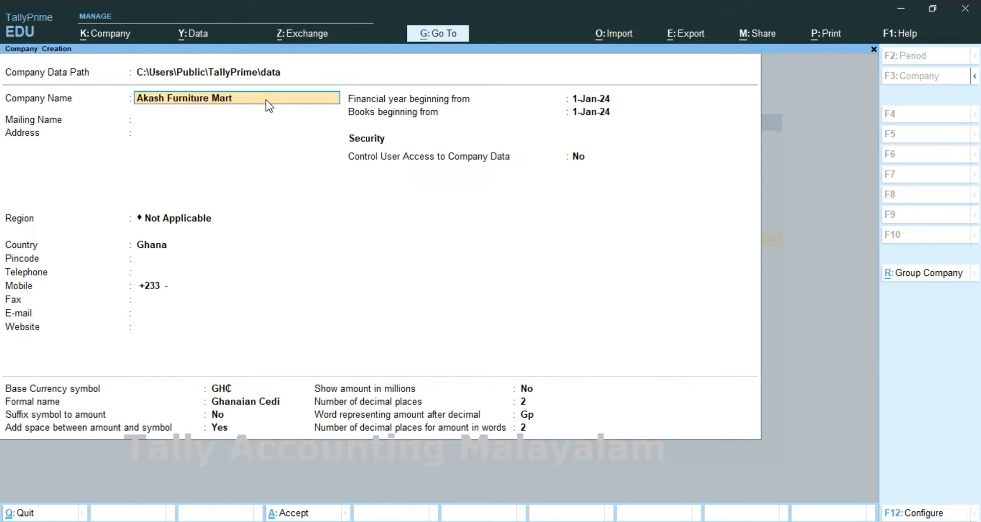
pyautogui.press('Return')
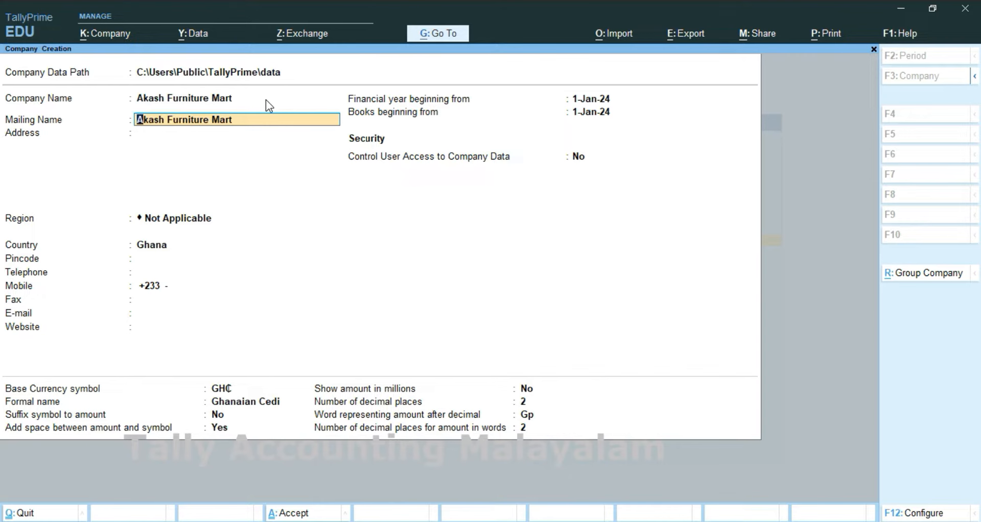
pyautogui.press('Return')
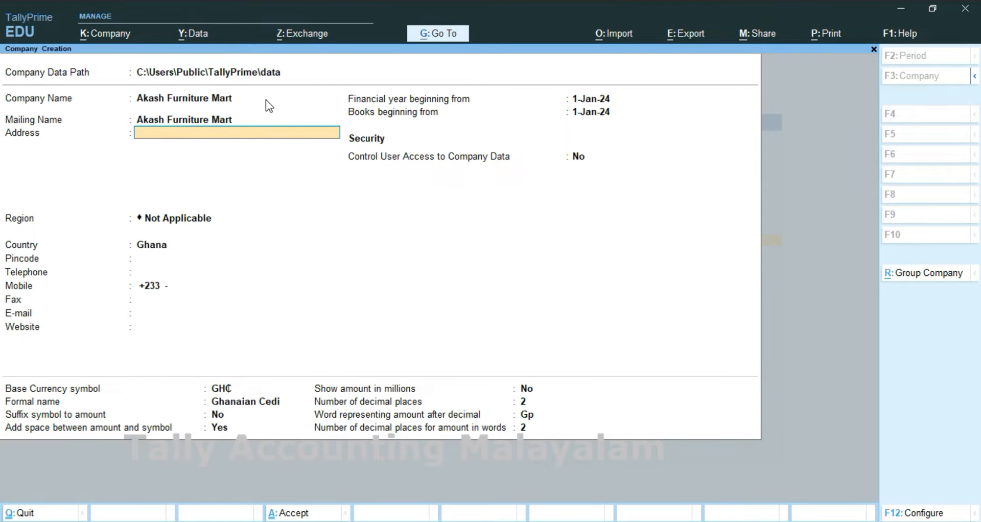
pyautogui.press('Return')
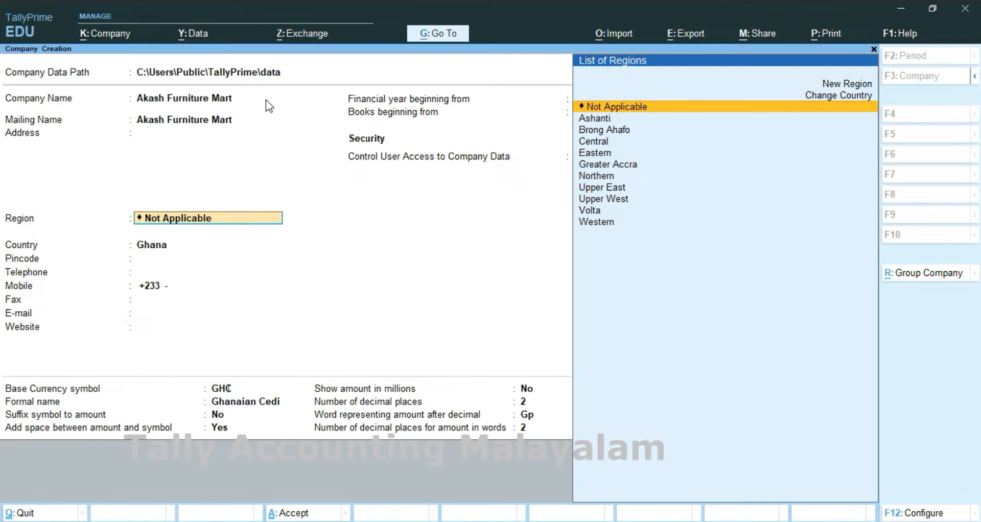
# Set the company's state to Kerala, India, leaving the pincode, phone, fax, e-mail and website blank.
pyautogui.write('Ker')
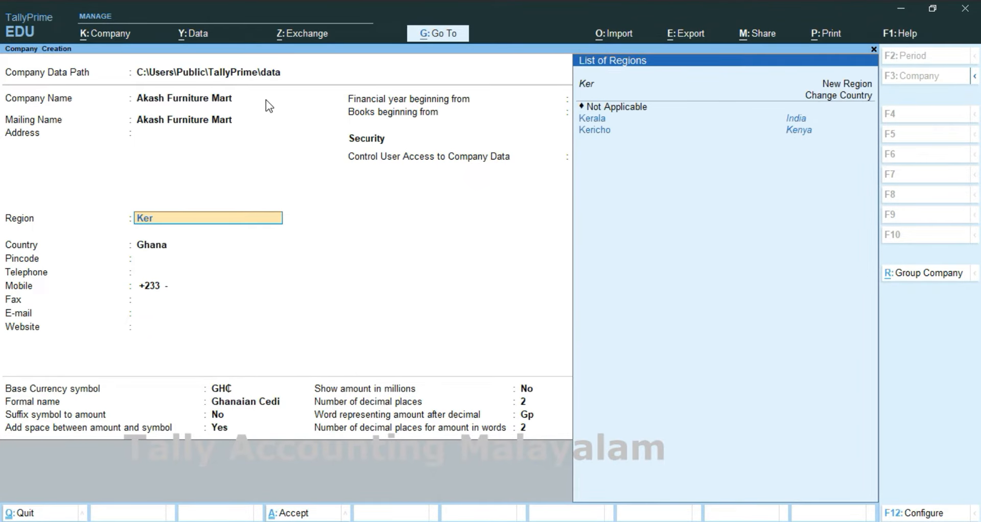
pyautogui.press('Down')
pyautogui.press('Return')
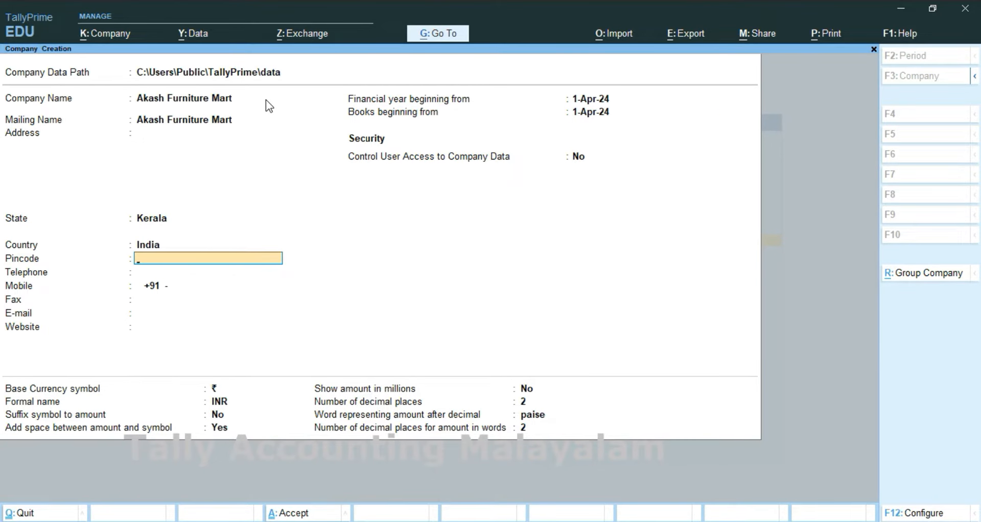
pyautogui.press('Return')
pyautogui.press('Return')
pyautogui.press('Return')
pyautogui.press('Return')
pyautogui.press('Return')
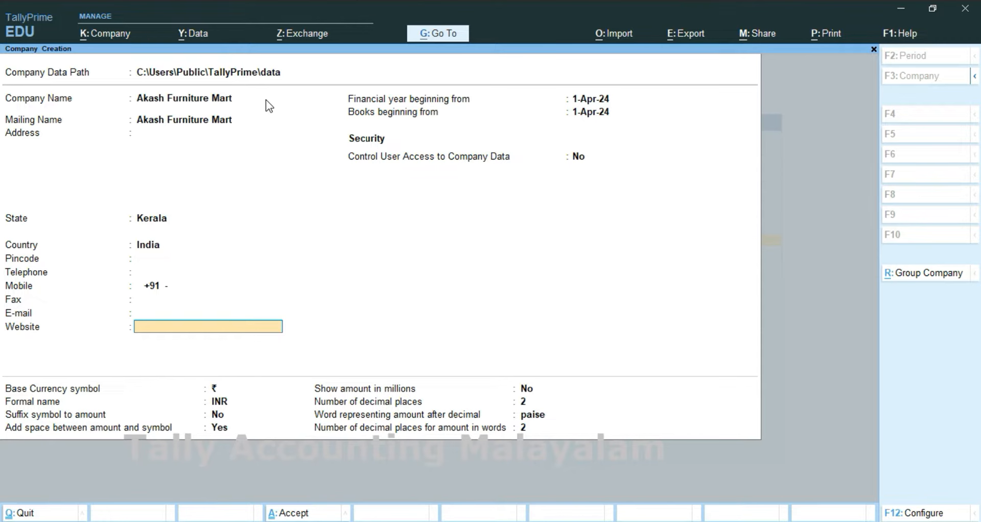
pyautogui.press('Return')
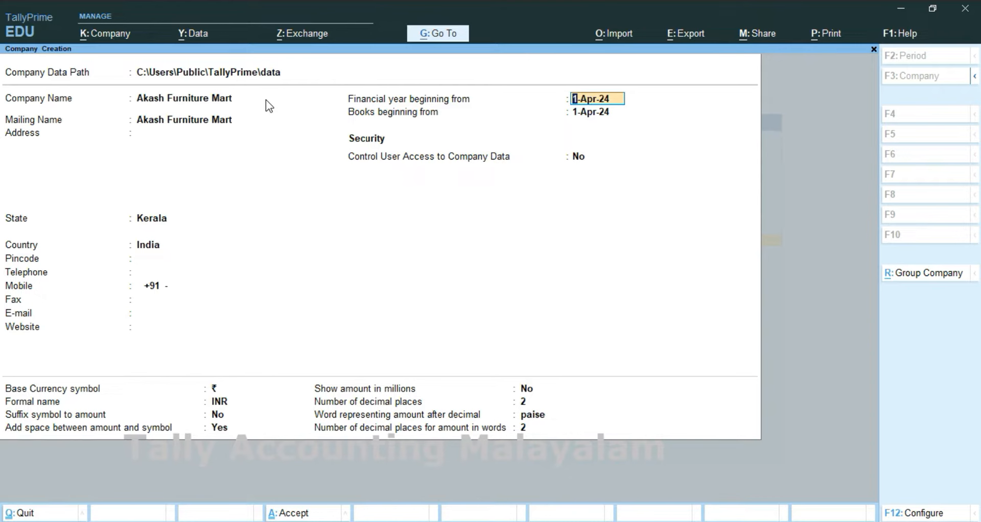
# Keep 1-Apr-24 as the start of the financial year and books, with user access control set to No.
pyautogui.press('Return')
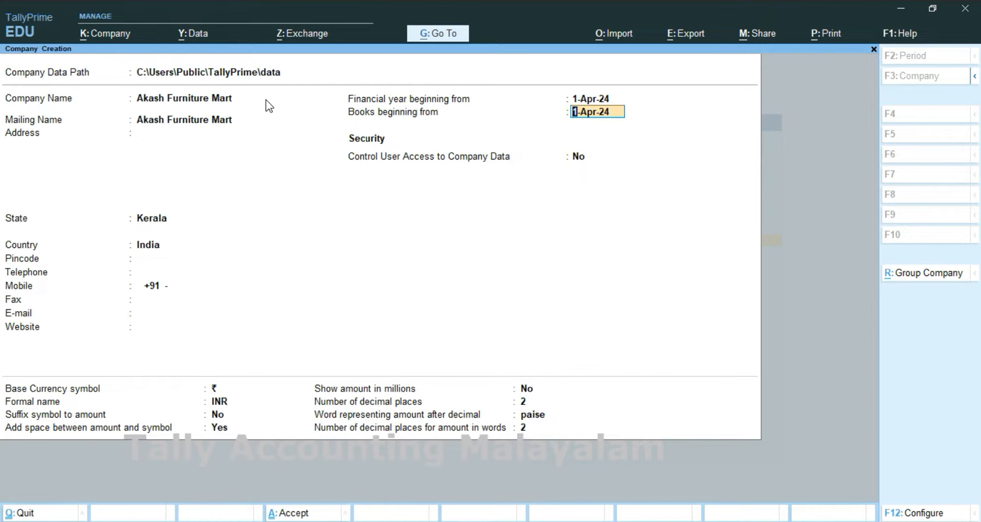
pyautogui.press('Return')
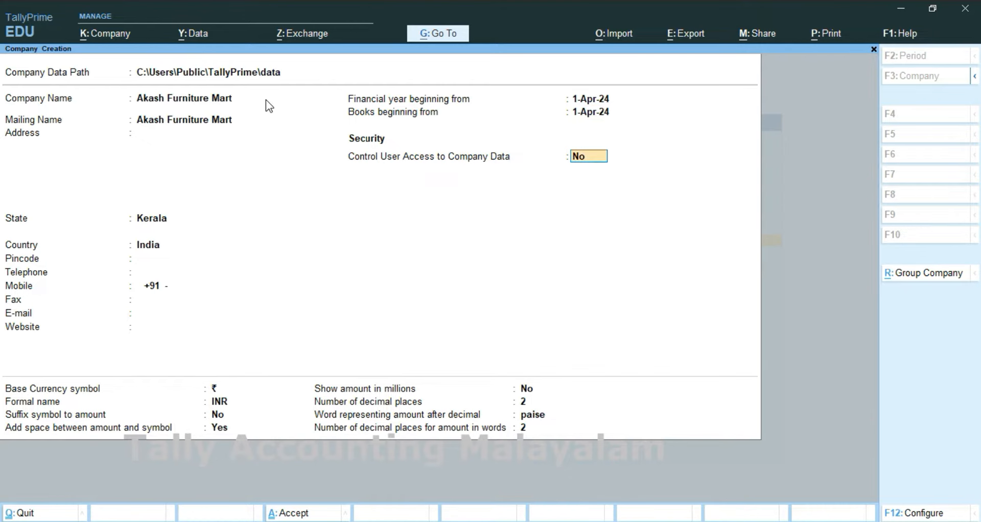
pyautogui.press('Return')
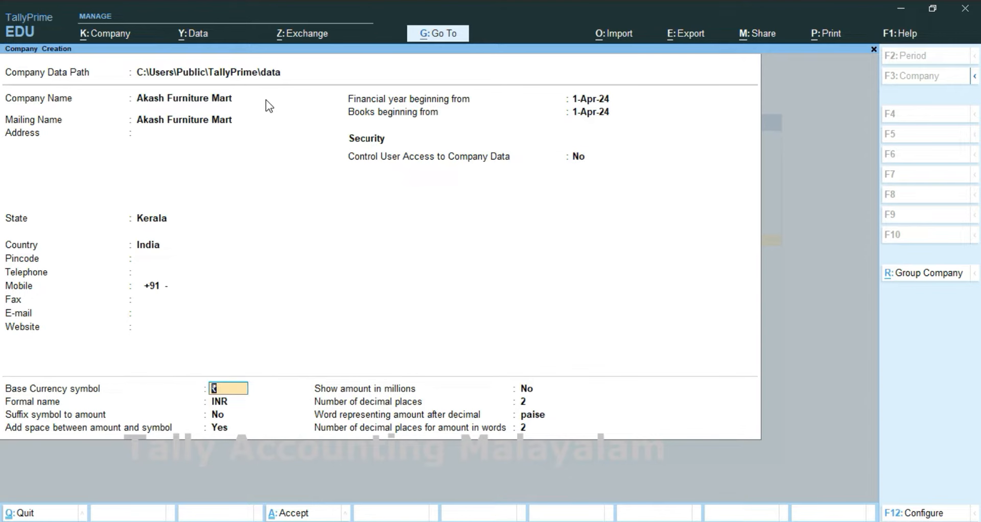
# Accept the base currency settings of ₹, INR, paise and 2 decimal places, and create the company.
pyautogui.press('Return')
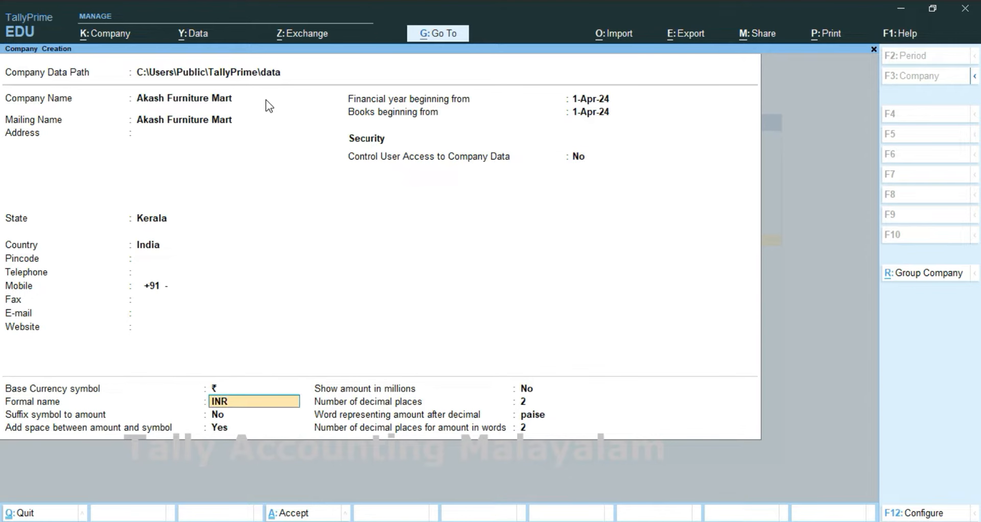
pyautogui.press('Return')
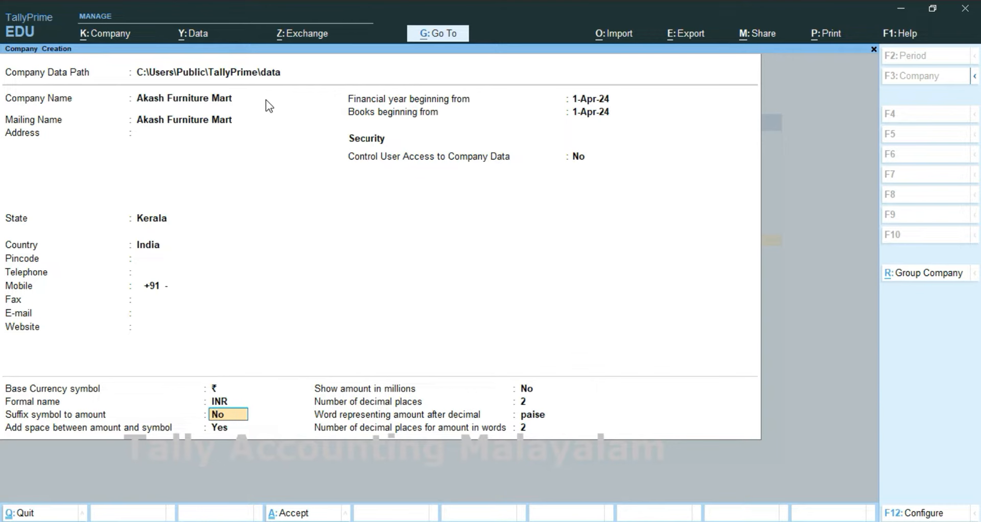
pyautogui.press('Return')
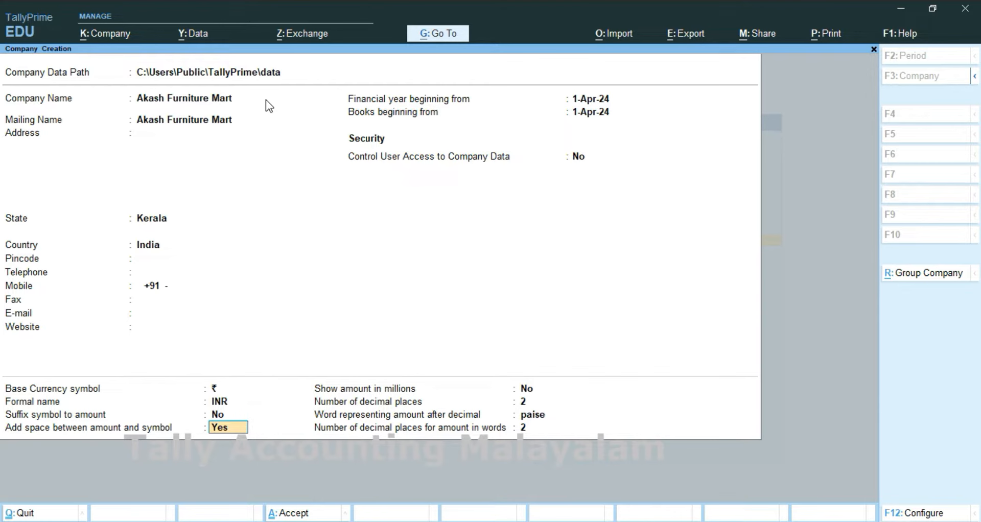
pyautogui.press('Return')
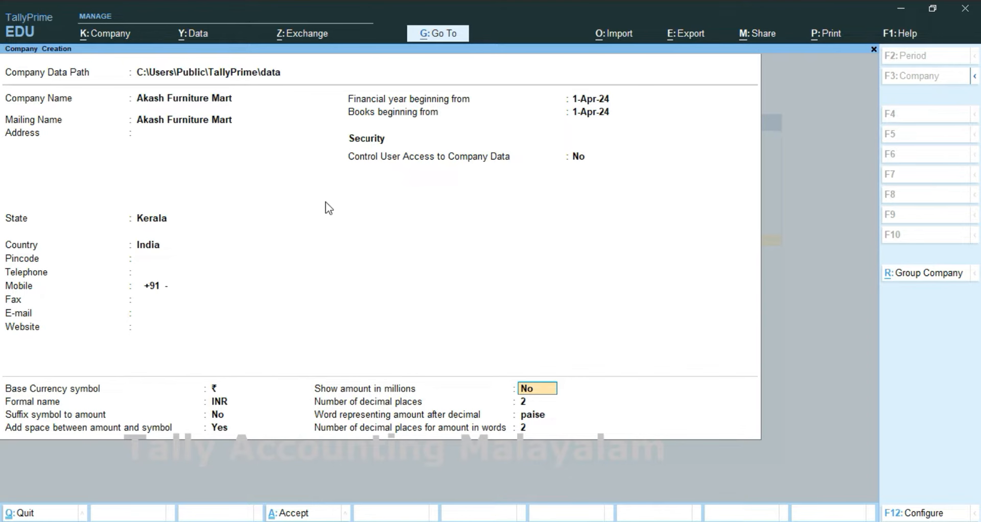
pyautogui.press('Return')
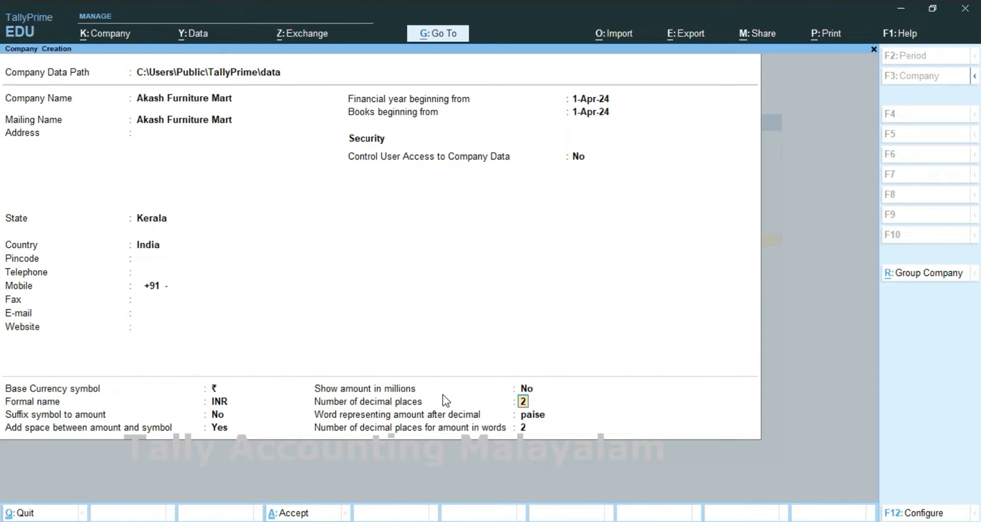
pyautogui.press('Return')
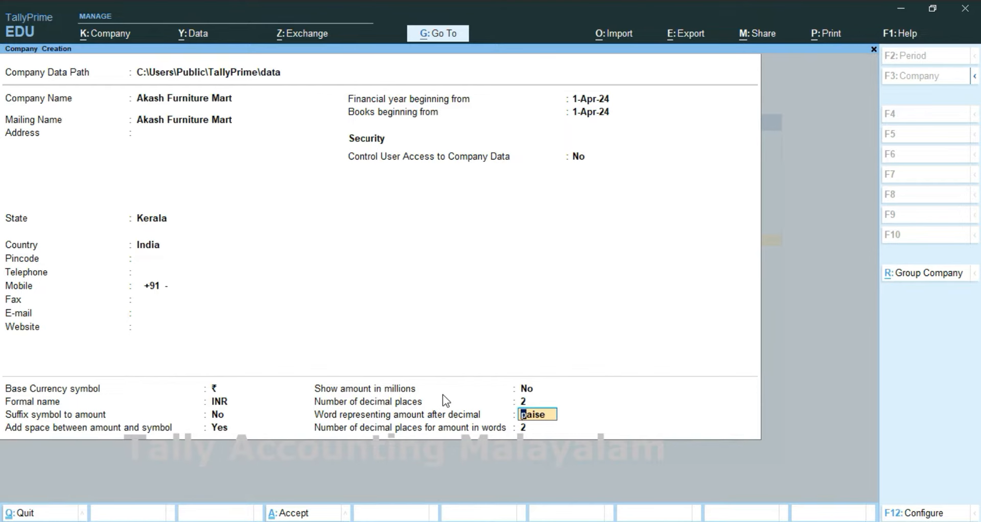
pyautogui.press('Return')
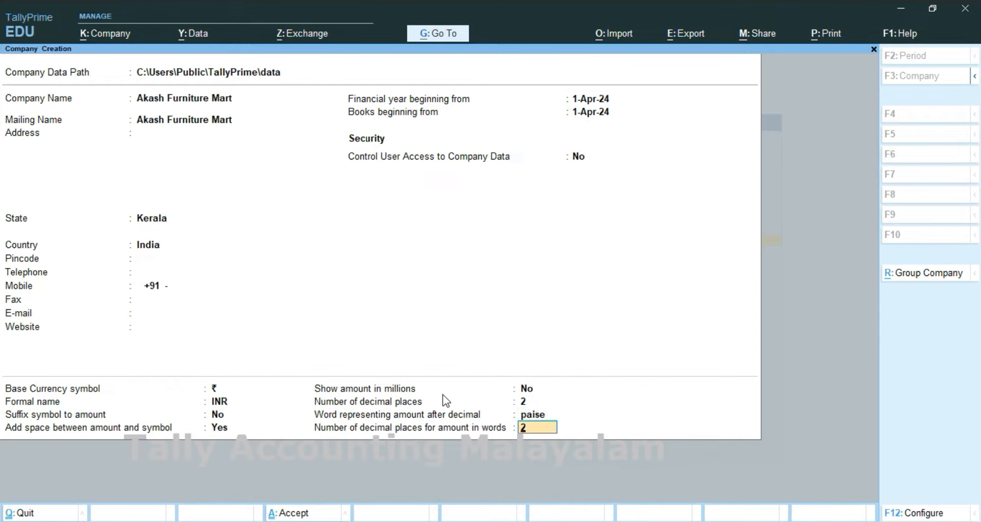
pyautogui.press('Return')
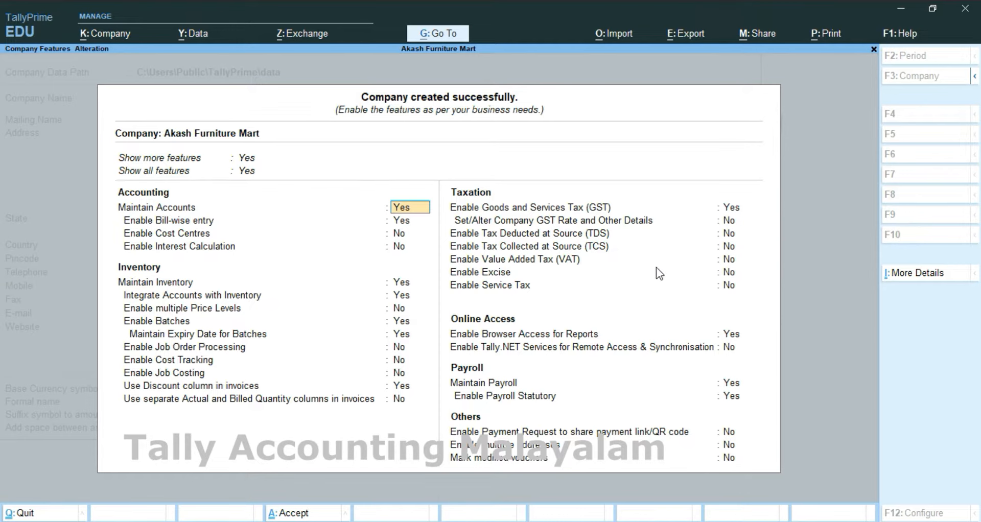
# Accept the new company's preset features, keeping accounts, bill-wise entry, inventory and GST enabled.
pyautogui.press('Return')
pyautogui.press('Return')
pyautogui.press('Return')
pyautogui.press('Return')
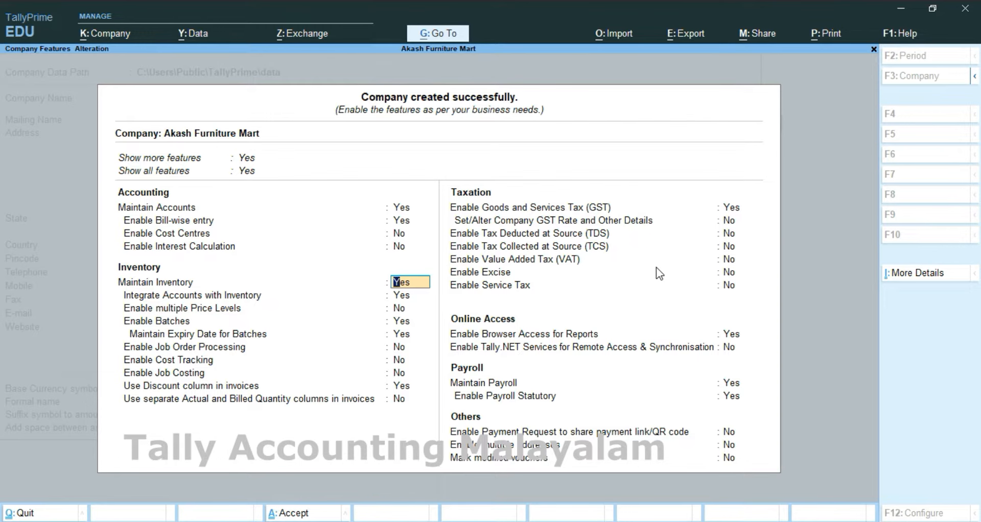
pyautogui.hotkey('ctrl', 'a')
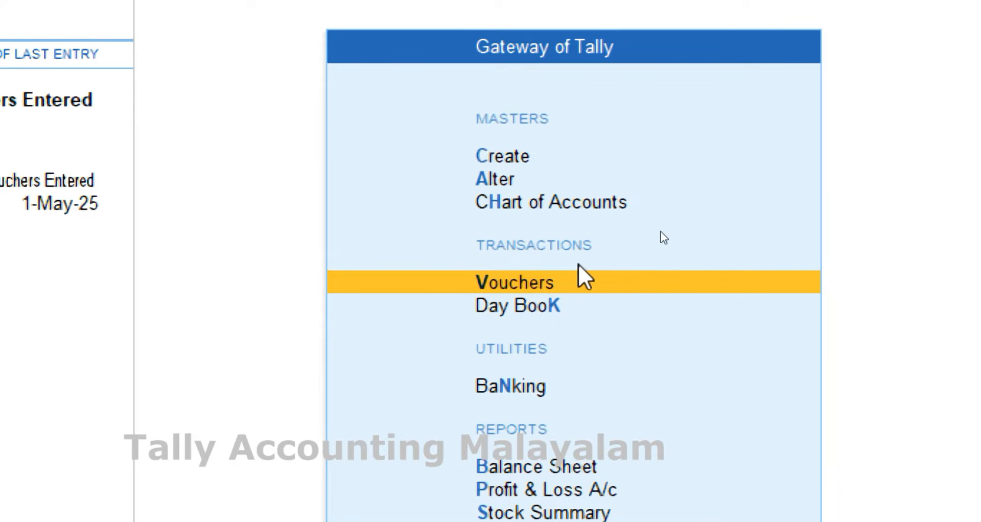
# Open a receipt voucher dated 1-Apr-24 in Single Entry mode and choose Cash as its account.
pyautogui.click(578, 278)
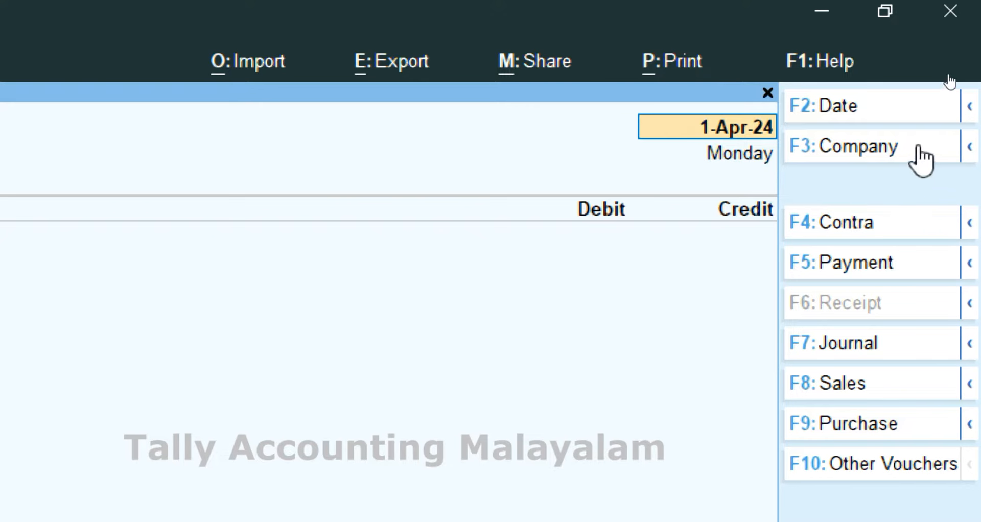
pyautogui.press('F2')
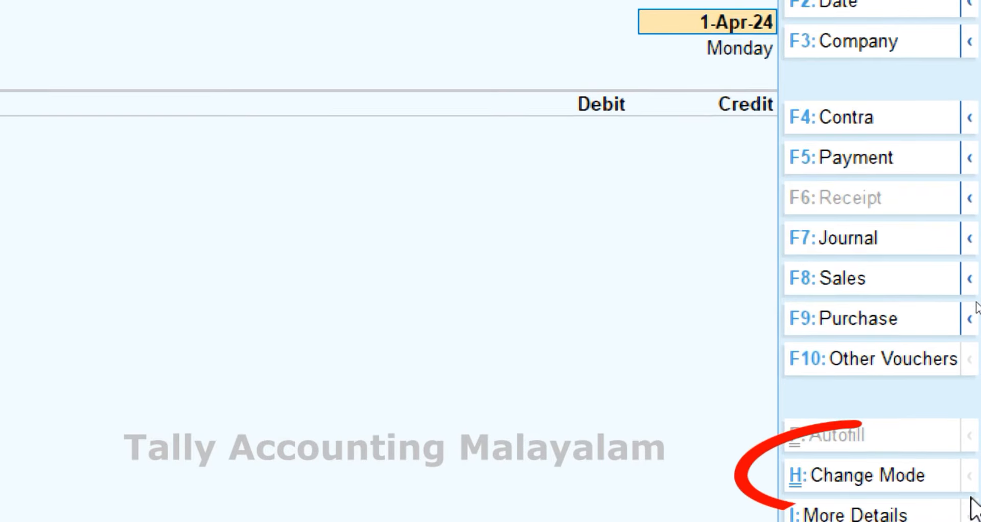
pyautogui.click(856, 476)
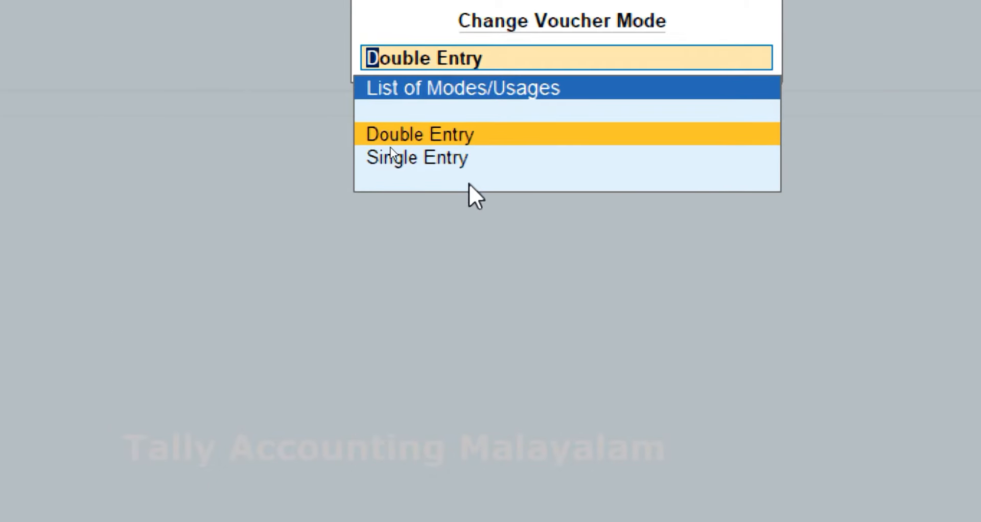
pyautogui.click(357, 139)
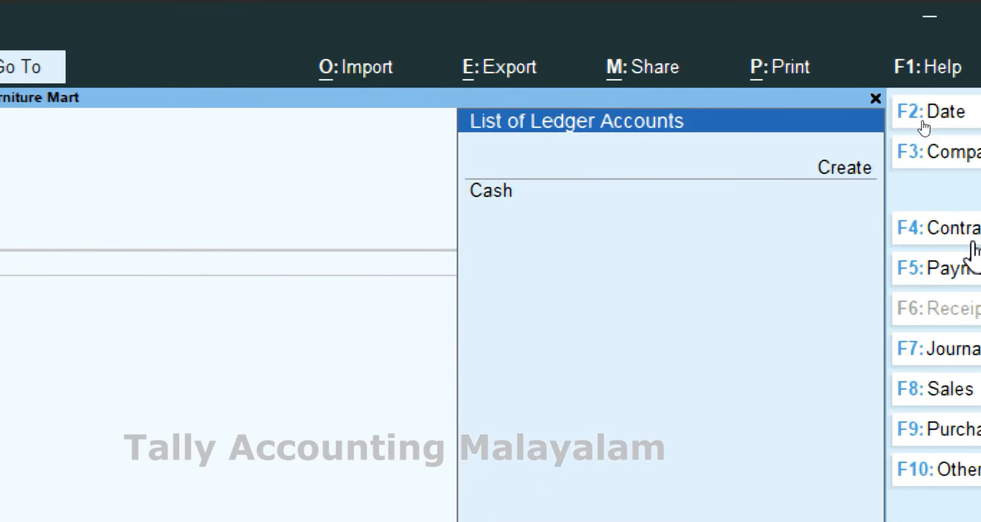
pyautogui.press('Down')
pyautogui.press('Return')
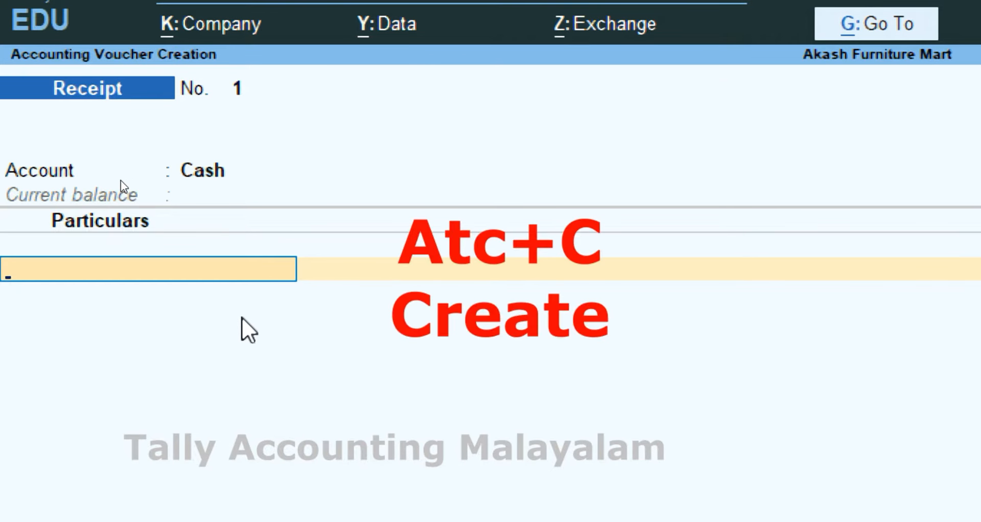
# Create a ledger named Capital from the voucher's particulars, under Capital Account with inventory values not affected.
pyautogui.hotkey('alt', 'c')
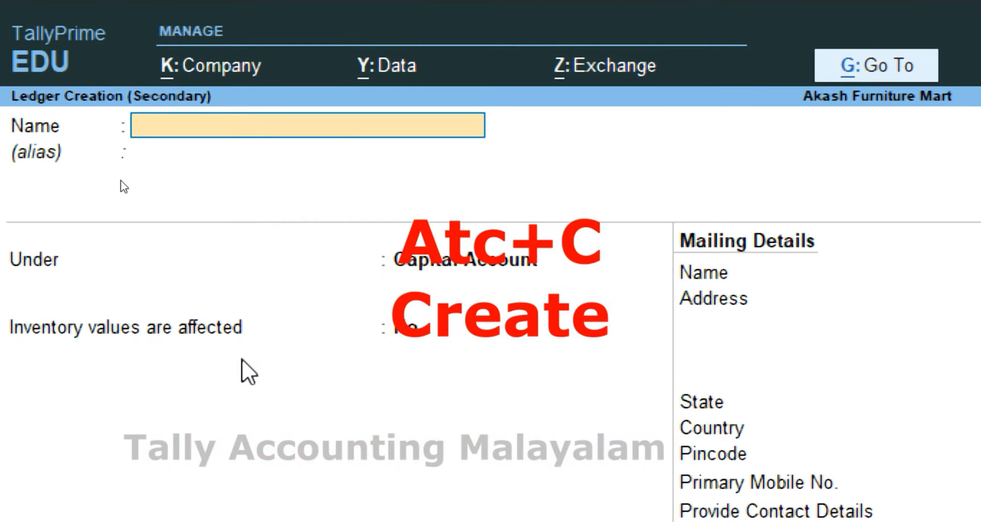
pyautogui.write('Capital')
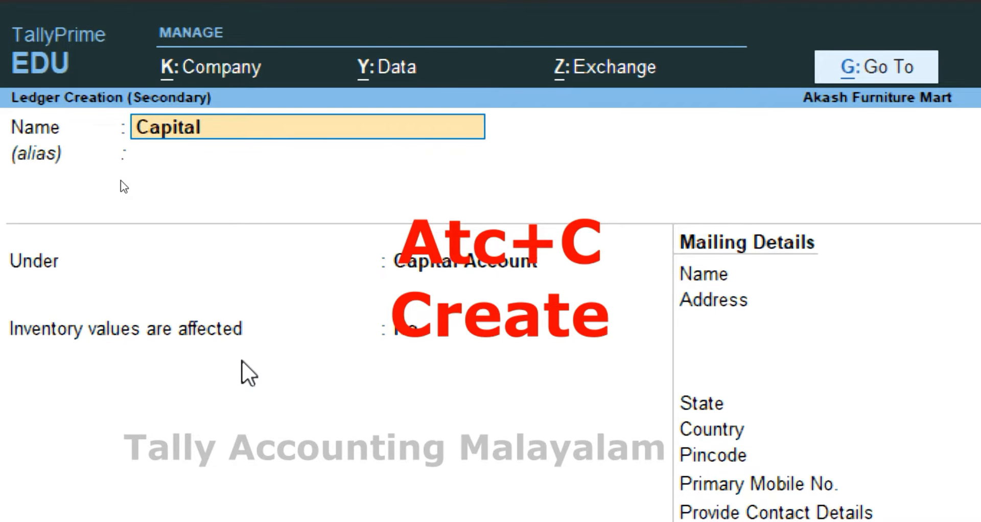
pyautogui.press('Return')
pyautogui.press('Return')
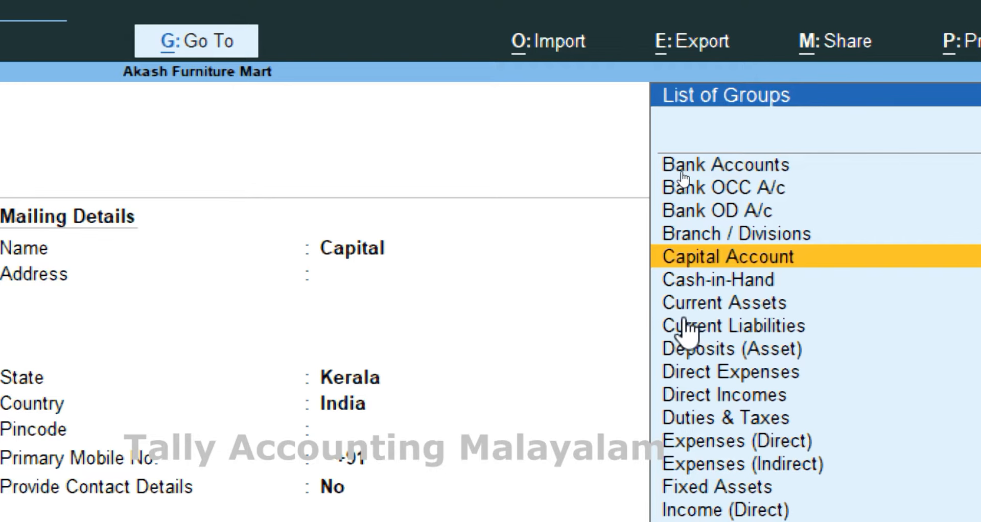
pyautogui.press('Return')
pyautogui.press('Return')
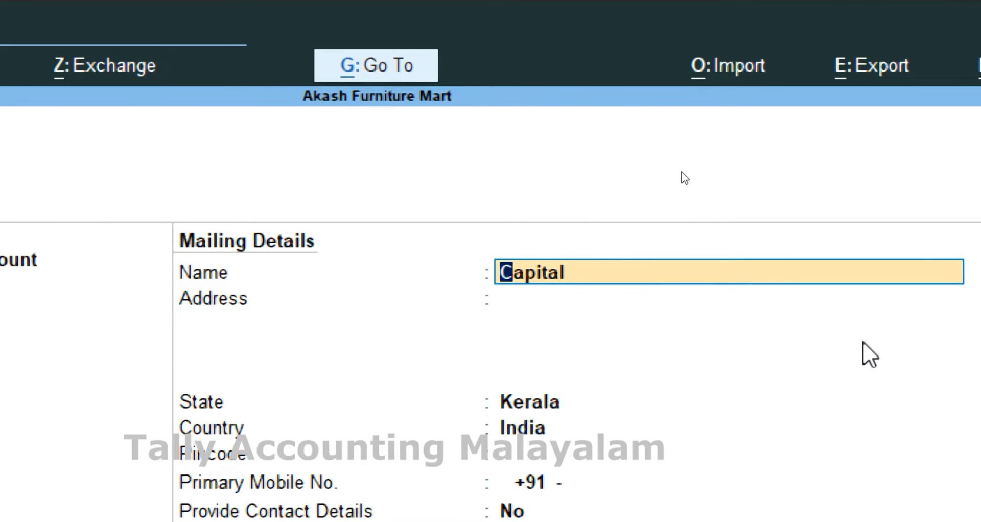
# Keep the Capital ledger's default mailing, banking and tax registration details, leave the optional fields blank, and save the ledger.
pyautogui.press('Return')
pyautogui.press('Return')
pyautogui.press('Return')
pyautogui.press('Return')
pyautogui.press('Return')
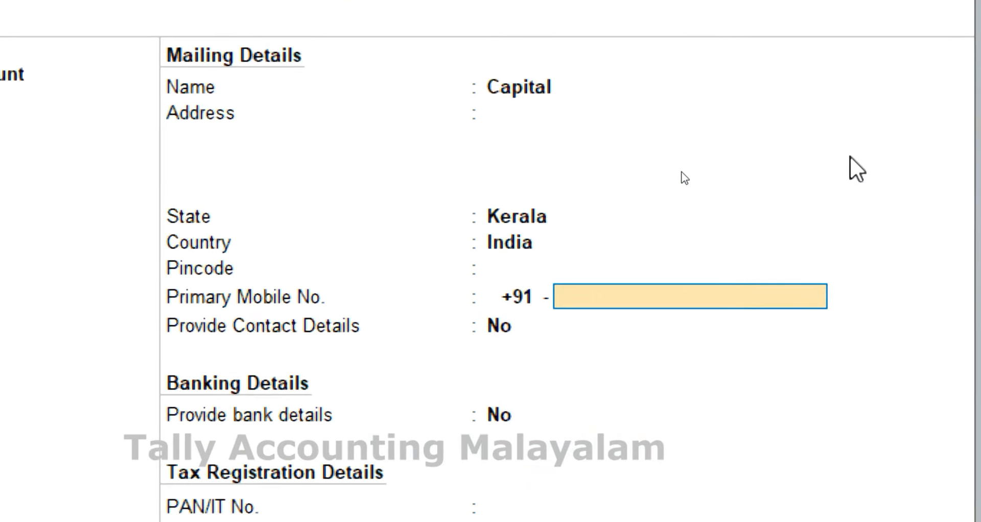
pyautogui.press('Return')
pyautogui.press('Return')
pyautogui.press('Return')
pyautogui.press('Return')
pyautogui.press('Return')
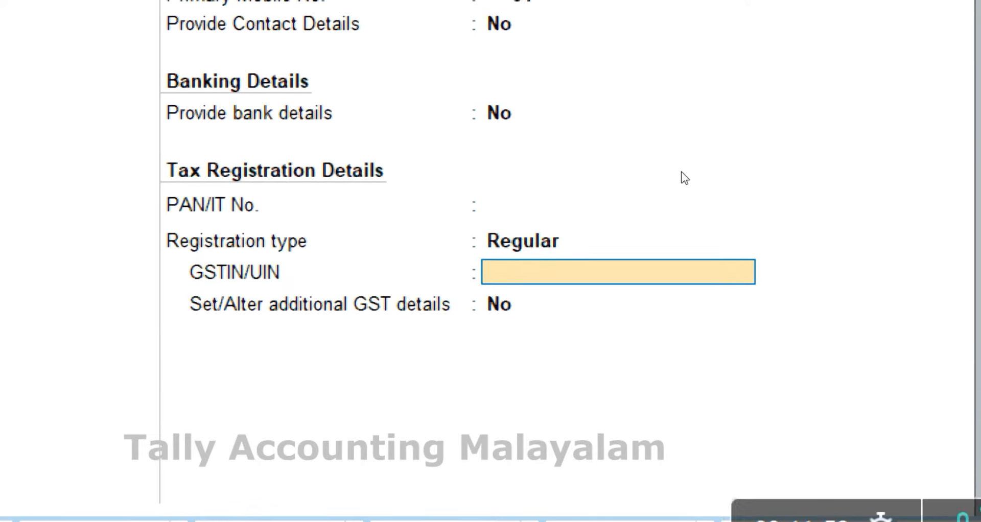
pyautogui.press('Return')
pyautogui.press('Return')
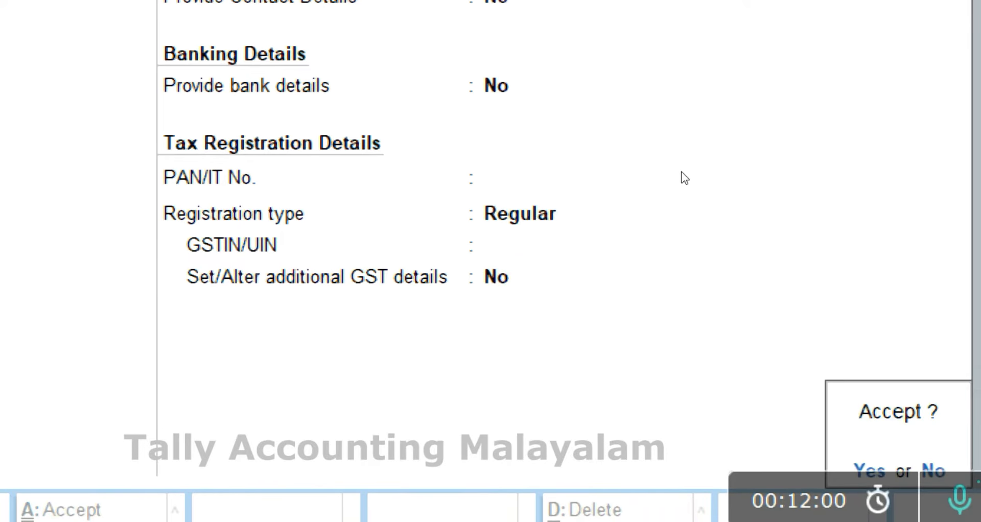
pyautogui.press('Return')
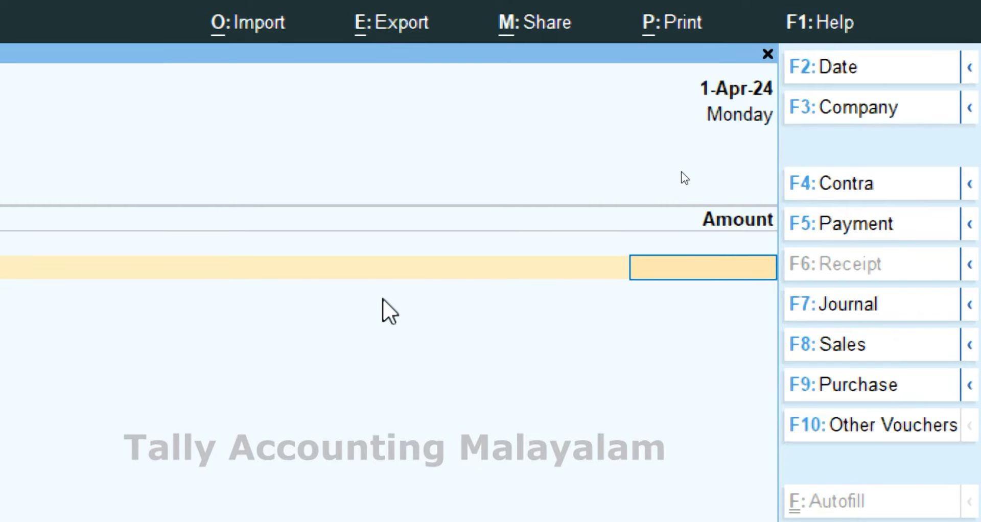
# Enter 200000 as the amount for Capital in the receipt voucher and finish the entry with a blank narration.
pyautogui.write('20000')
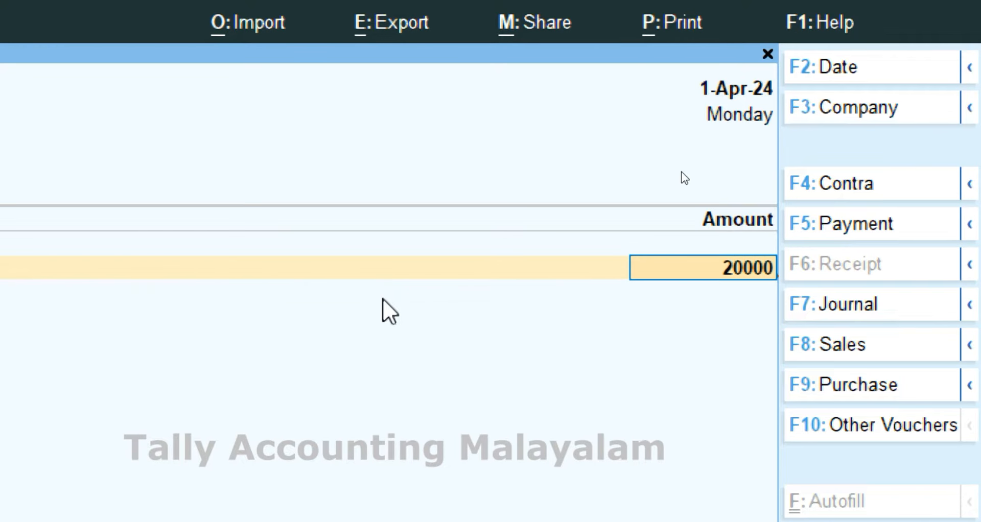
pyautogui.write('0')
pyautogui.press('Return')
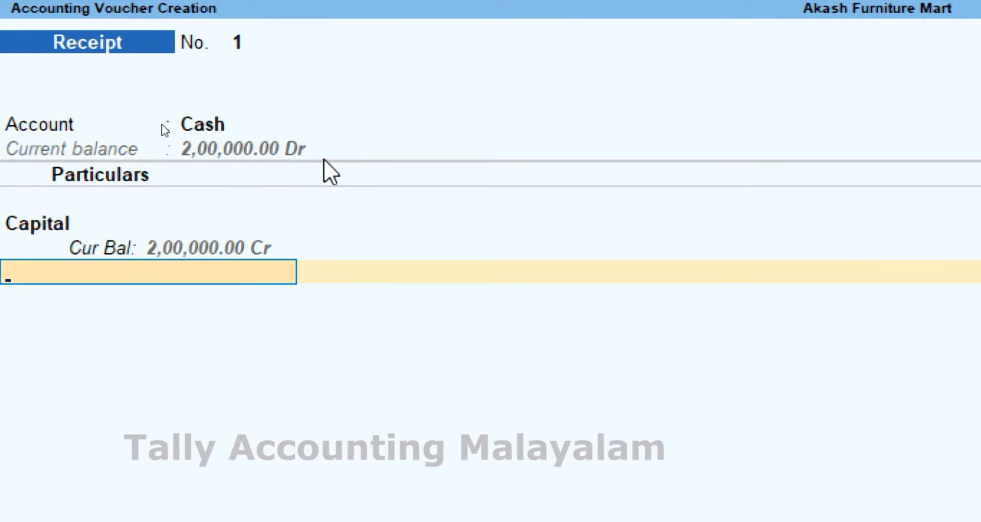
pyautogui.press('Return')
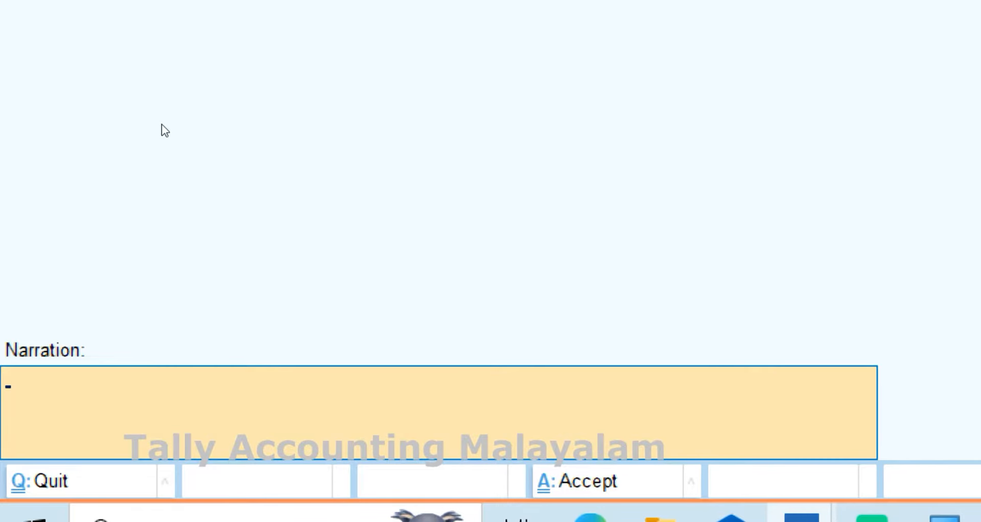
pyautogui.press('Return')
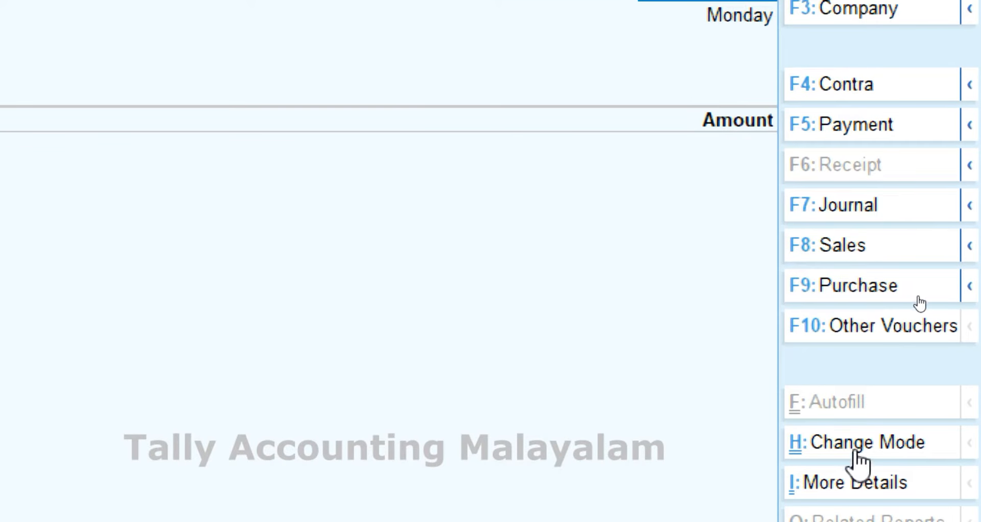
# Change the new receipt voucher to Double Entry mode and go to its first credit line.
pyautogui.click(859, 453)
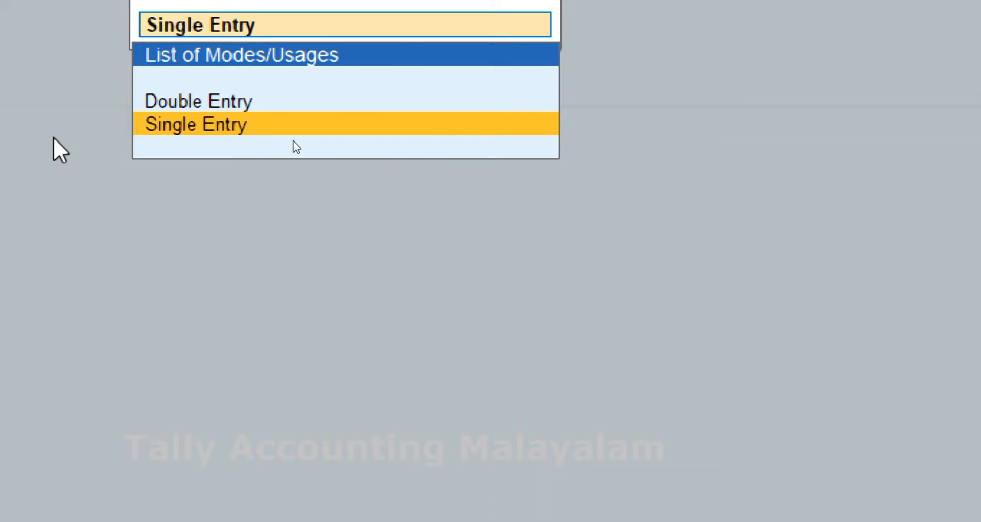
pyautogui.click(202, 102)
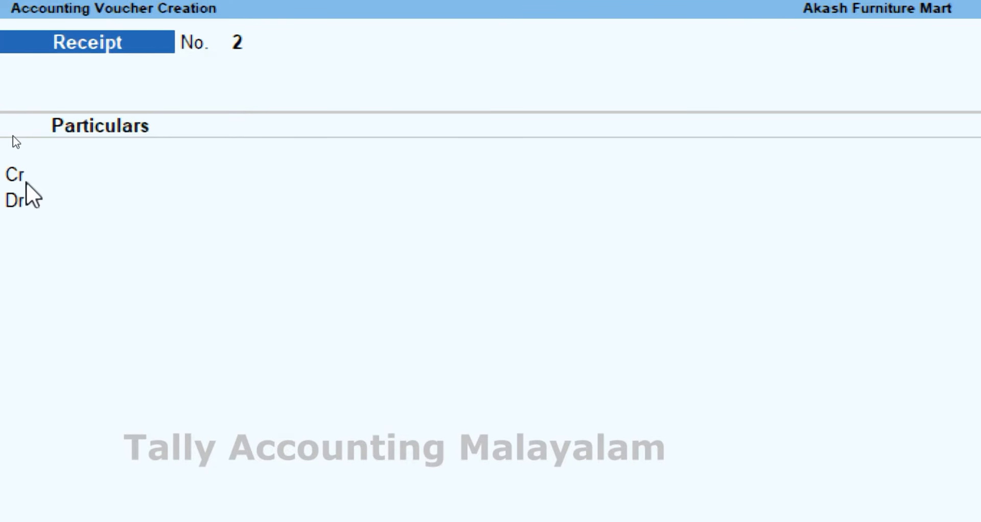
pyautogui.press('Return')
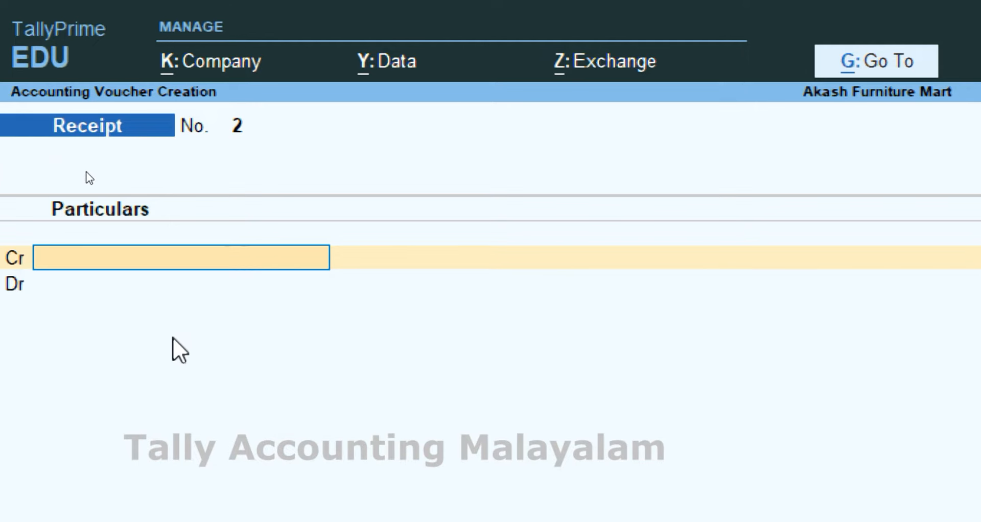
# Configure voucher entry to show To/By by setting "Use Cr/Dr instead of To/By during voucher entry" to No.
pyautogui.press('F12')
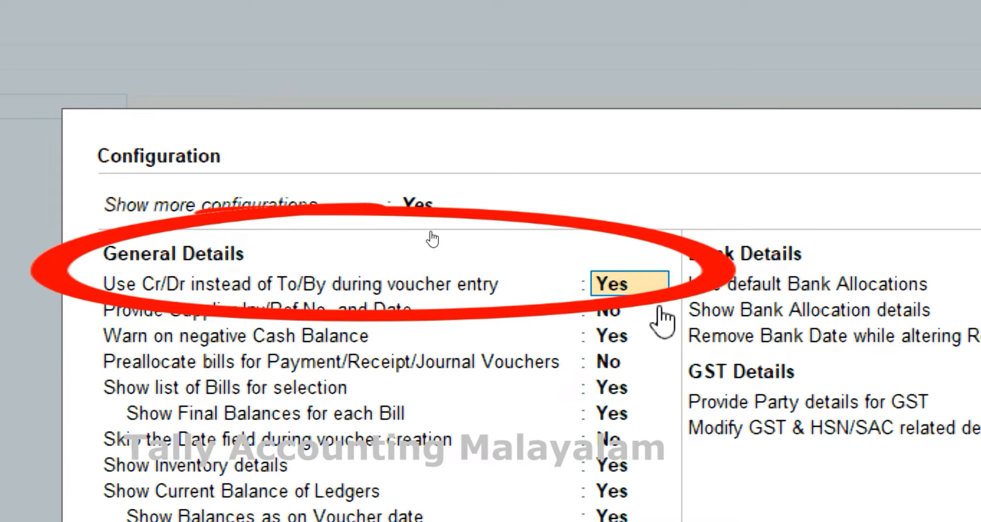
pyautogui.write('n')
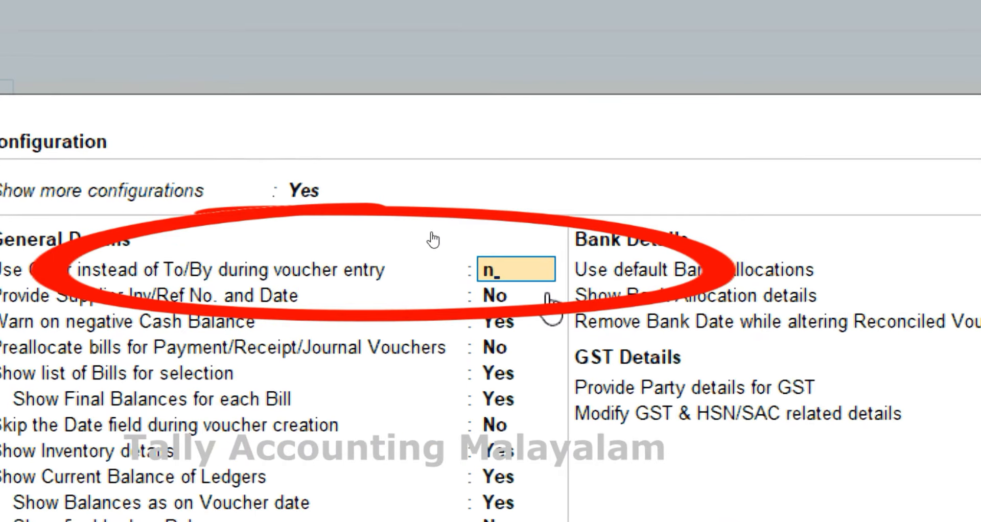
pyautogui.press('Return')
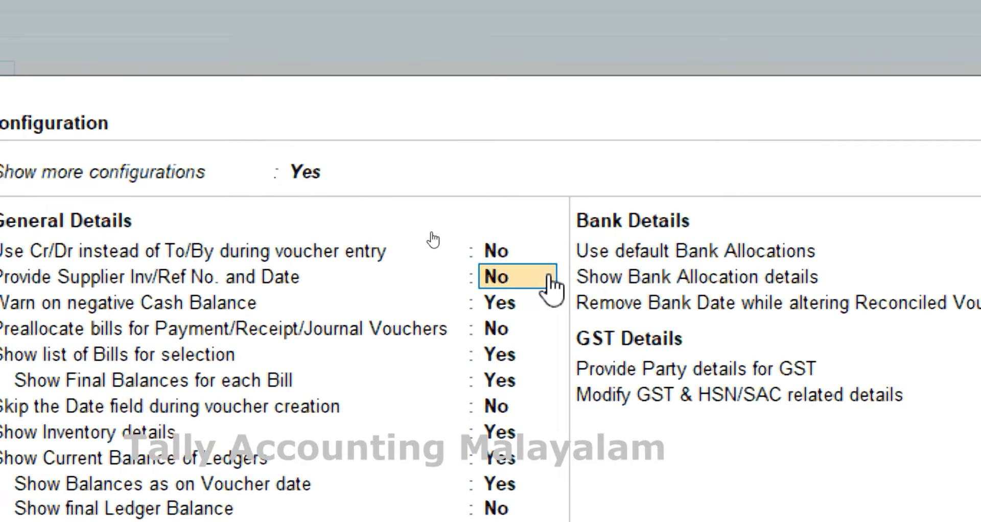
pyautogui.hotkey('ctrl', 'a')
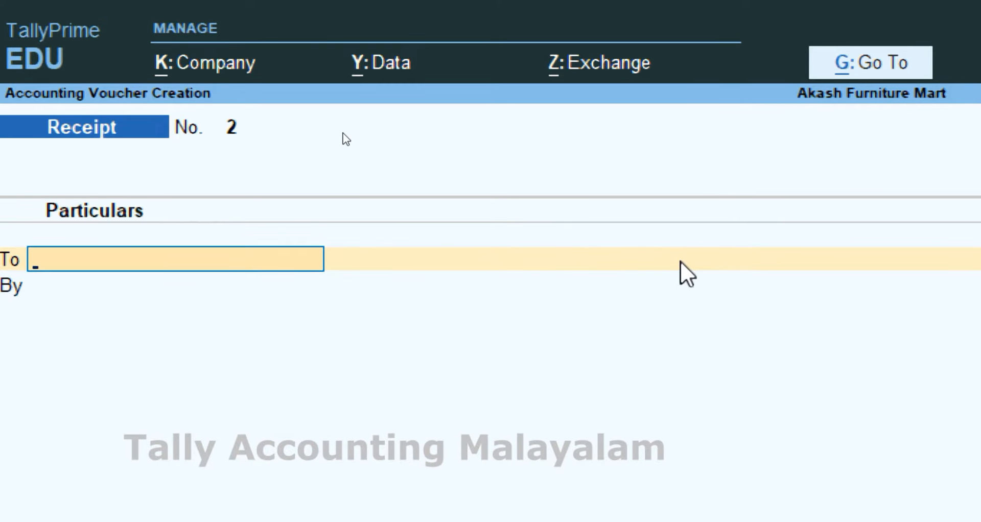
# Switch voucher entry back to Cr/Dr by setting "Use Cr/Dr instead of To/By during voucher entry" to Yes.
pyautogui.press('F12')
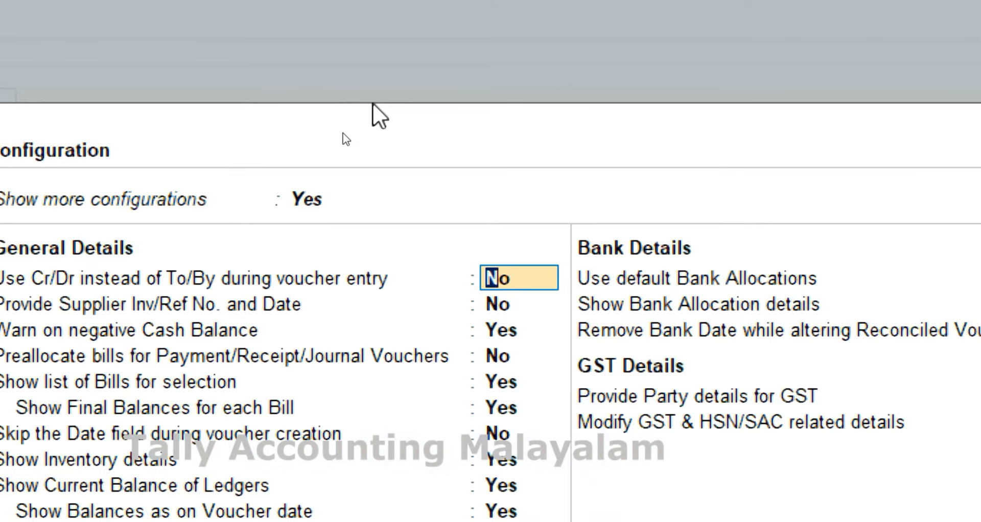
pyautogui.write('y')
pyautogui.press('Return')
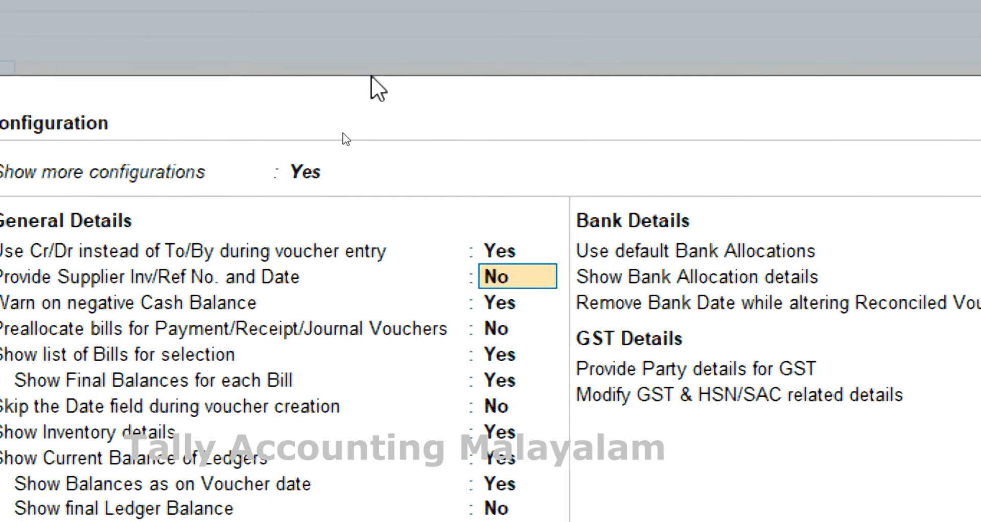
pyautogui.hotkey('ctrl', 'a')
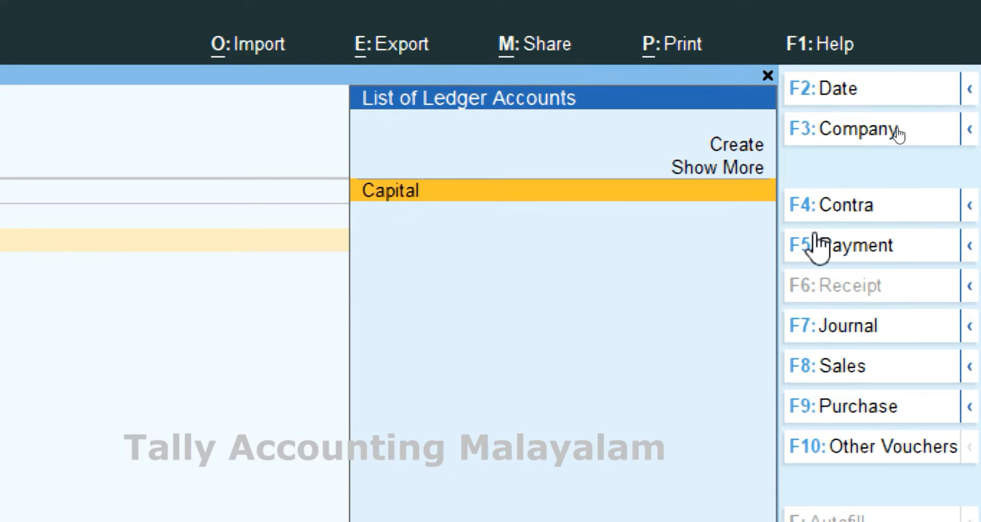
# Open a contra voucher and credit Cash with 150000.
pyautogui.click(826, 216)
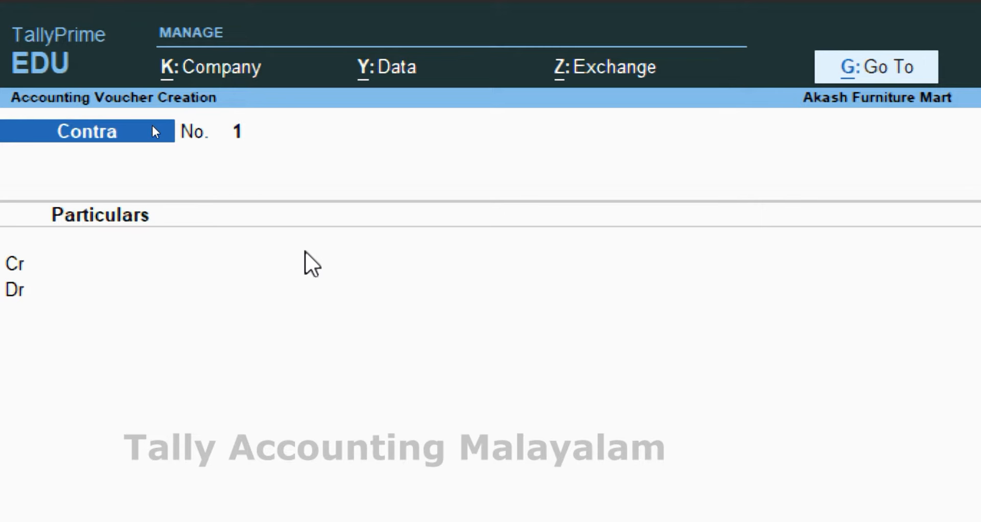
pyautogui.press('Return')
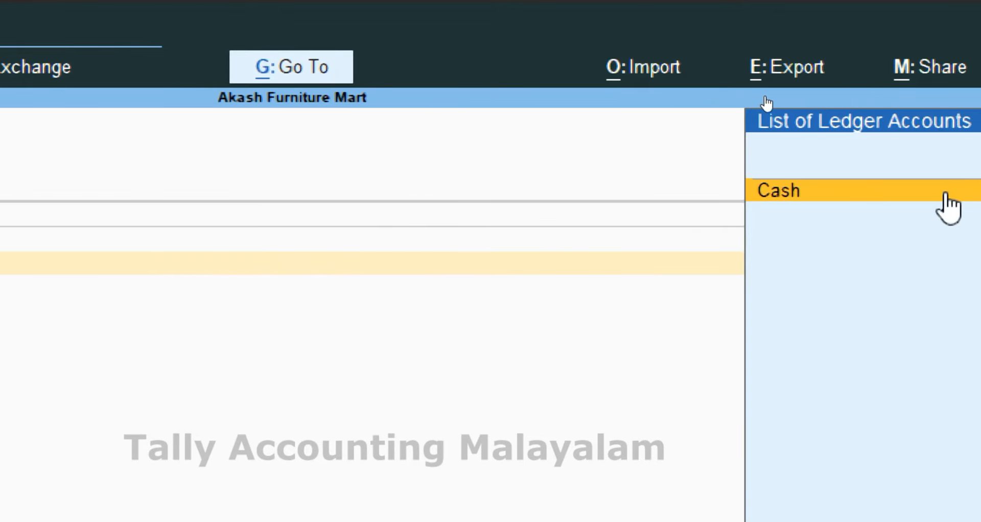
pyautogui.click(944, 197)
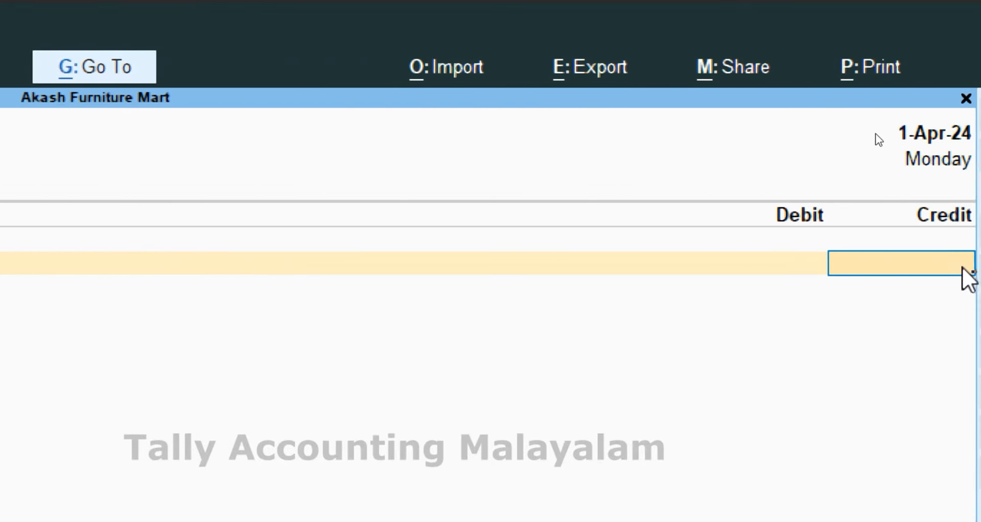
pyautogui.write('150')
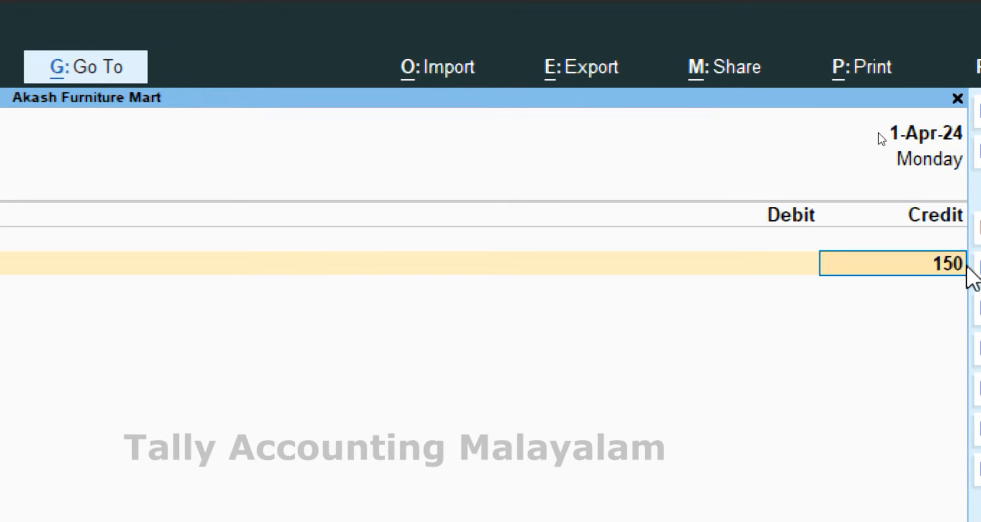
pyautogui.write('000')
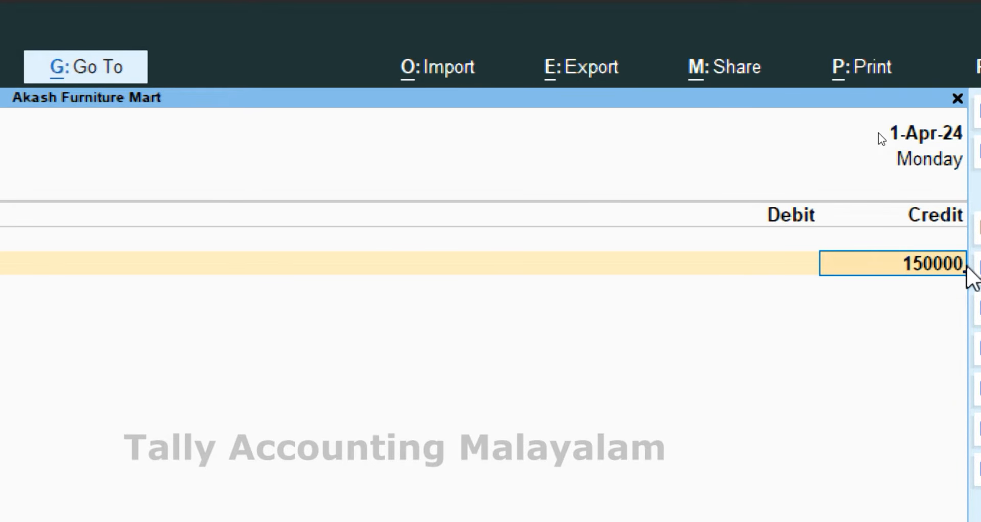
pyautogui.press('Return')
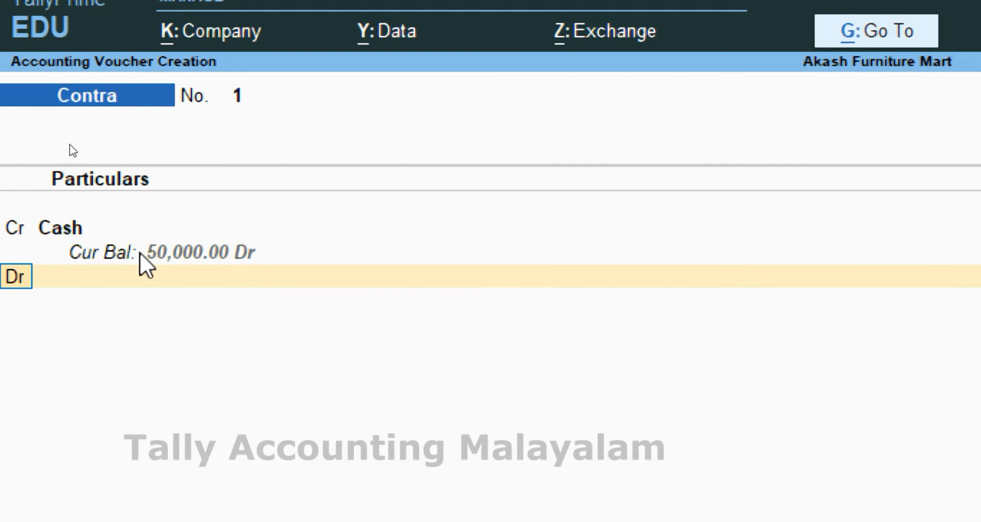
# Start a ledger named Sib Bank from the contra voucher's debit line and place it under Bank Accounts.
pyautogui.press('Return')
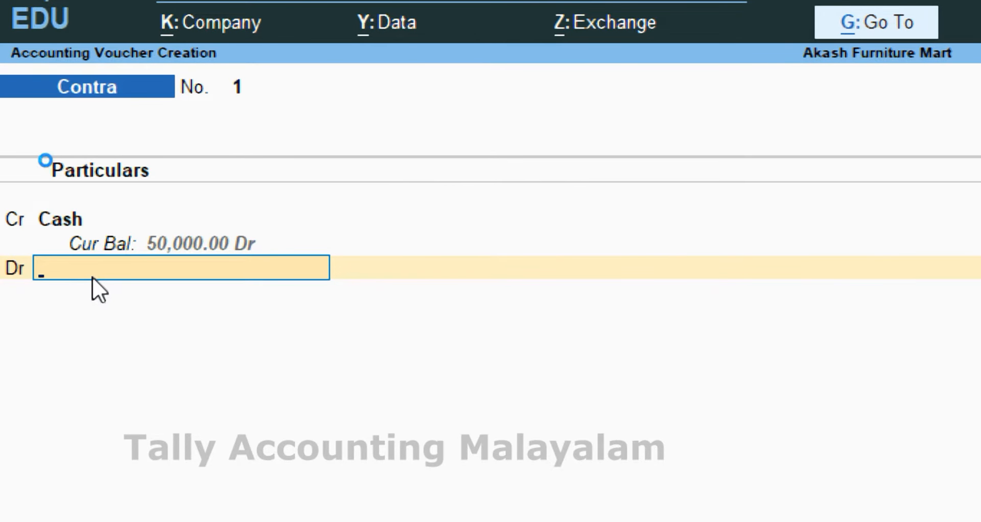
pyautogui.hotkey('alt', 'c')
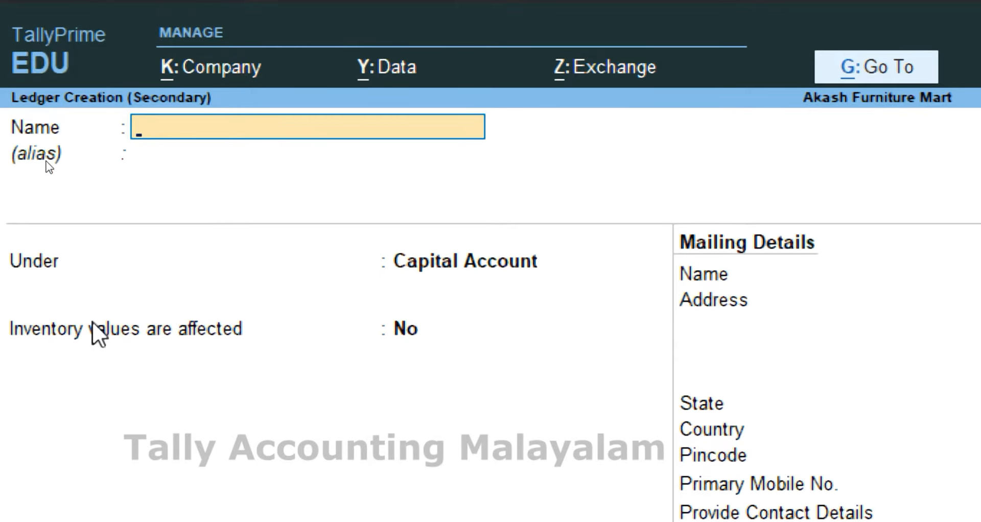
pyautogui.write('Sib Bank')
pyautogui.press('Return')
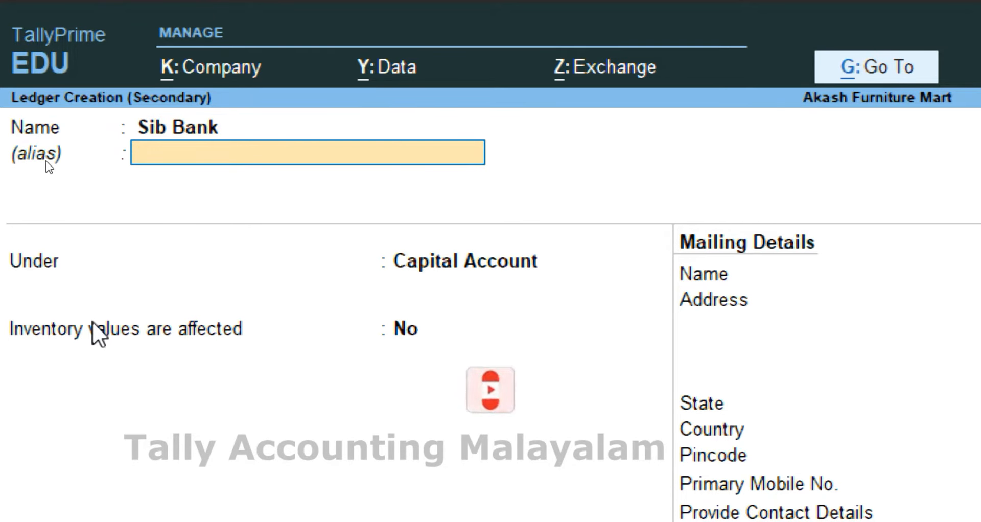
pyautogui.press('Return')
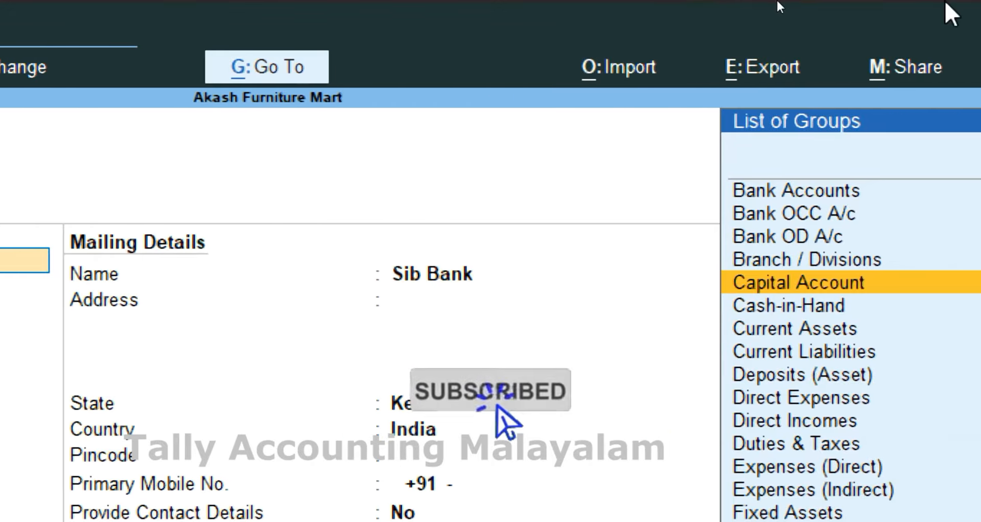
pyautogui.write('b')
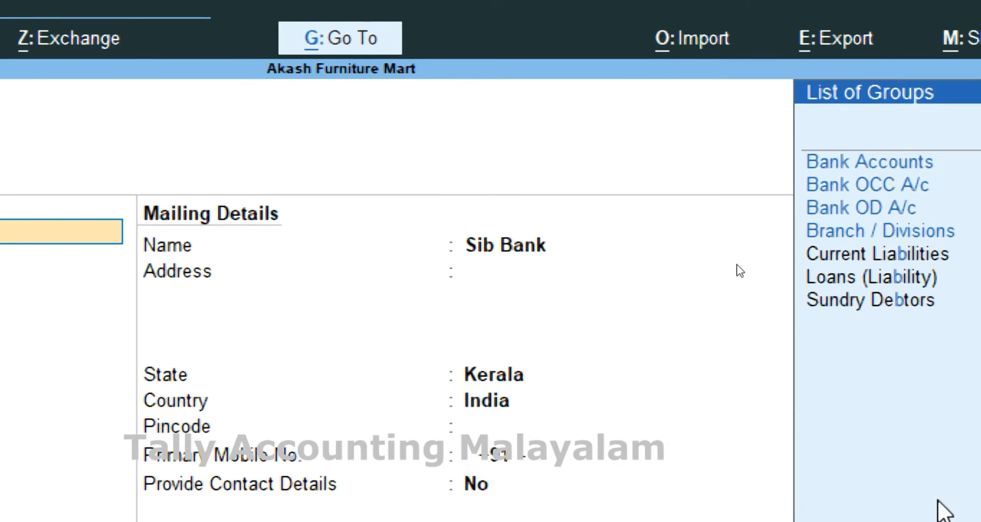
pyautogui.press('Return')
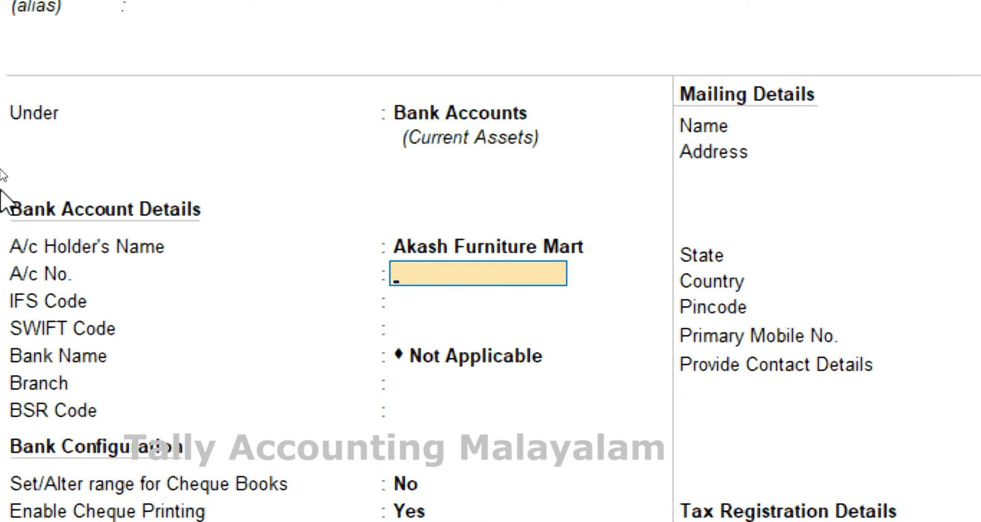
# Leave the Sib Bank ledger's remaining bank account details blank and keep its default cheque book and cheque printing settings.
pyautogui.press('Return')
pyautogui.press('Return')
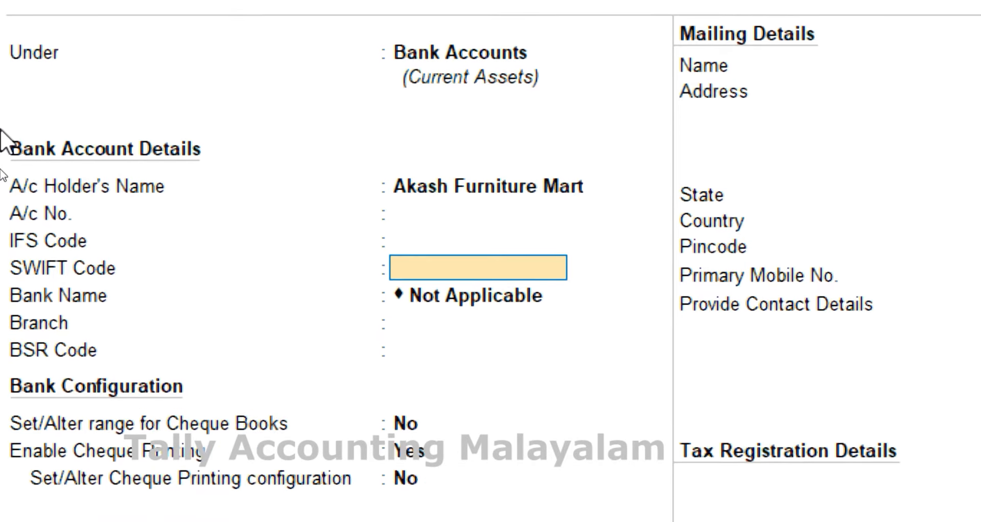
pyautogui.press('Return')
pyautogui.press('Return')
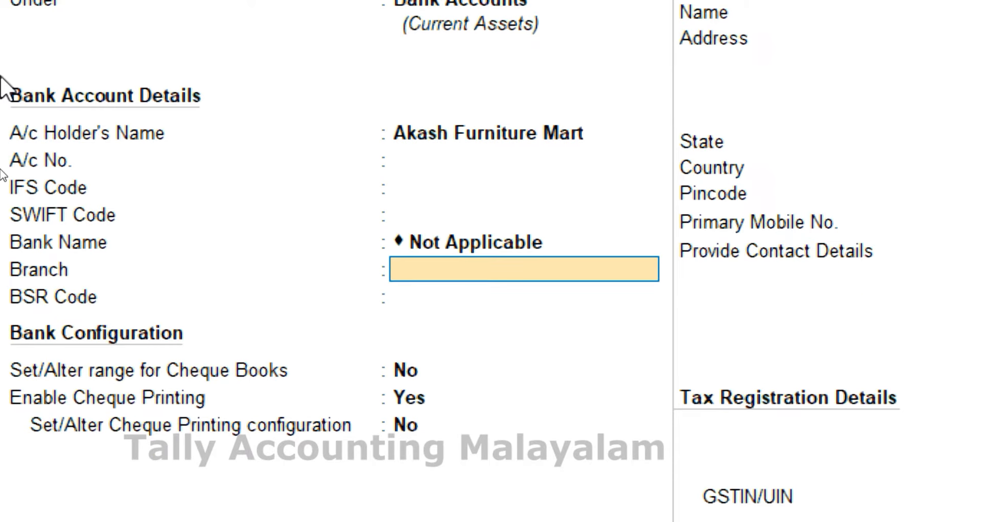
pyautogui.press('Return')
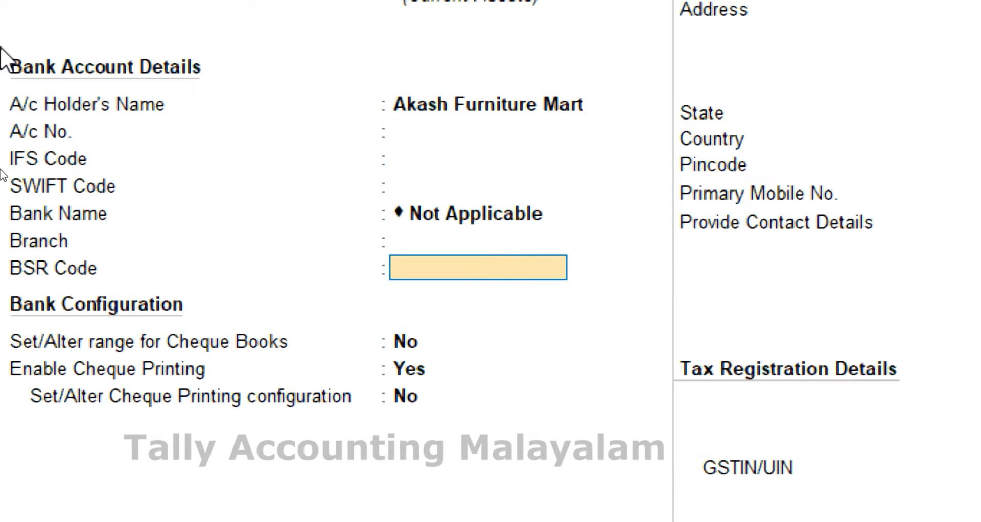
pyautogui.press('Return')
pyautogui.press('Return')
pyautogui.press('Return')
pyautogui.press('Return')
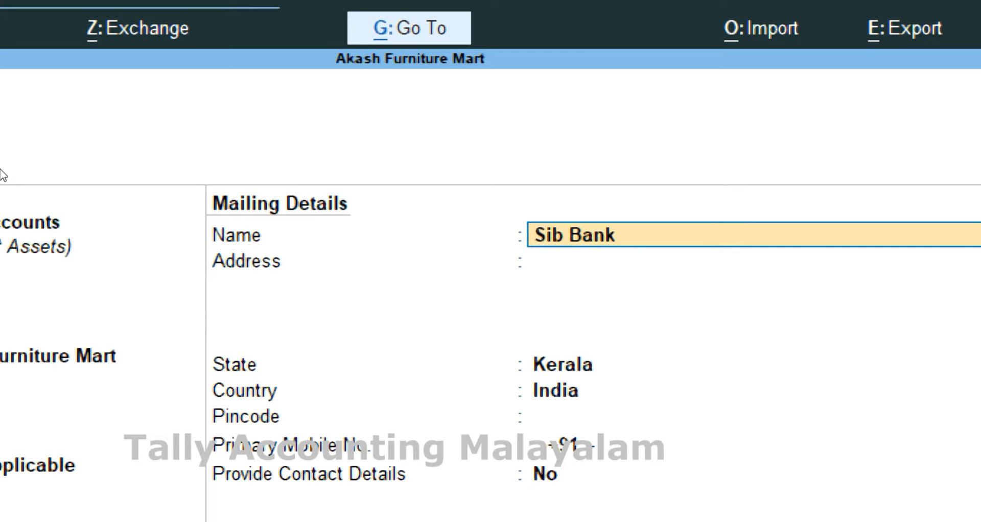
# Keep the default mailing details and blank GSTIN/UIN for the Sib Bank ledger and save it.
pyautogui.press('Return')
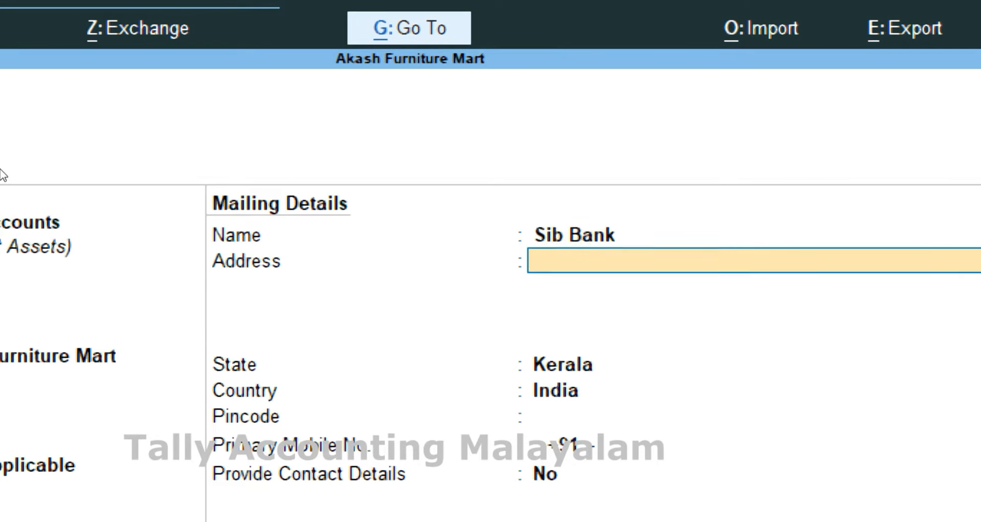
pyautogui.press('Return')
pyautogui.press('Return')
pyautogui.press('Return')
pyautogui.press('Return')
pyautogui.press('Return')
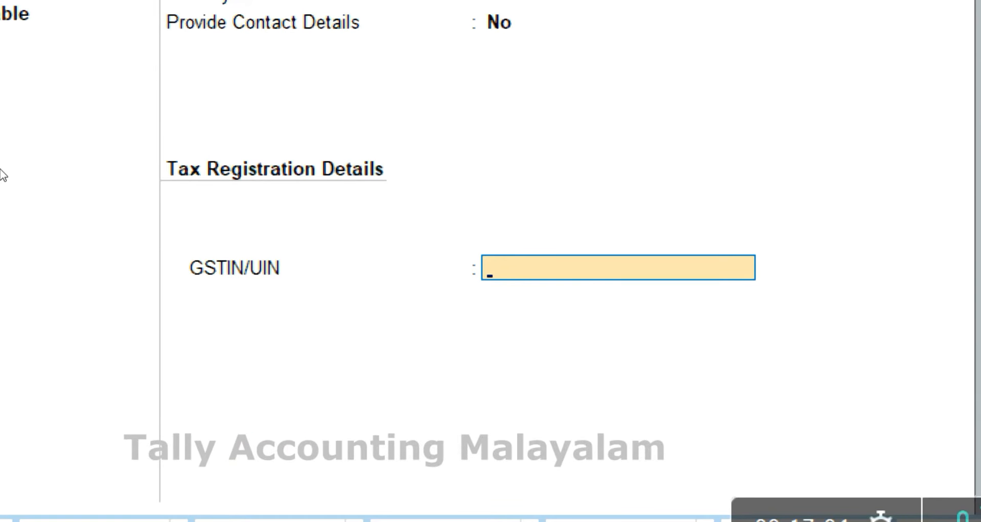
pyautogui.press('Return')
pyautogui.press('Return')
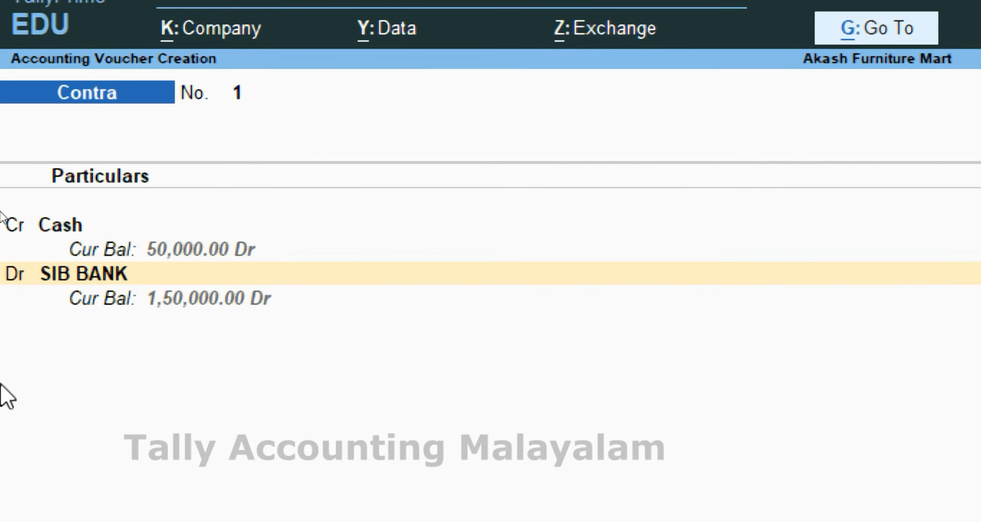
# Debit Sib Bank with 1,50,000 in the contra voucher as a Cash allocation, leaving all cash denominations blank.
pyautogui.press('Return')
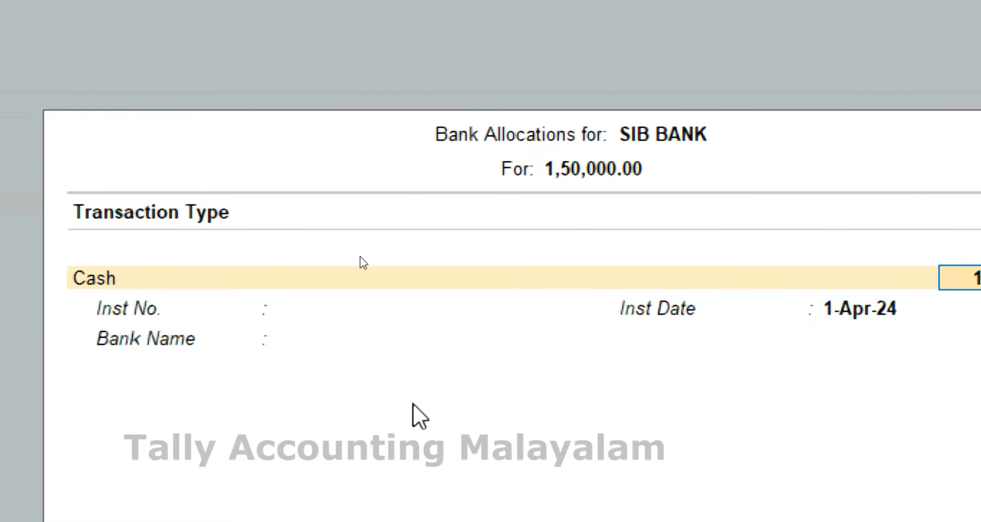
pyautogui.press('Return')
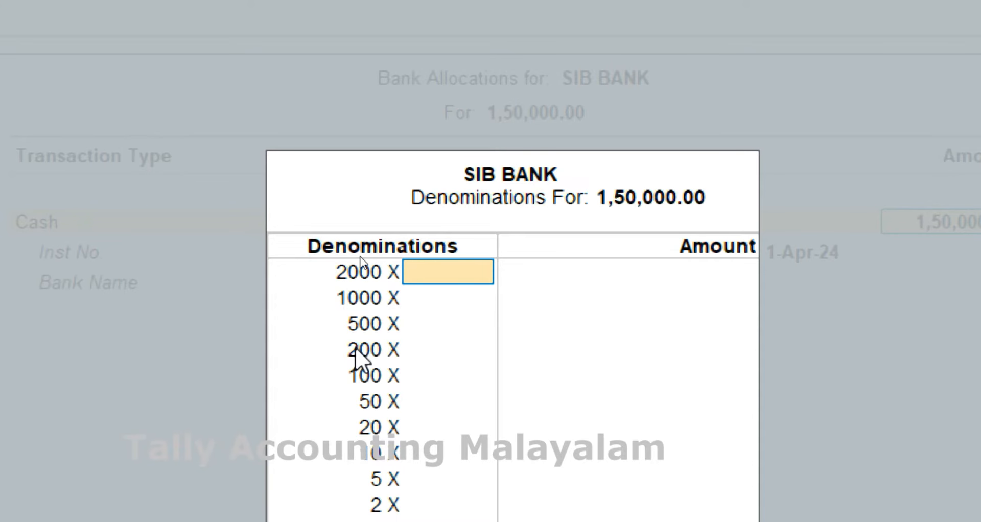
pyautogui.press('Return')
pyautogui.press('Return')
pyautogui.press('Return')
pyautogui.press('Return')
pyautogui.press('Return')
pyautogui.press('Return')
pyautogui.press('Return')
pyautogui.press('Return')
pyautogui.press('Return')
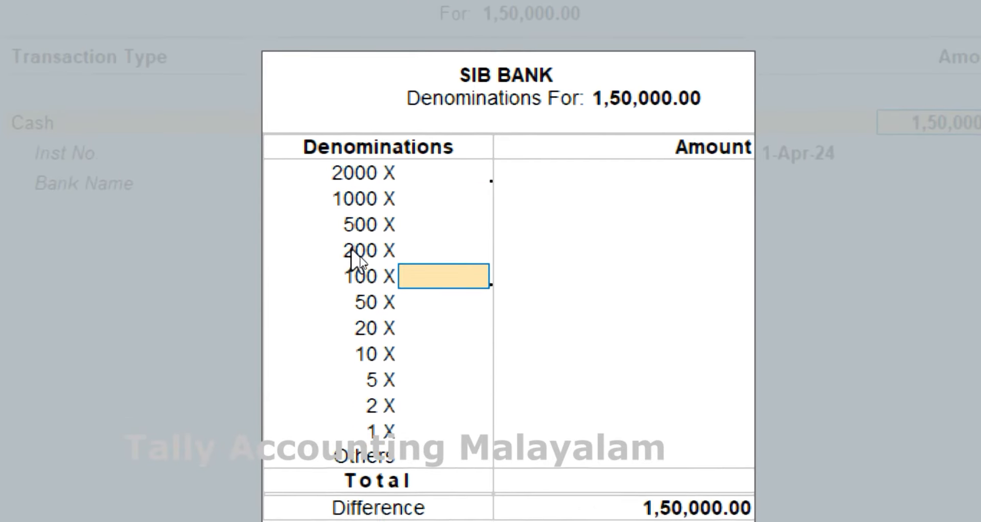
pyautogui.press('Return')
pyautogui.press('Return')
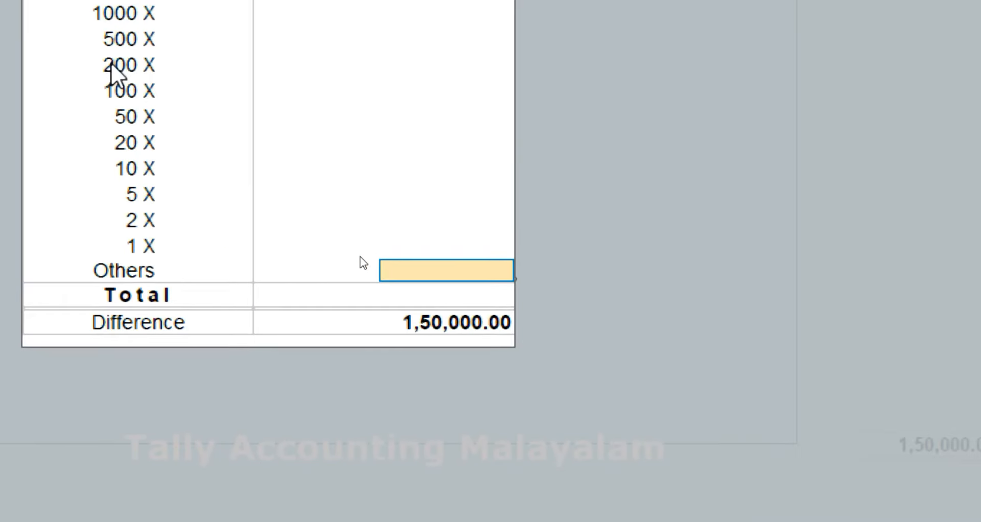
pyautogui.press('Return')
# Finish the Sib Bank allocation without instrument details and save the contra voucher with no narration.
pyautogui.press('Return')
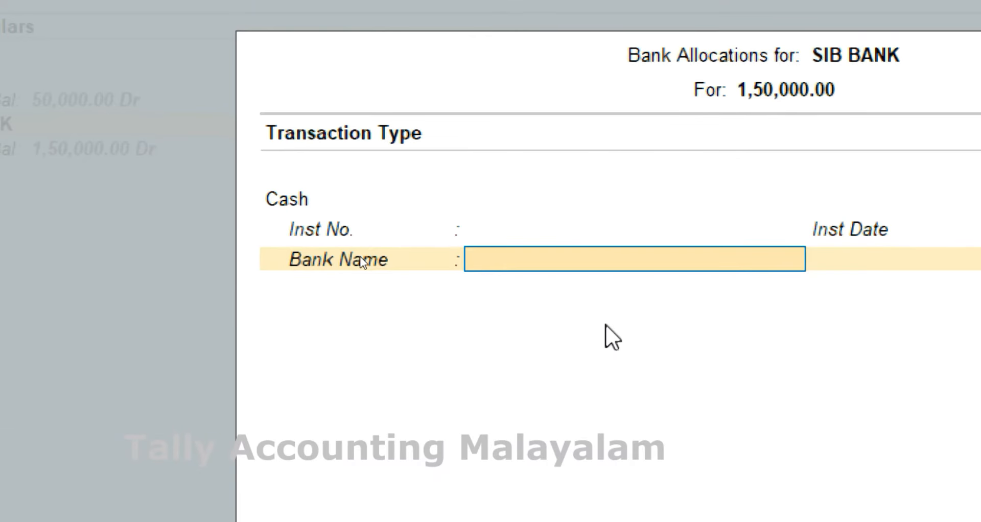
pyautogui.press('Return')
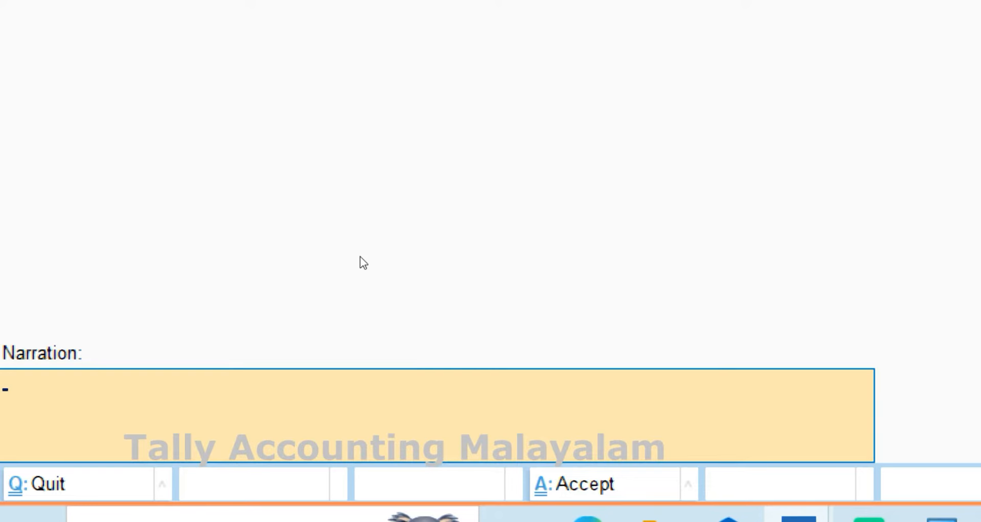
pyautogui.press('Return')
pyautogui.press('Return')
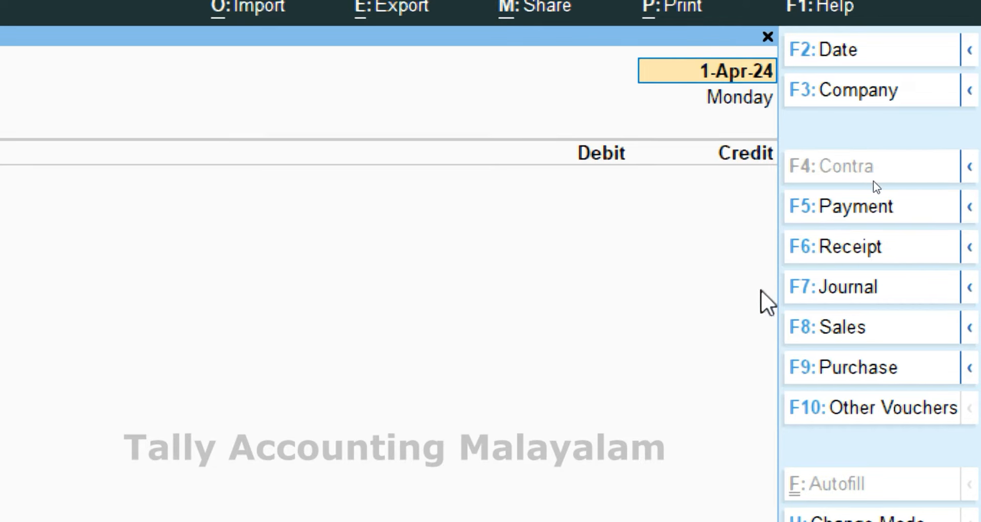
# Open a journal voucher and start a ledger named Computer under Fixed Assets from its debit line.
pyautogui.click(849, 292)
pyautogui.press('F4')
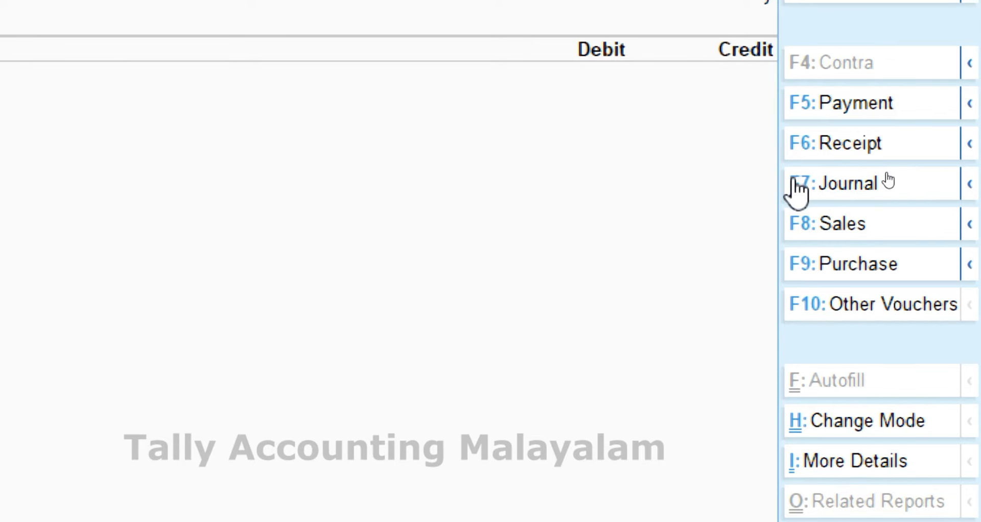
pyautogui.click(888, 176)
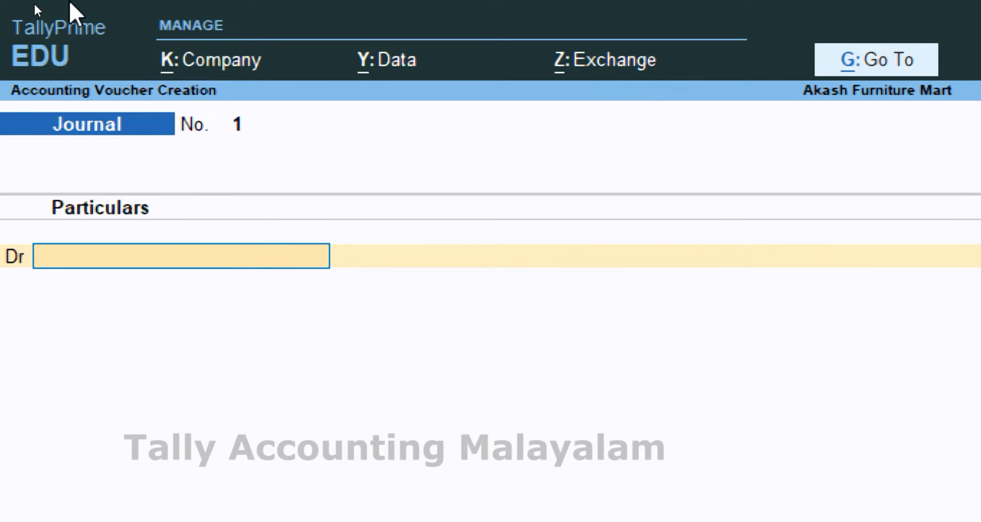
pyautogui.hotkey('alt', 'c')
pyautogui.write('Computer')
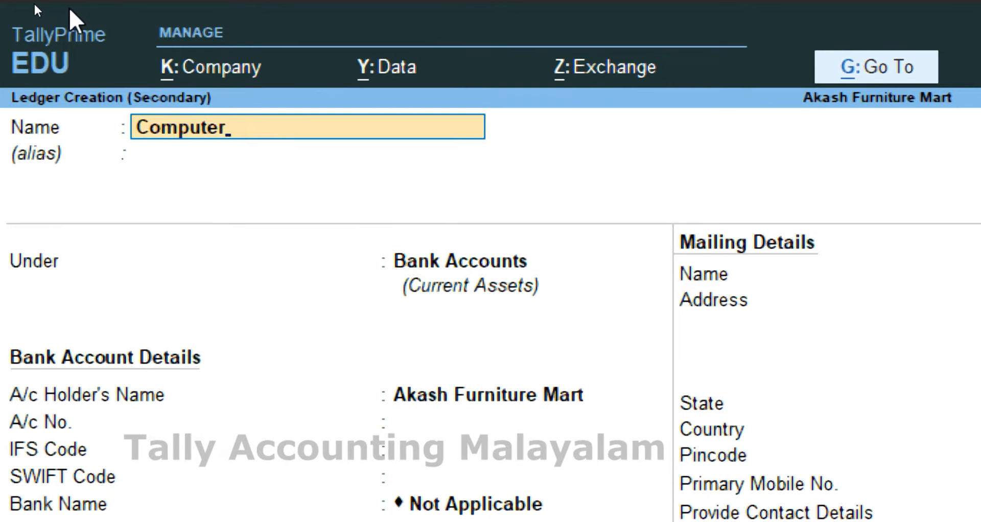
pyautogui.press('Return')
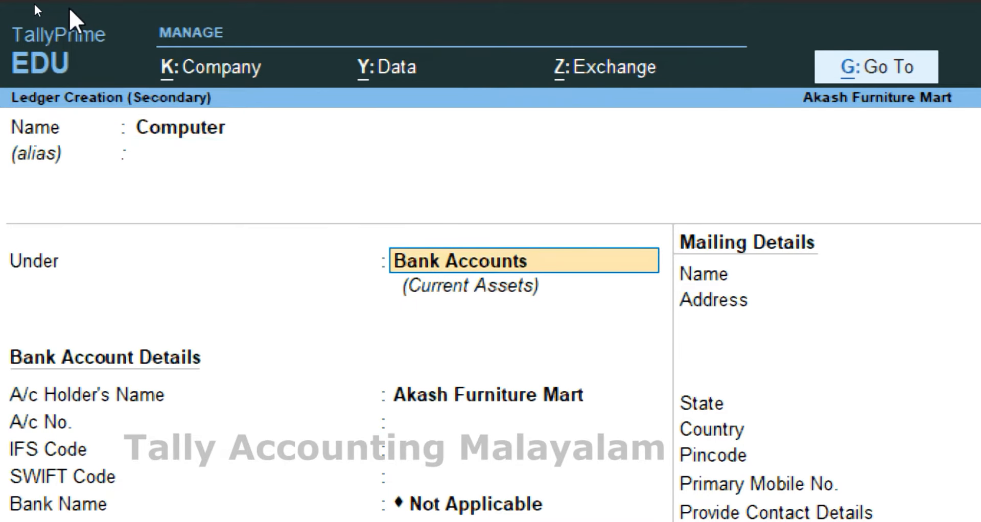
pyautogui.write('f')
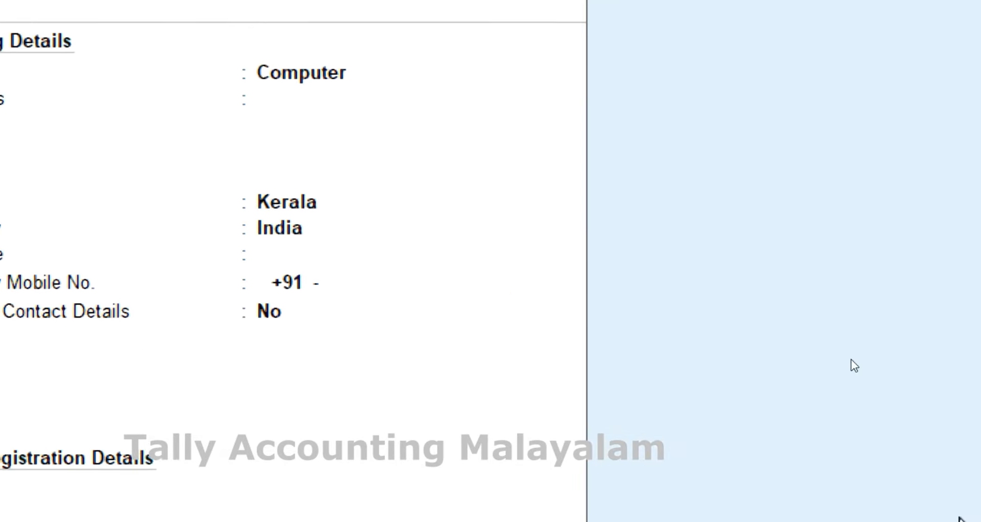
pyautogui.press('Return')
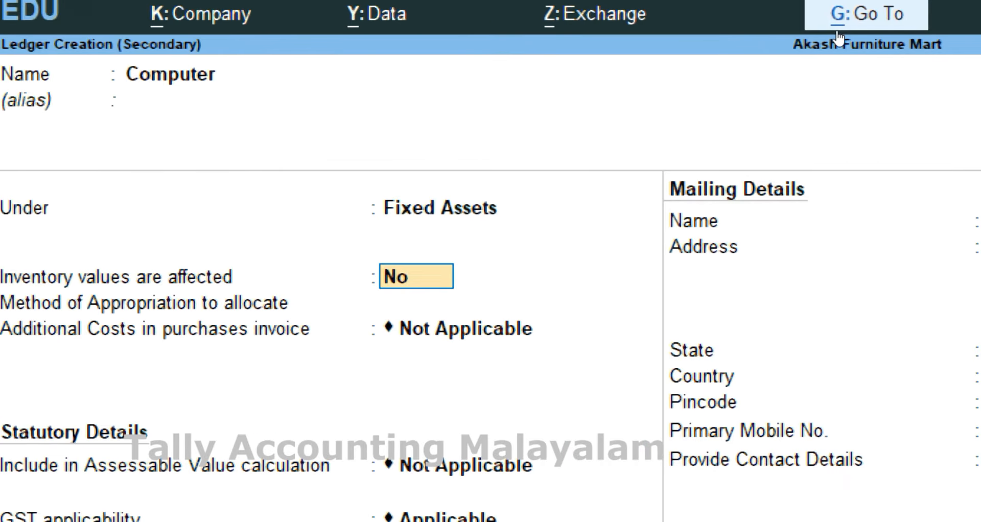
# Keep the Computer ledger's default inventory, HSN/SAC and GST rate settings, with GST applicability left as Applicable.
pyautogui.press('Return')
pyautogui.press('Return')
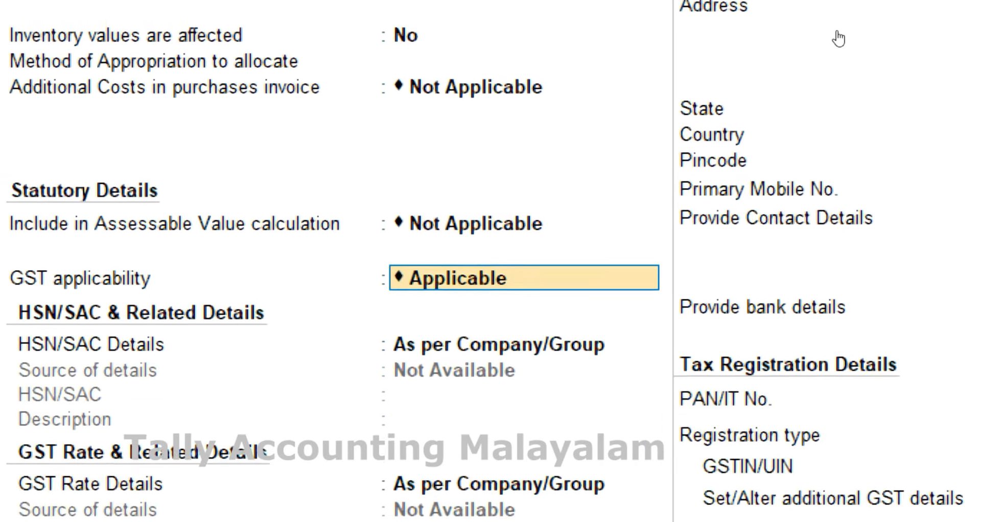
pyautogui.press('Return')
pyautogui.press('Return')
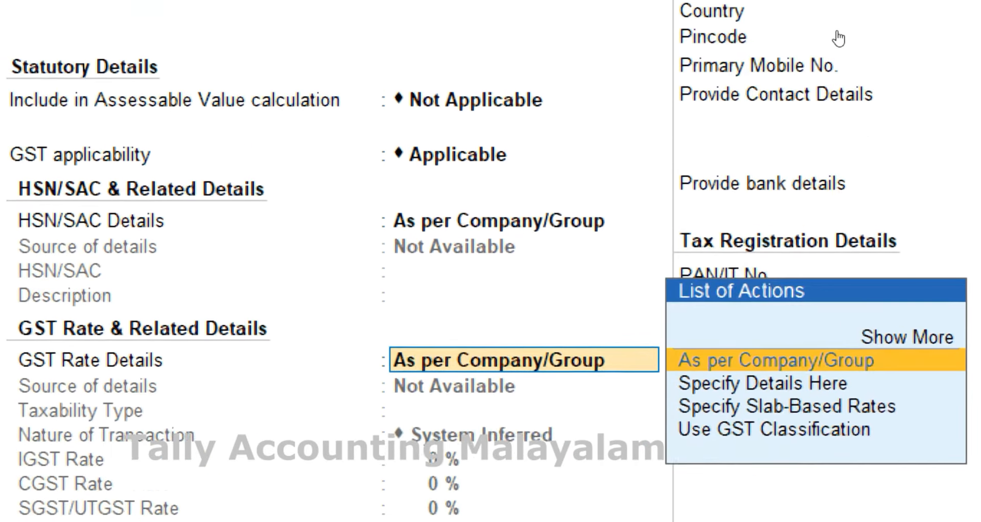
pyautogui.press('Return')
pyautogui.press('Return')
pyautogui.press('Return')
pyautogui.press('Return')
pyautogui.press('Return')
pyautogui.press('Return')
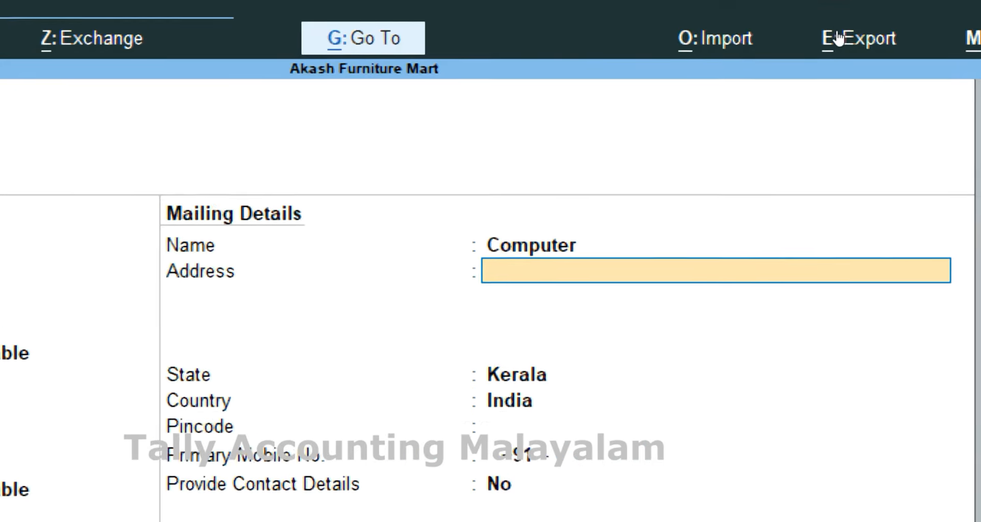
# Keep the Computer ledger's default mailing, bank and tax registration details and save the ledger.
pyautogui.press('Return')
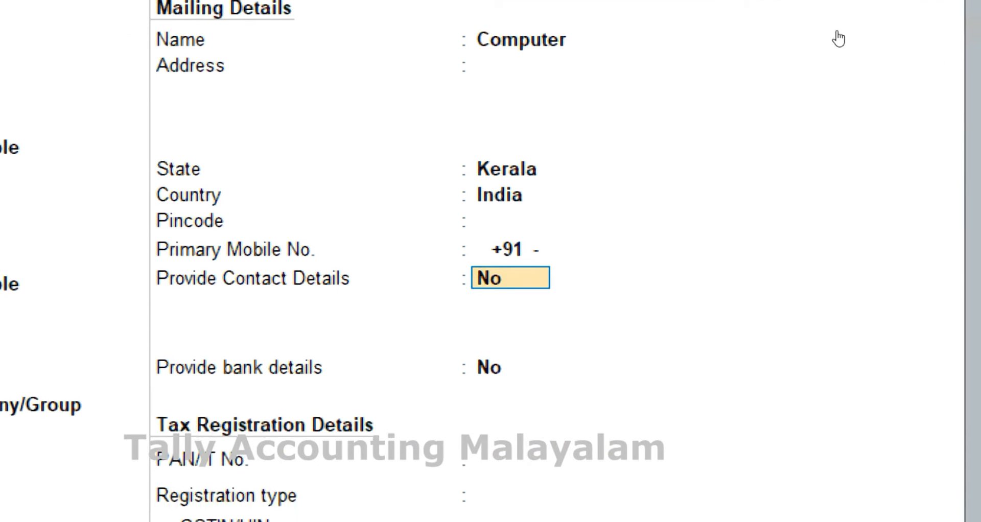
pyautogui.press('BackSpace')
pyautogui.press('Return')
pyautogui.press('Return')
pyautogui.press('Return')
pyautogui.press('Return')
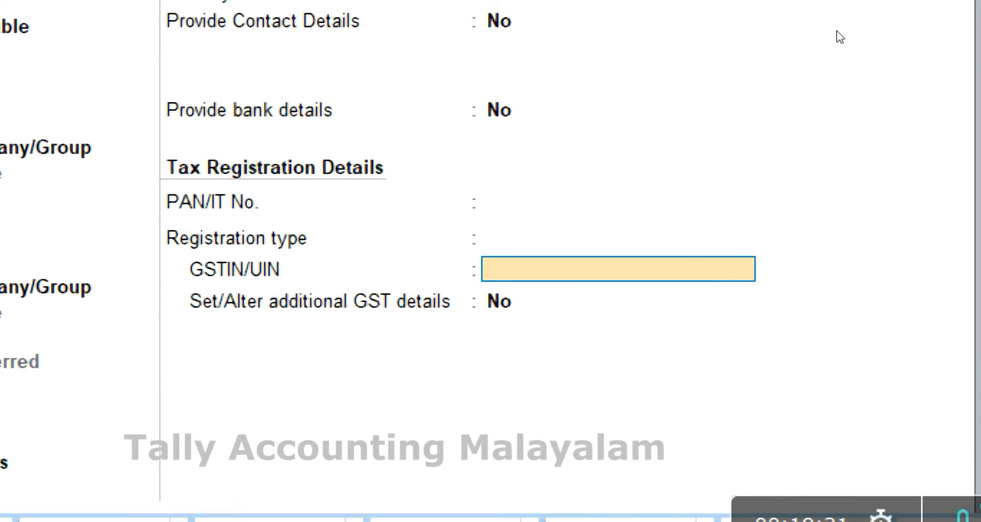
pyautogui.press('Return')
pyautogui.press('Return')
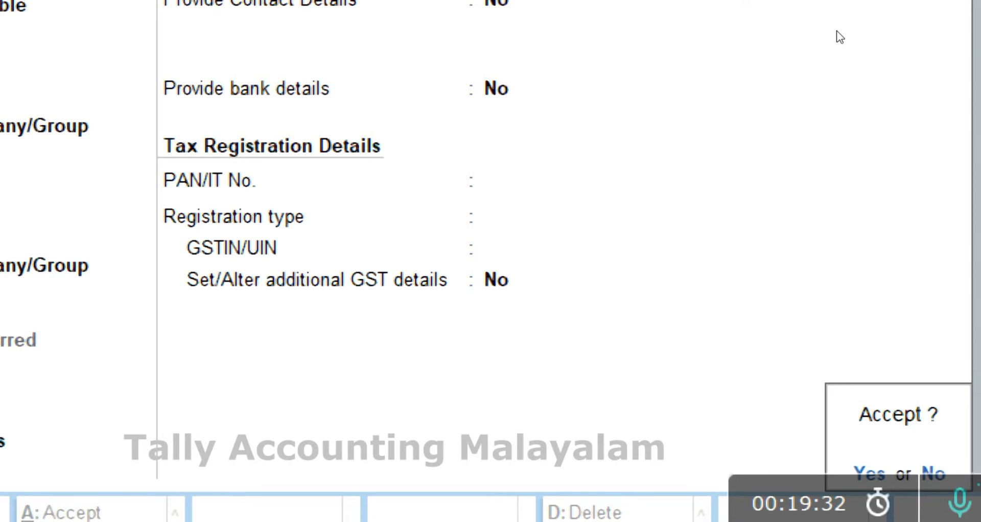
pyautogui.press('Return')
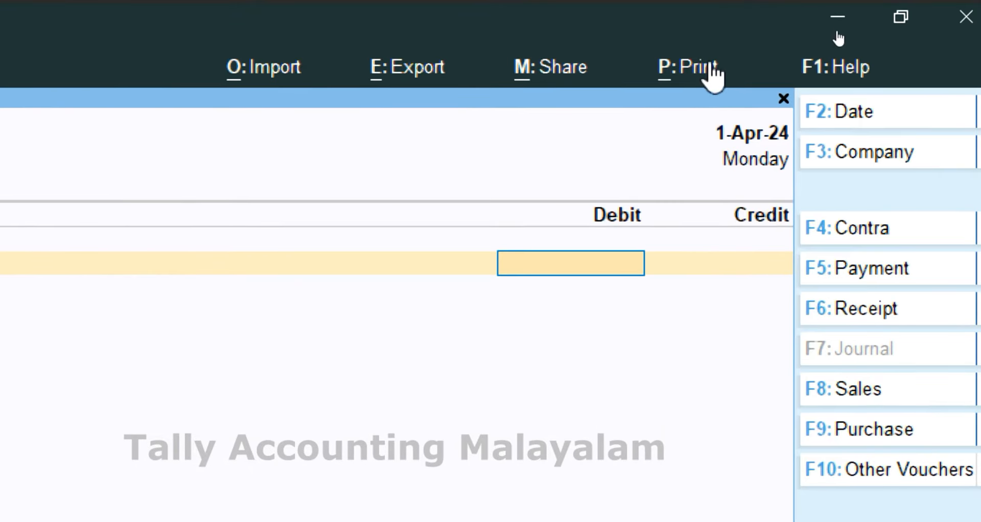
# Debit Computer with 23000 in the journal voucher and continue to the credit line.
pyautogui.write('23000')
pyautogui.press('Return')
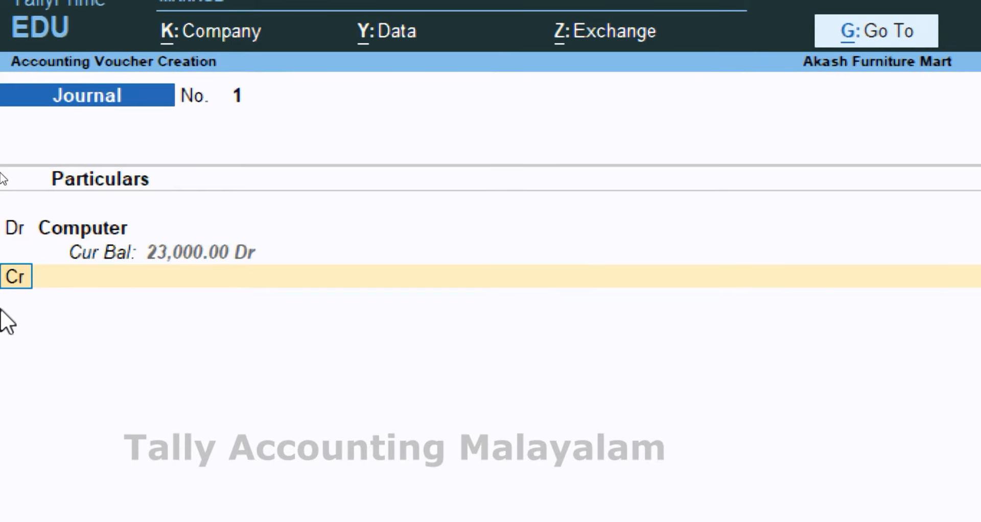
pyautogui.press('Return')
# Start a ledger named Ace Computers from the journal voucher's credit line and place it under Sundry Creditors.
pyautogui.hotkey('alt', 'c')
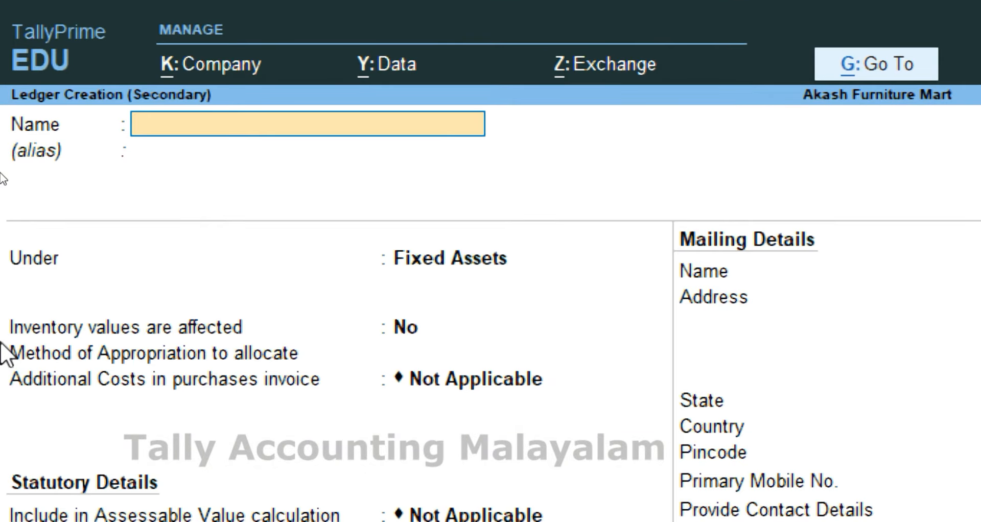
pyautogui.write('Ace Co')
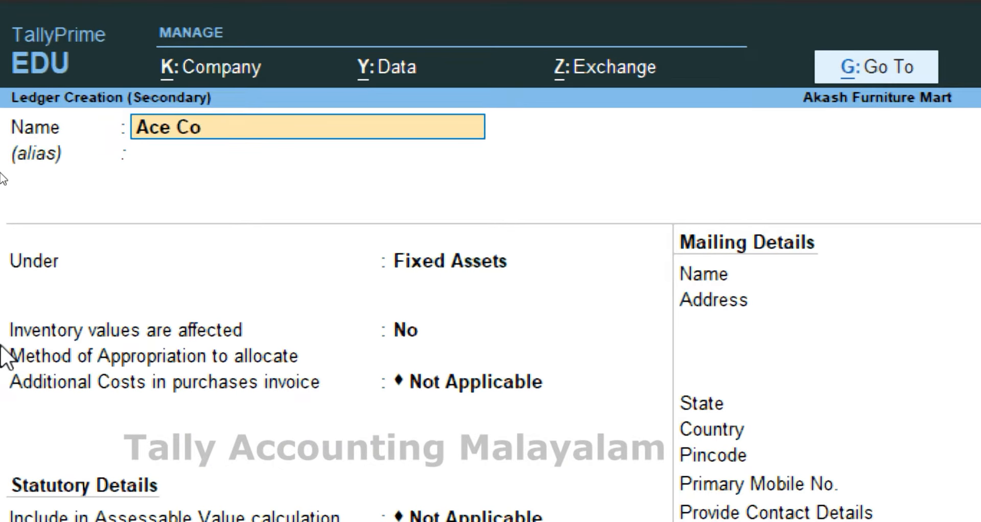
pyautogui.write('mput')
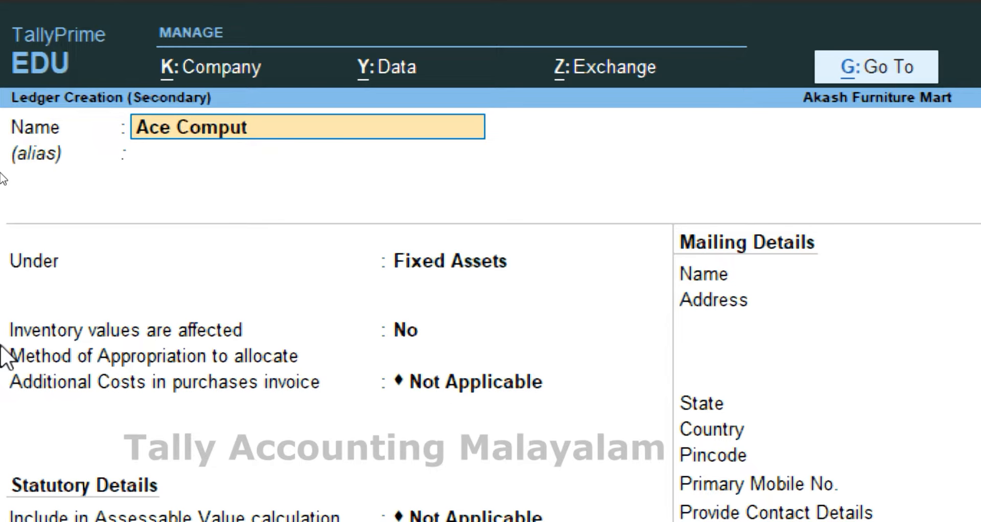
pyautogui.write('ers')
pyautogui.press('Return')
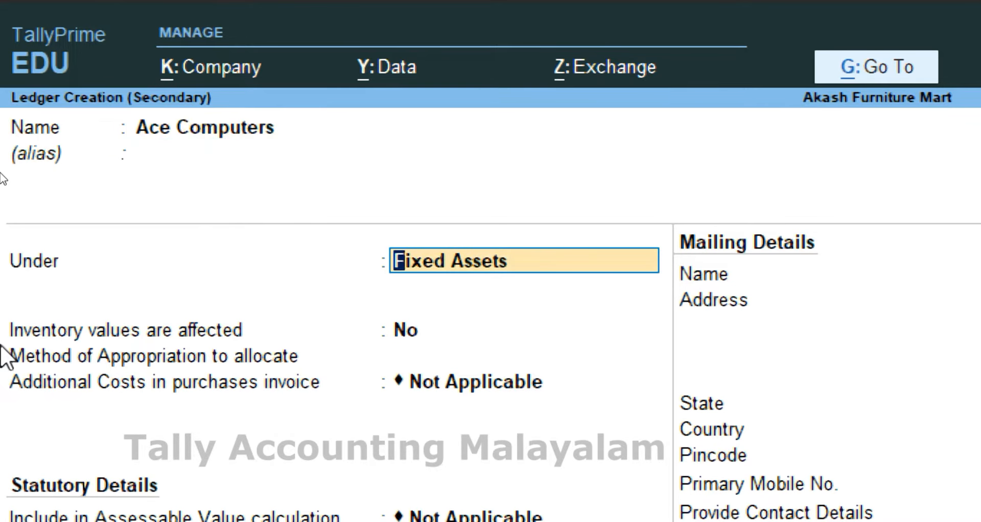
pyautogui.write('S')
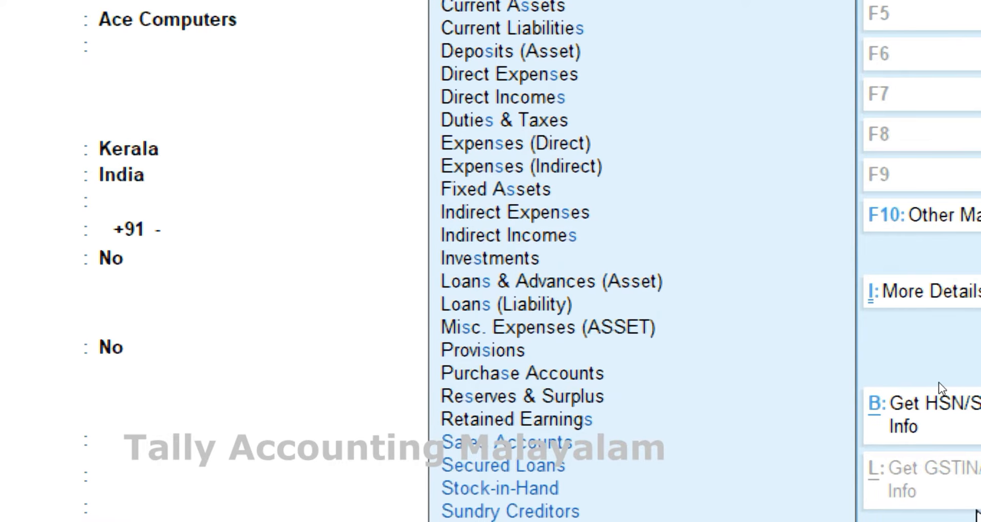
pyautogui.press('Down')
pyautogui.press('Down')
pyautogui.press('Down')
pyautogui.press('Down')
pyautogui.press('Return')
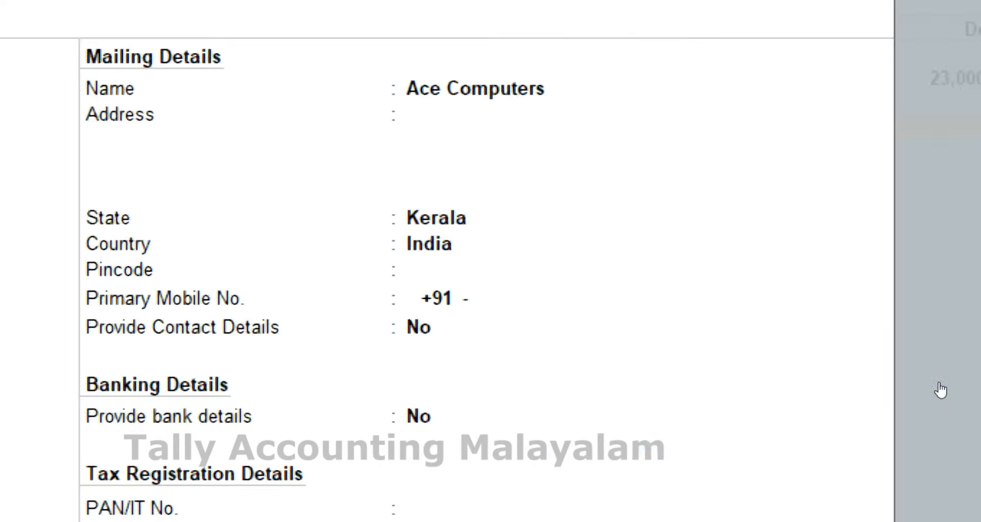
# Keep the Ace Computers ledger's default Kerala mailing, bank and Regular tax registration details, leave GSTIN/UIN blank, and save the ledger.
pyautogui.press('Return')
pyautogui.press('Return')
pyautogui.press('Return')
pyautogui.press('Return')
pyautogui.press('Return')
pyautogui.press('Return')
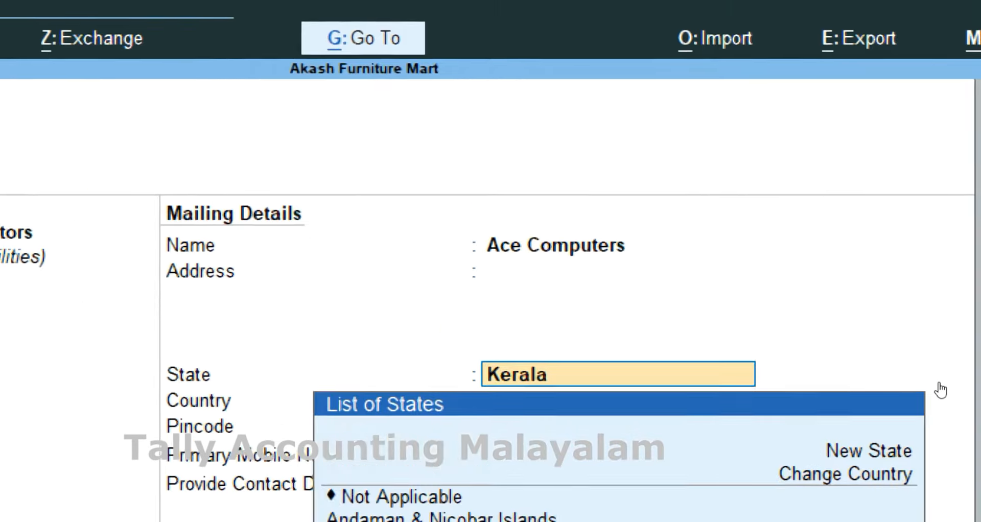
pyautogui.press('Return')
pyautogui.press('Return')
pyautogui.press('Return')
pyautogui.press('Return')
pyautogui.press('Return')
pyautogui.press('Return')
pyautogui.press('Return')
pyautogui.press('Return')
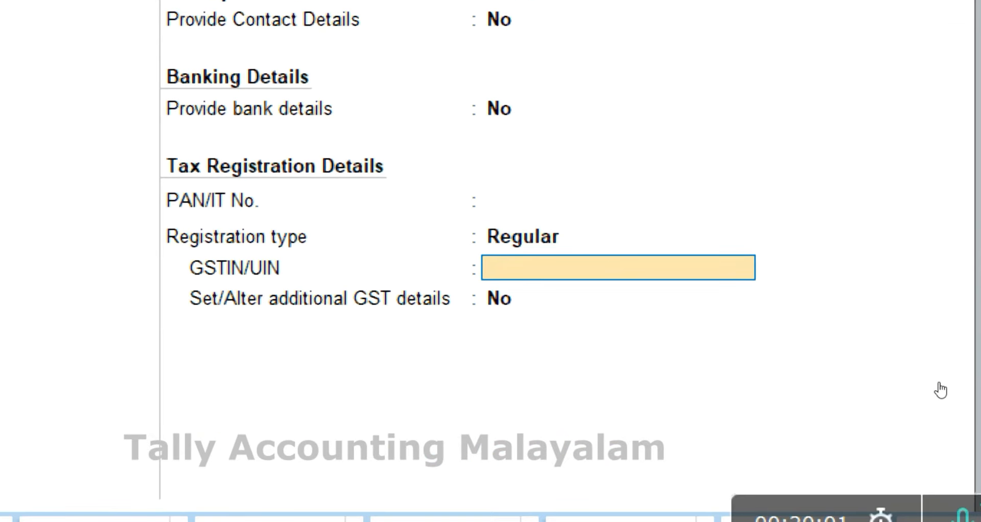
pyautogui.press('Return')
pyautogui.press('Return')
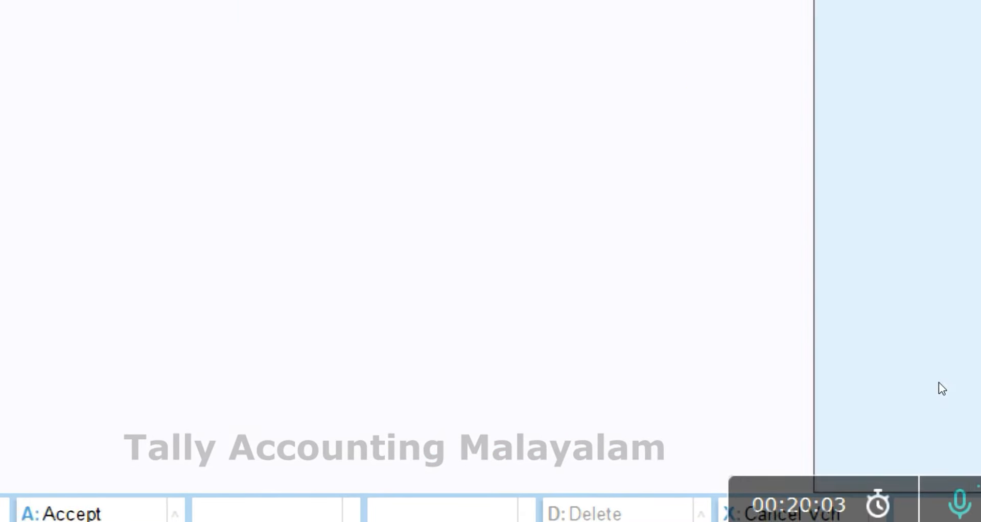
# Credit Ace Computers with 23,000, allocate it bill-wise as On Account, and save the journal voucher without a narration.
pyautogui.press('Return')
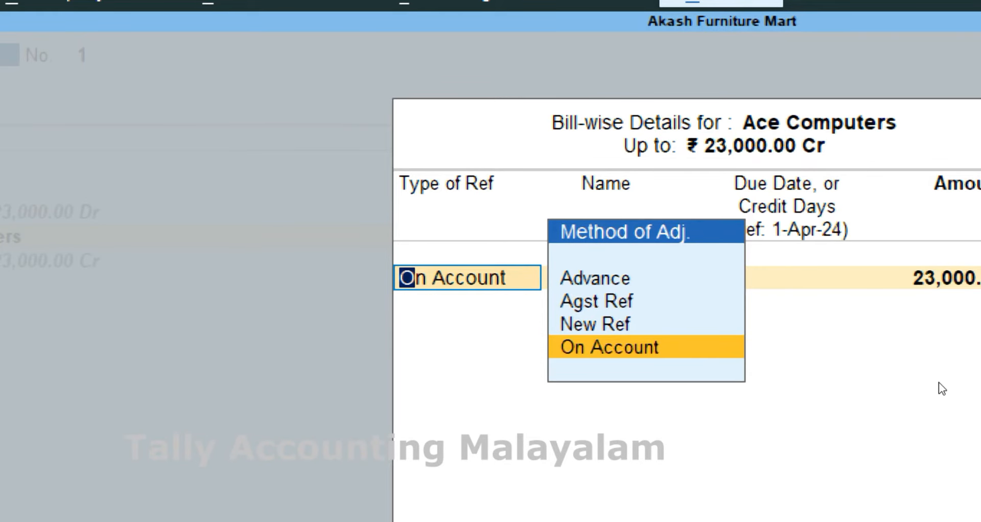
pyautogui.press('Return')
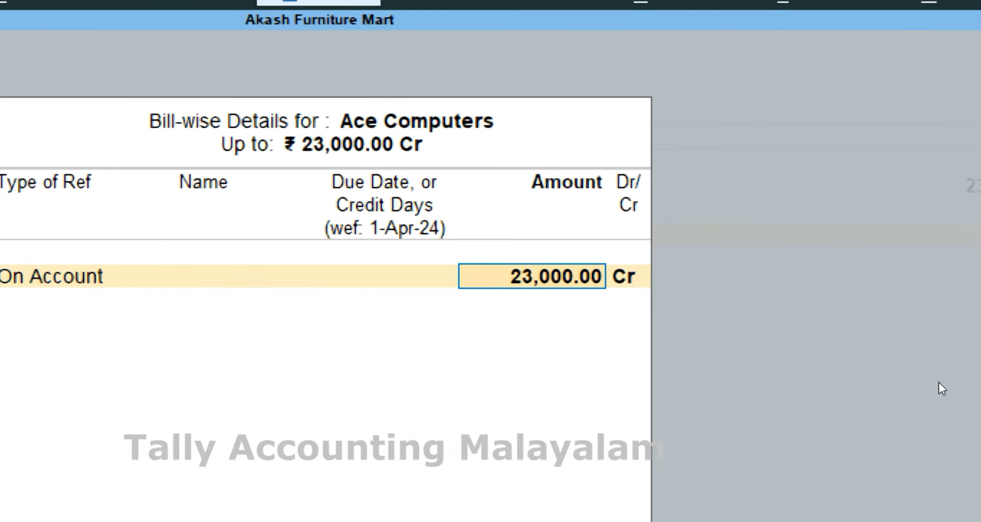
pyautogui.press('Return')
pyautogui.press('Return')
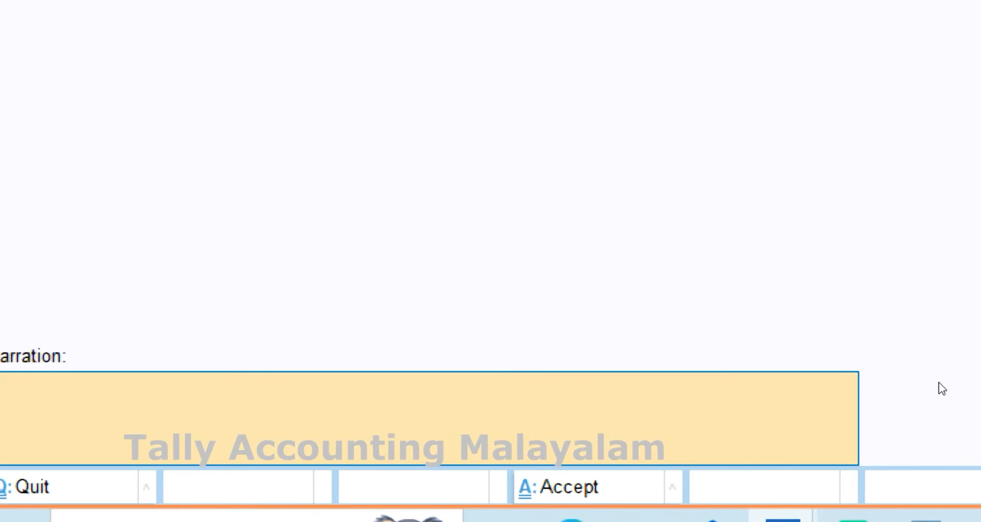
pyautogui.press('Return')
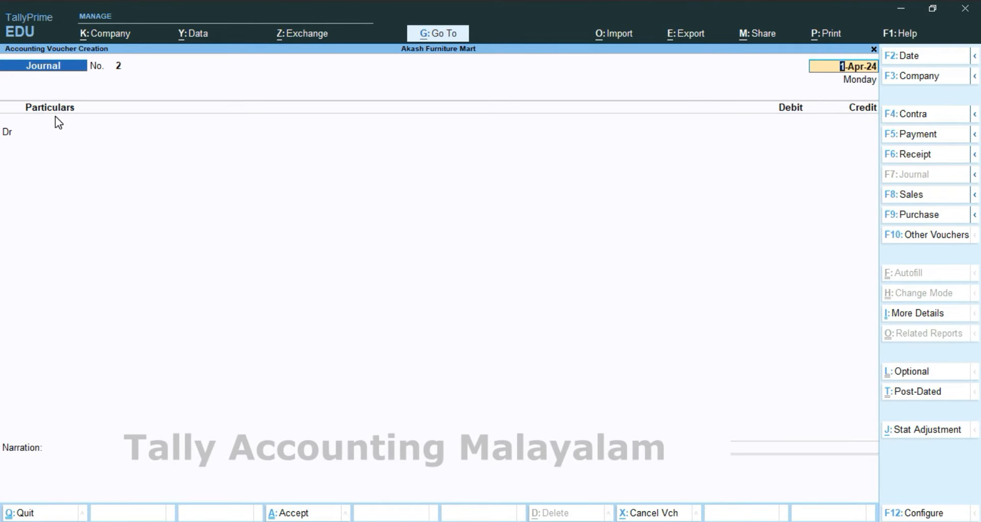
# Check the recorded vouchers in the Day Book and return to the Gateway of Tally.
pyautogui.click(439, 36)
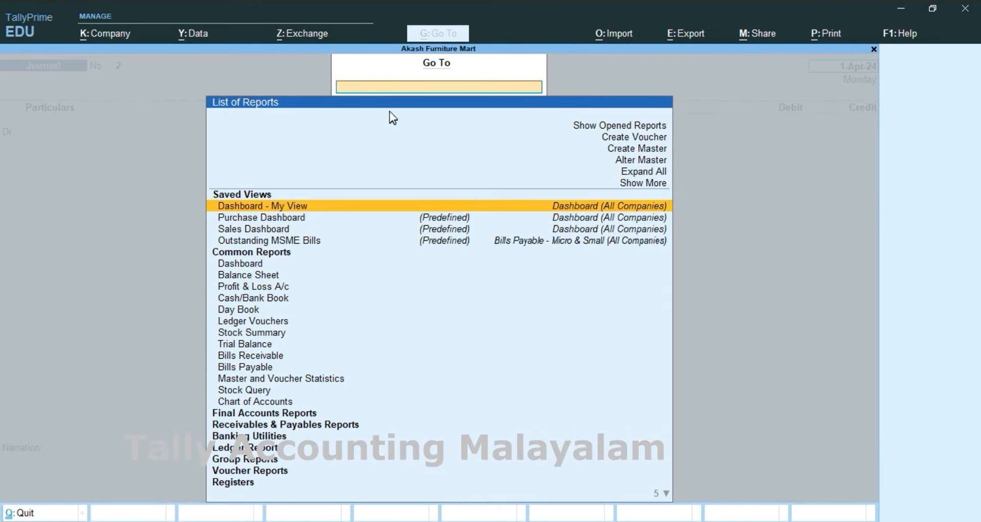
pyautogui.write('Da')
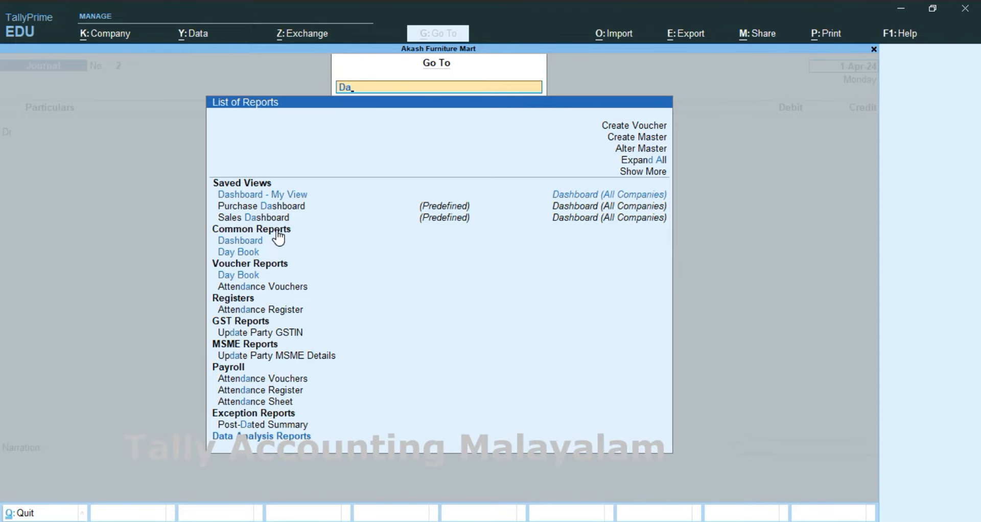
pyautogui.click(237, 252)
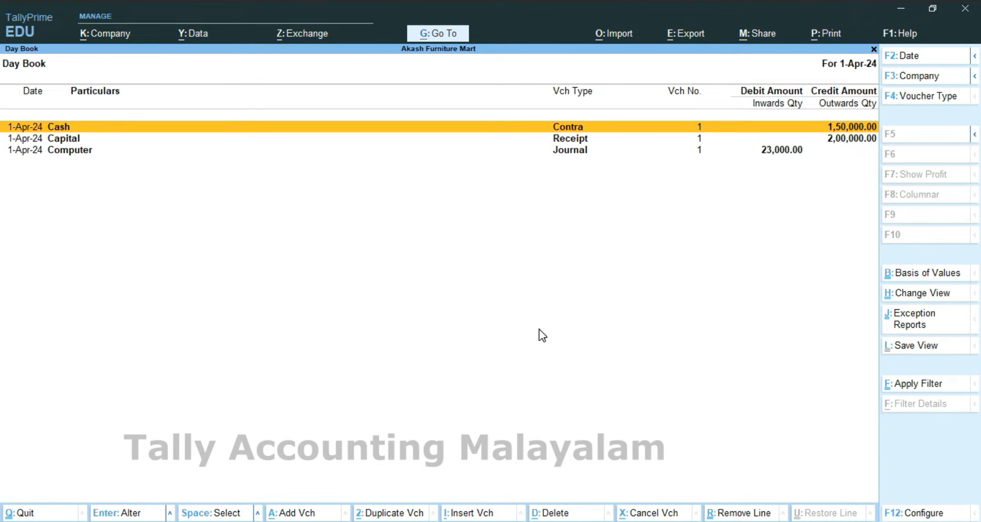
pyautogui.press('Escape')
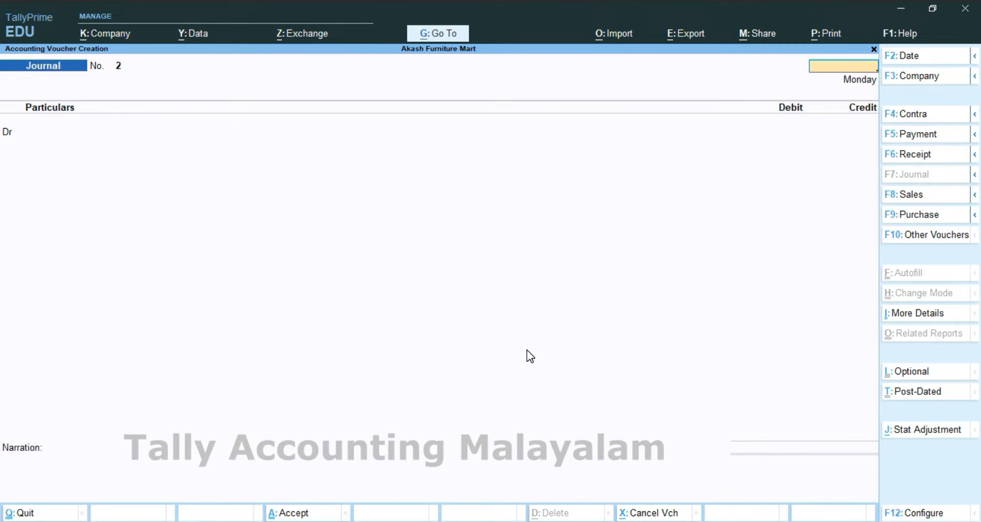
pyautogui.press('Escape')
pyautogui.press('y')
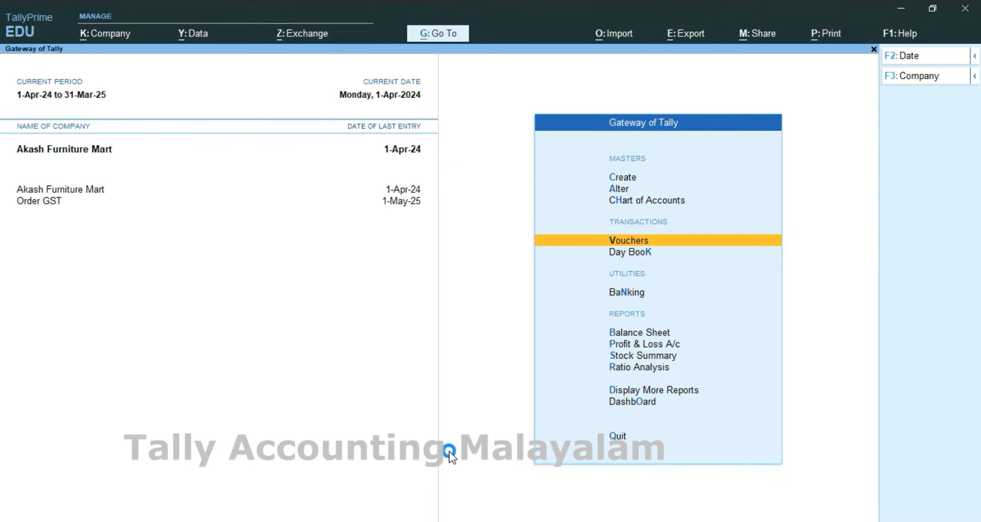
pyautogui.press('Return')
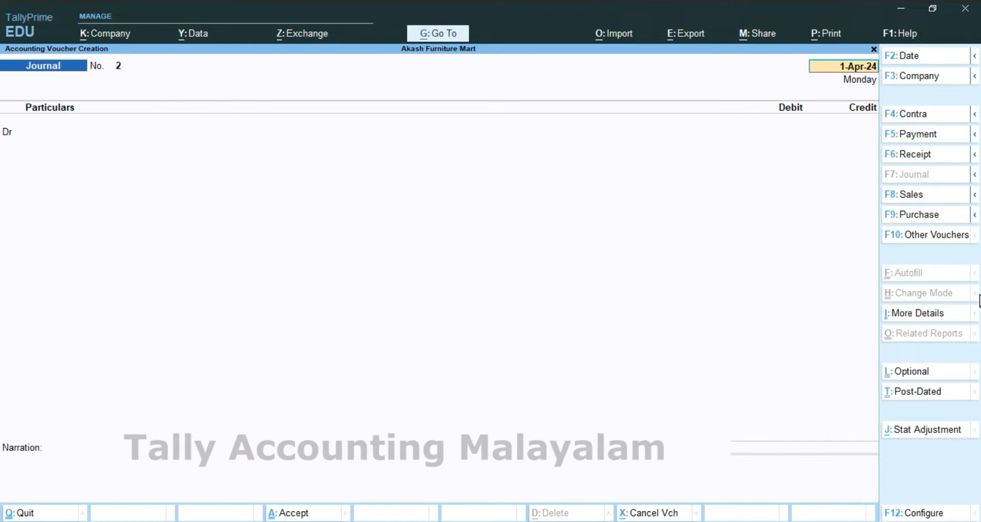
pyautogui.click(921, 216)
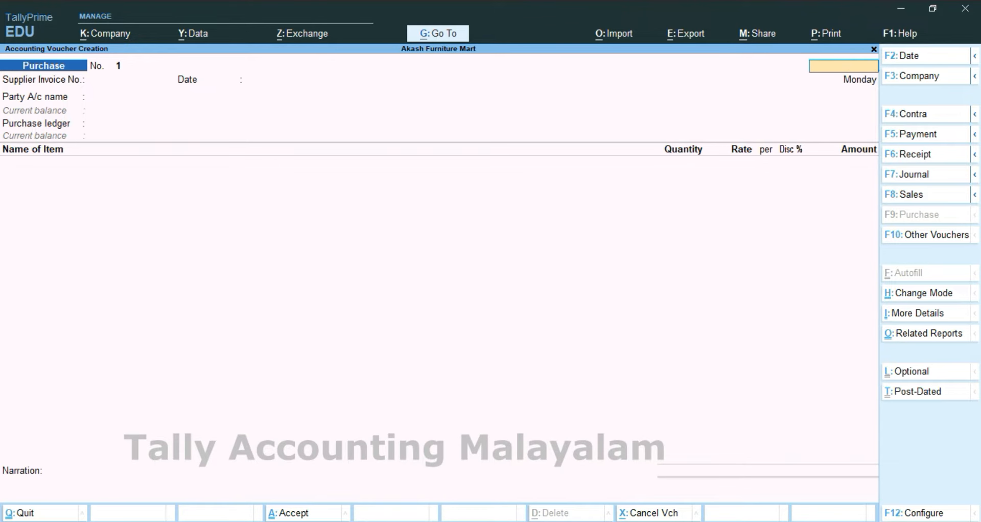
pyautogui.press('Escape')
pyautogui.press('y')
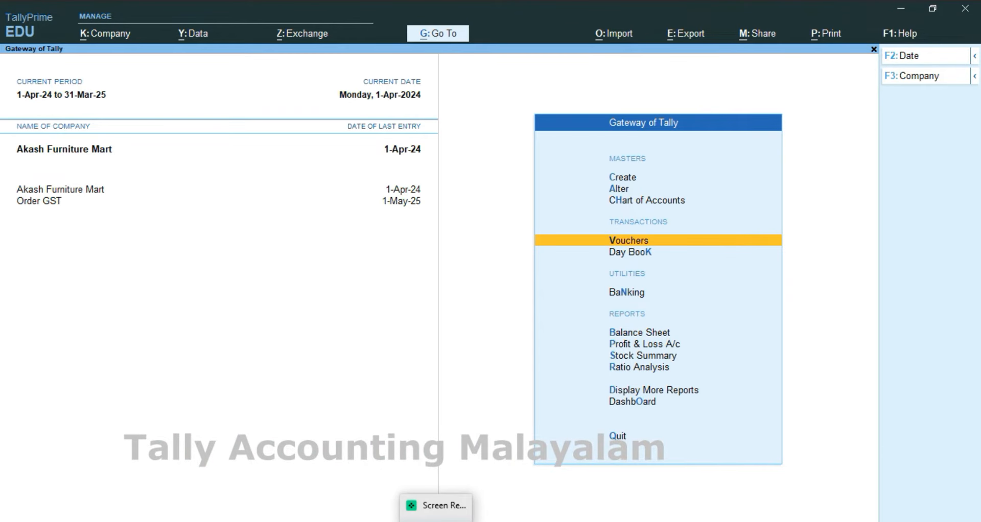
# Open the Purchase voucher type for alteration.
pyautogui.press('Up')
pyautogui.press('Up')
pyautogui.press('Return')
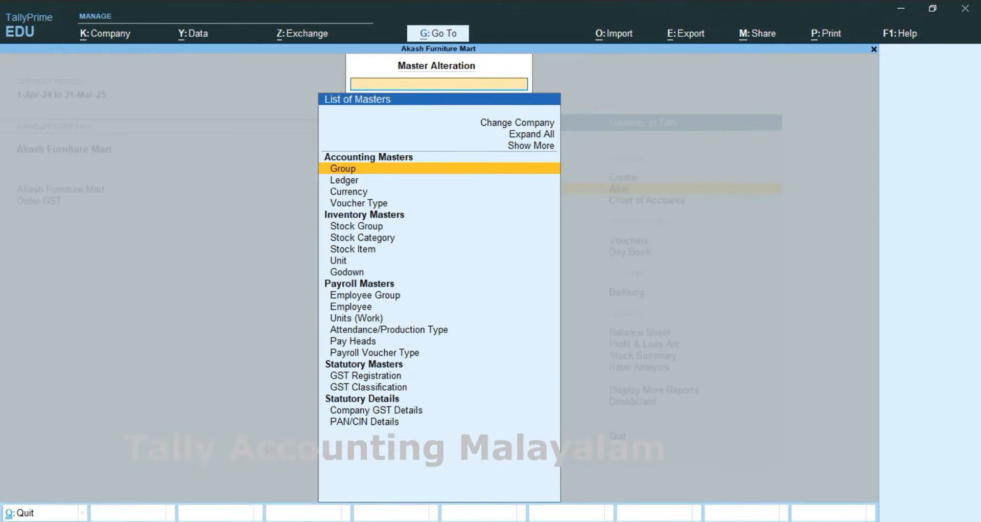
pyautogui.press('Down')
pyautogui.press('Down')
pyautogui.press('Down')
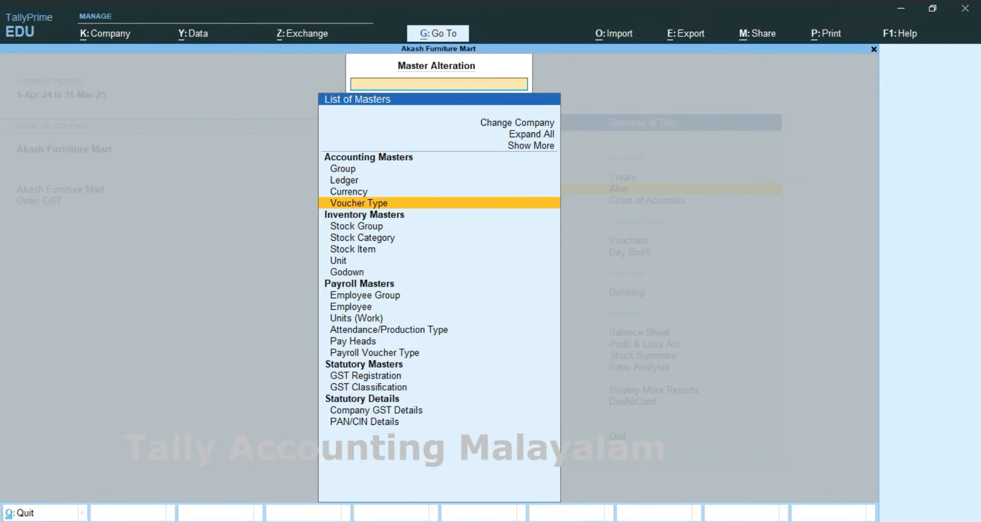
pyautogui.press('Return')
pyautogui.write('Pu')
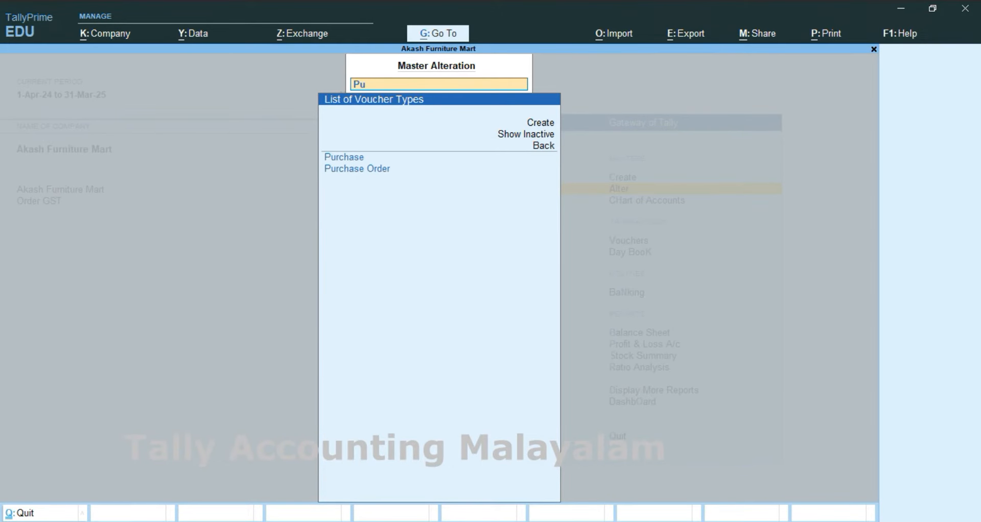
pyautogui.press('Return')
# Set the Purchase voucher type's numbering method to Manual, save it, and return to the Gateway of Tally.
pyautogui.press('Return')
pyautogui.press('Return')
pyautogui.press('Return')
pyautogui.press('Return')
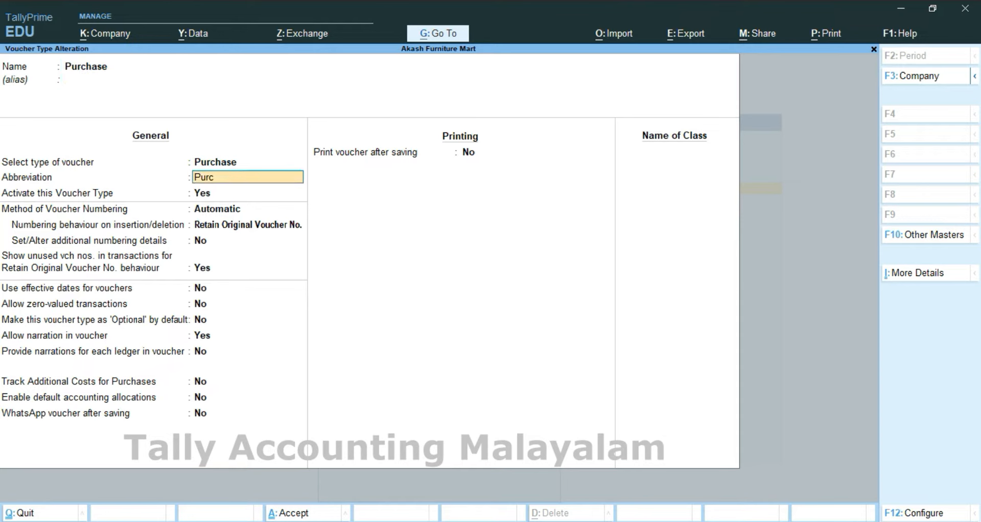
pyautogui.press('Return')
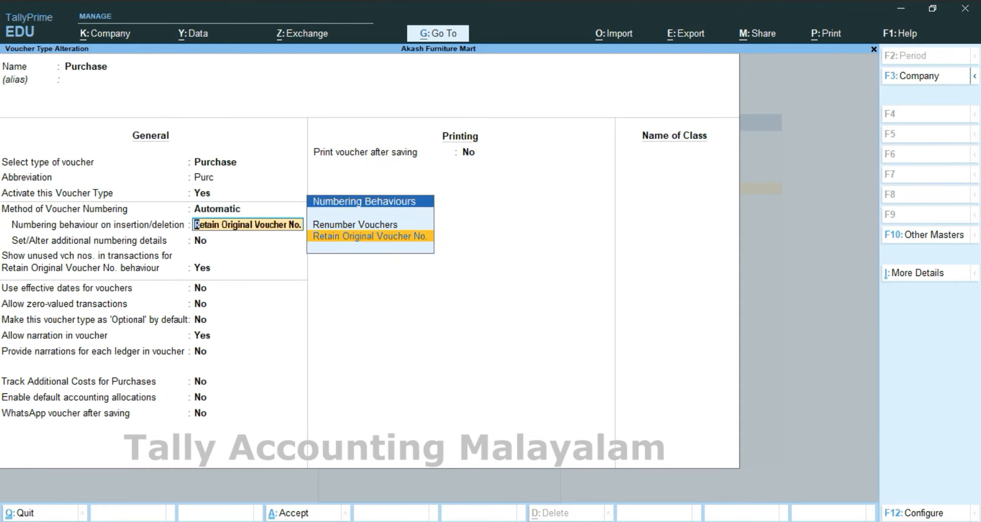
pyautogui.press('BackSpace')
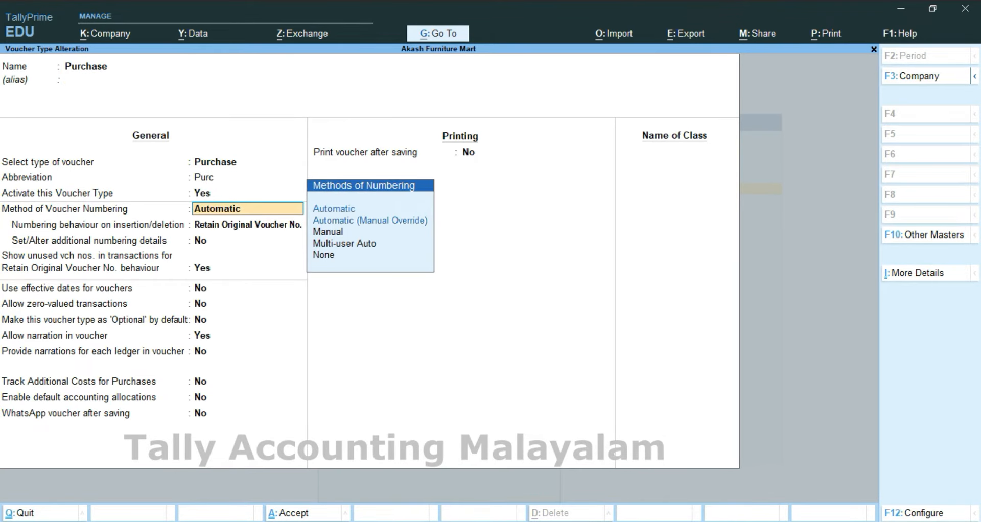
pyautogui.press('Down')
pyautogui.press('Down')
pyautogui.press('Down')
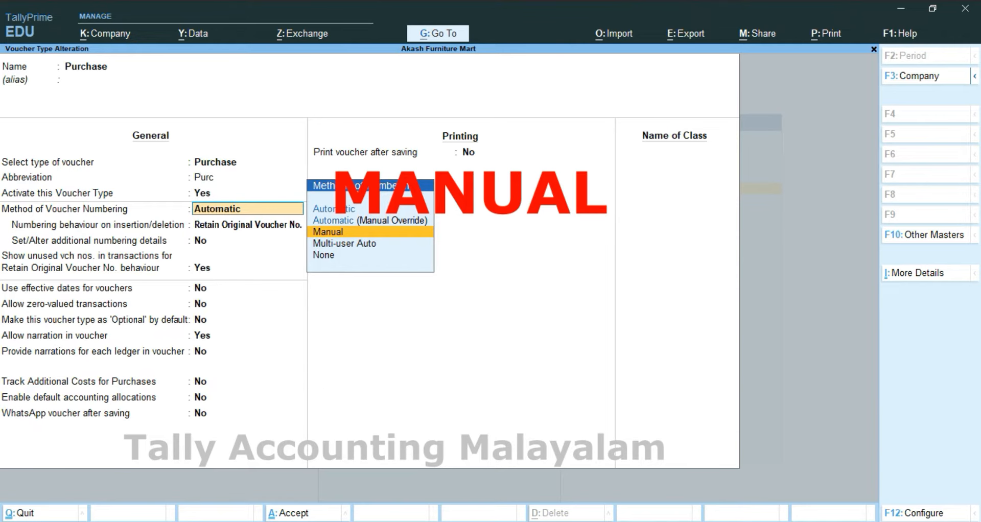
pyautogui.press('Return')
pyautogui.press('Return')
pyautogui.press('Return')
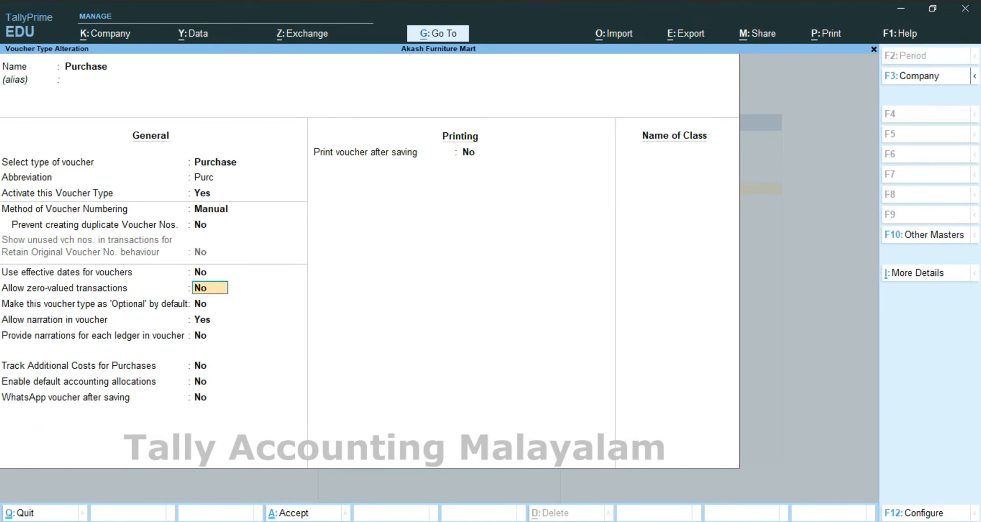
pyautogui.hotkey('ctrl', 'a')
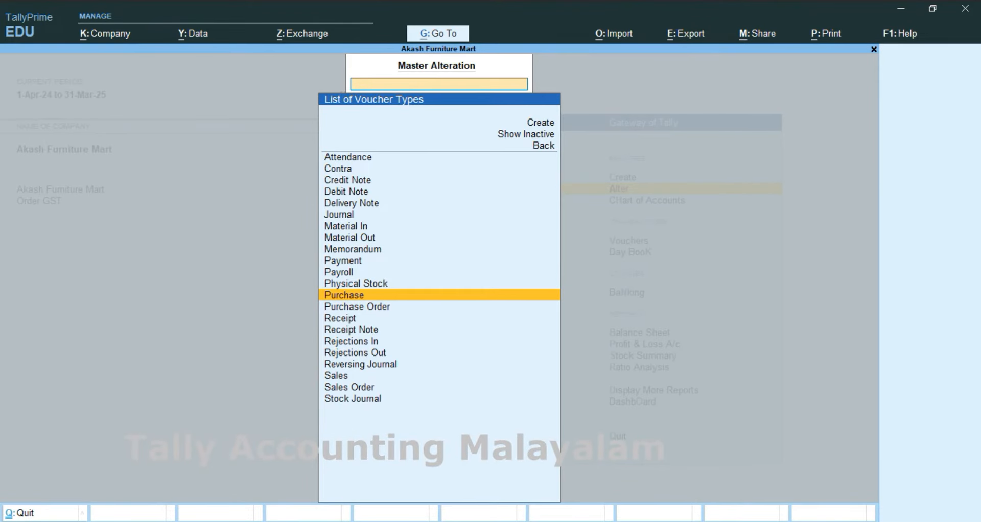
pyautogui.press('Escape')
pyautogui.press('Escape')
pyautogui.press('Down')
pyautogui.press('Down')
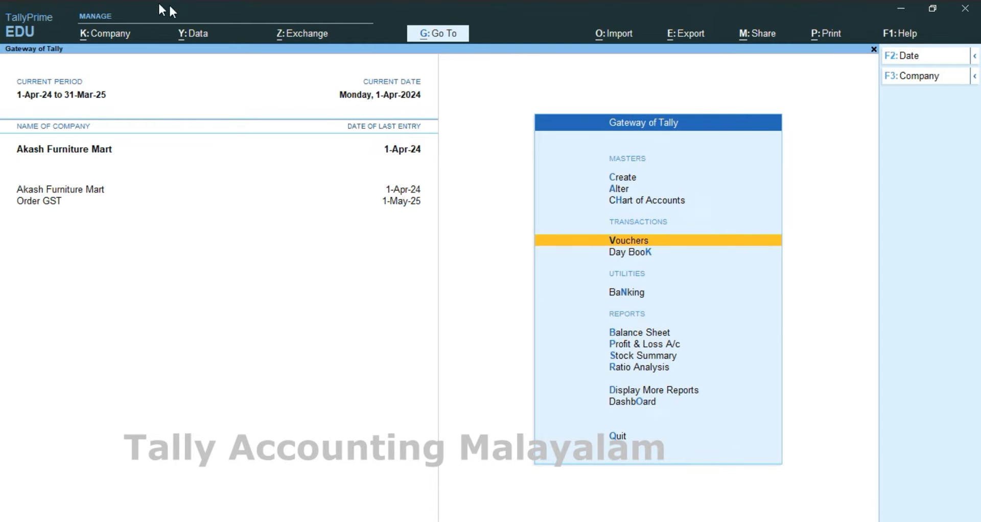
# Open Akash Furniture Mart's company features and keep Goods and Services Tax enabled to reach its GST registration details.
pyautogui.click(102, 34)
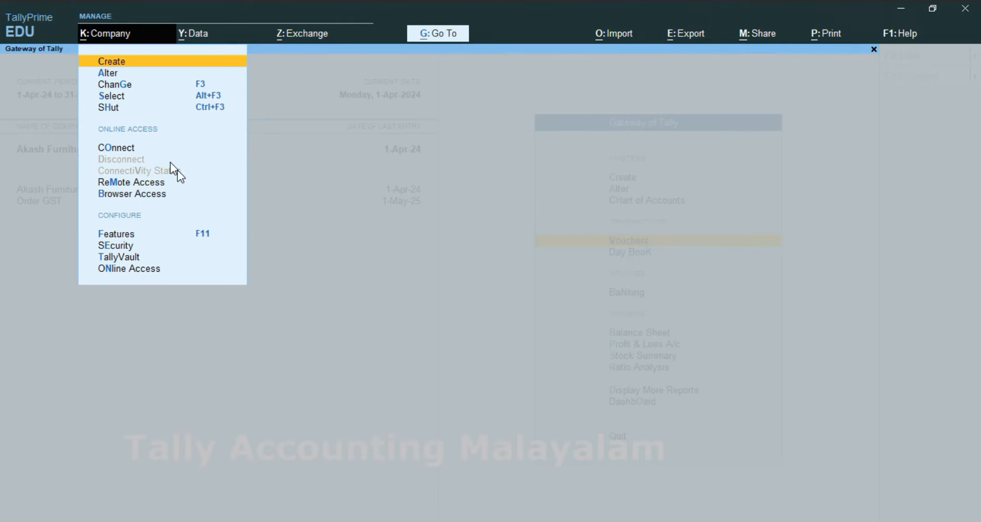
pyautogui.click(204, 235)
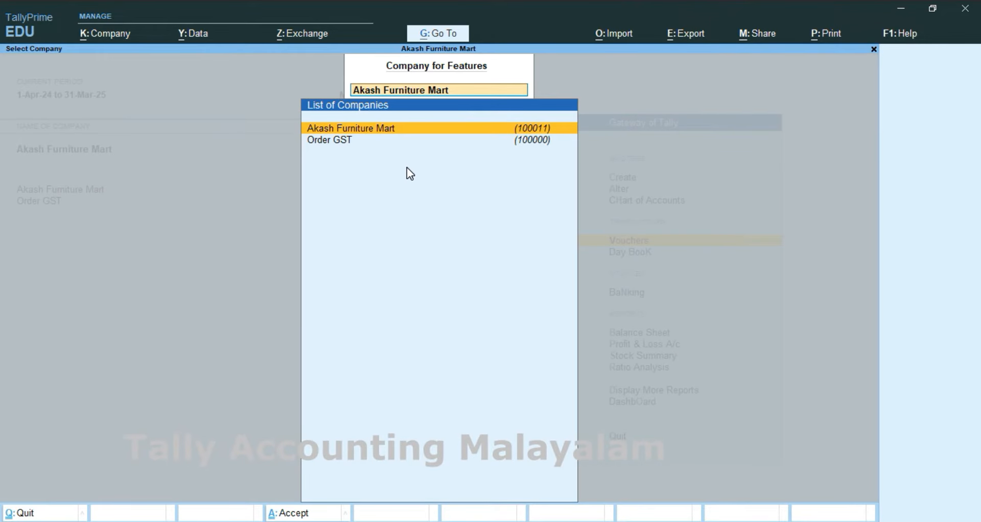
pyautogui.press('Return')
pyautogui.press('Down')
pyautogui.press('Down')
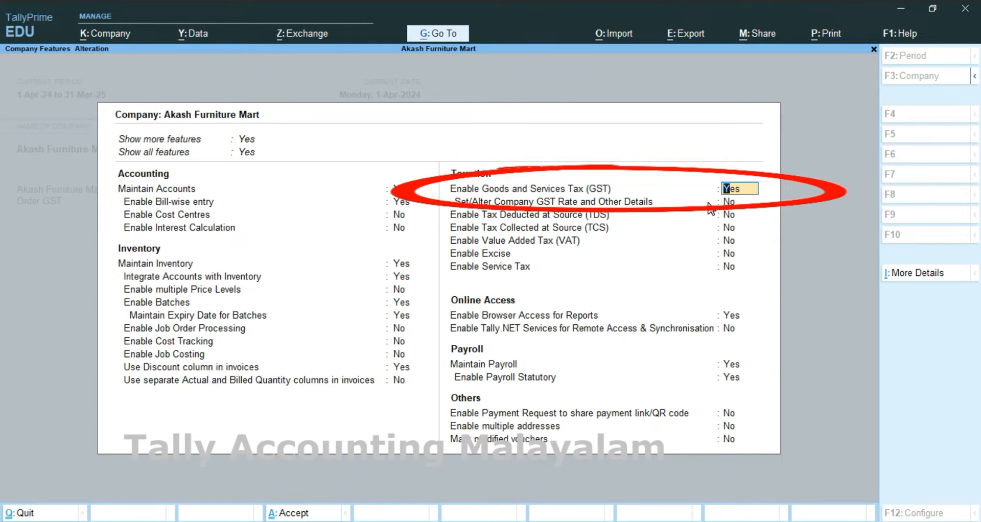
pyautogui.press('Return')
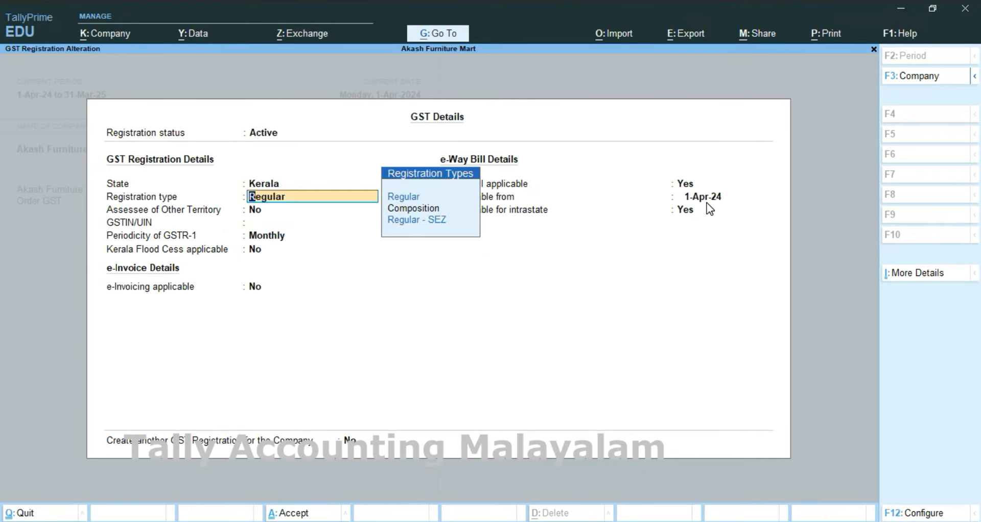
# Keep the GST registration as Regular with monthly GSTR-1 and e-Way Bill applicable from 1-Apr-24, leave GSTIN/UIN blank, and accept.
pyautogui.press('Return')
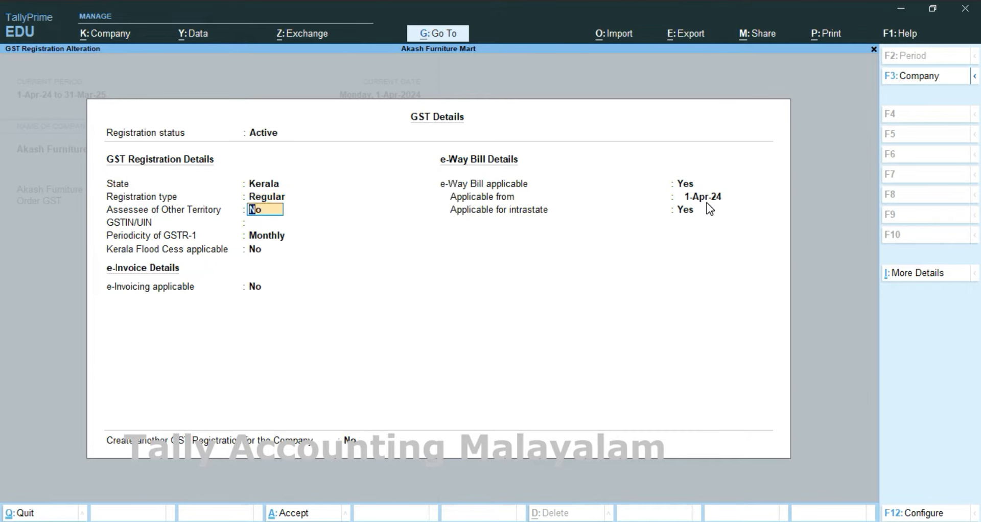
pyautogui.press('Return')
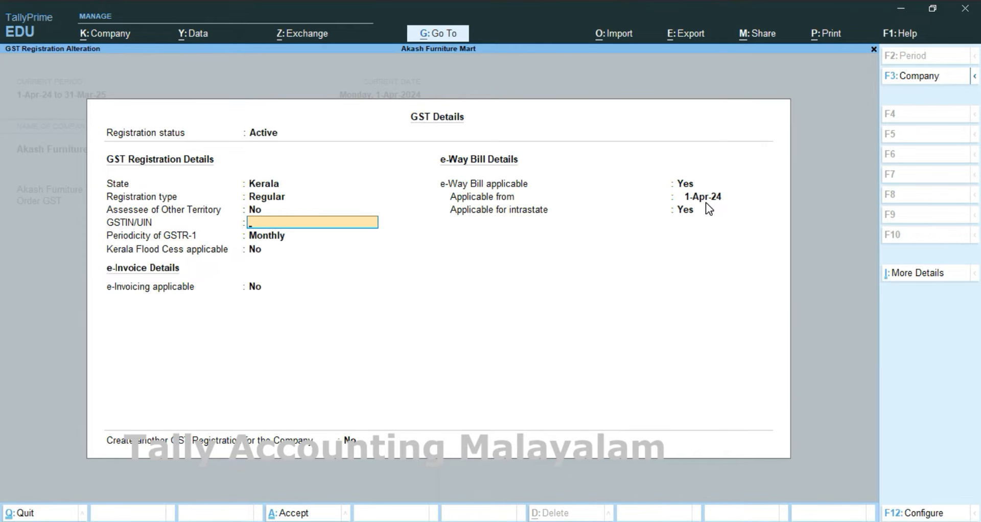
pyautogui.press('Return')
pyautogui.press('Return')
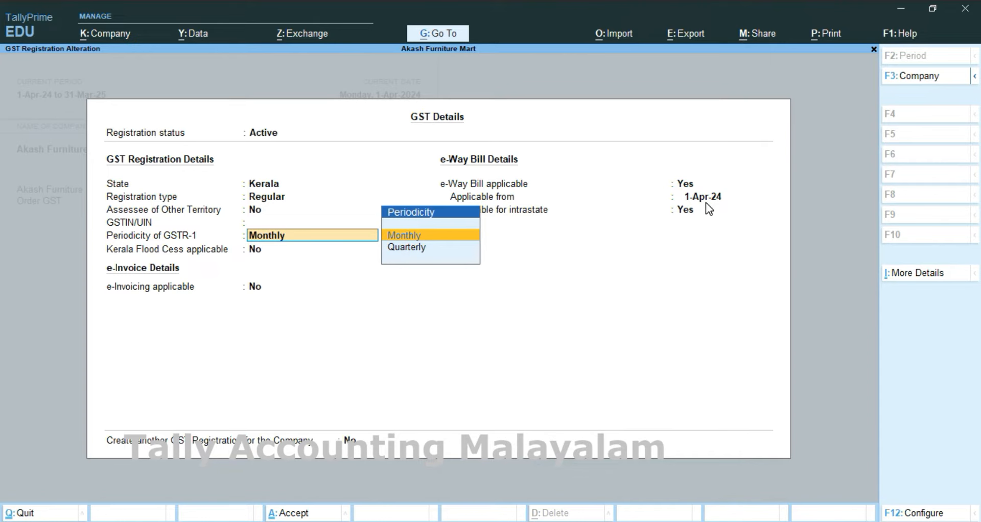
pyautogui.press('Return')
pyautogui.press('Return')
pyautogui.press('Return')
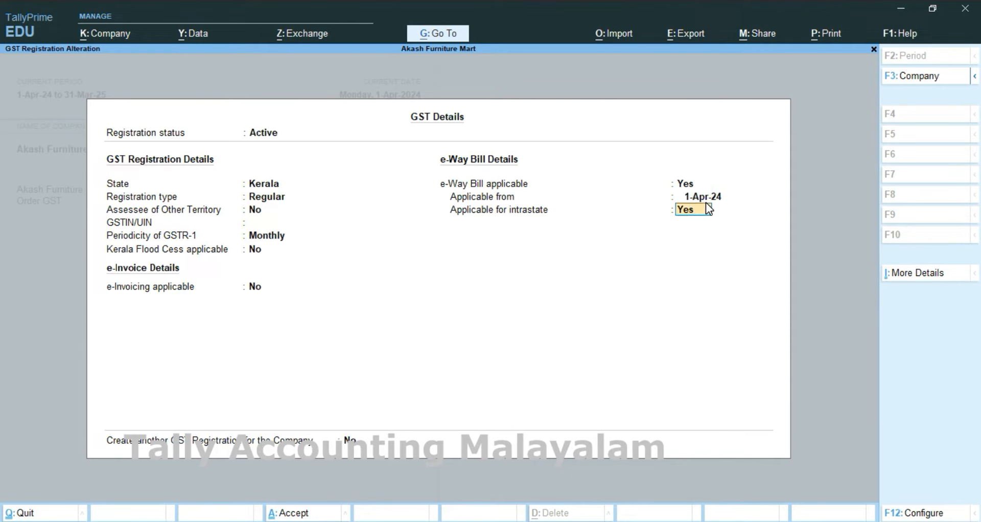
pyautogui.press('Return')
pyautogui.press('Return')
# Accept the GST details with e-Way Bill applicable for intrastate, and keep the remaining taxation, online access and payroll features as set.
pyautogui.press('Return')
pyautogui.press('Return')
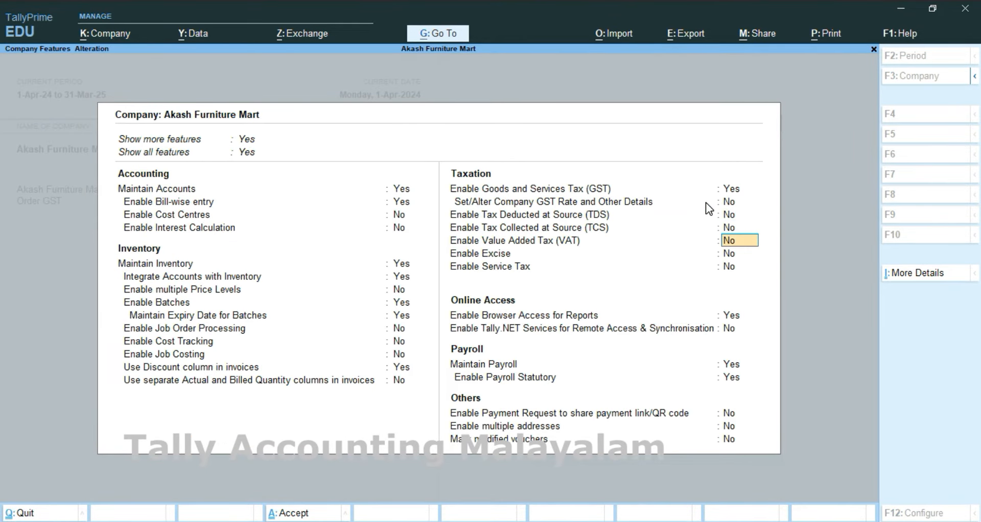
pyautogui.press('Return')
pyautogui.press('Return')
pyautogui.press('Return')
pyautogui.press('Return')
pyautogui.press('Return')
pyautogui.press('Return')
pyautogui.press('Return')
pyautogui.press('Return')
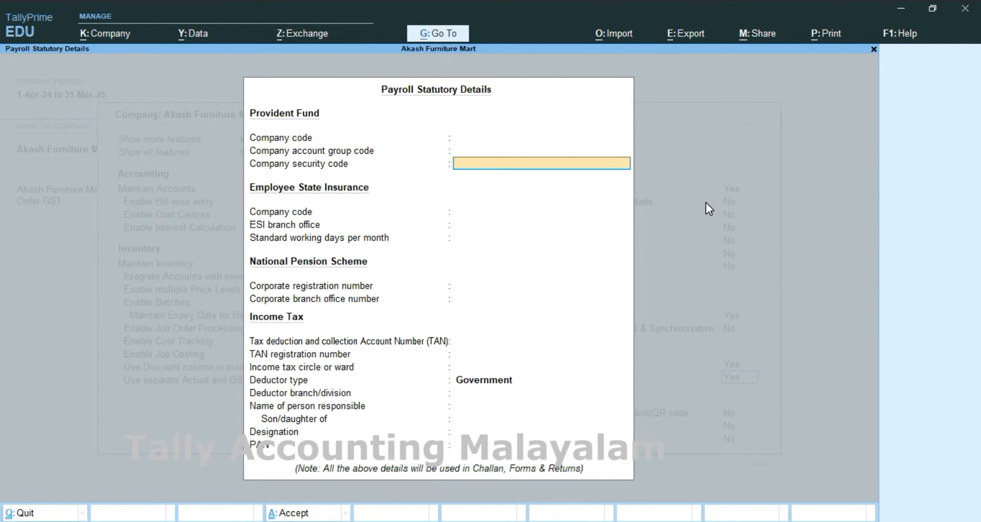
# Leave the payroll statutory details blank, keep the deductor type as Government, and accept them.
pyautogui.press('Return')
pyautogui.press('Return')
pyautogui.press('Return')
pyautogui.press('Return')
pyautogui.press('Return')
pyautogui.press('Return')
pyautogui.press('Return')
pyautogui.press('Return')
pyautogui.press('Return')
pyautogui.press('Return')
pyautogui.press('Return')
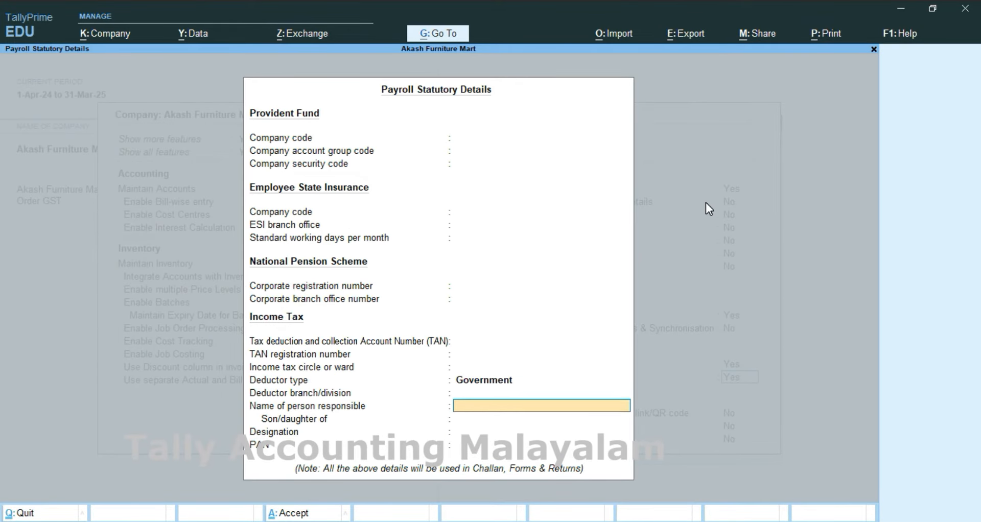
pyautogui.press('Return')
pyautogui.press('Return')
pyautogui.press('Return')
pyautogui.press('Return')
# Keep the other company features at No, save them, and return to the Gateway of Tally.
pyautogui.press('Return')
pyautogui.press('Return')
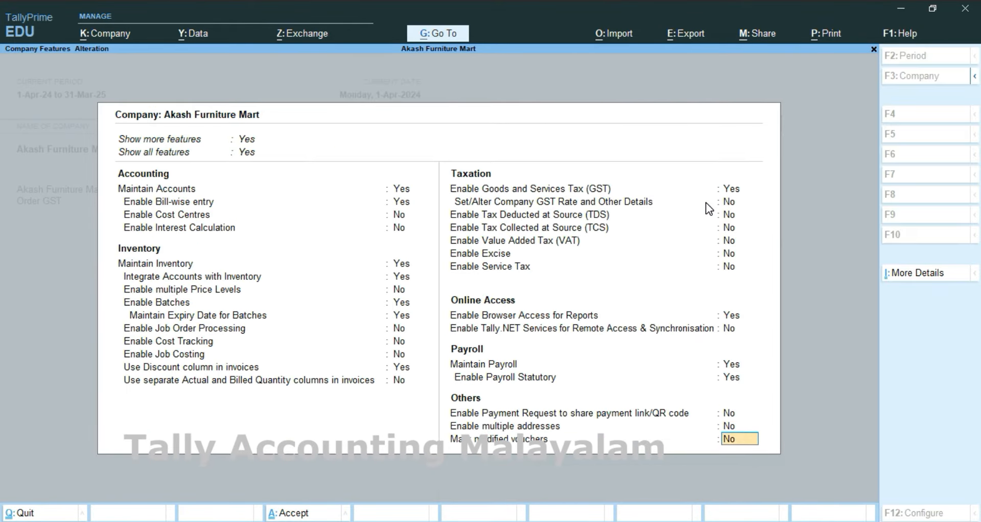
pyautogui.press('Return')
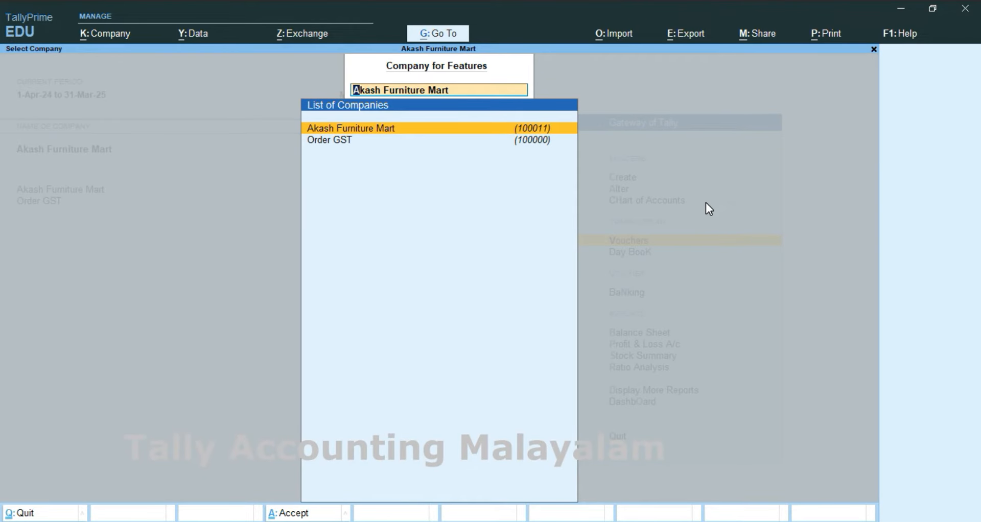
pyautogui.press('Escape')
pyautogui.press('Escape')
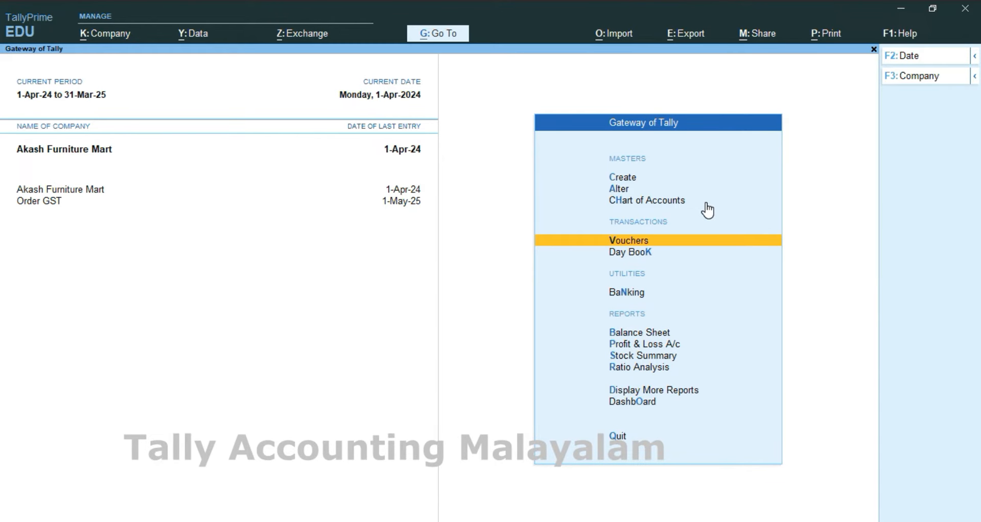
# Start a purchase voucher numbered p-1021, with supplier invoice number p-1021 dated 1-Apr-24.
pyautogui.press('Return')
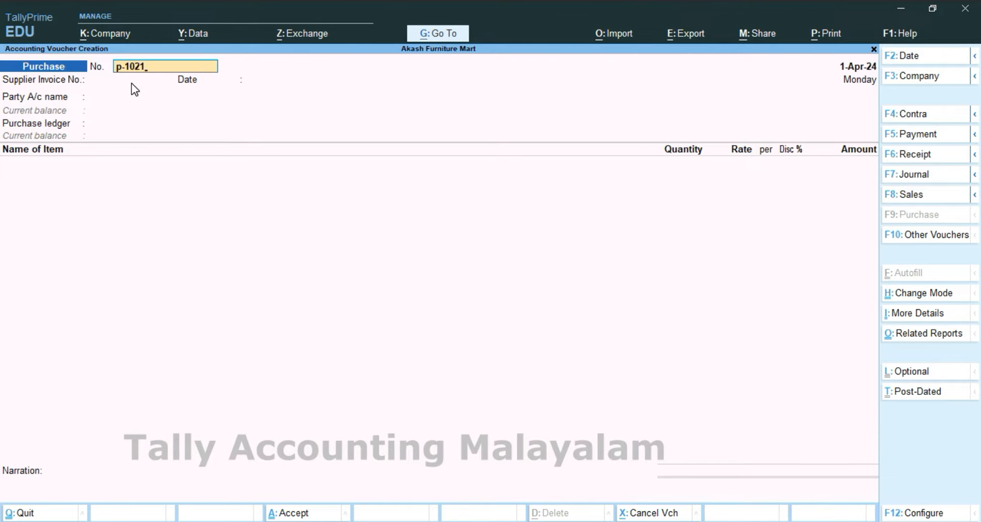
pyautogui.press('Return')
pyautogui.press('Return')
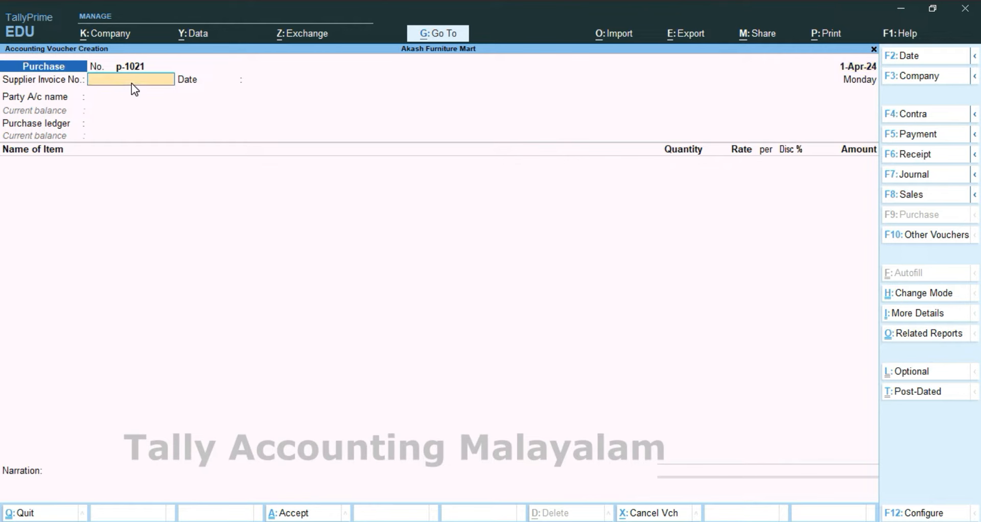
pyautogui.write('p-1021')
pyautogui.press('Return')
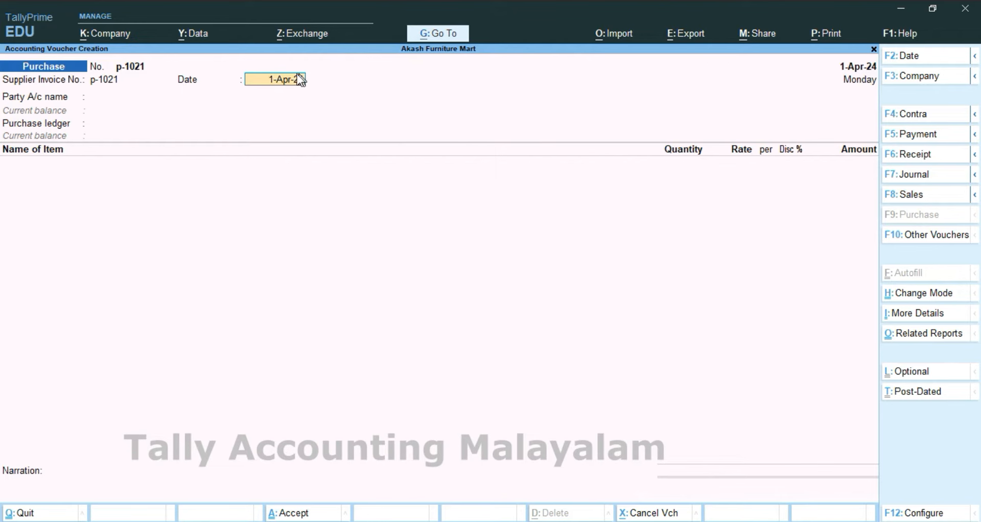
pyautogui.press('Return')
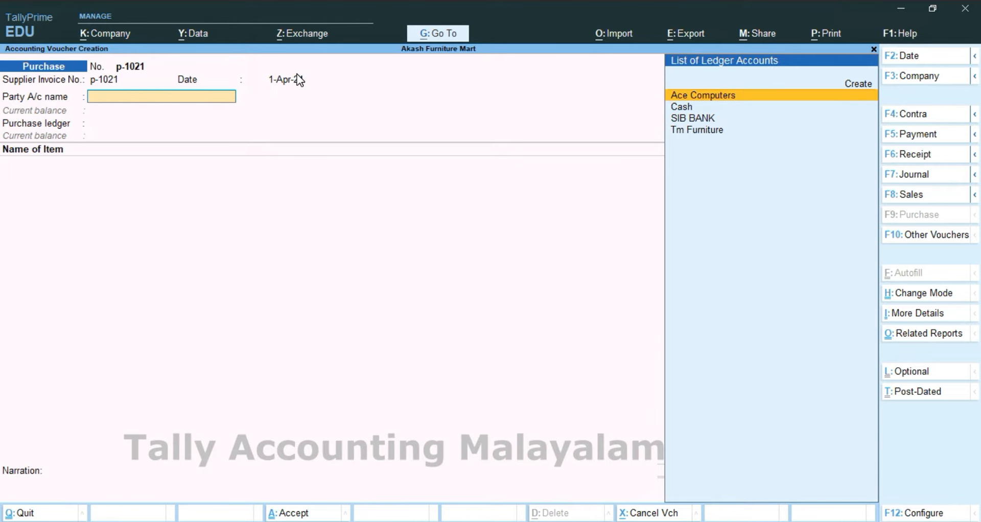
# Choose Tm Furniture as the purchase voucher's party account and back out of its receipt details.
pyautogui.press('Down')
pyautogui.press('Down')
pyautogui.press('Down')
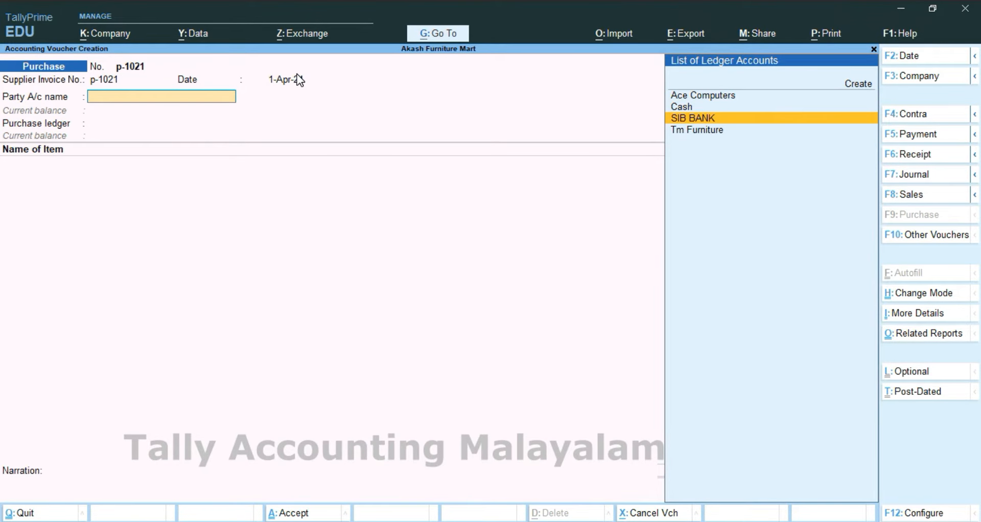
pyautogui.press('Return')
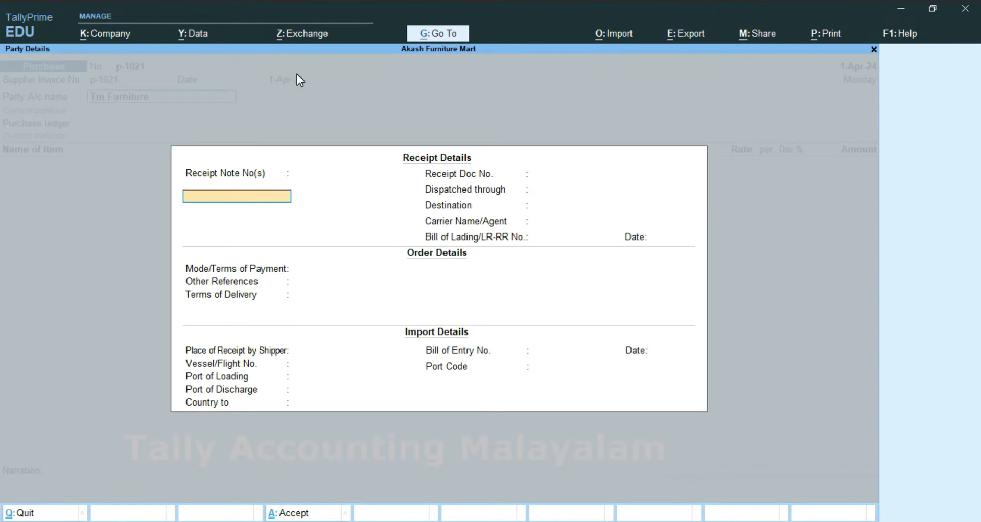
pyautogui.press('Escape')
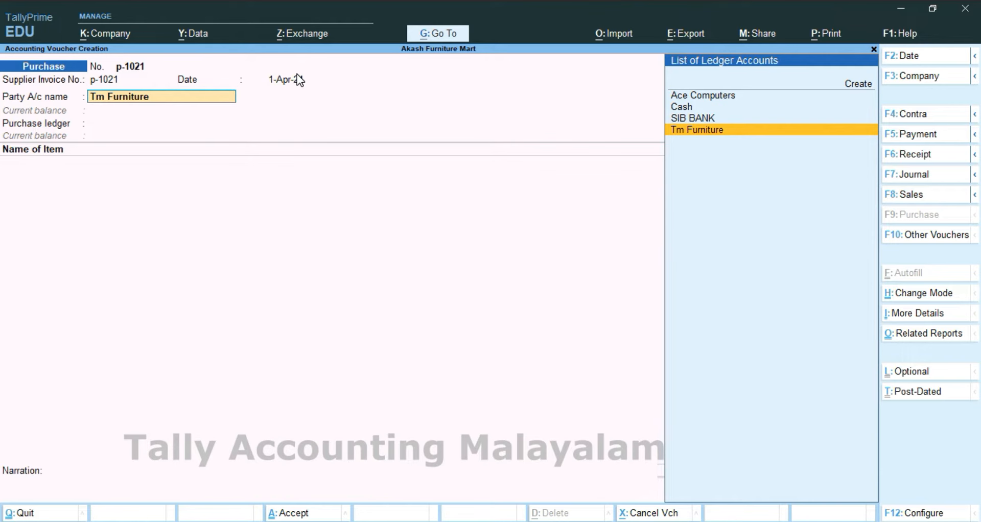
# Open the Tm Furniture ledger for alteration and keep it under Sundry Creditors with bill-by-bill balances maintained.
pyautogui.hotkey('ctrl', 'Return')
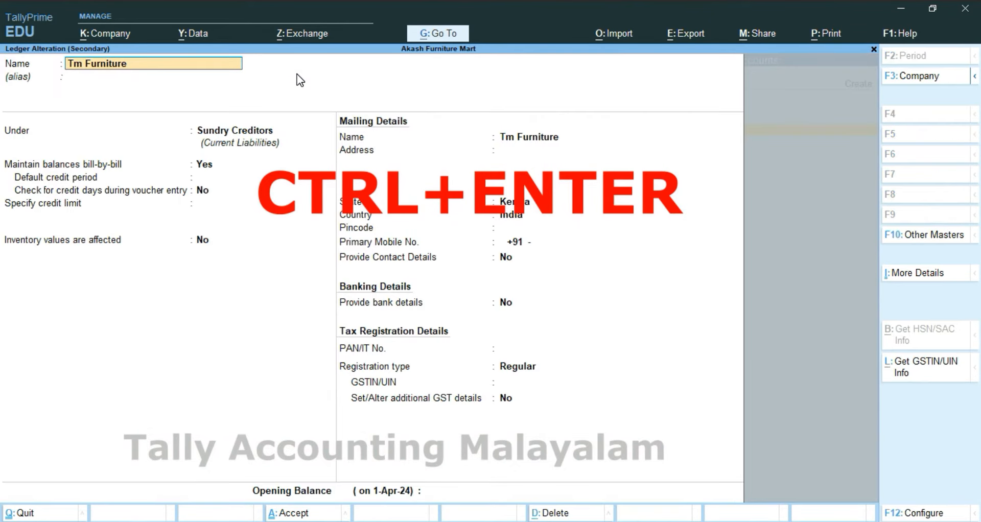
pyautogui.press('Return')
pyautogui.press('Return')
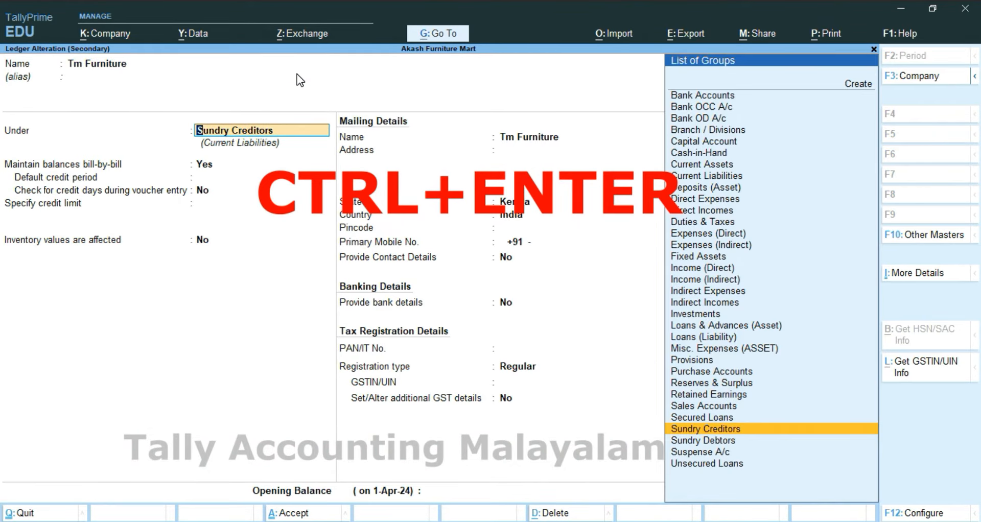
pyautogui.press('Return')
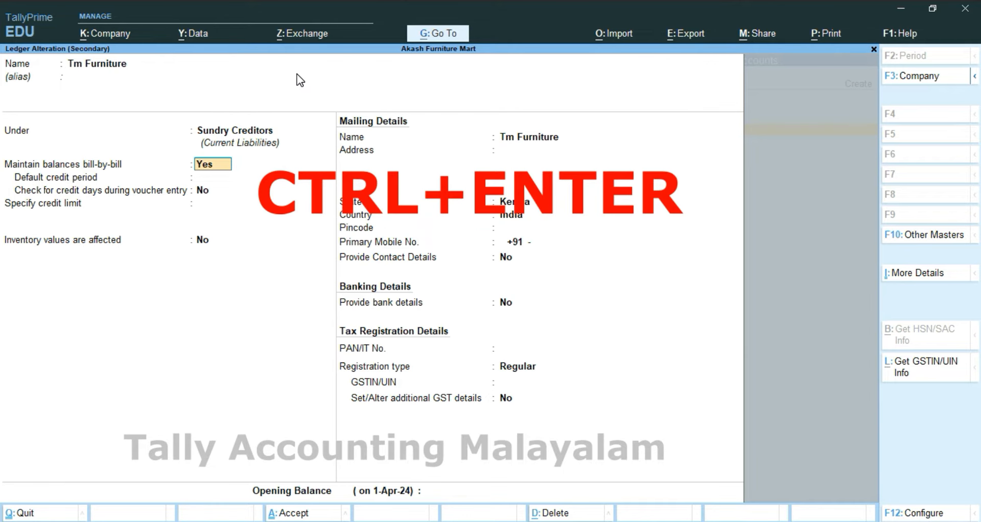
pyautogui.press('Return')
pyautogui.press('Return')
pyautogui.press('Return')
pyautogui.press('Return')
pyautogui.press('Return')
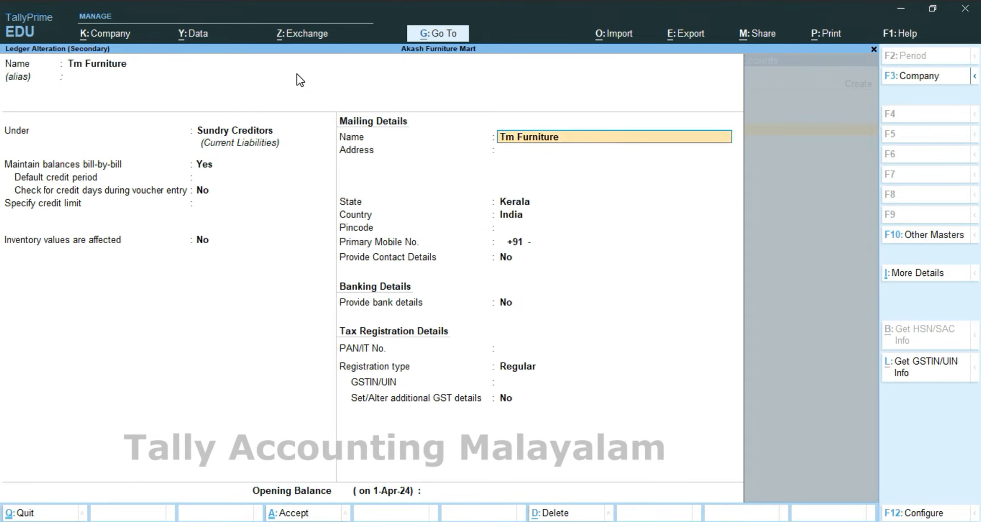
# Keep Tm Furniture's state as Kerala and registration type as Regular, leave PAN and GSTIN/UIN blank, and save the ledger.
pyautogui.press('Return')
pyautogui.press('Return')
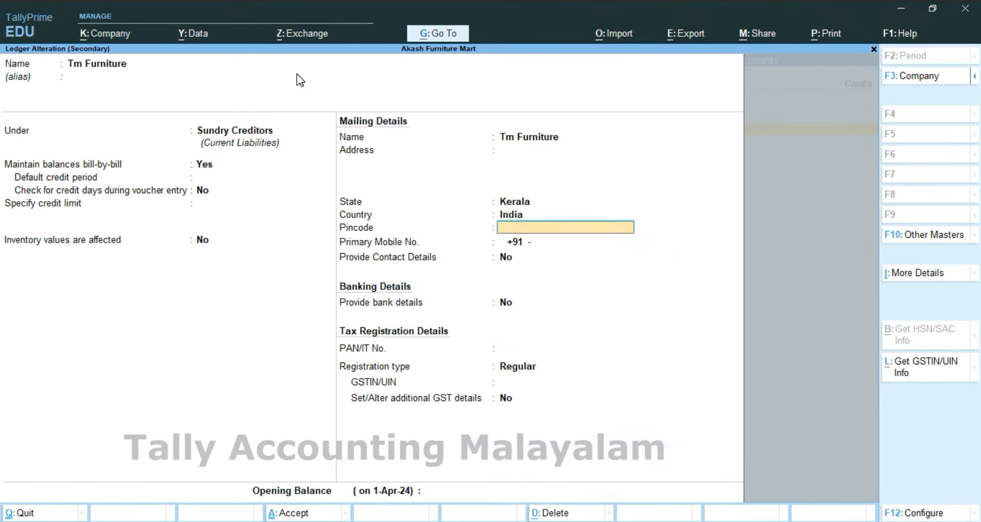
pyautogui.press('Return')
pyautogui.press('Return')
pyautogui.press('Return')
pyautogui.press('Return')
pyautogui.press('Return')
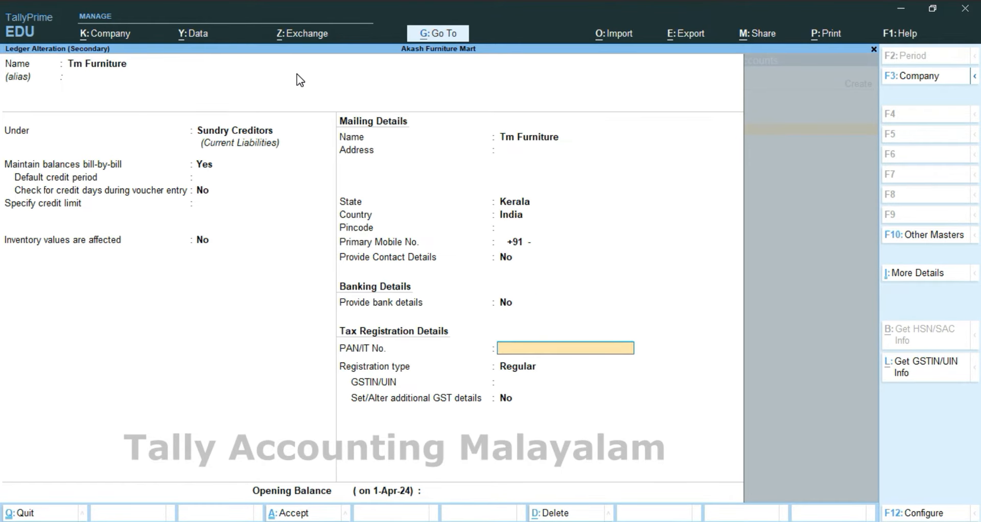
pyautogui.press('Return')
pyautogui.press('Return')
pyautogui.press('Return')
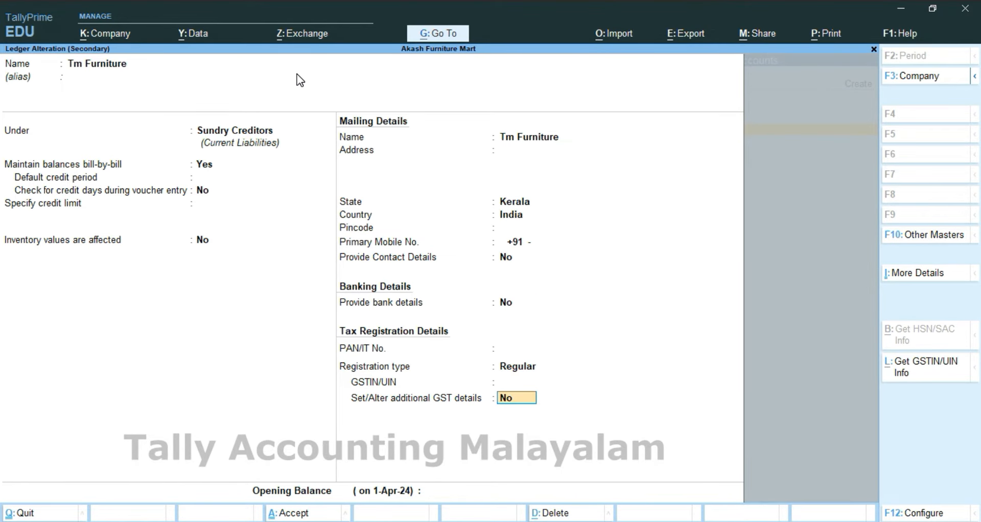
pyautogui.press('Return')
pyautogui.press('Return')
# Confirm Tm Furniture as the party, leaving receipt, order and import details blank with country and port code Not Applicable.
pyautogui.press('Return')
pyautogui.press('Return')
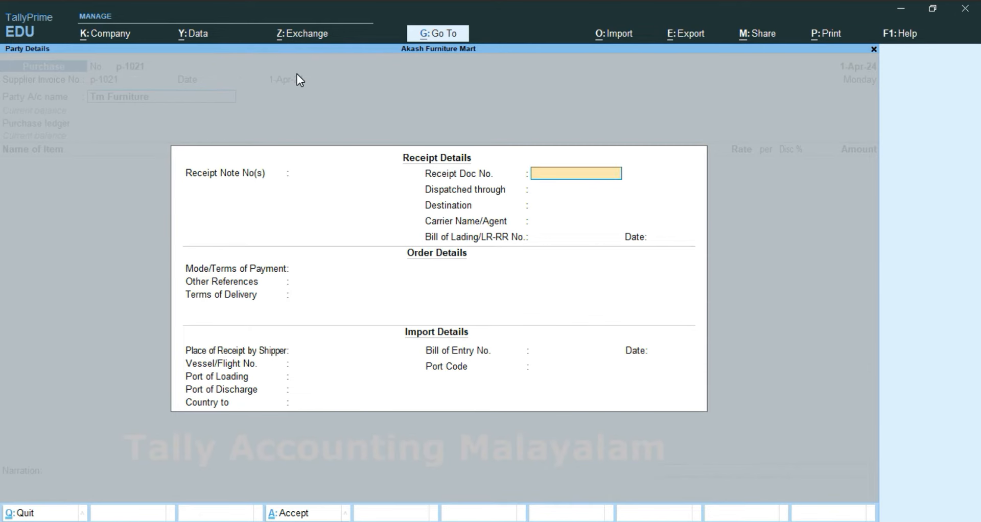
pyautogui.press('Return')
pyautogui.press('Return')
pyautogui.press('Return')
pyautogui.press('Return')
pyautogui.press('Return')
pyautogui.press('Return')
pyautogui.press('Return')
pyautogui.press('Return')
pyautogui.press('Return')
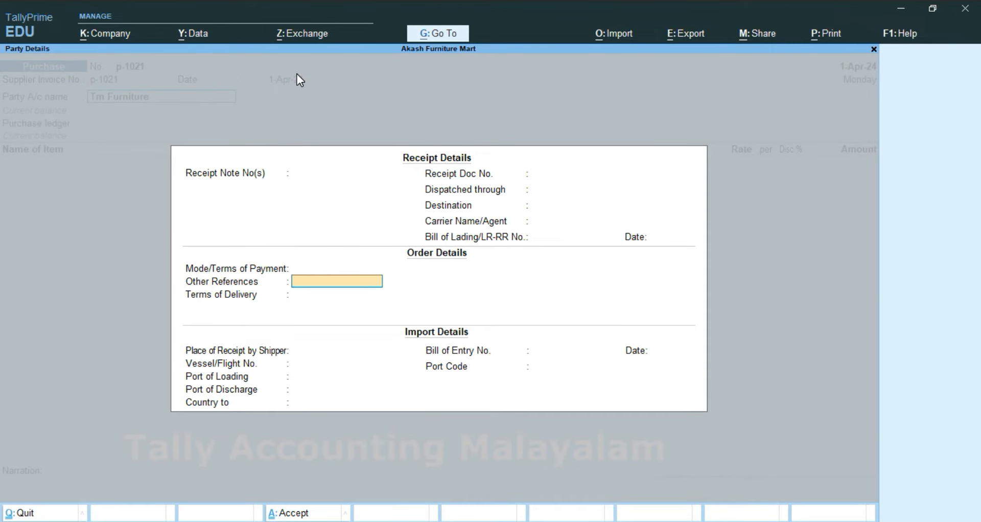
pyautogui.press('Return')
pyautogui.press('Return')
pyautogui.press('Return')
pyautogui.press('Return')
pyautogui.press('Return')
pyautogui.press('Return')
pyautogui.press('Return')
pyautogui.press('Return')
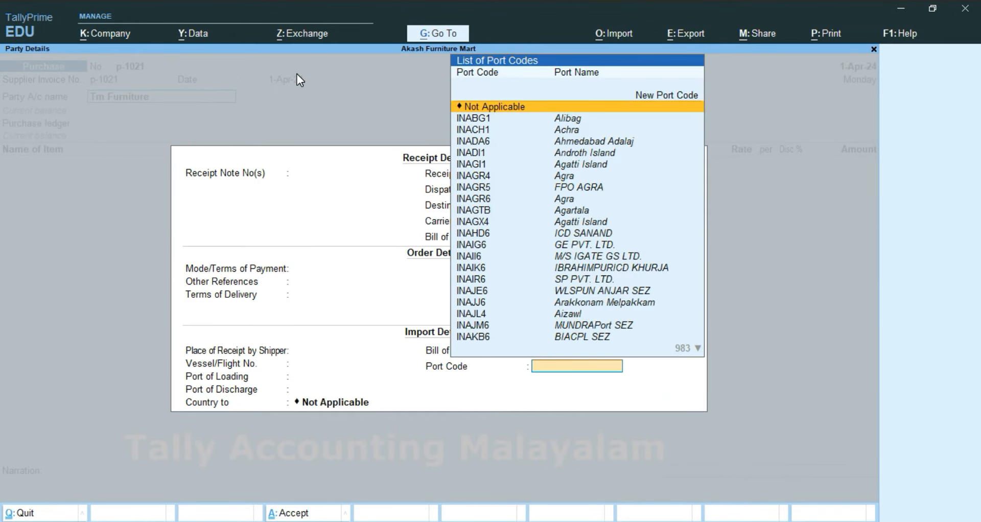
pyautogui.press('Return')
# Accept the party details with supplier Tm Furniture, state and place of supply Kerala, Regular registration, and blank GSTIN/UIN.
pyautogui.press('Return')
pyautogui.press('Return')
pyautogui.press('Return')
pyautogui.press('Return')
pyautogui.press('Return')
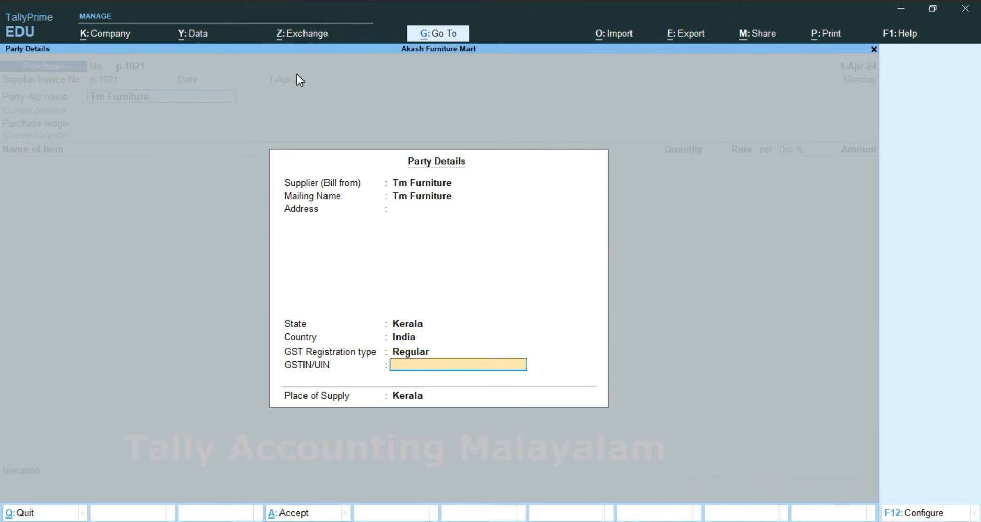
pyautogui.press('Return')
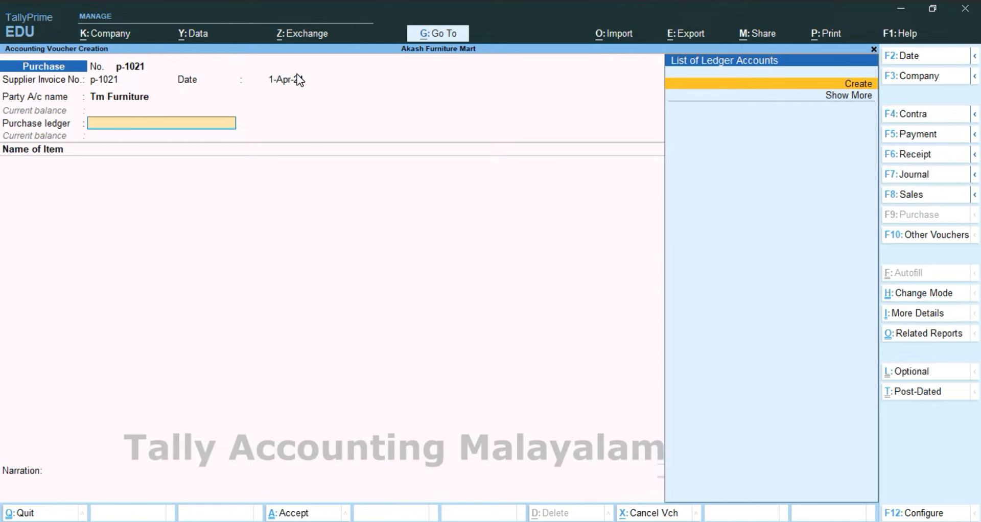
# Start a new ledger named Purchase from the purchase ledger field, grouped under Purchase Accounts with inventory values affected.
pyautogui.hotkey('alt', 'c')
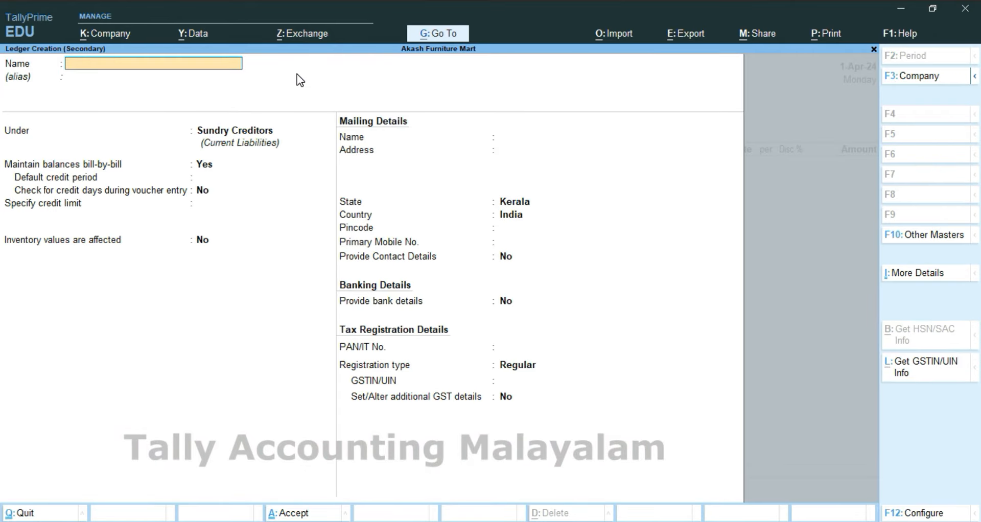
pyautogui.write('Purchase')
pyautogui.press('Return')
pyautogui.press('Return')
pyautogui.write('P')
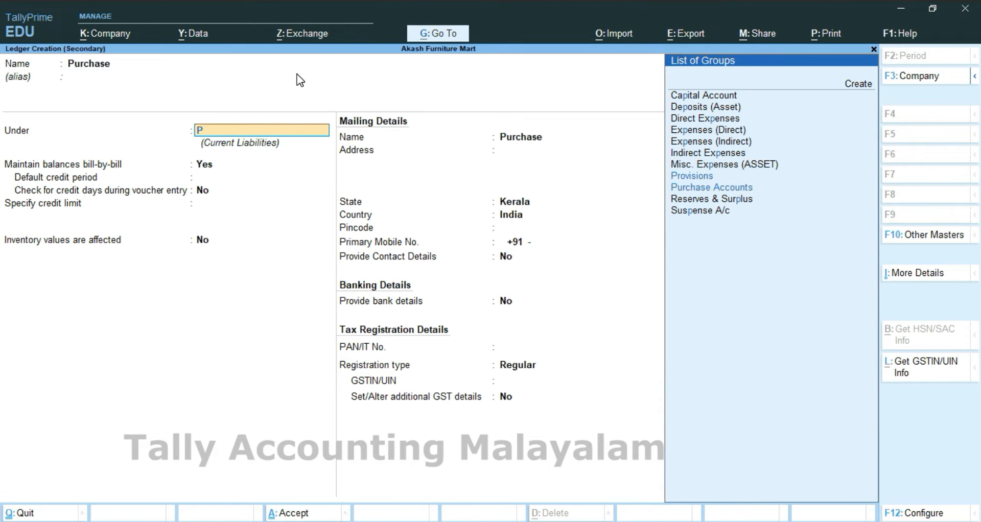
pyautogui.press('Down')
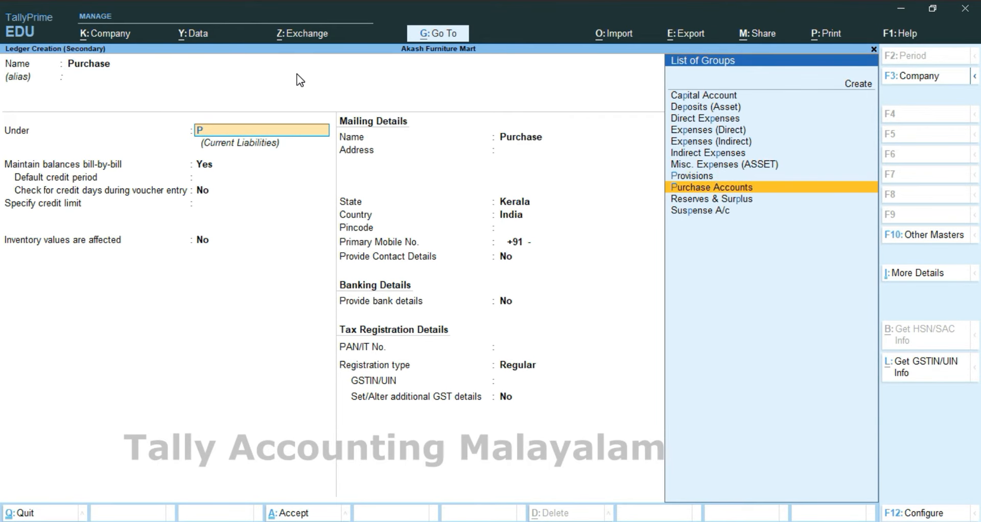
pyautogui.press('Return')
pyautogui.press('Return')
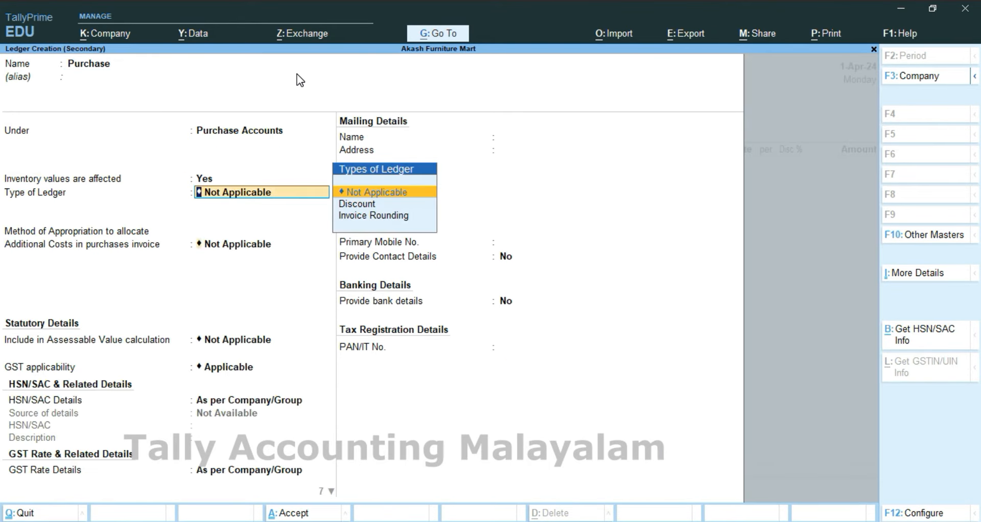
# Recheck the ledger's group as Purchase Accounts and keep its type of ledger as Not Applicable.
pyautogui.press('Return')
pyautogui.press('Return')
pyautogui.press('Return')
pyautogui.hotkey('ctrl', 'a')
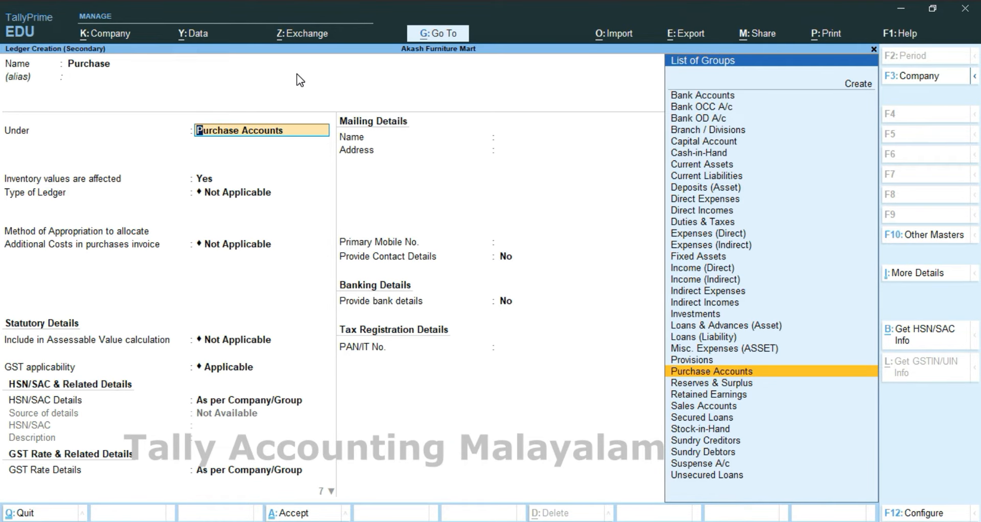
pyautogui.press('Return')
pyautogui.press('Return')
pyautogui.press('Return')
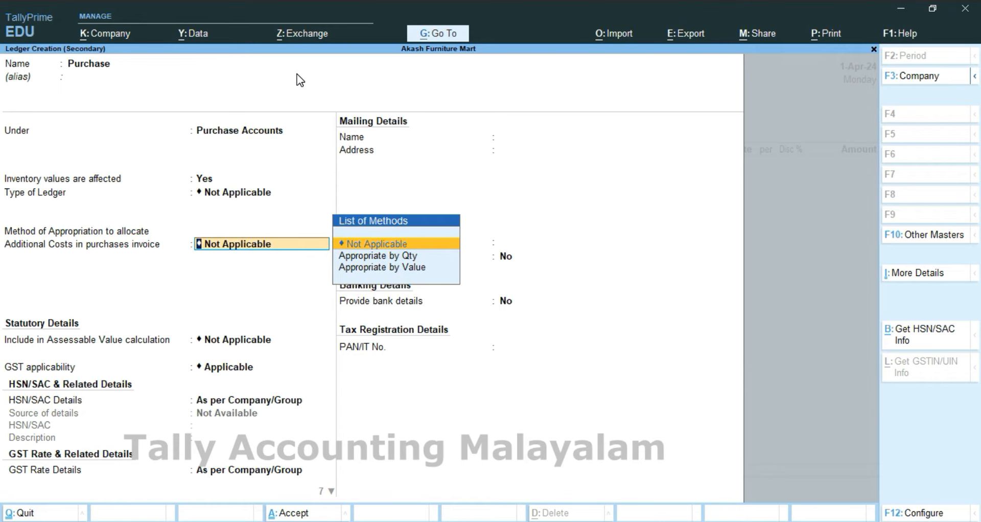
# Keep additional cost allocation Not Applicable and GST Applicable, with HSN/SAC and GST rate details As per Company/Group.
pyautogui.press('Return')
pyautogui.press('Return')
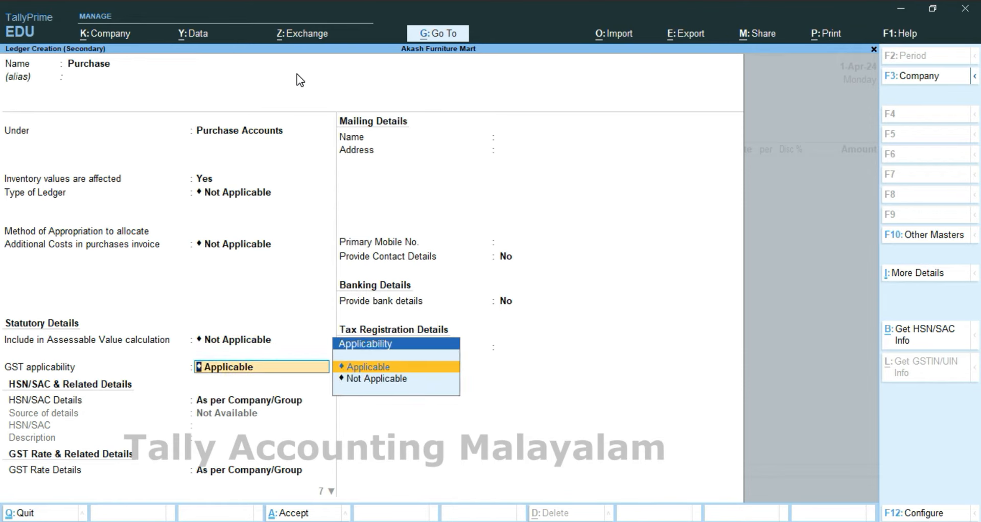
pyautogui.press('Return')
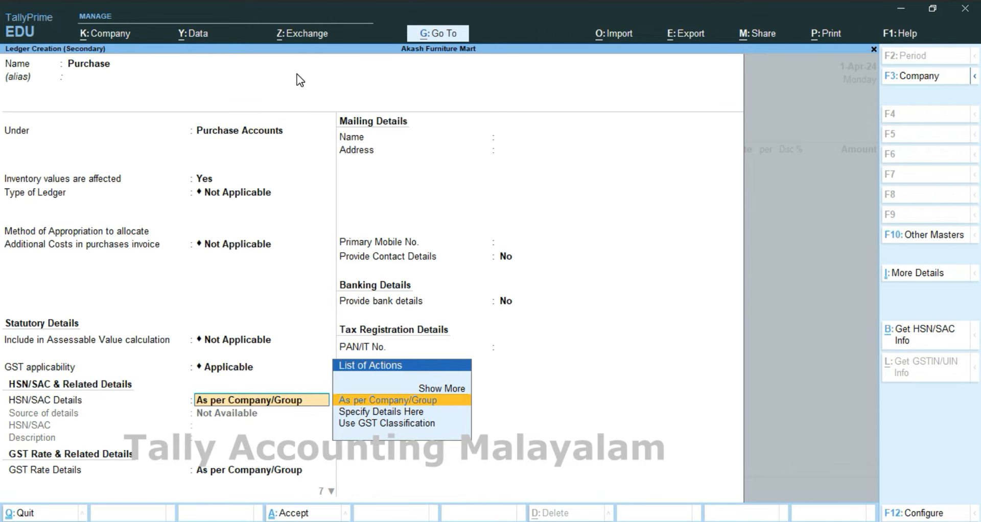
pyautogui.press('Return')
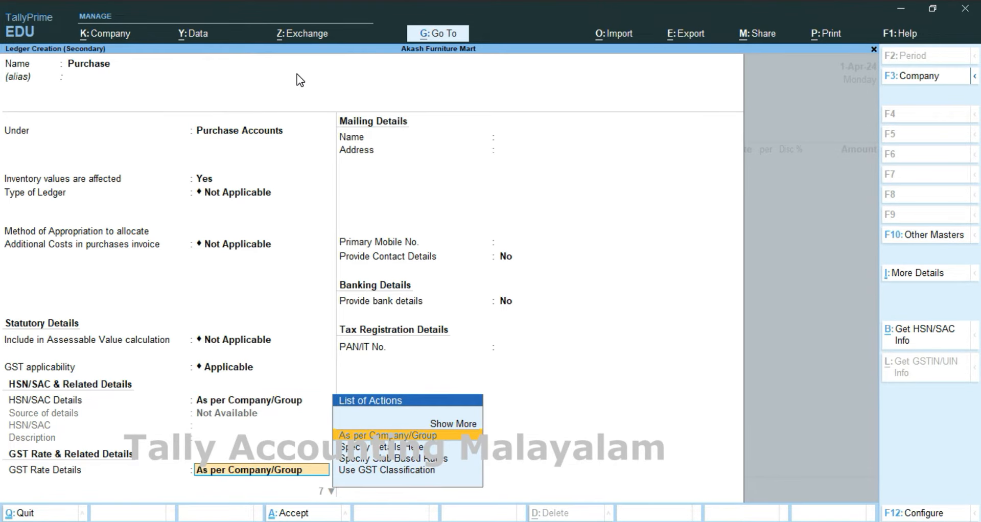
pyautogui.press('Return')
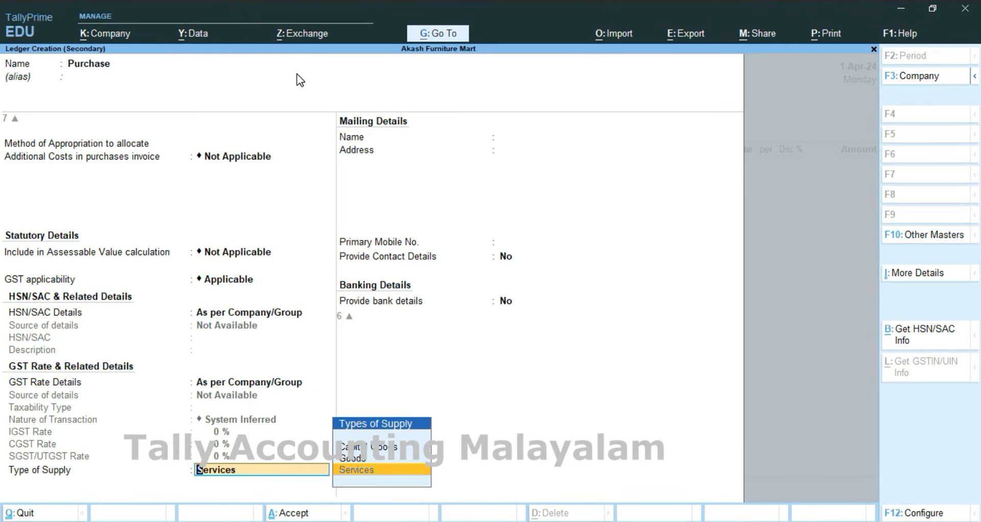
# Set the Purchase ledger's type of supply to Goods and save the ledger.
pyautogui.press('Up')
pyautogui.press('Return')
pyautogui.press('Return')
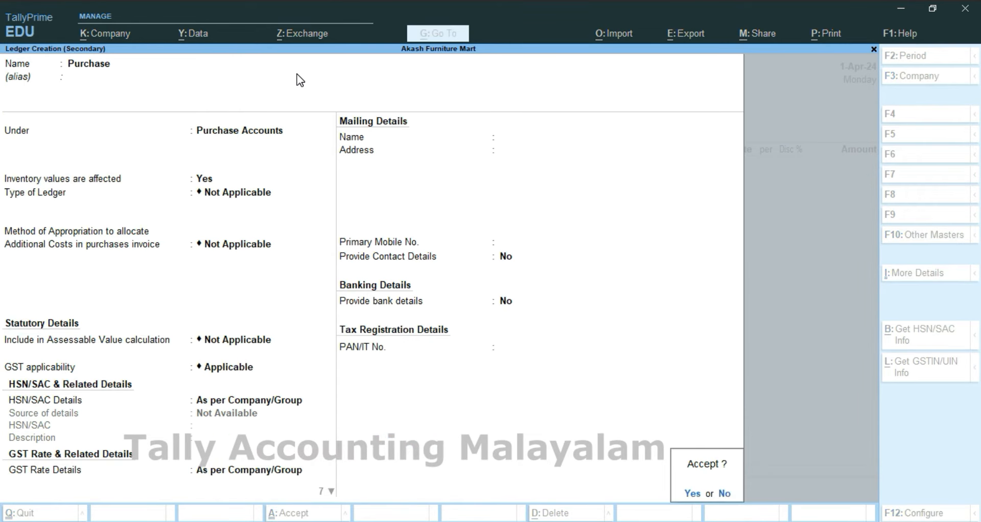
pyautogui.press('Return')
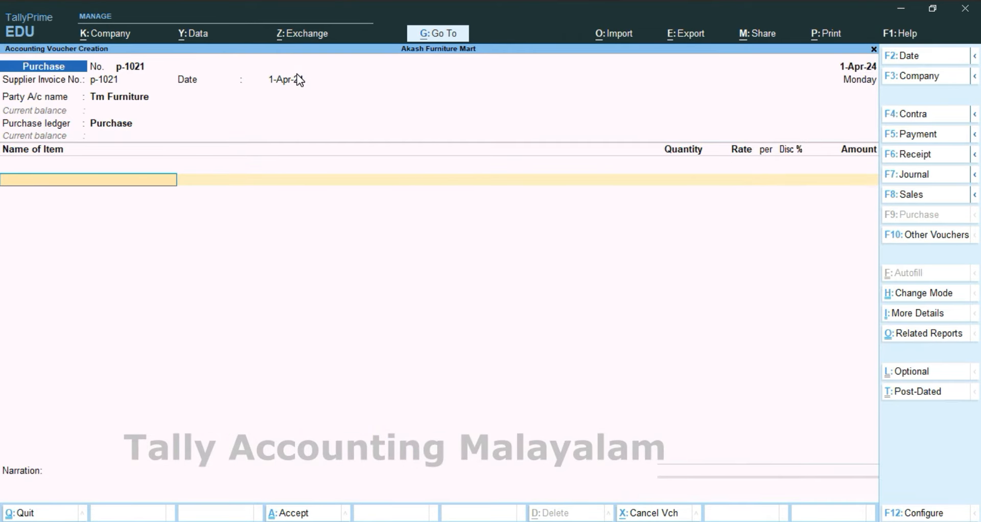
# Start a new stock item named Table from the voucher's item line, under Primary with category Not Applicable.
pyautogui.hotkey('alt', 'c')
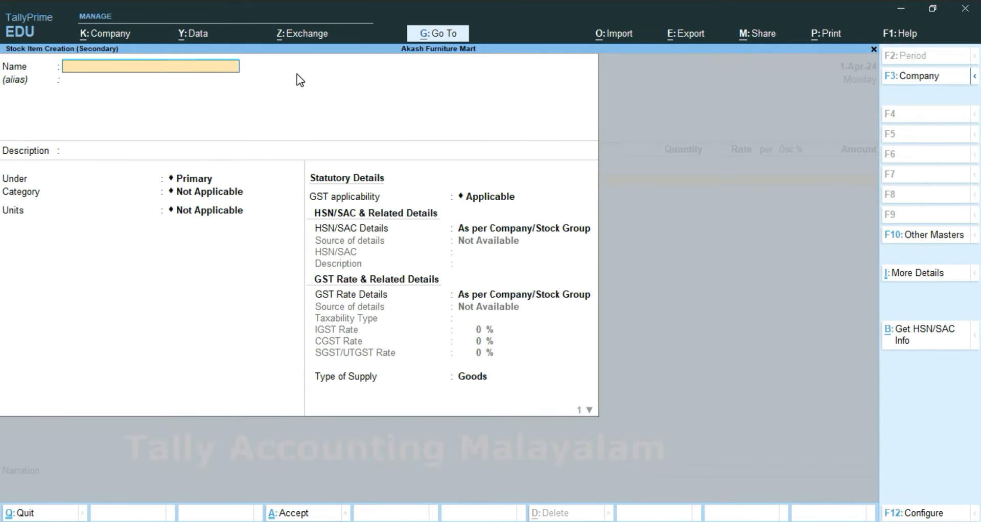
pyautogui.write('Table')
pyautogui.press('Return')
pyautogui.press('Return')
pyautogui.press('Return')
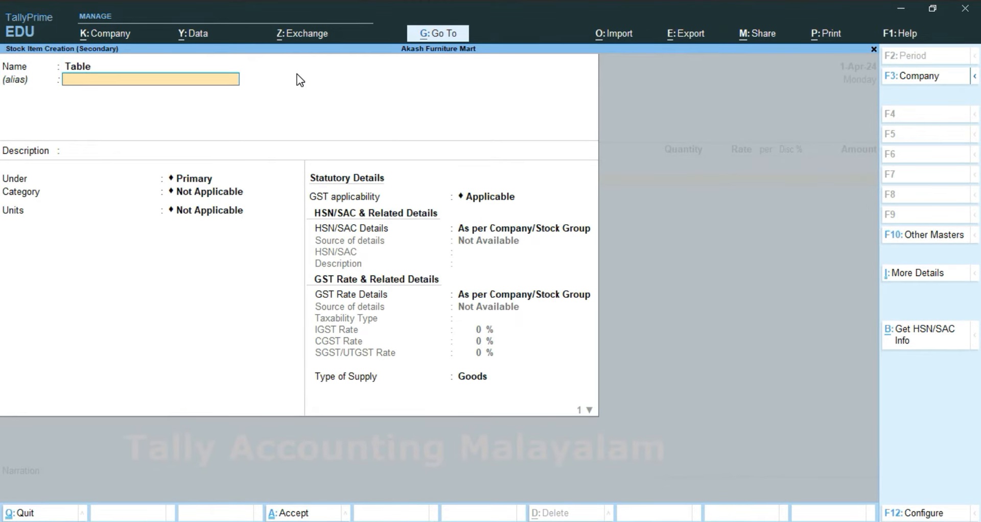
pyautogui.press('Return')
pyautogui.press('Return')
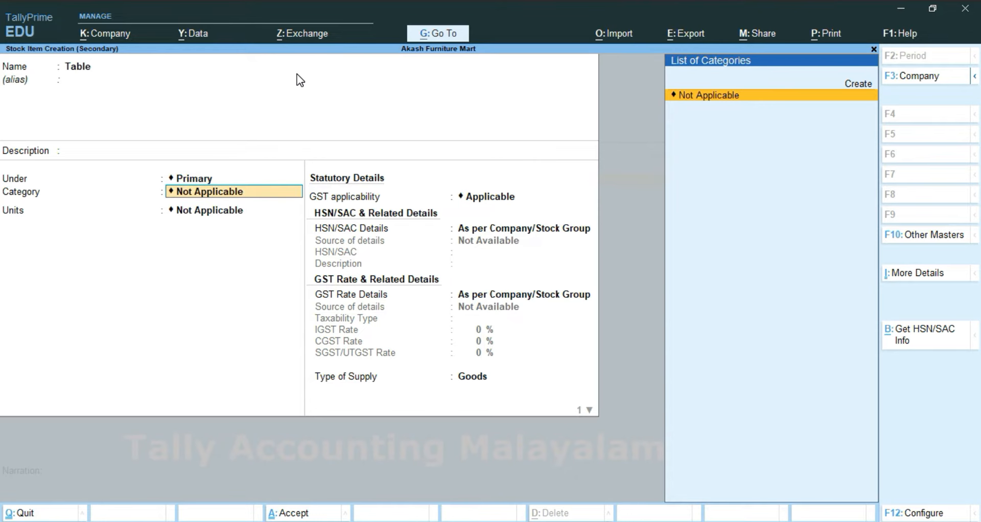
# Start a new simple unit for the Table item with symbol pc and formal name Piece.
pyautogui.hotkey('alt', 'c')
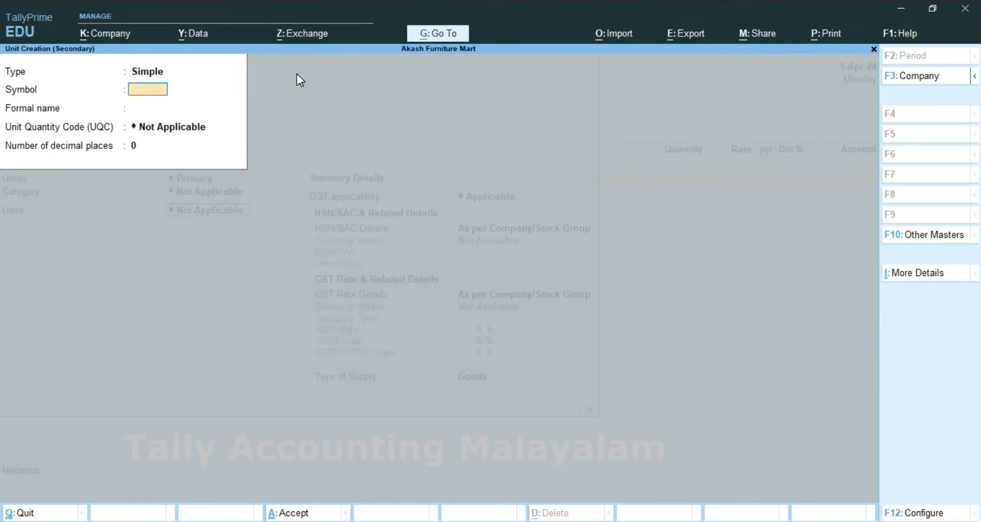
pyautogui.write('pc')
pyautogui.press('Return')
pyautogui.write('Piece')
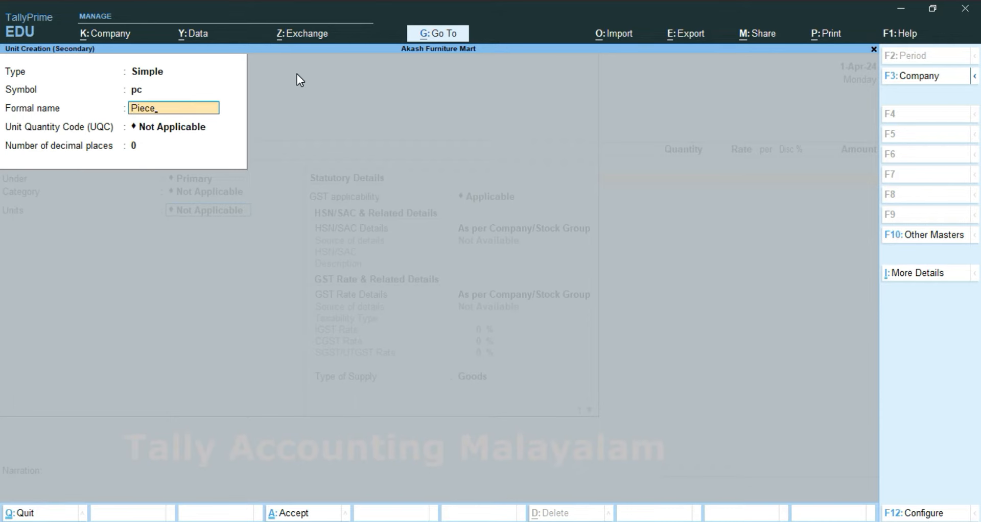
pyautogui.press('Return')
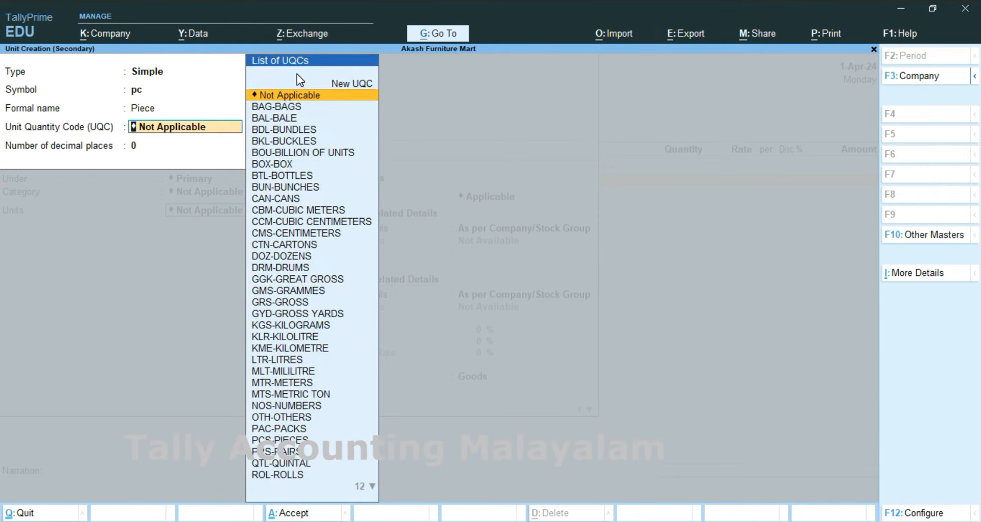
# Set the unit's quantity code to PCS-PIECES with 0 decimal places and save it as the item's unit.
pyautogui.press('Return')
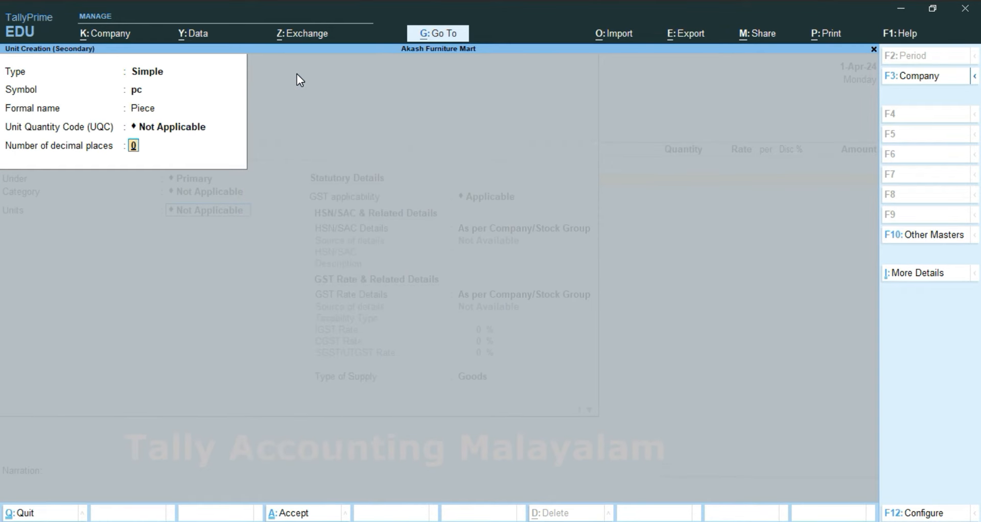
pyautogui.press('BackSpace')
pyautogui.press('BackSpace')
pyautogui.press('Return')
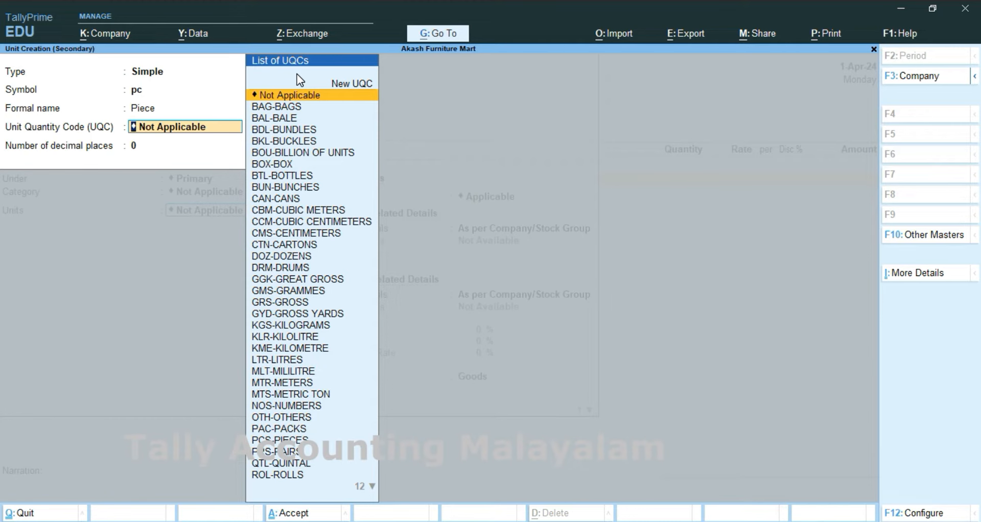
pyautogui.write('pc')
pyautogui.press('Return')
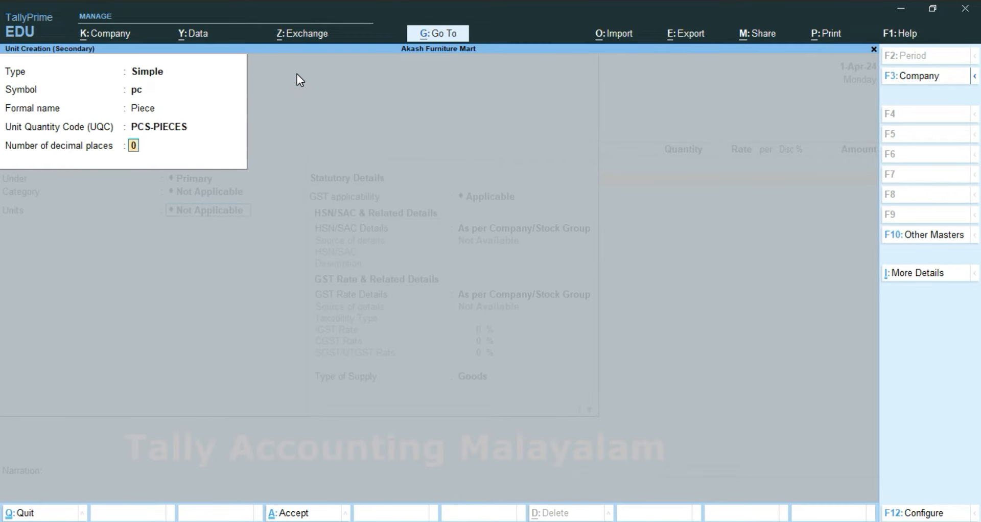
pyautogui.press('Return')
pyautogui.press('Return')
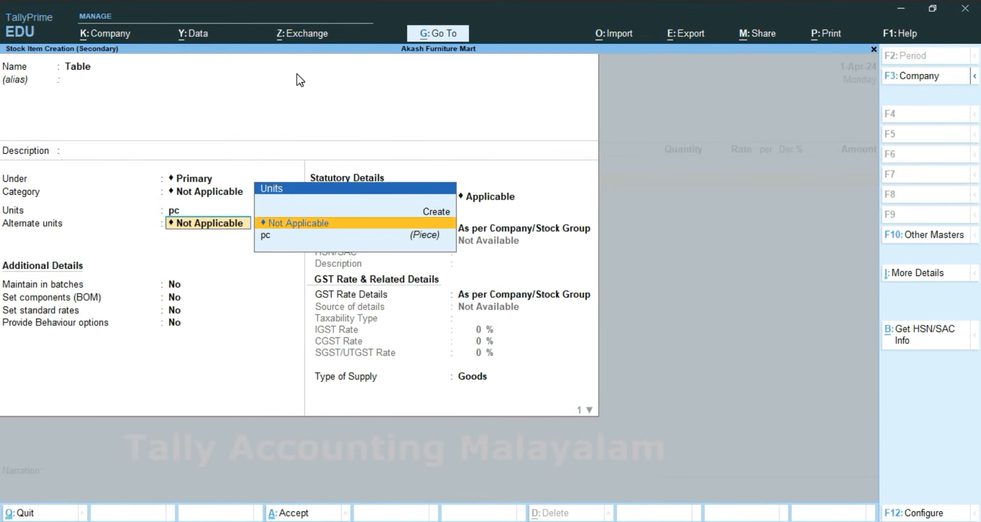
# Keep the Table item's alternate units Not Applicable and batches, components, standard rates and behaviour options at No.
pyautogui.press('Return')
pyautogui.press('Return')
pyautogui.press('Return')
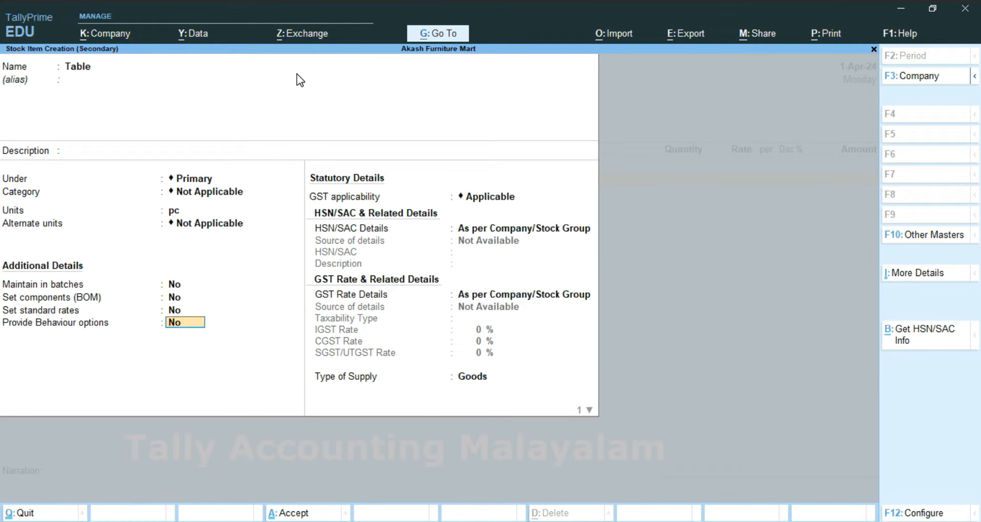
pyautogui.press('Return')
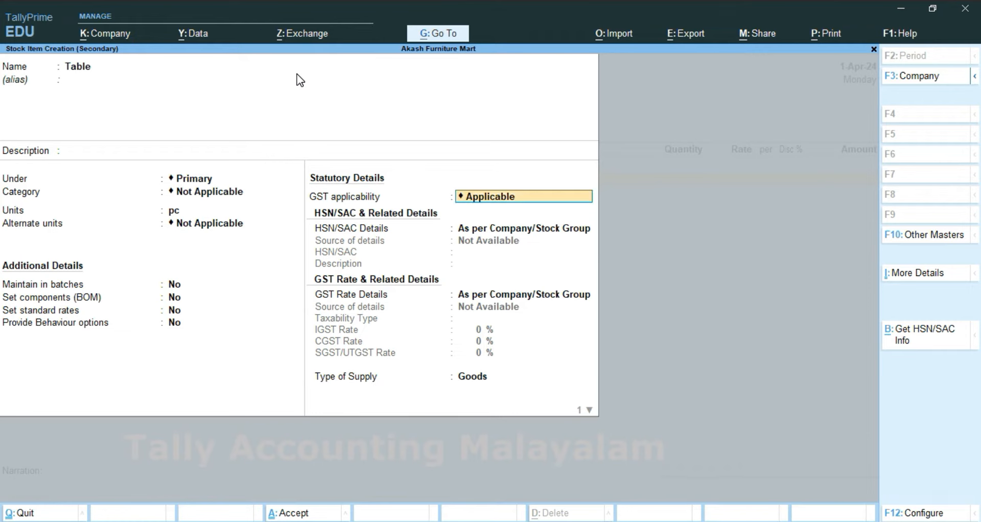
# Keep GST Applicable for the Table item and specify its HSN/SAC here as 1023 without a description.
pyautogui.press('Return')
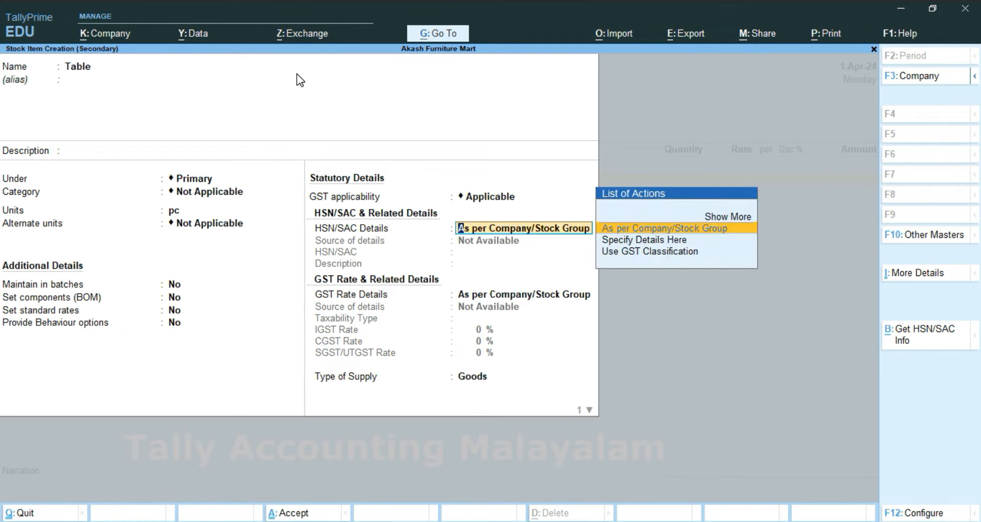
pyautogui.press('Down')
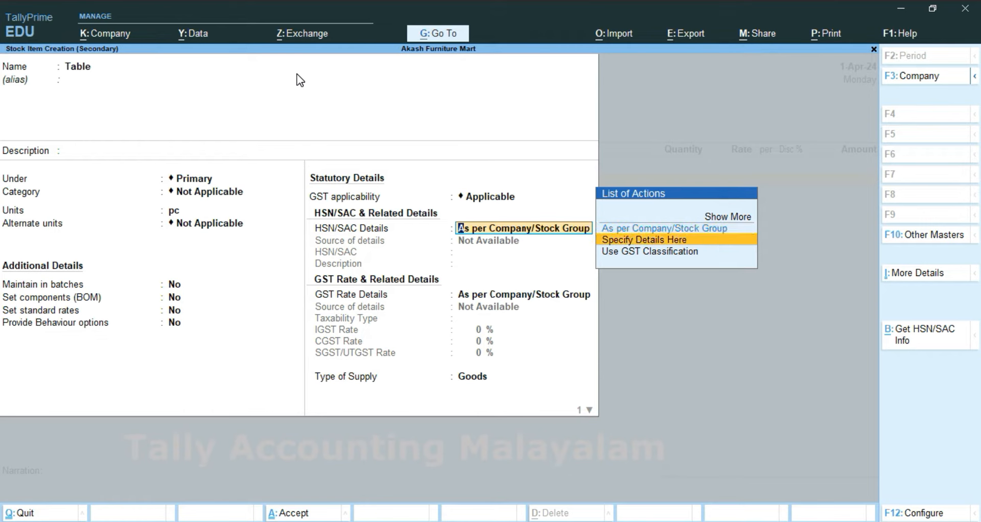
pyautogui.press('Return')
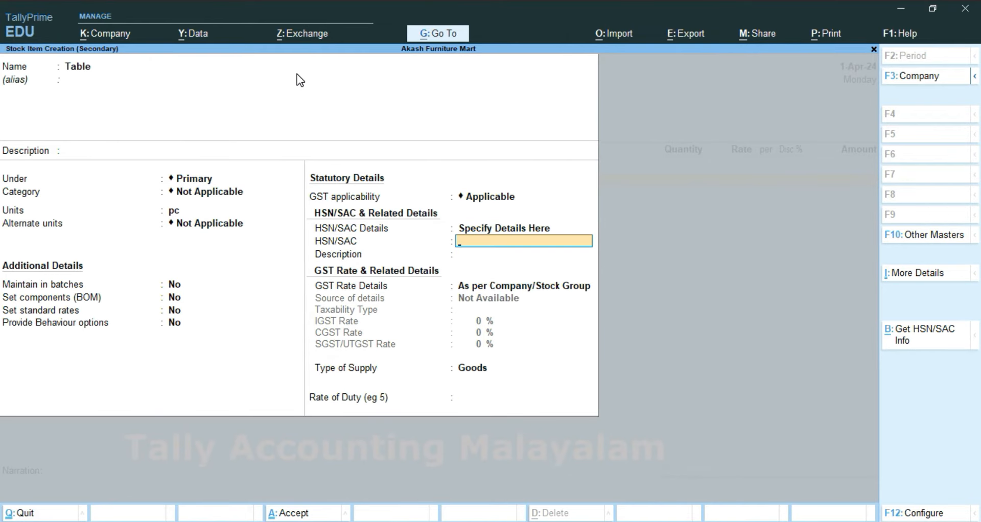
pyautogui.write('1023')
pyautogui.press('Return')
pyautogui.press('Return')
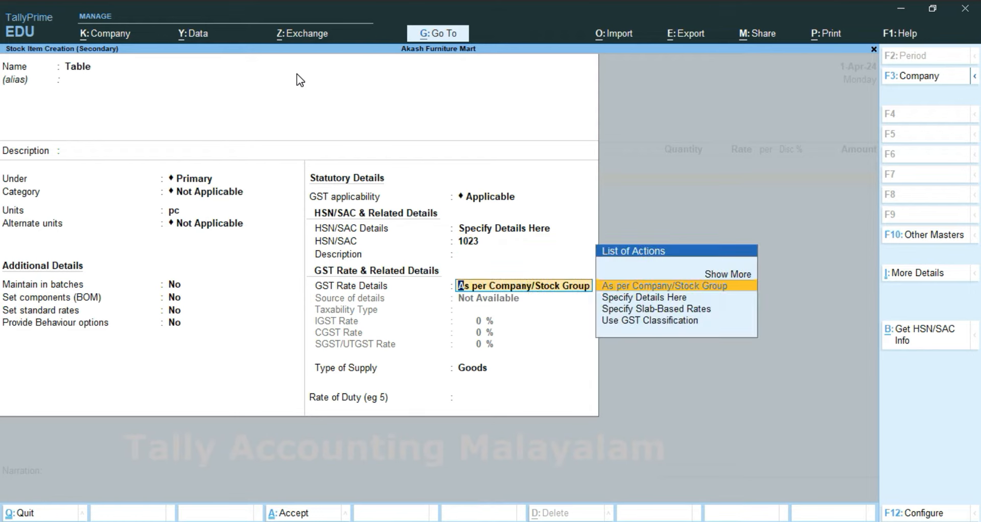
# Specify the Table item's GST rate details here as Taxable with an IGST rate of 12%.
pyautogui.press('Down')
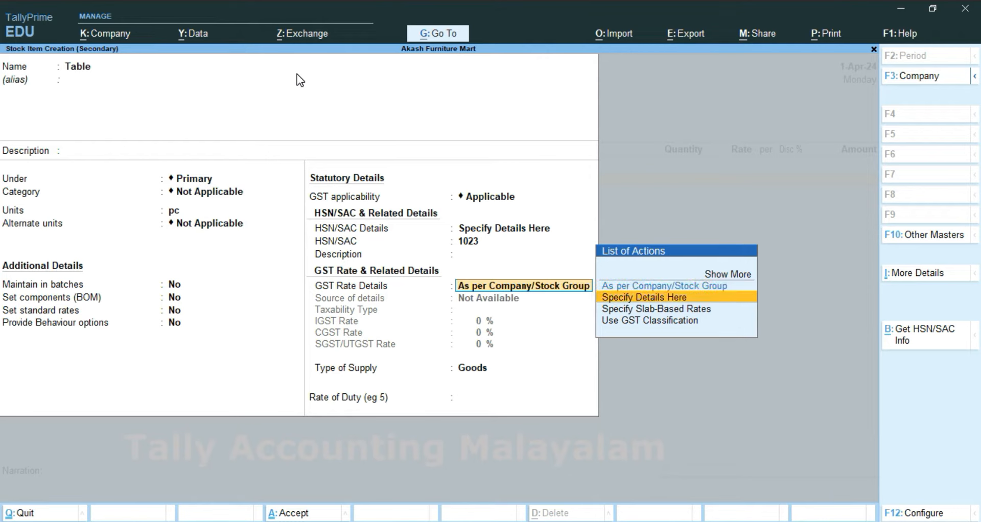
pyautogui.press('Return')
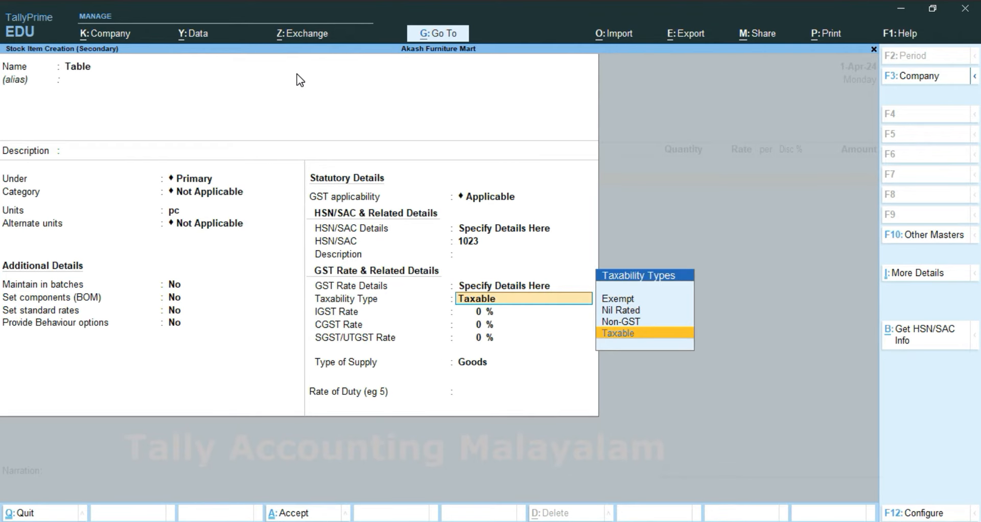
pyautogui.press('Return')
pyautogui.write('12')
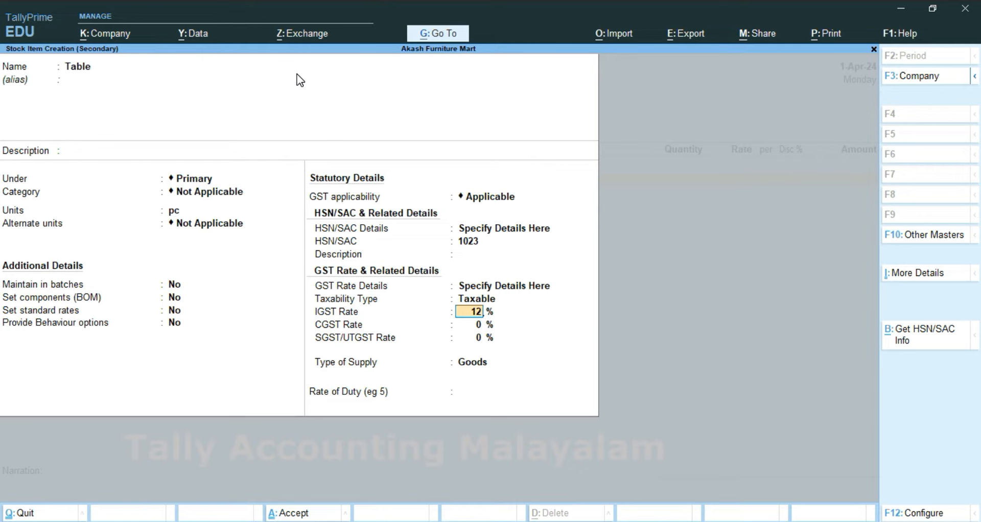
pyautogui.press('Return')
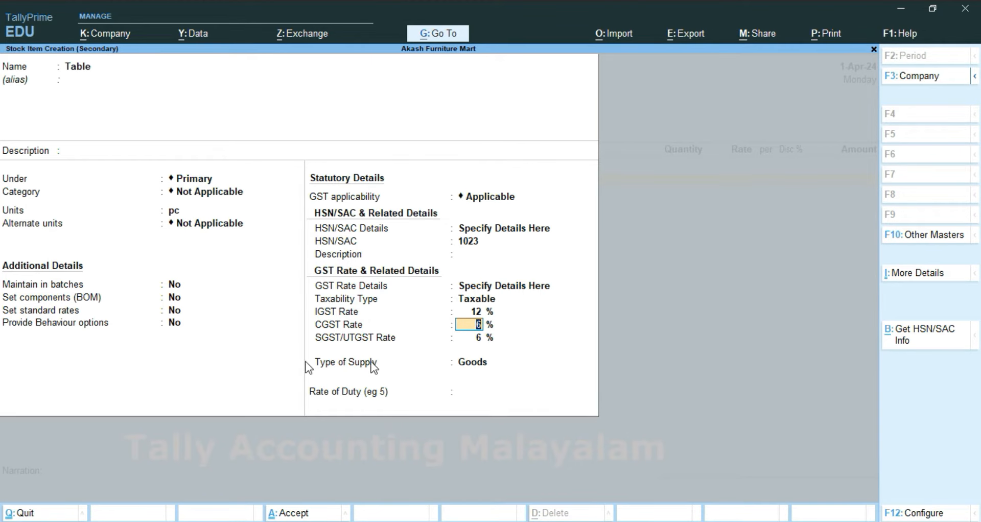
# Review the stock item configuration, examining the option that provides the breakup of the tax rate.
pyautogui.press('F12')
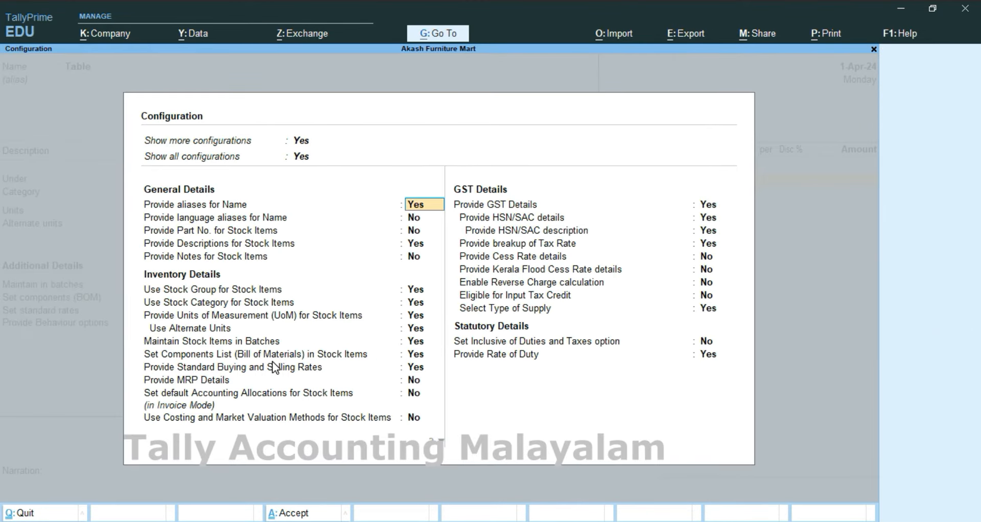
pyautogui.press('Down')
pyautogui.press('Down')
pyautogui.press('Down')
pyautogui.press('Down')
pyautogui.press('Down')
pyautogui.press('Down')
pyautogui.press('Down')
pyautogui.press('Down')
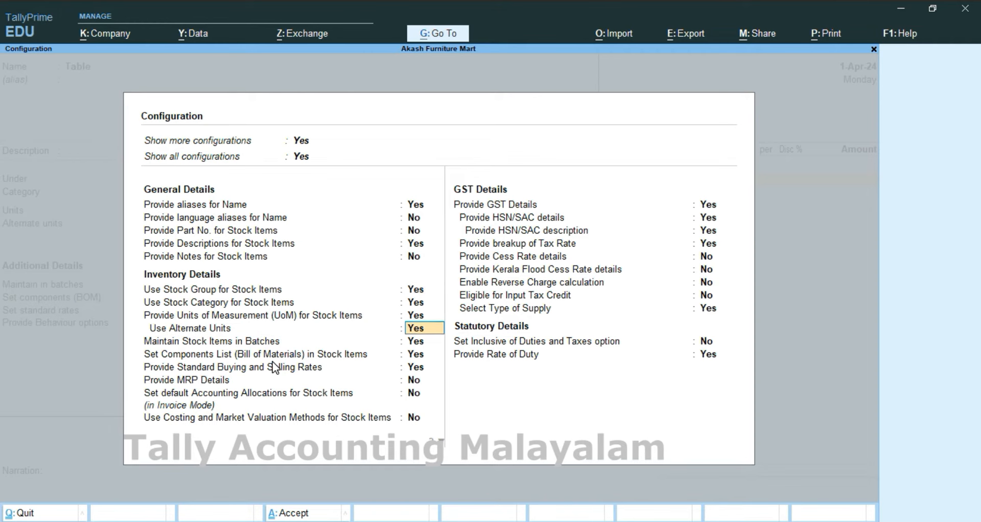
pyautogui.press('Down')
pyautogui.press('Down')
pyautogui.press('Down')
pyautogui.press('Down')
pyautogui.press('Down')
pyautogui.press('Down')
pyautogui.press('Down')
pyautogui.press('Down')
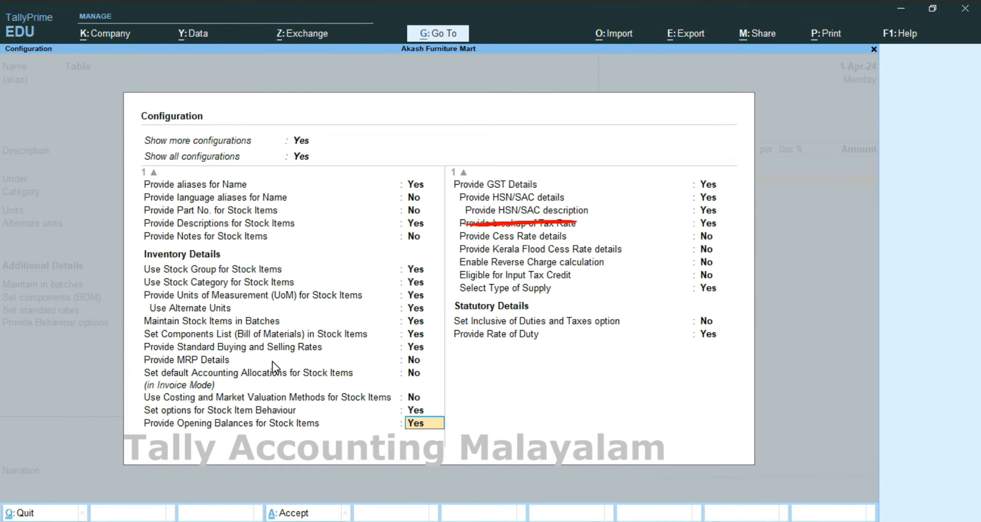
pyautogui.press('Down')
pyautogui.press('Down')
pyautogui.press('Down')
pyautogui.press('Down')
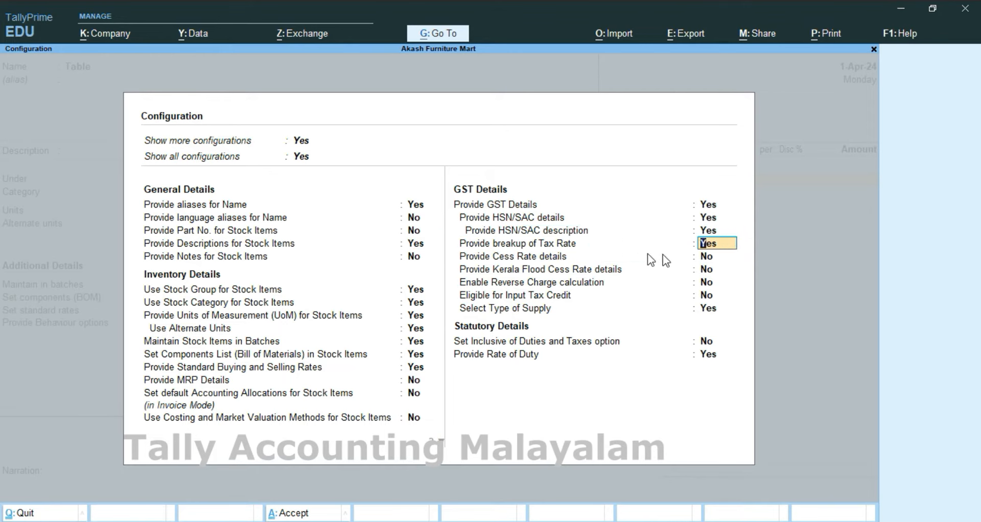
pyautogui.press('BackSpace')
pyautogui.press('Escape')
# Keep CGST and SGST at 6% each, supply type Goods and rate of duty 0, and save the Table item.
pyautogui.press('Return')
pyautogui.press('Return')
pyautogui.press('Return')
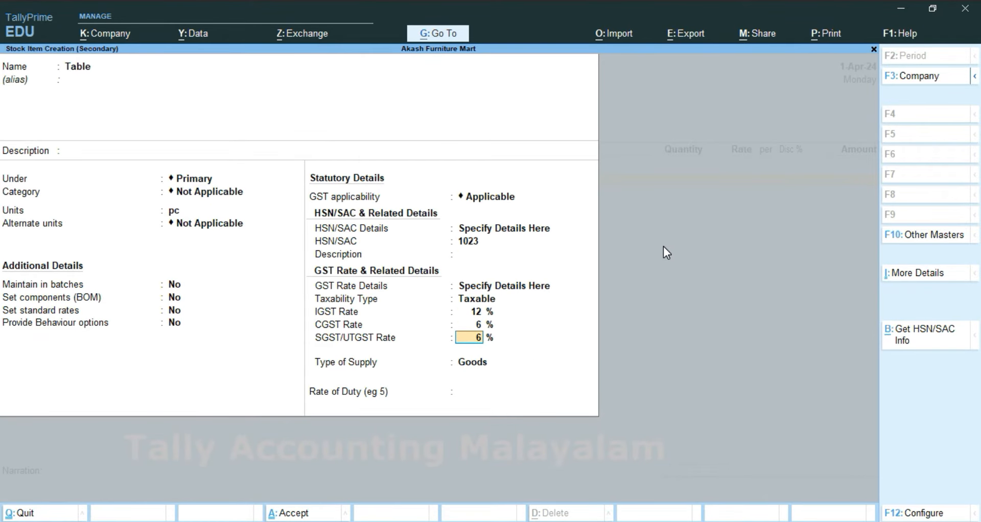
pyautogui.press('Return')
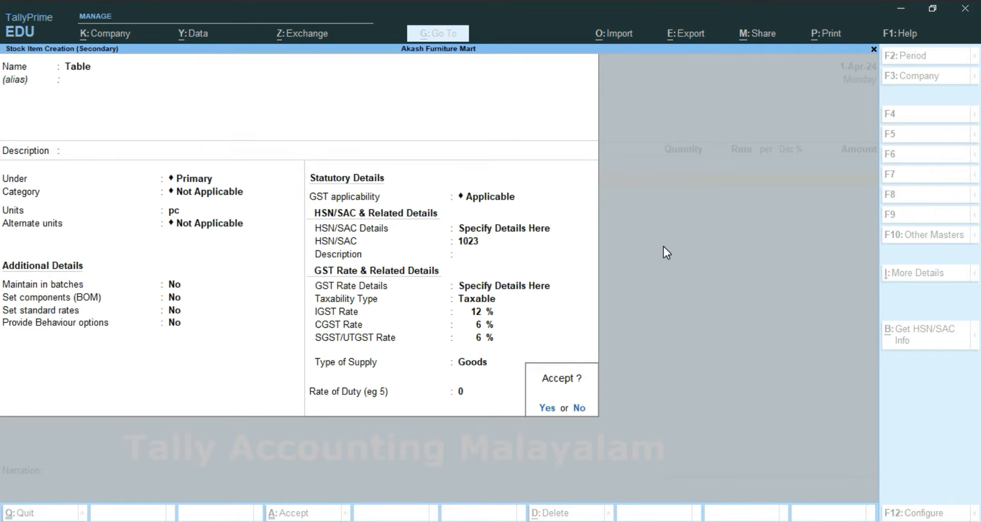
pyautogui.press('Return')
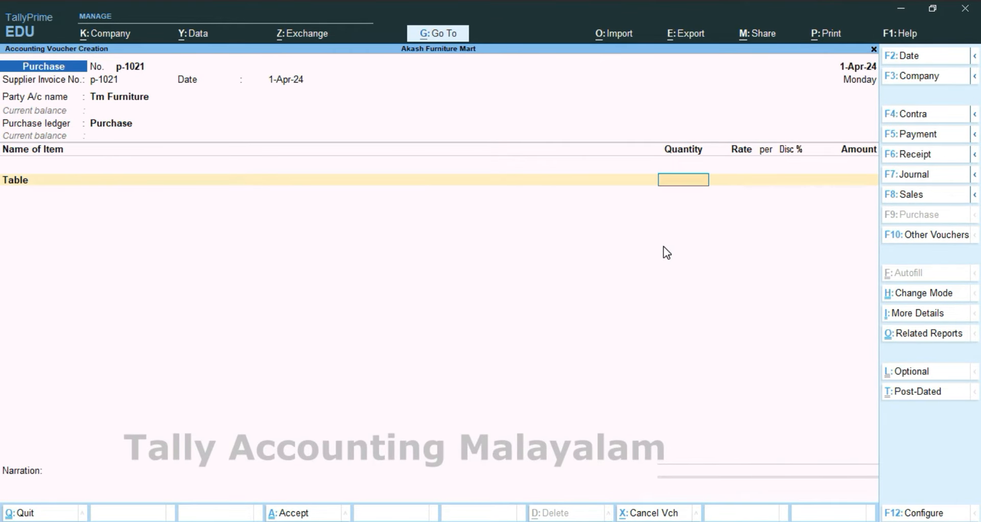
# Enter a quantity of 10 pc for Table at a rate of 5,500 per pc in the purchase voucher.
pyautogui.write('10')
pyautogui.press('Return')
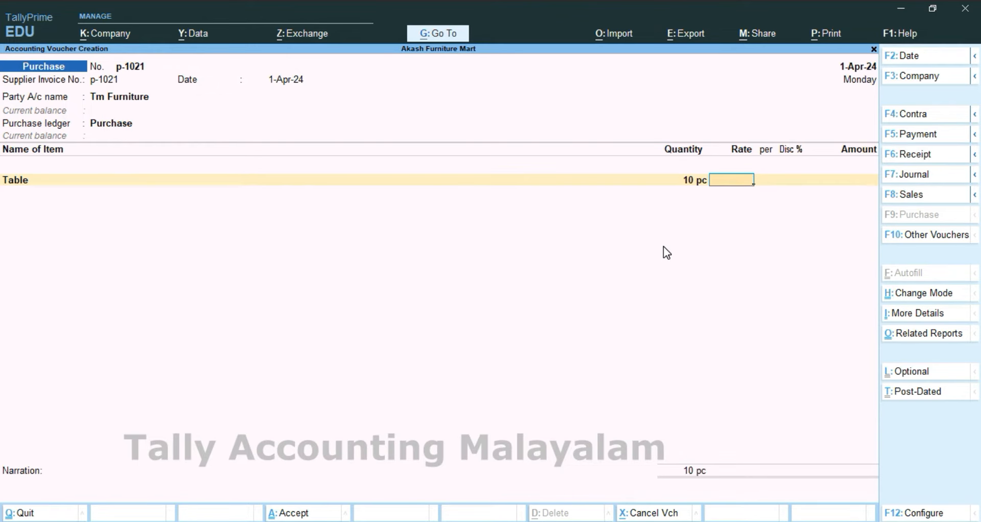
pyautogui.write('5500')
pyautogui.press('Return')
pyautogui.press('Return')
pyautogui.press('Return')
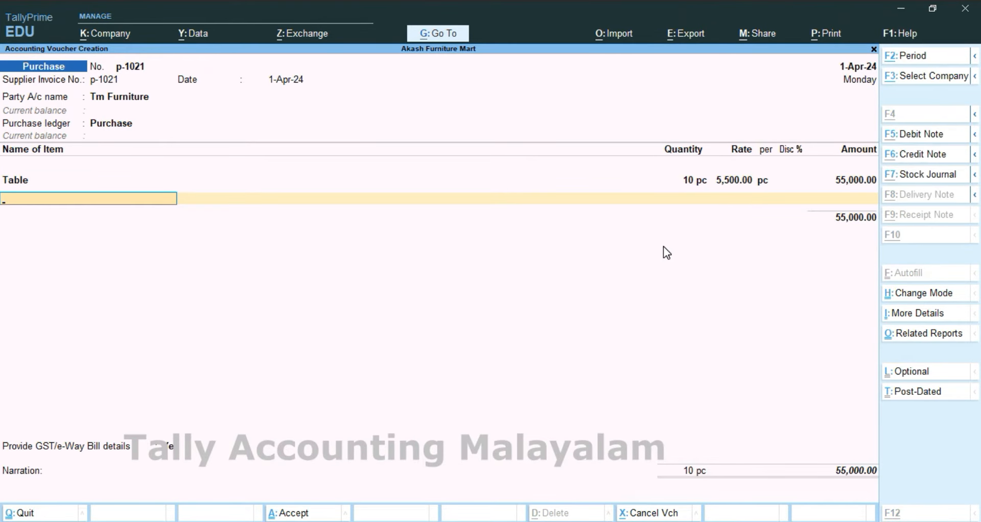
# Start a new stock item named Double Coat from the voucher's next item line, grouped under Primary.
pyautogui.hotkey('alt', 'c')
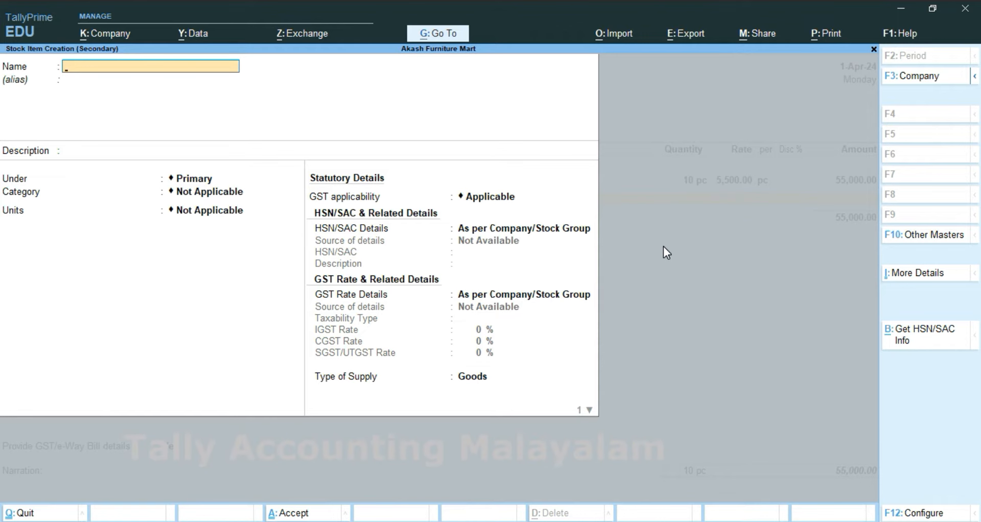
pyautogui.write('Double Coa')
pyautogui.press('Return')
pyautogui.press('Return')
pyautogui.press('Return')
pyautogui.press('Return')
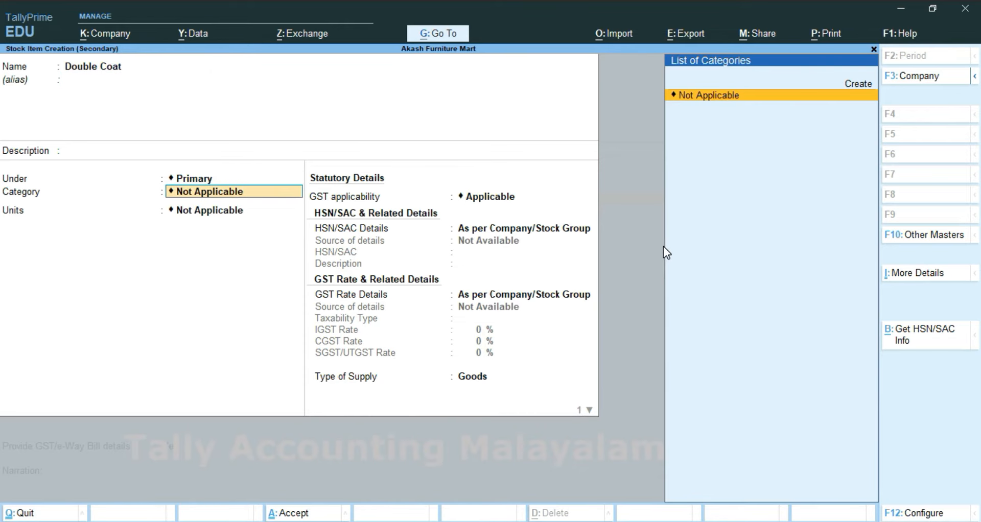
# Assign pc as Double Coat's unit, keeping category and alternate units Not Applicable and batches, components and standard rates at No.
pyautogui.press('Return')
pyautogui.press('Down')
pyautogui.press('Return')
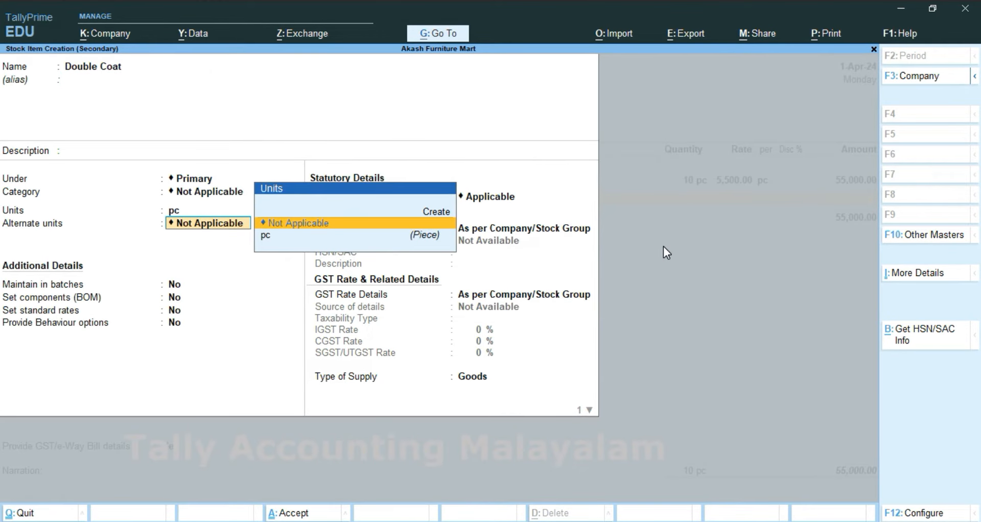
pyautogui.press('Return')
pyautogui.press('Return')
pyautogui.press('Return')
pyautogui.press('Return')
pyautogui.press('Return')
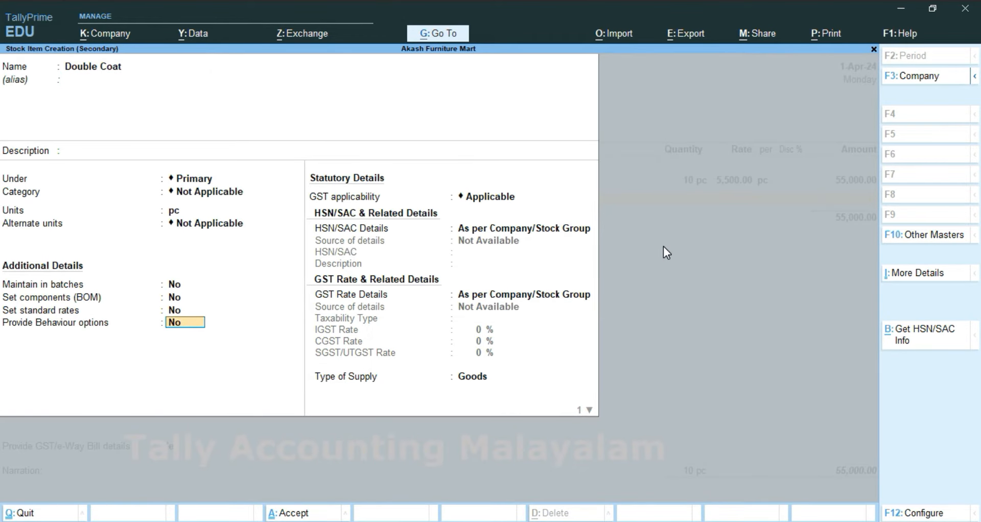
# Specify HSN/SAC details directly for Double Coat with code 1425, keeping behaviour options at No and the description blank.
pyautogui.press('Return')
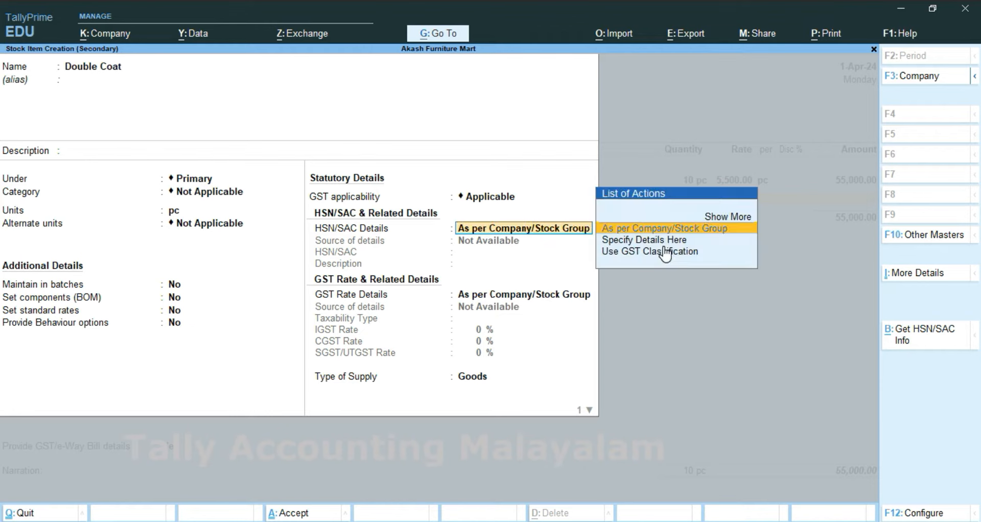
pyautogui.press('Down')
pyautogui.press('Return')
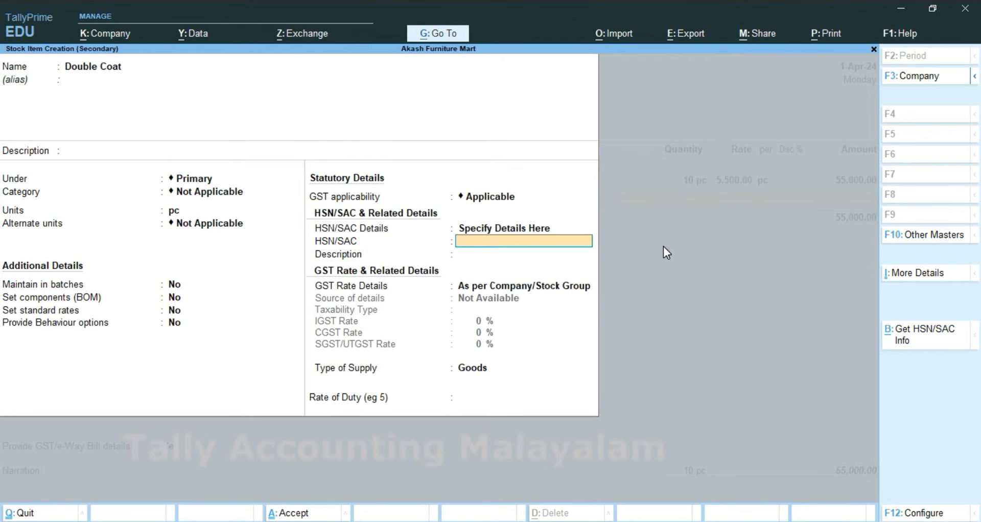
pyautogui.write('1425')
pyautogui.press('Return')
pyautogui.press('Return')
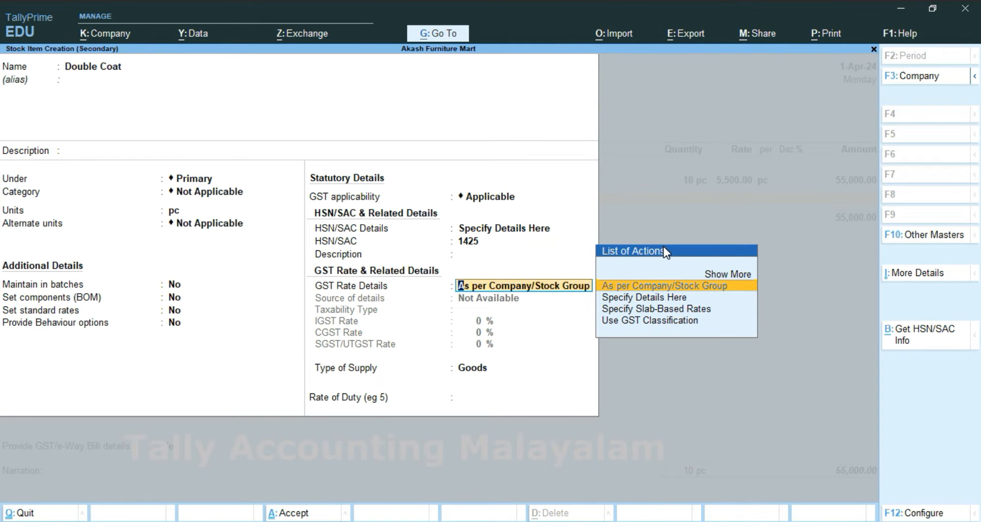
# Specify Double Coat's GST rate details directly as Taxable with an IGST rate of 12%.
pyautogui.press('Down')
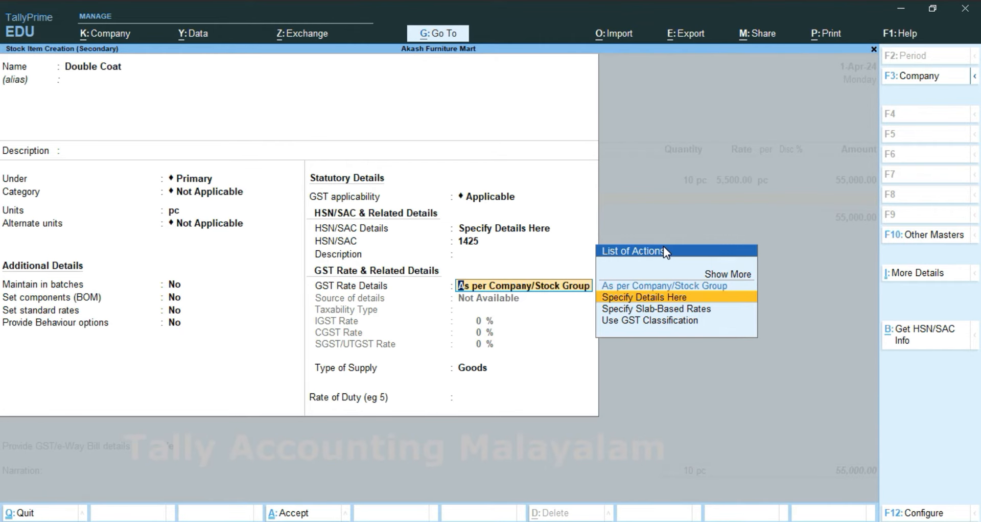
pyautogui.press('Return')
pyautogui.press('Return')
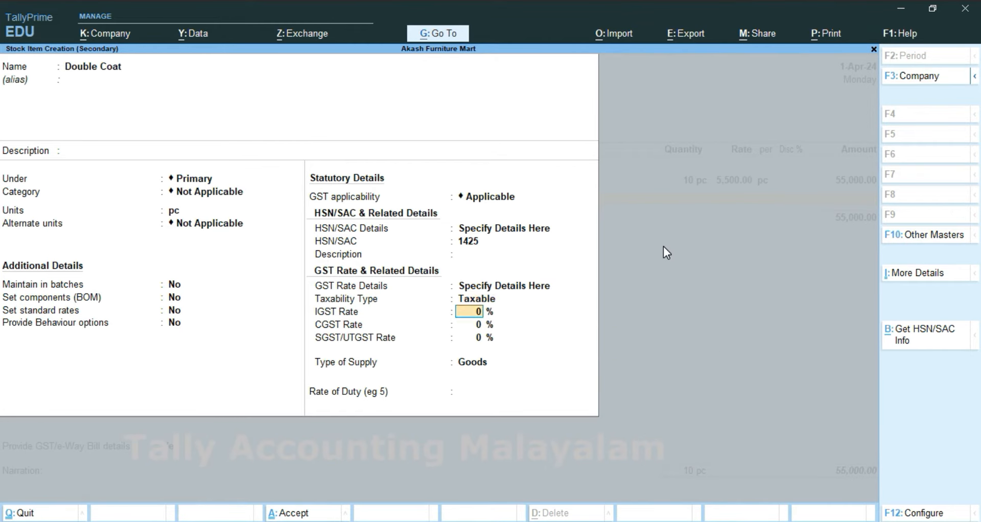
pyautogui.write('12')
pyautogui.press('Return')
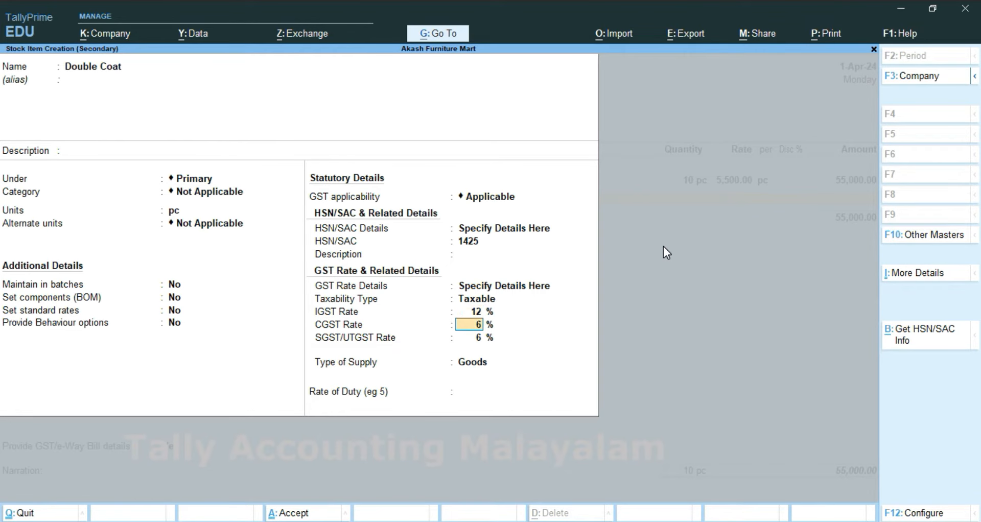
# Keep CGST and SGST at 6% each, supply type Goods and rate of duty blank, and save the Double Coat item.
pyautogui.press('Return')
pyautogui.press('Return')
pyautogui.press('Return')
pyautogui.press('Return')
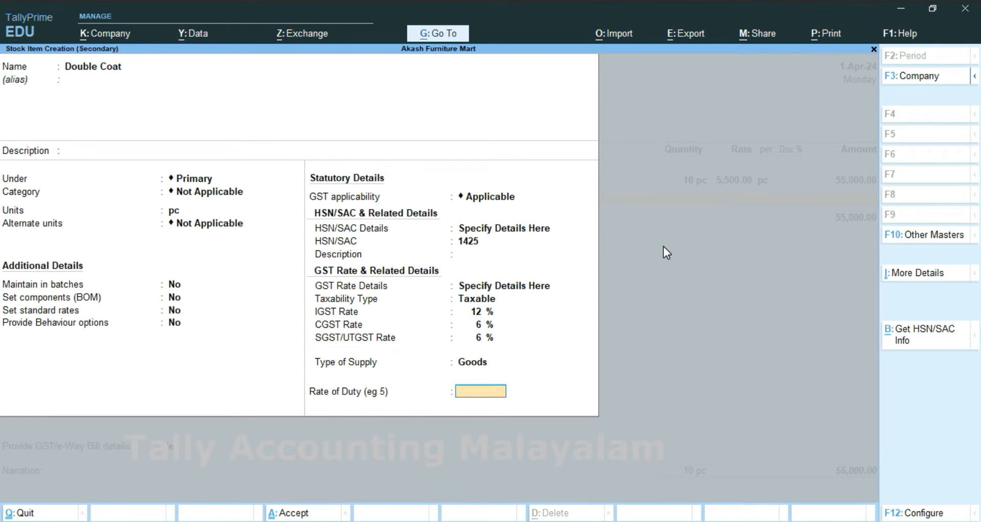
pyautogui.press('Return')
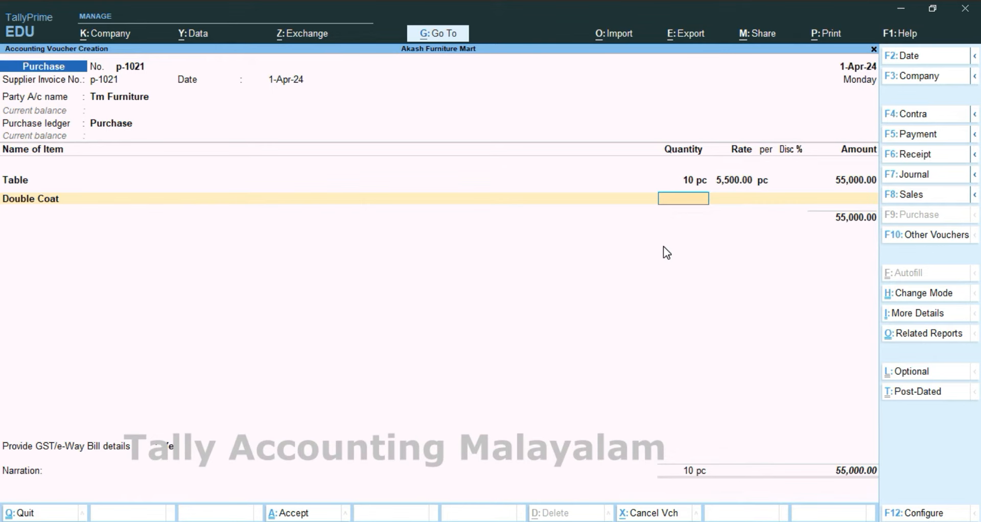
# Enter a quantity of 15 pc for Double Coat at a rate of 24,000 per pc in the purchase voucher.
pyautogui.write('15')
pyautogui.press('Return')
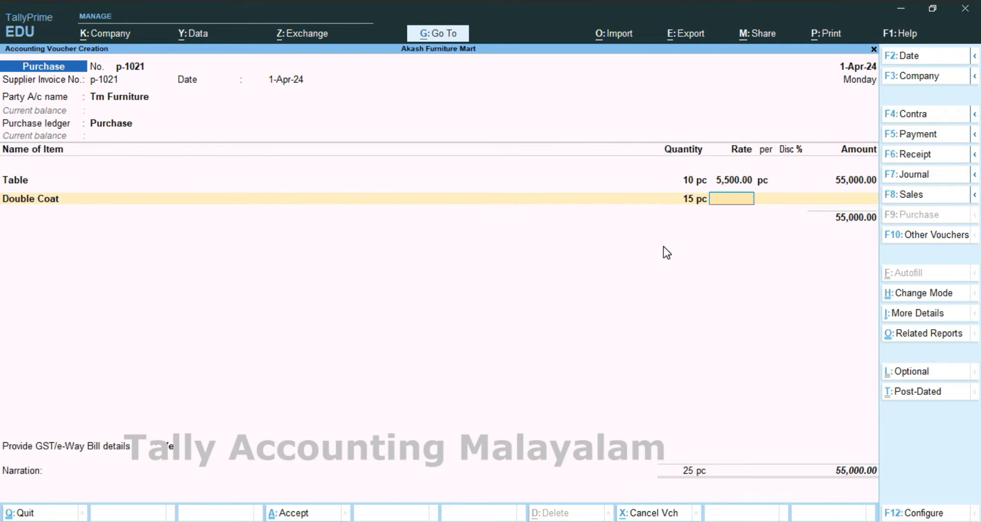
pyautogui.write('24,000')
pyautogui.press('Return')
pyautogui.press('Return')
pyautogui.press('Return')
pyautogui.press('Return')
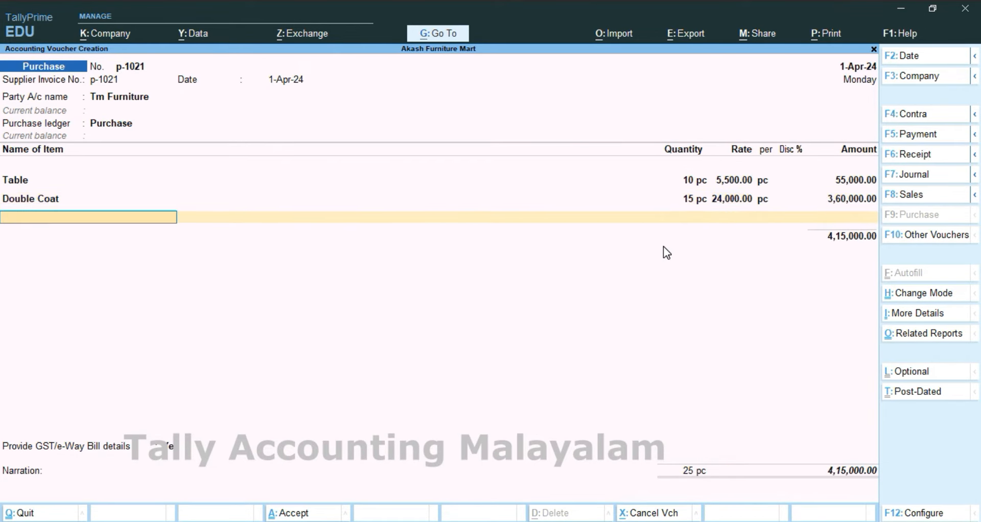
# Start a new stock item named Chairs from the voucher's next item line, grouped under Primary.
pyautogui.hotkey('alt', 'c')
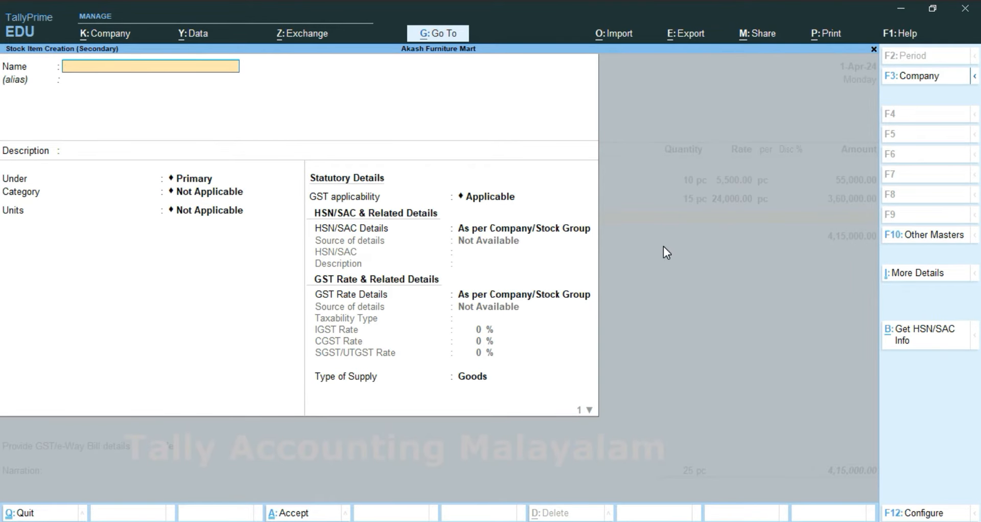
pyautogui.write('Chairs')
pyautogui.press('Return')
pyautogui.press('Return')
pyautogui.press('Return')
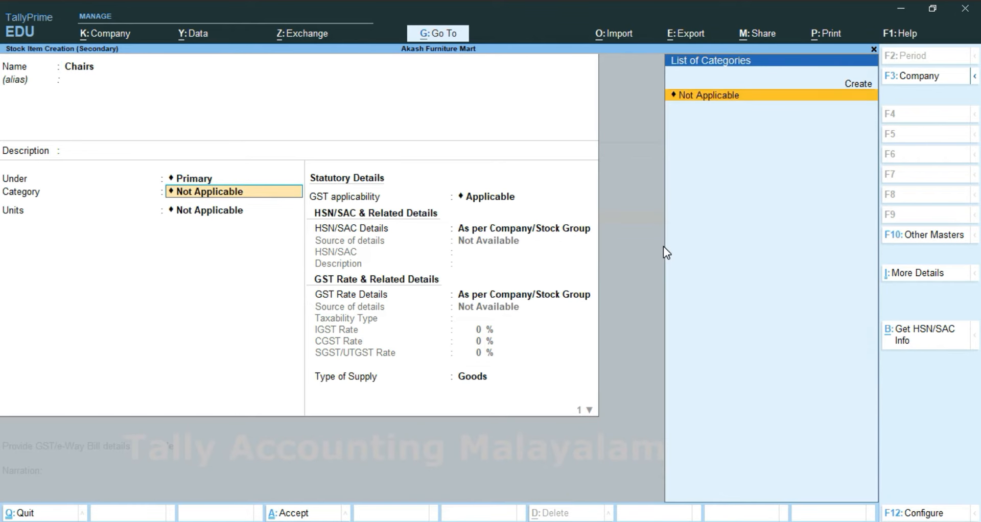
# Assign pc as Chairs' unit, keeping category and alternate units Not Applicable and batches, components and standard rates at No.
pyautogui.press('Return')
pyautogui.press('Down')
pyautogui.press('Return')
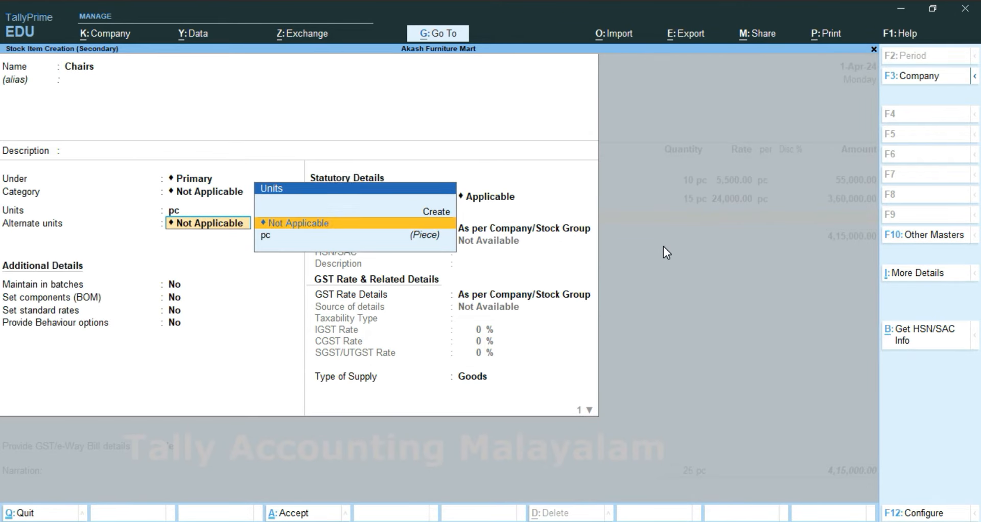
pyautogui.press('Return')
pyautogui.press('Return')
pyautogui.press('Return')
pyautogui.press('Return')
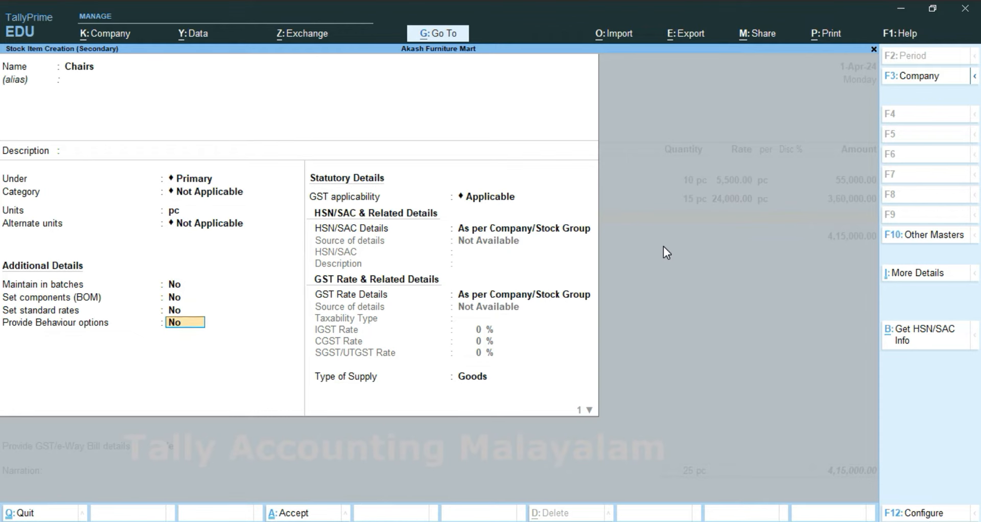
# Specify HSN/SAC details directly for Chairs with code 1425, keeping behaviour options at No and the description blank.
pyautogui.press('Return')
pyautogui.press('Return')
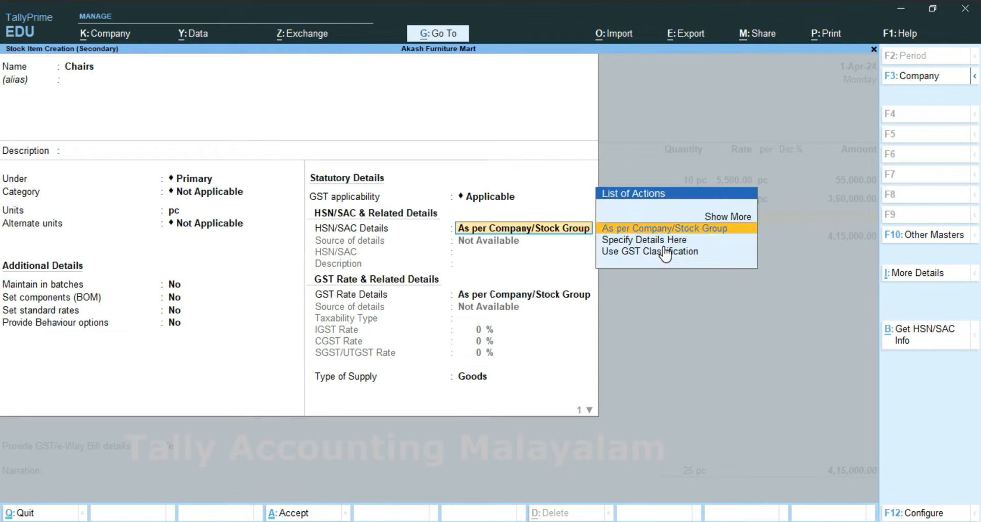
pyautogui.press('Down')
pyautogui.press('Return')
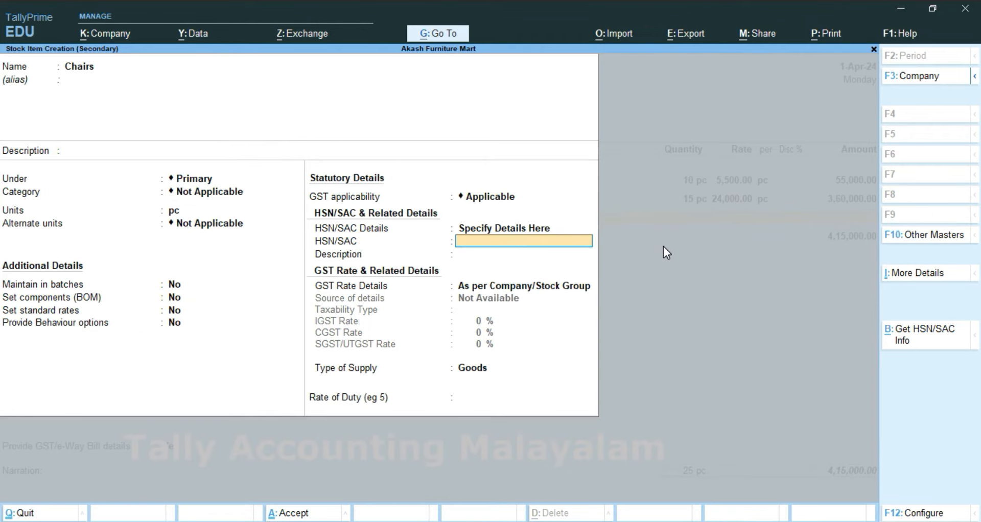
pyautogui.write('1425')
pyautogui.press('Return')
pyautogui.press('Return')
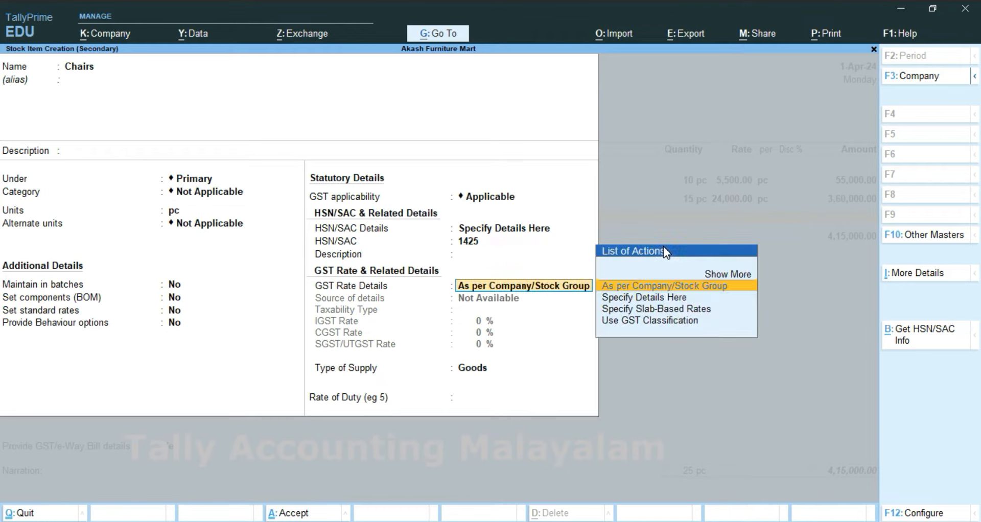
# Specify Chairs' GST rate details directly as Taxable with an IGST rate of 12%.
pyautogui.press('Down')
pyautogui.press('Return')
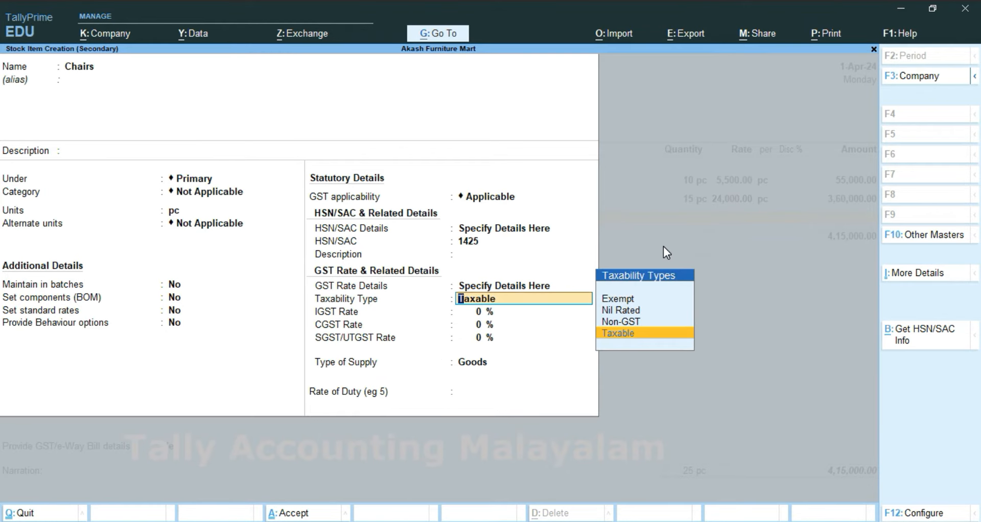
pyautogui.press('Return')
pyautogui.write('12')
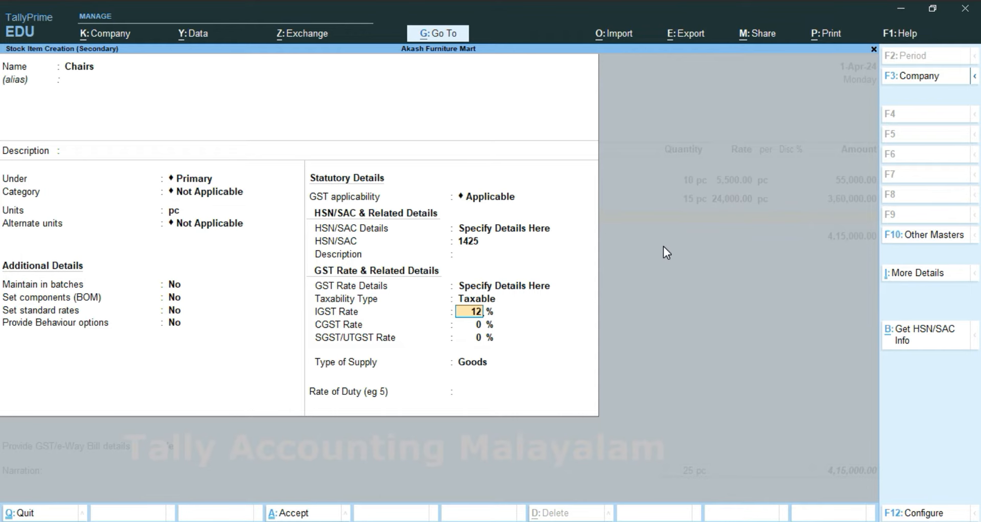
# Keep CGST and SGST at 6% each, supply type Goods and rate of duty blank, and save the Chairs item.
pyautogui.press('Return')
pyautogui.press('Return')
pyautogui.press('Return')
pyautogui.press('Return')
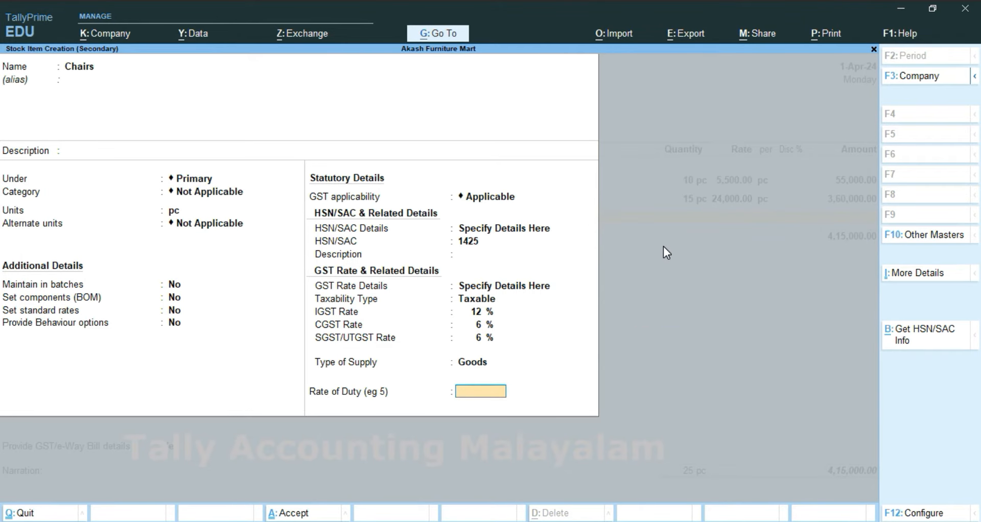
pyautogui.press('Return')
pyautogui.press('Return')
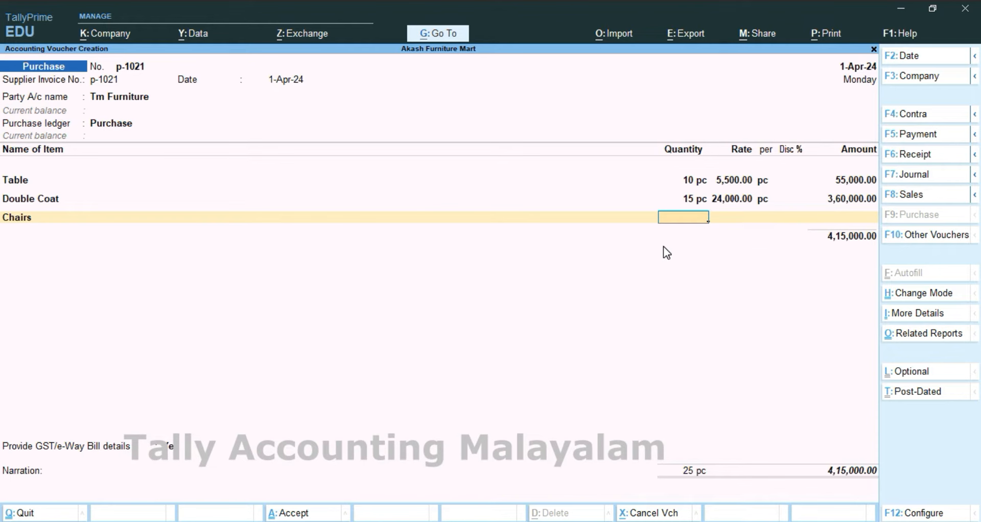
# Enter a quantity of 30 pc for Chairs at a rate of 650 per pc in the purchase voucher.
pyautogui.write('30')
pyautogui.press('Return')
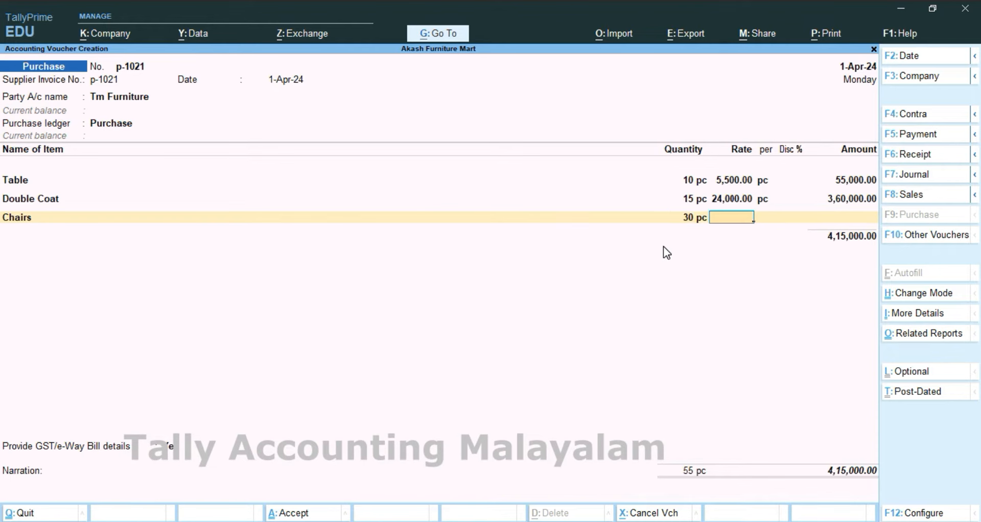
pyautogui.write('650')
pyautogui.press('Return')
pyautogui.press('Return')
pyautogui.press('Return')
pyautogui.press('Return')
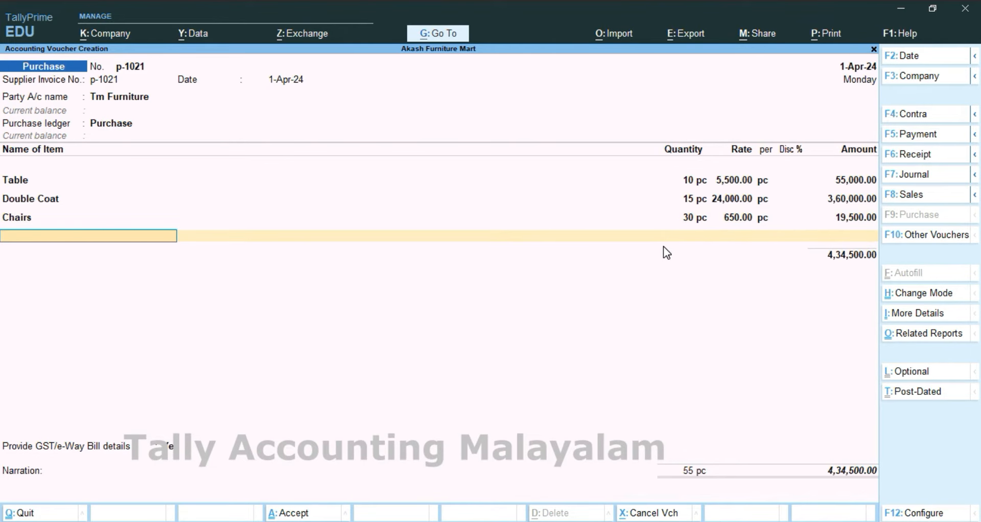
# Start a new stock item named Cubboard from the next voucher line, grouped under Primary with category Not Applicable.
pyautogui.press('alt')
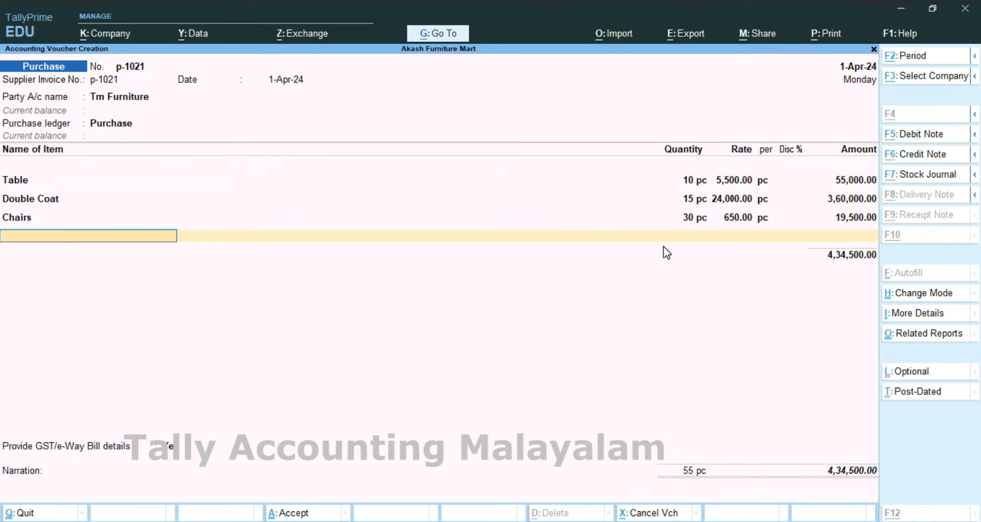
pyautogui.hotkey('alt', 'c')
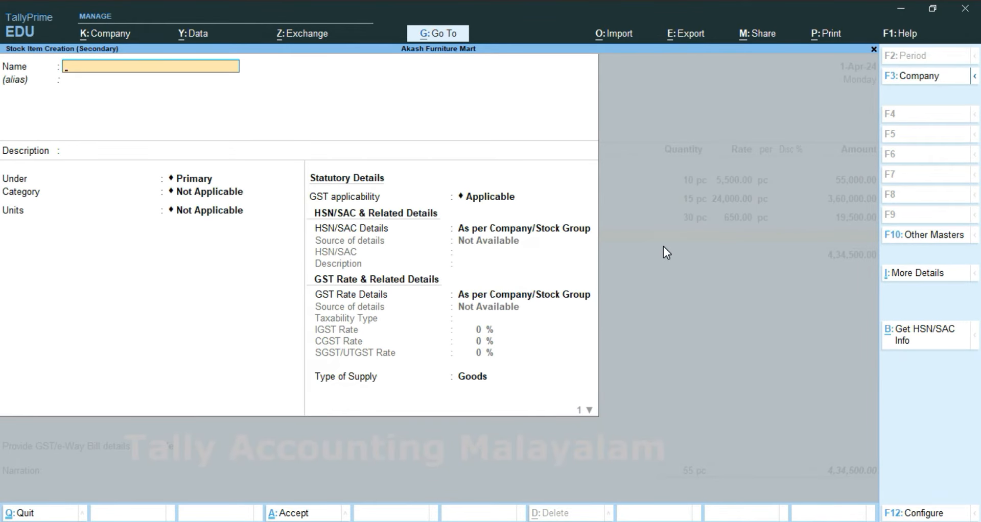
pyautogui.write('Cubboard')
pyautogui.press('Return')
pyautogui.press('Return')
pyautogui.press('Return')
pyautogui.press('Return')
pyautogui.press('Return')
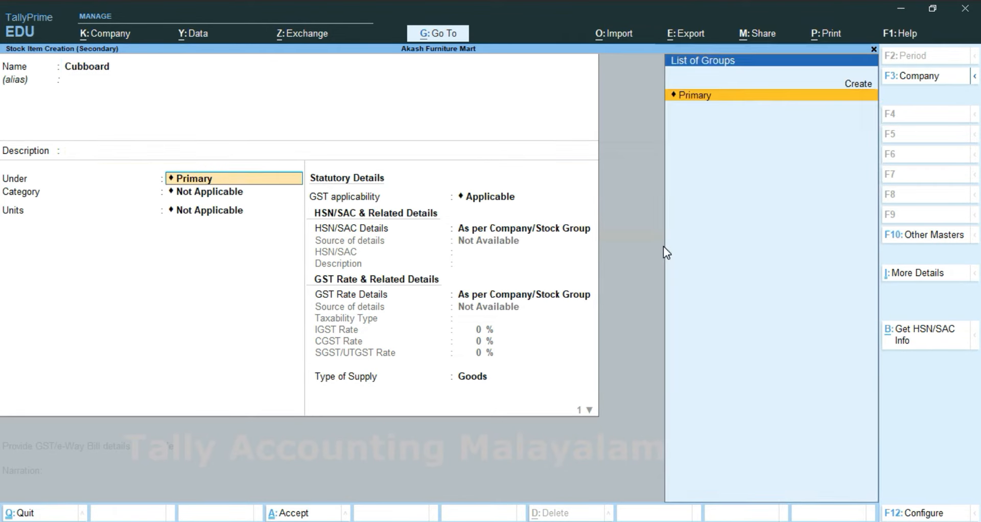
# Assign pc as Cubboard's unit, keeping alternate units Not Applicable and batches, components, standard rates and behaviour options at No.
pyautogui.press('Down')
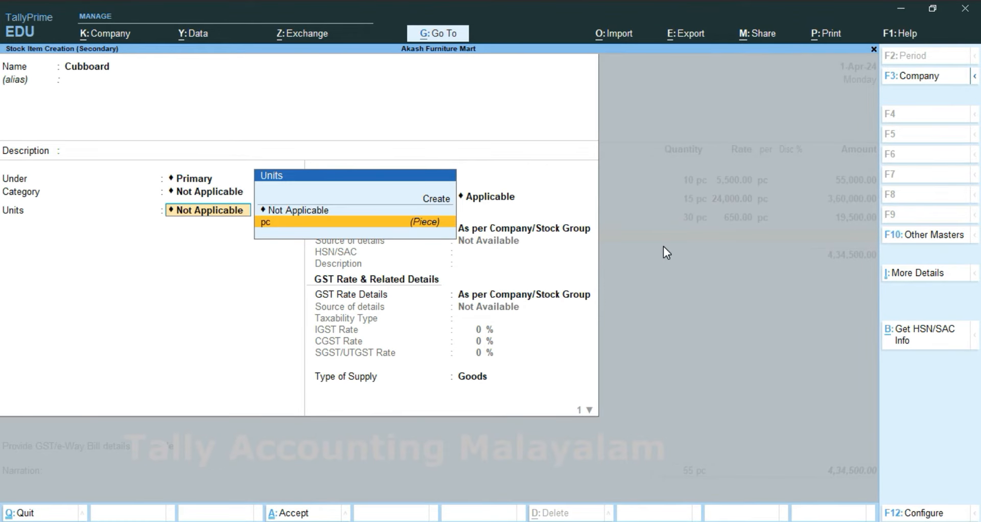
pyautogui.press('Return')
pyautogui.press('Return')
pyautogui.press('Return')
pyautogui.press('Return')
pyautogui.press('Return')
pyautogui.press('Return')
pyautogui.press('Return')
pyautogui.press('Return')
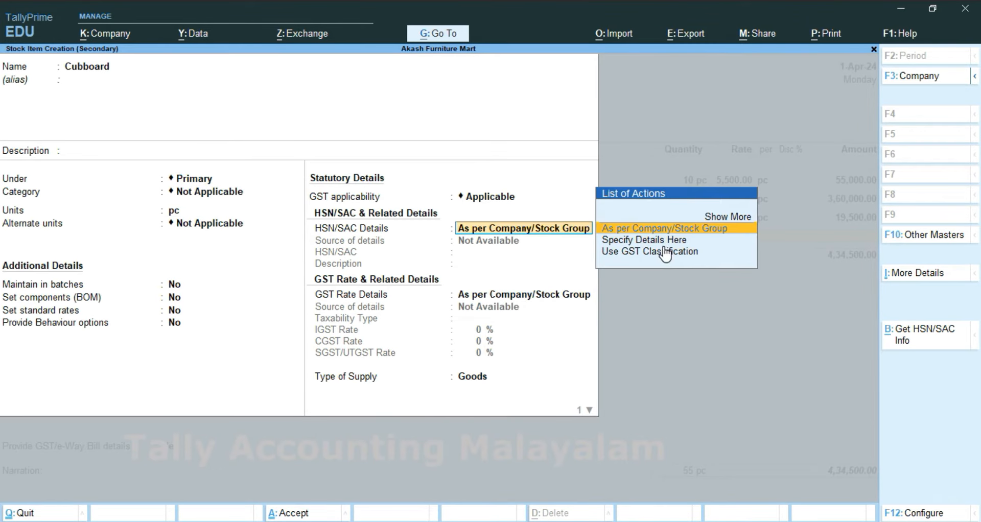
# Specify HSN/SAC details directly for Cubboard with code 1425, leaving the description blank.
pyautogui.press('BackSpace')
pyautogui.press('Down')
pyautogui.press('Return')
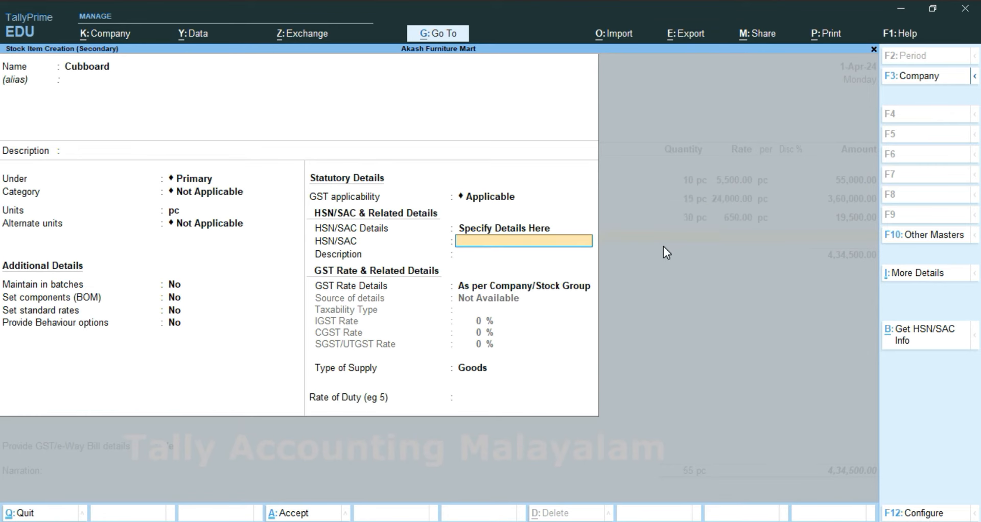
pyautogui.write('1425')
pyautogui.press('Return')
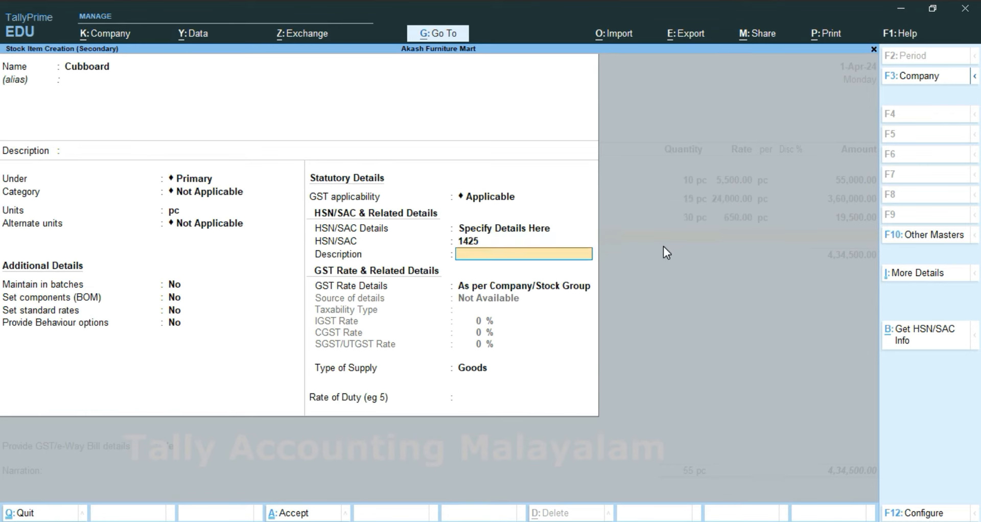
pyautogui.press('Return')
# Specify Cubboard's GST rate details directly as Taxable with an IGST rate of 12%, keeping CGST at 6%.
pyautogui.press('Down')
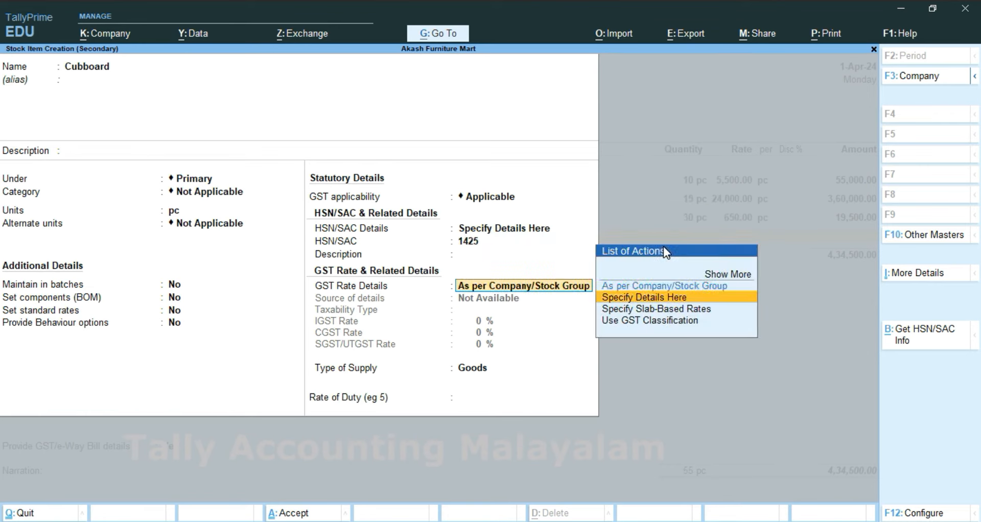
pyautogui.press('Return')
pyautogui.press('Return')
pyautogui.write('12')
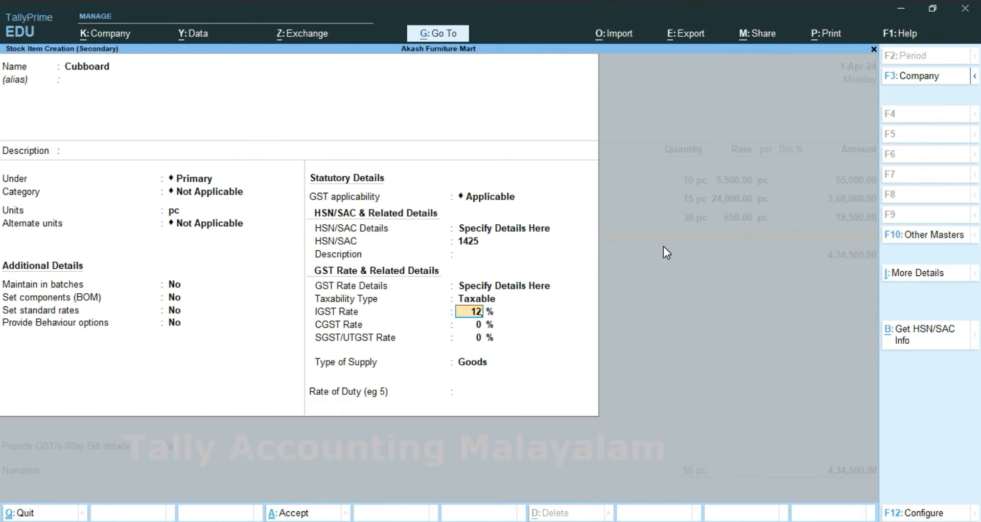
pyautogui.press('Return')
pyautogui.press('Return')
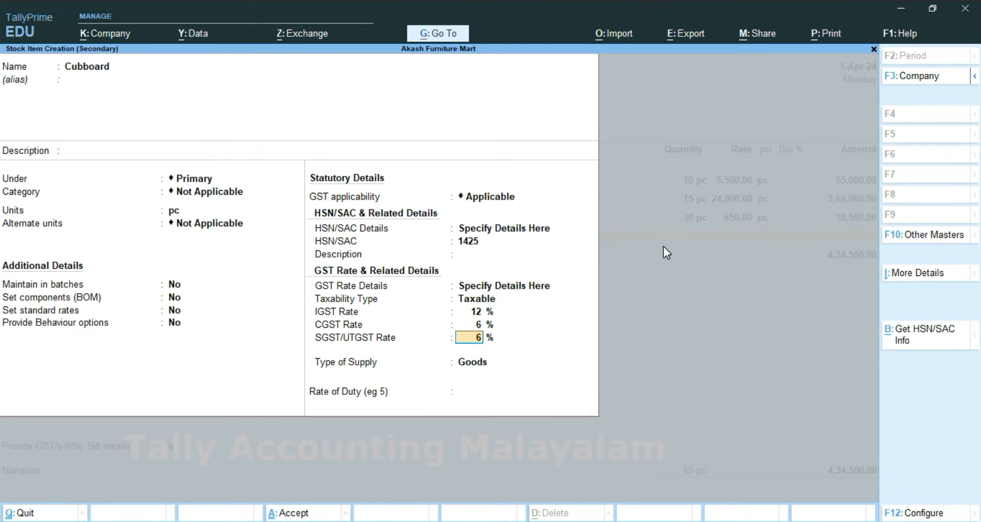
# Keep the remaining fields of the Cubboard stock item unchanged and save the item.
pyautogui.press('Return')
pyautogui.press('Return')
pyautogui.press('Return')
pyautogui.press('Return')
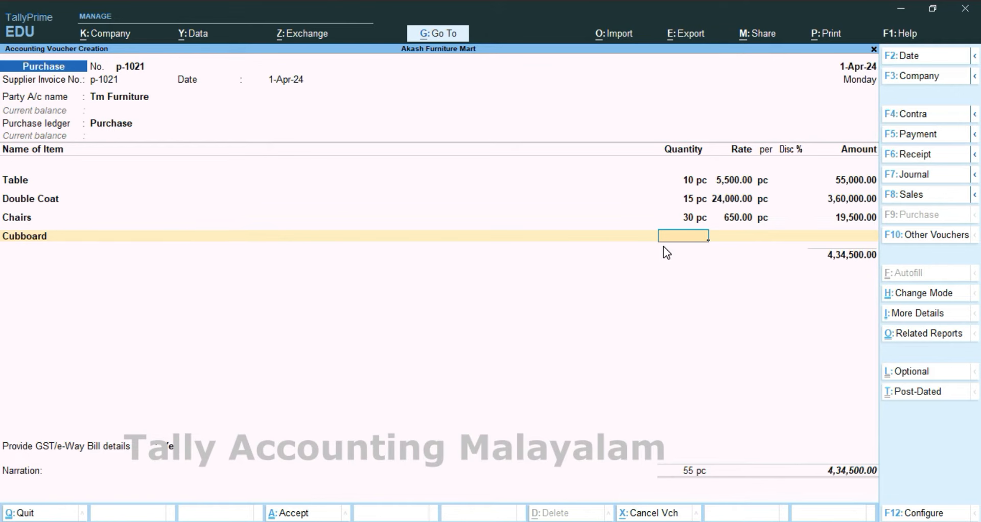
# Enter 6 pc of Cubboard at a rate of 15,000 per pc and finish the voucher's item list.
pyautogui.write('6')
pyautogui.press('Return')
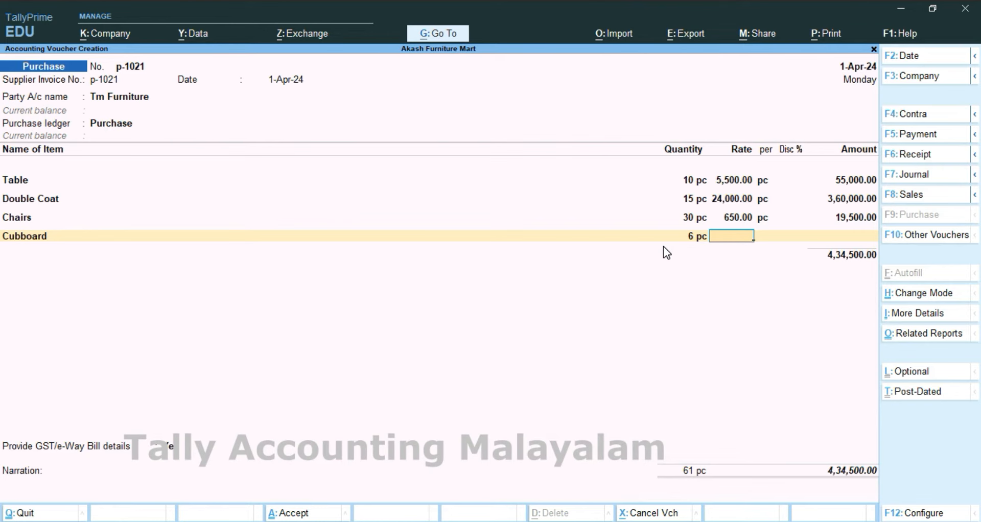
pyautogui.write('15000')
pyautogui.press('Return')
pyautogui.press('Return')
pyautogui.press('Return')
pyautogui.press('Return')
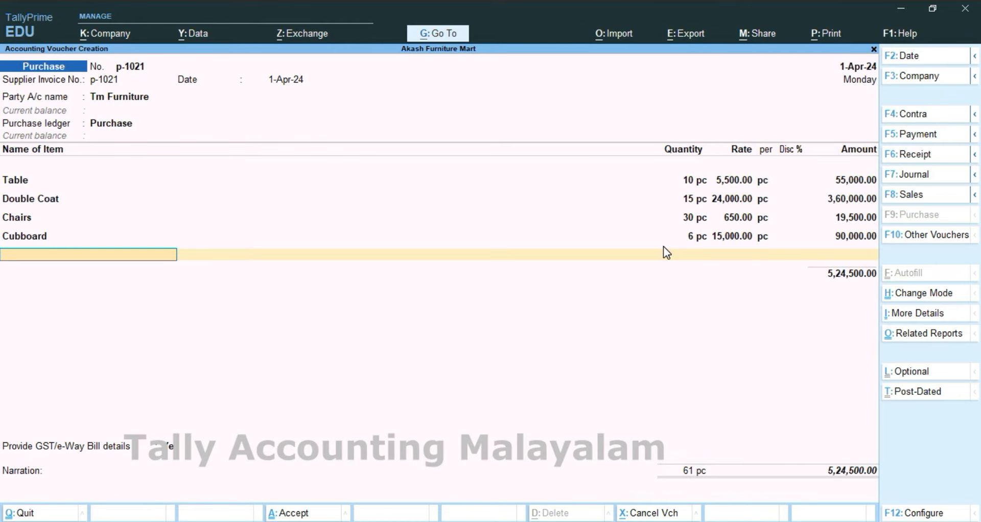
pyautogui.press('Return')
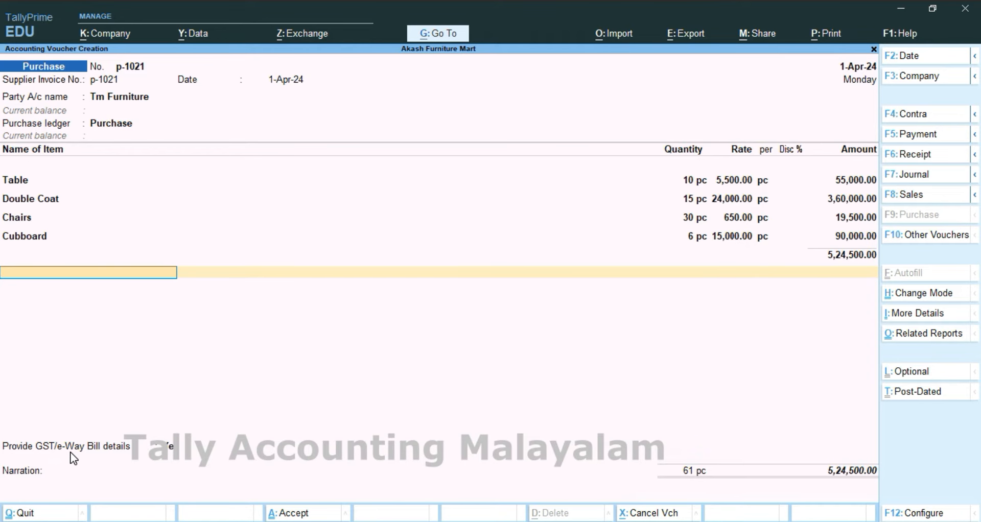
# Start a new ledger named Cgst from the purchase voucher and place it under Duties & Taxes.
pyautogui.hotkey('alt', 'c')
pyautogui.write('Cgst')
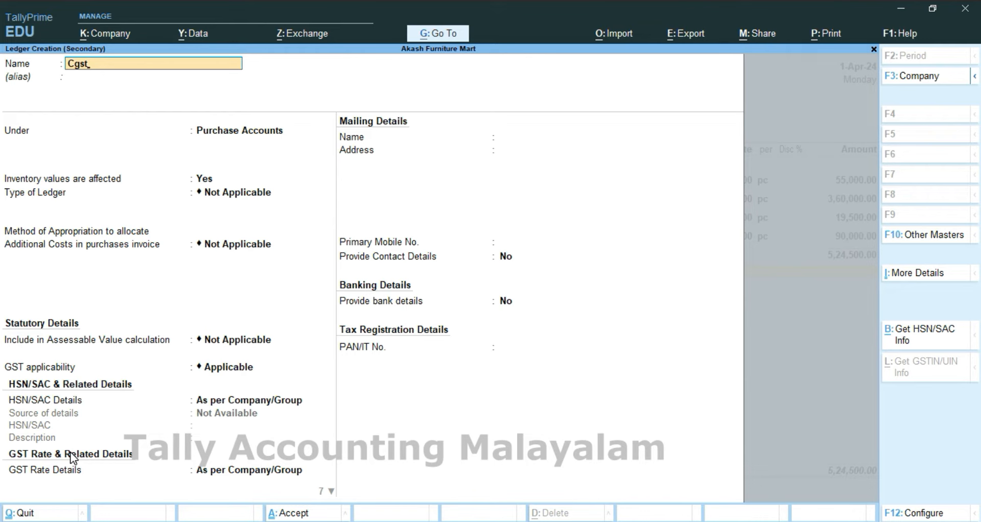
pyautogui.press('Return')
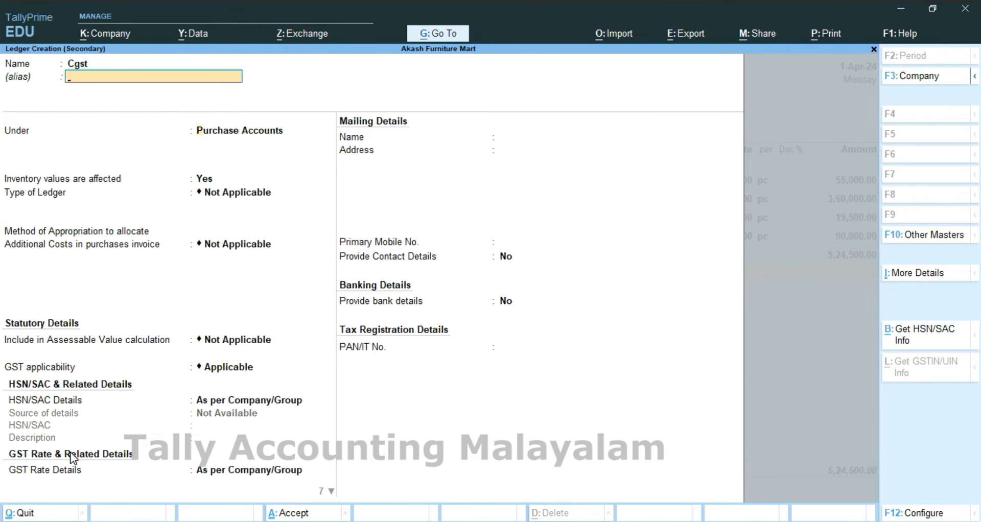
pyautogui.press('Return')
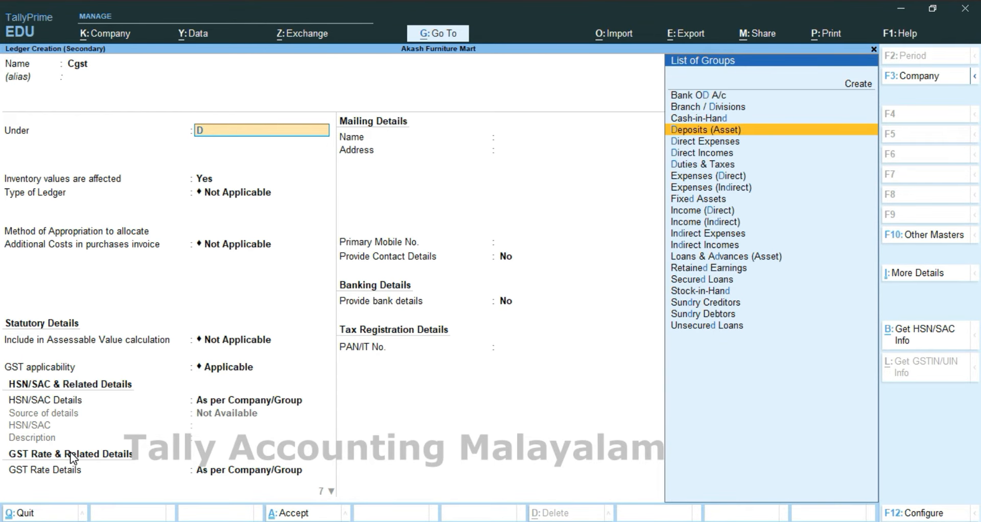
pyautogui.press('Down')
pyautogui.press('Down')
pyautogui.press('Down')
pyautogui.press('Return')
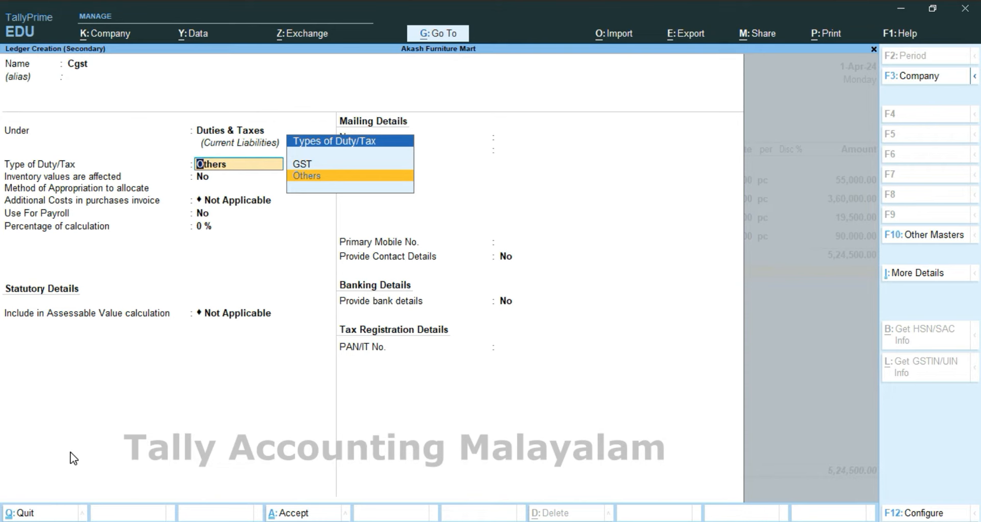
# Set the Cgst ledger's duty type to GST and tax type to CGST, save it, and accept its amount in the voucher.
pyautogui.press('Up')
pyautogui.press('Return')
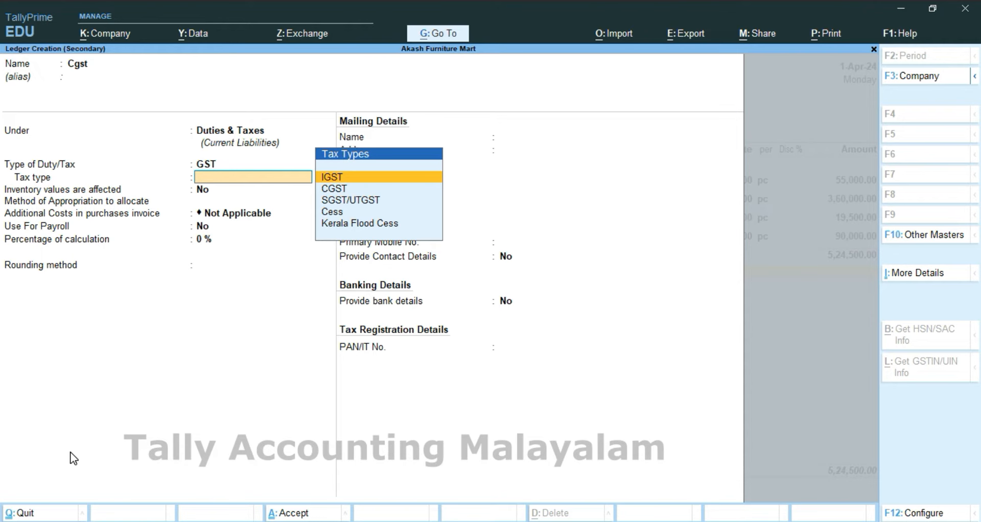
pyautogui.press('Down')
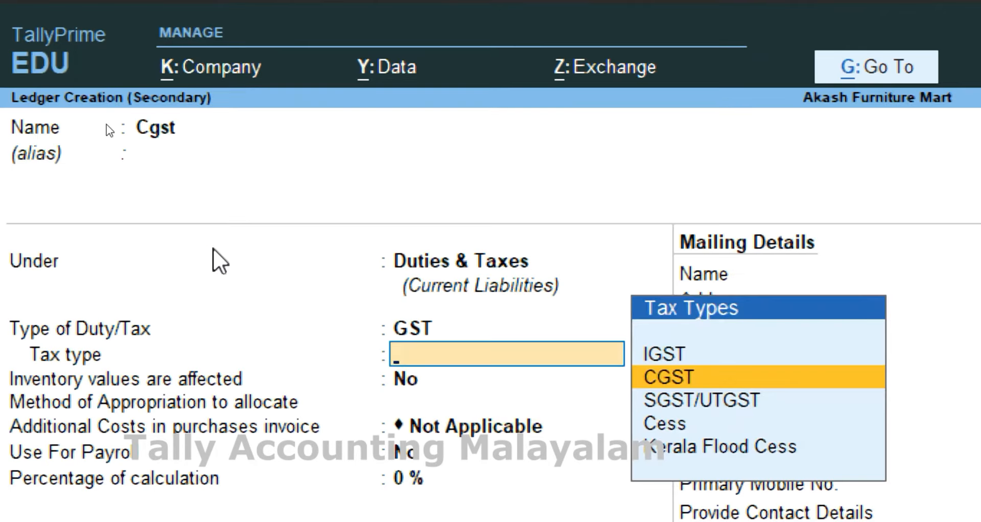
pyautogui.press('Return')
pyautogui.press('Return')
pyautogui.press('Return')
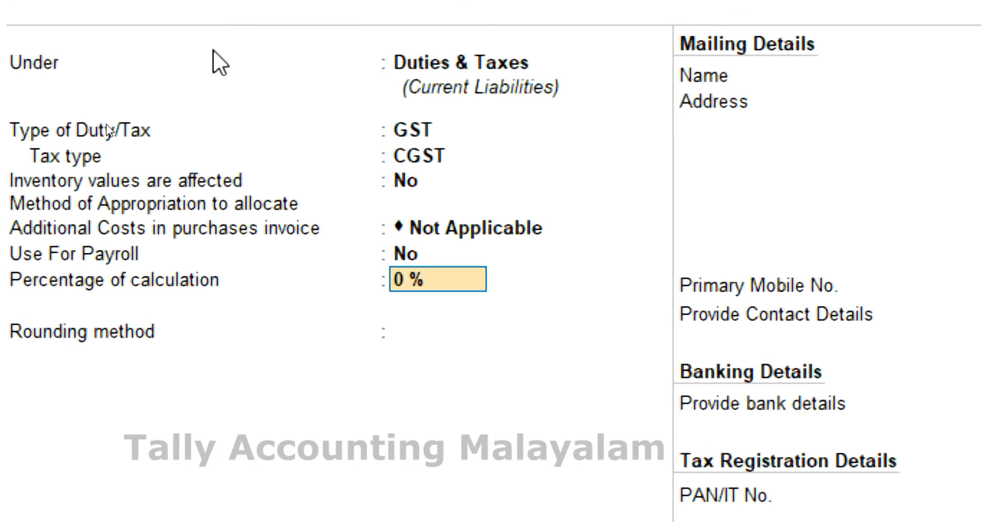
pyautogui.press('Return')
pyautogui.press('Return')
pyautogui.press('Return')
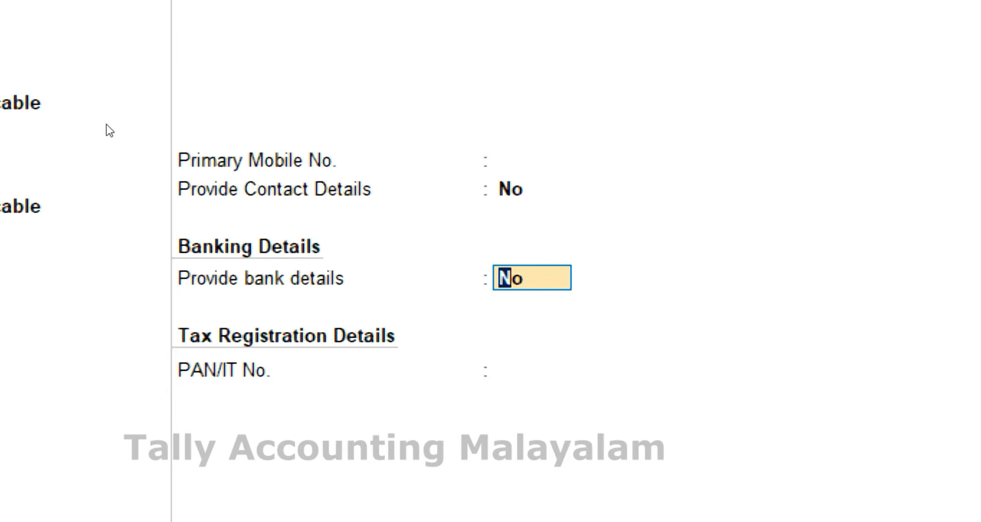
pyautogui.press('Return')
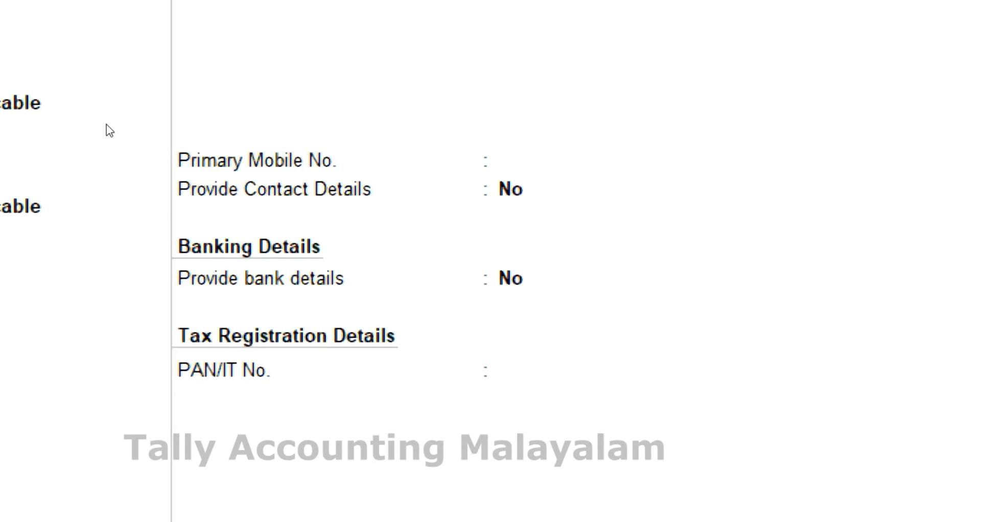
pyautogui.press('Return')
pyautogui.press('Return')
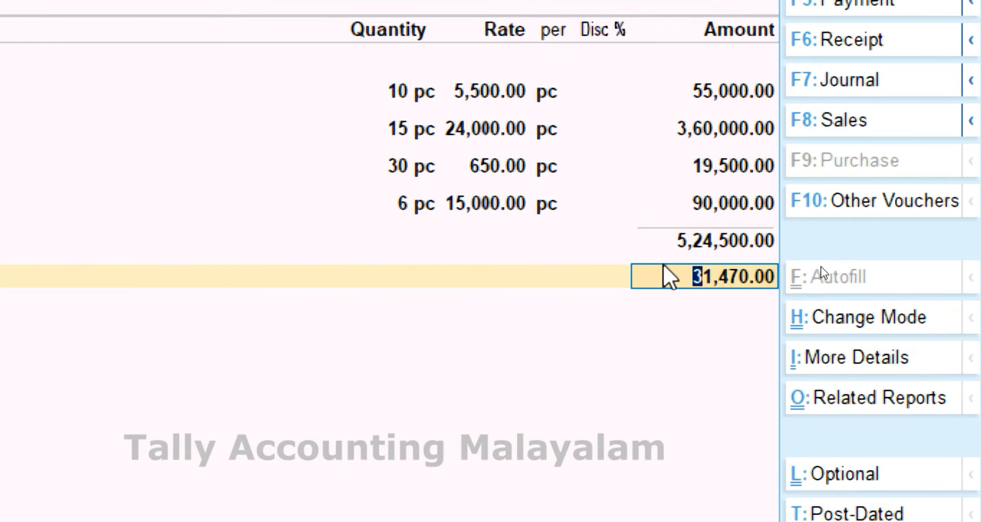
pyautogui.press('Return')
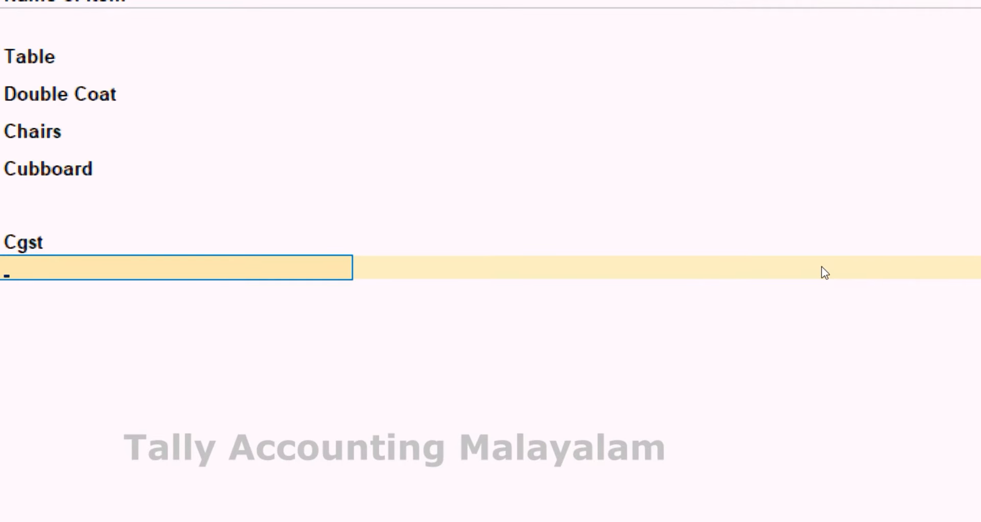
# Start a new ledger named Sgst under Duties & Taxes with GST as its type of duty.
pyautogui.hotkey('alt', 'c')
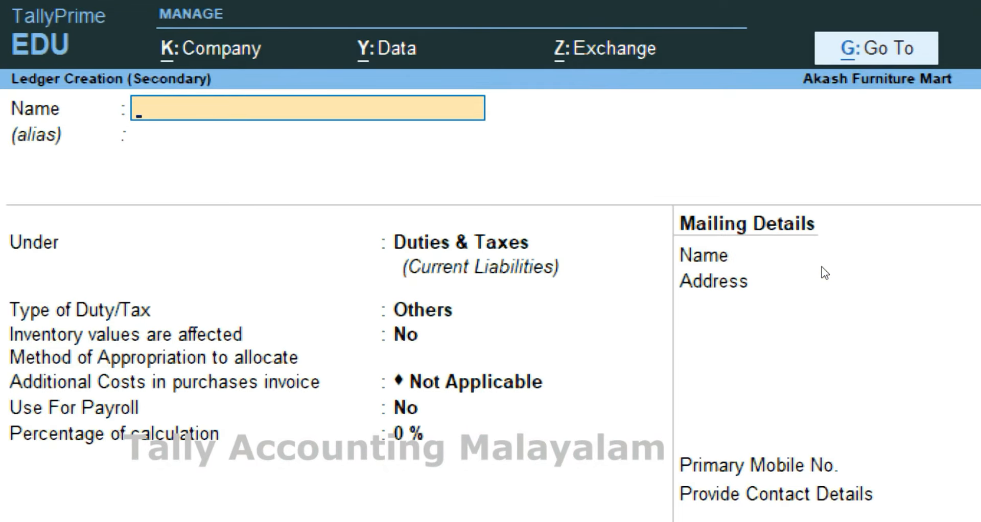
pyautogui.write('Sgst')
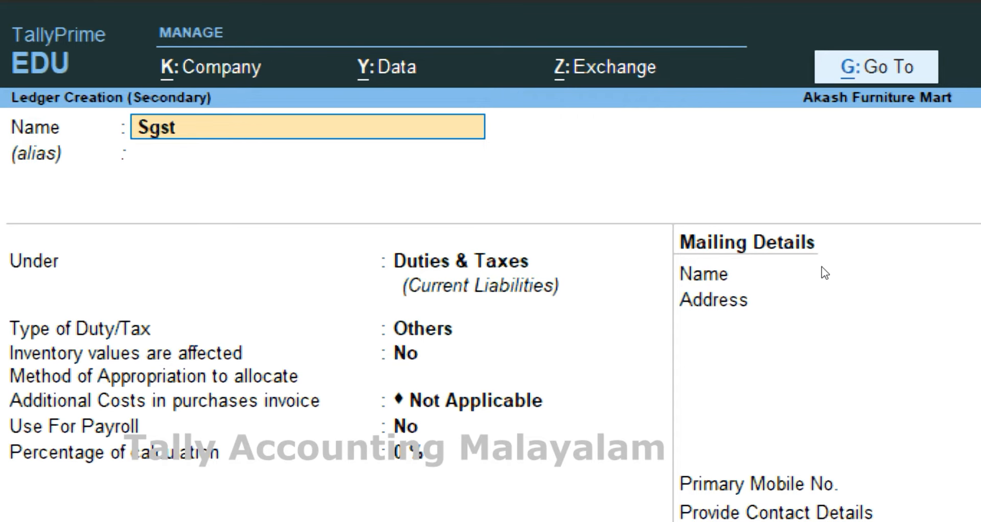
pyautogui.press('Return')
pyautogui.press('Return')
pyautogui.press('Return')
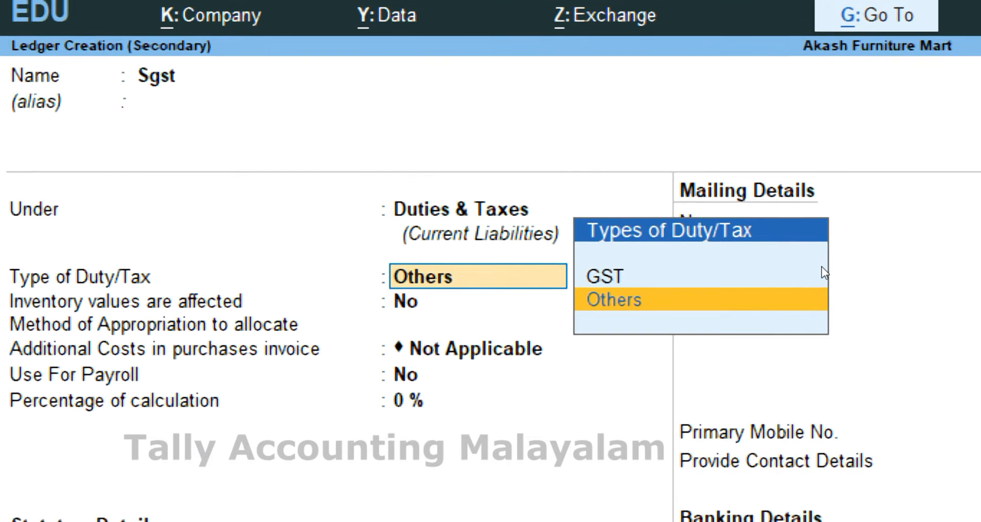
pyautogui.press('Up')
pyautogui.press('Return')
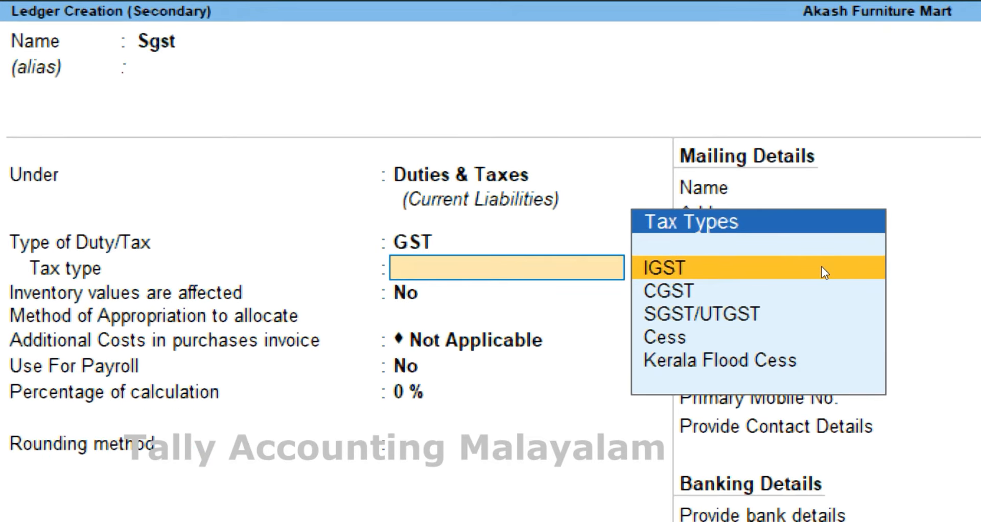
# Set the Sgst ledger's tax type to SGST/UTGST and save the ledger into the purchase voucher.
pyautogui.press('Down')
pyautogui.press('Down')
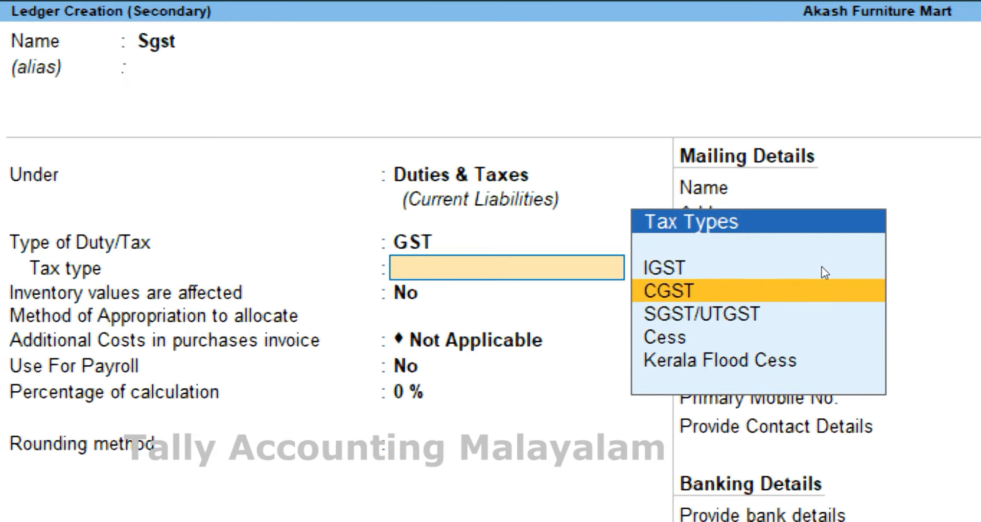
pyautogui.press('Return')
pyautogui.press('Return')
pyautogui.press('Return')
pyautogui.press('Return')
pyautogui.press('Return')
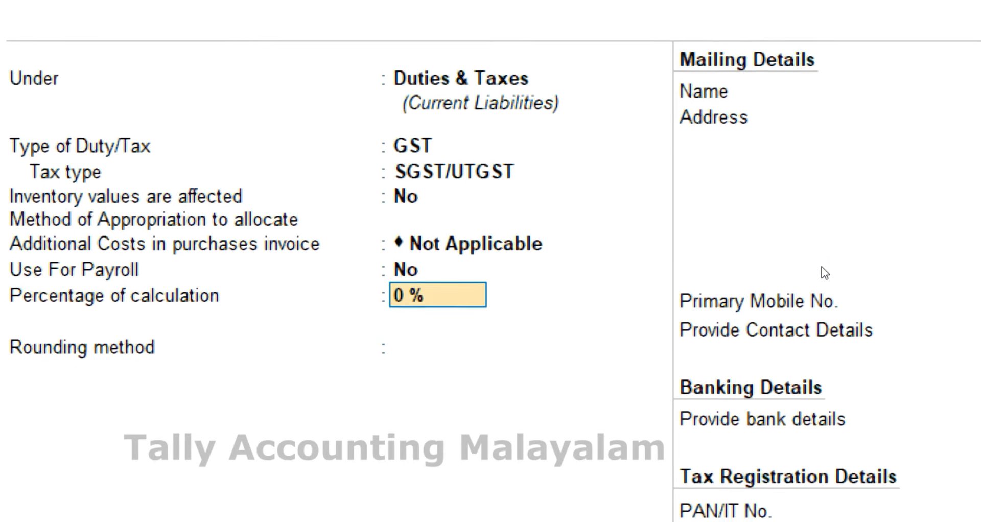
pyautogui.press('Return')
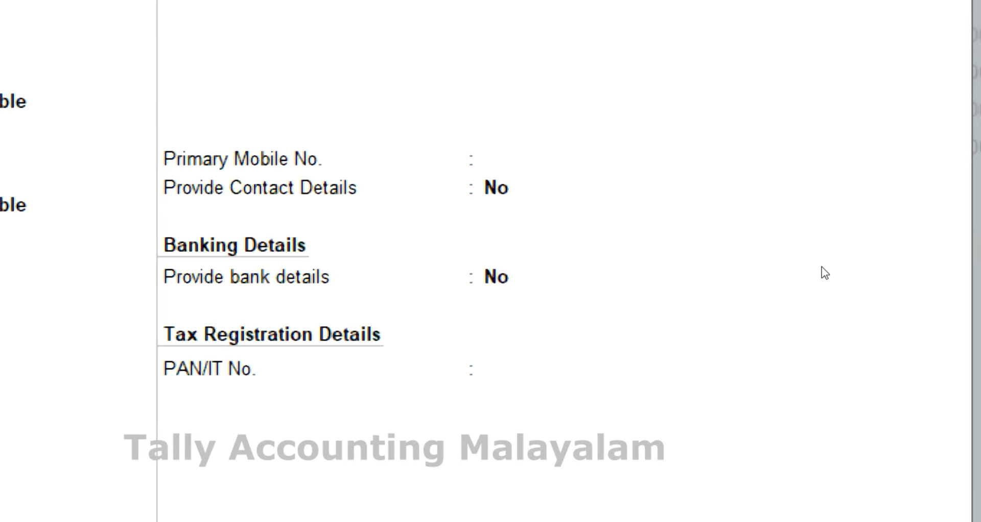
pyautogui.press('Return')
pyautogui.press('Return')
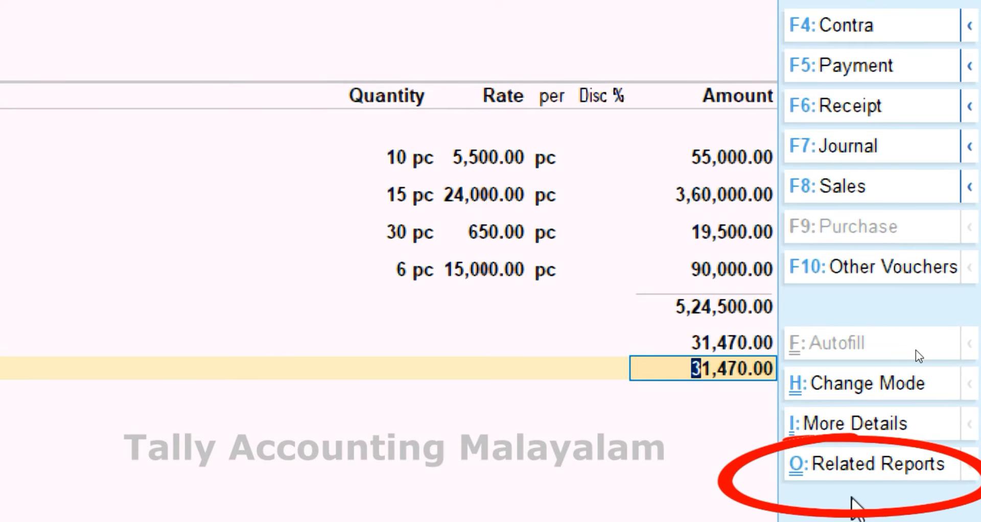
# Examine the voucher's GST - Tax Analysis report in detailed form for each item's tax rates and values, and return to the voucher.
pyautogui.click(883, 465)
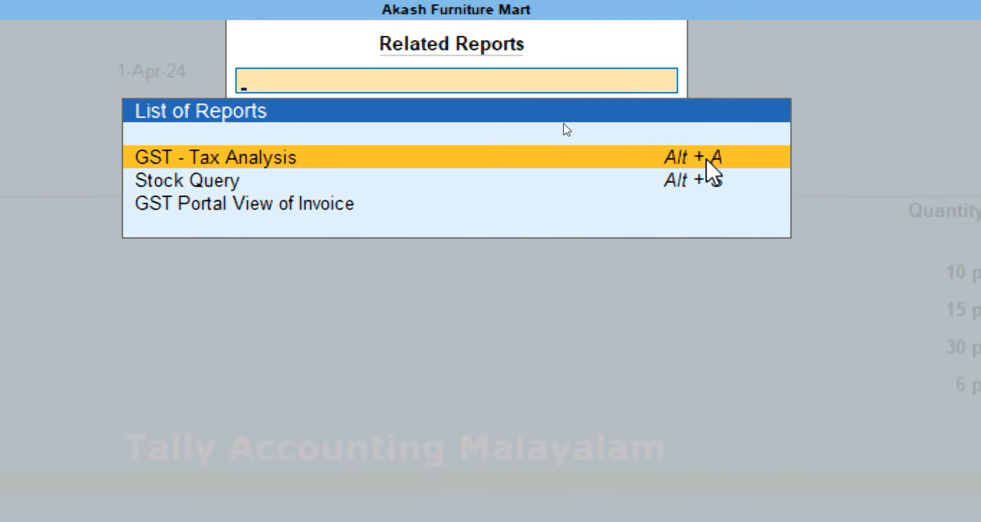
pyautogui.hotkey('alt', 'a')
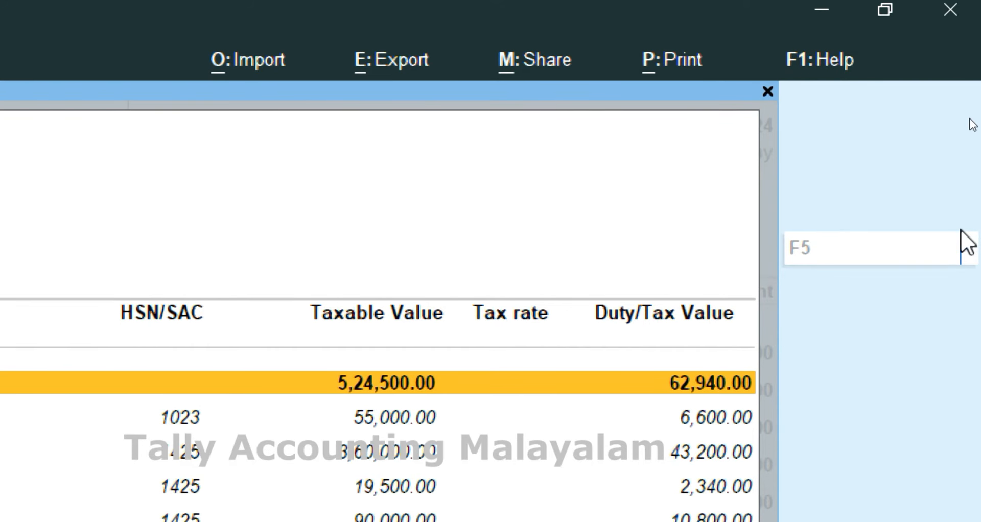
pyautogui.click(969, 250)
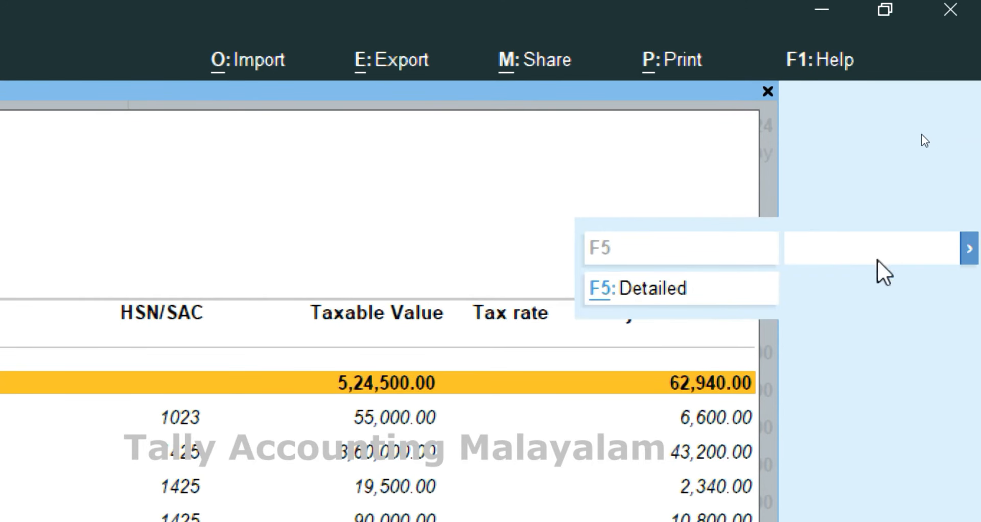
pyautogui.click(595, 291)
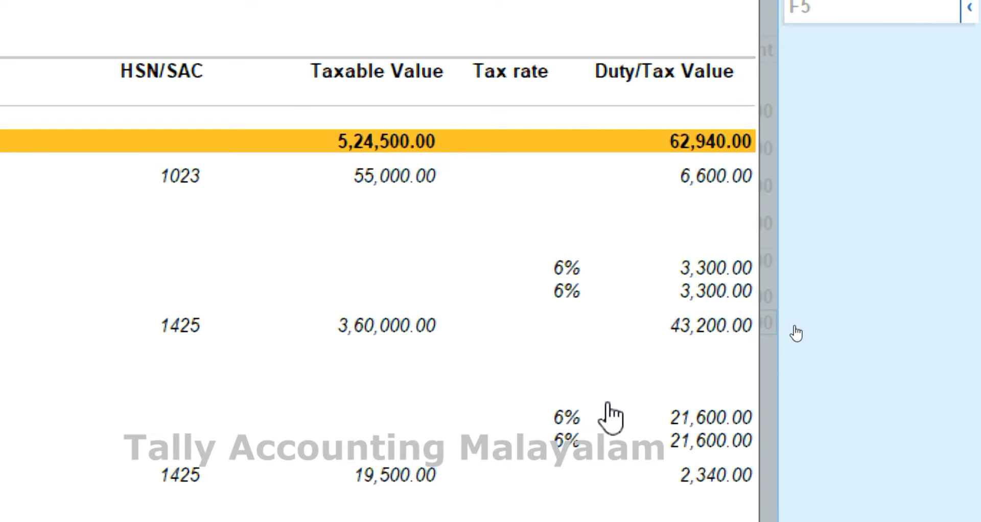
pyautogui.press('Escape')
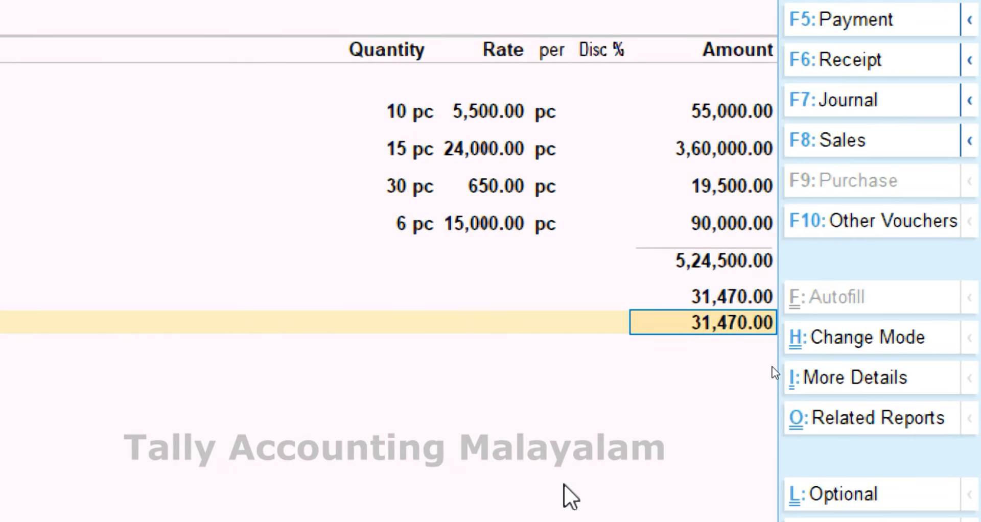
# Accept the Sgst amount and set Provide GST/e-Way Bill details to No for the purchase voucher.
pyautogui.press('Return')
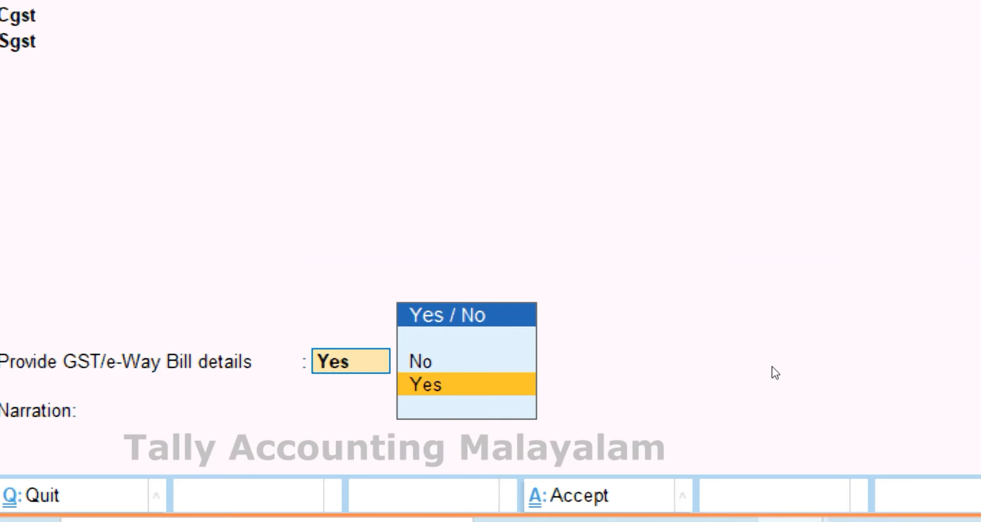
pyautogui.press('Up')
pyautogui.press('Return')
pyautogui.press('Return')
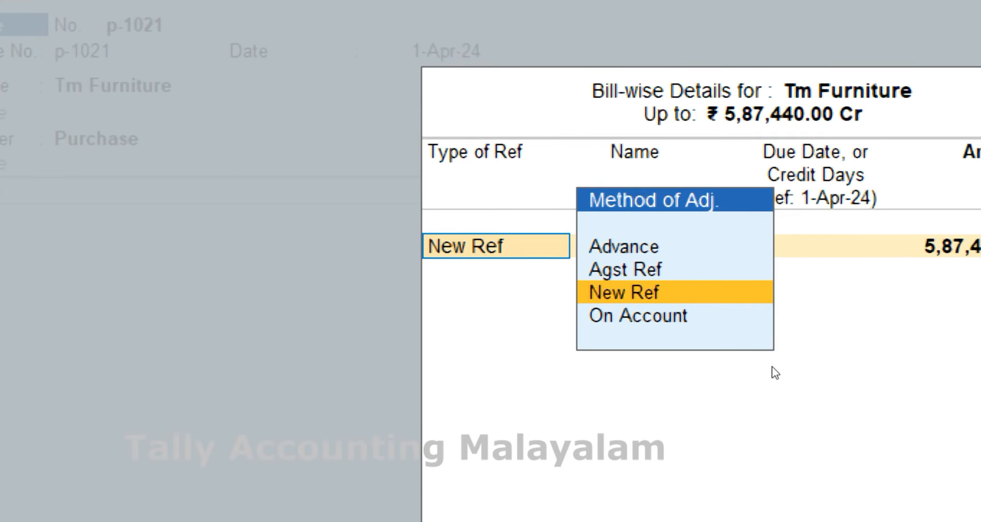
# Allocate the full Tm Furniture amount to a New Ref bill with 30 credit days, then save the purchase voucher and leave voucher creation.
pyautogui.press('Return')
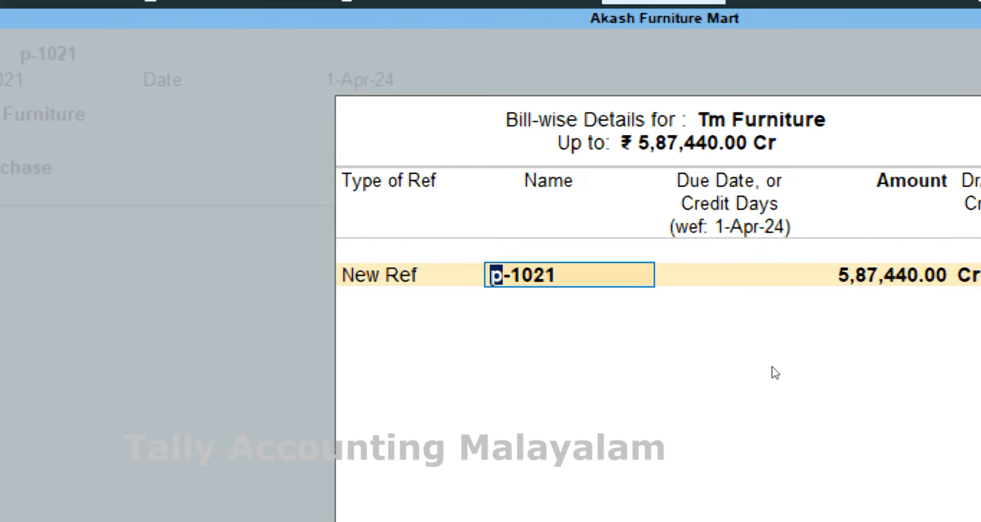
pyautogui.press('Return')
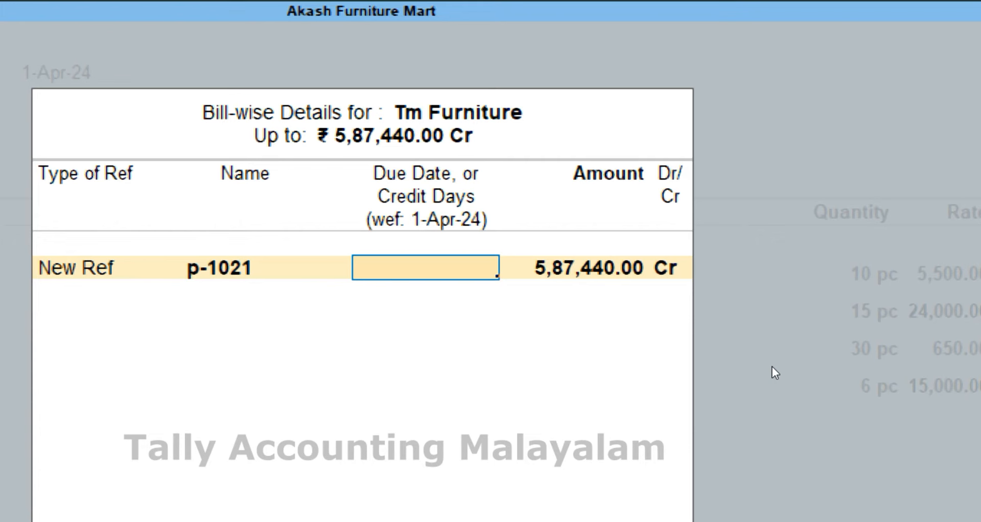
pyautogui.write('30')
pyautogui.press('Return')
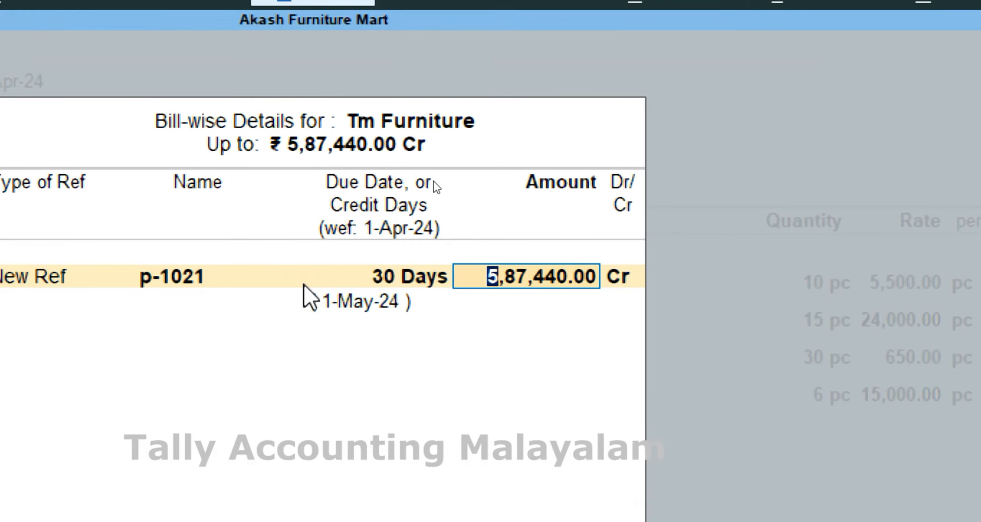
pyautogui.press('Return')
pyautogui.press('Return')
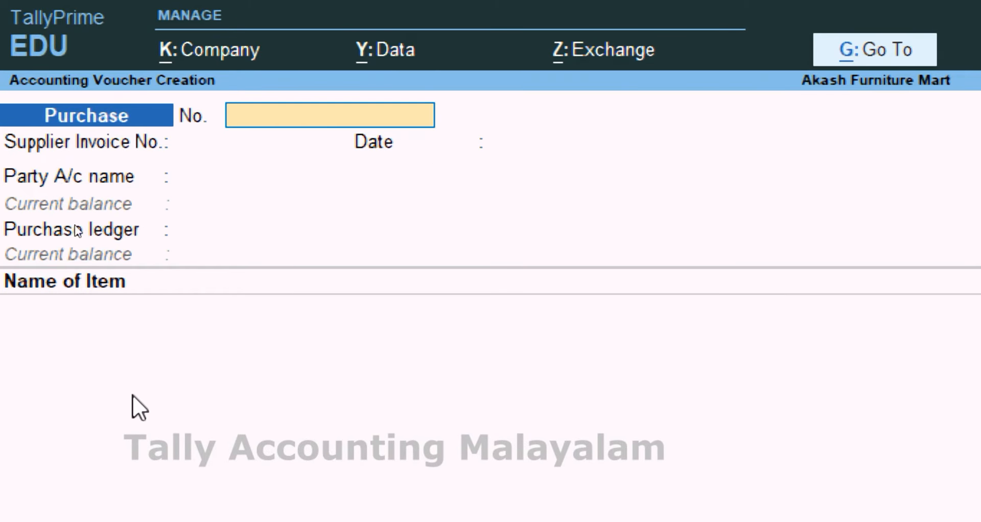
pyautogui.press('Escape')
pyautogui.press('y')
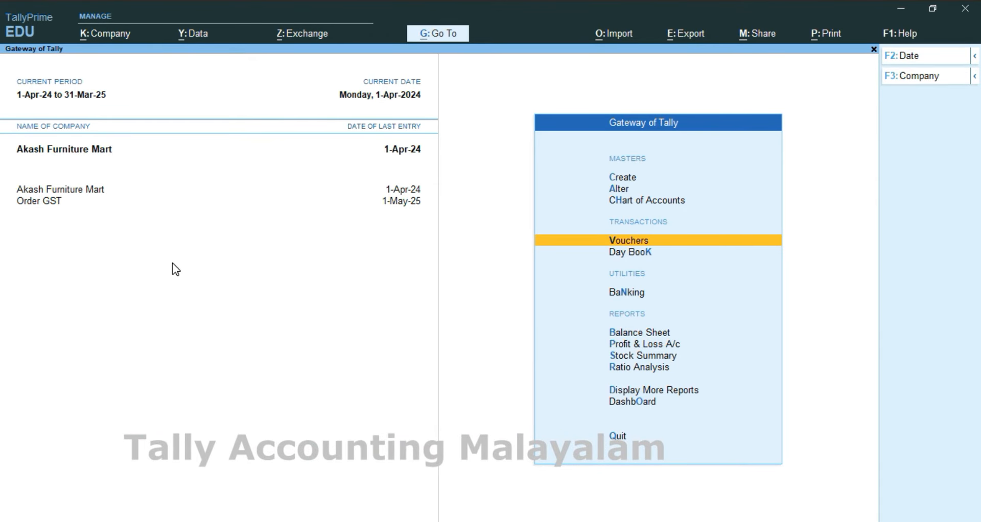
# Examine the Bills Payable report in detailed form for the Tm Furniture bill, and return to the Gateway of Tally.
pyautogui.click(442, 34)
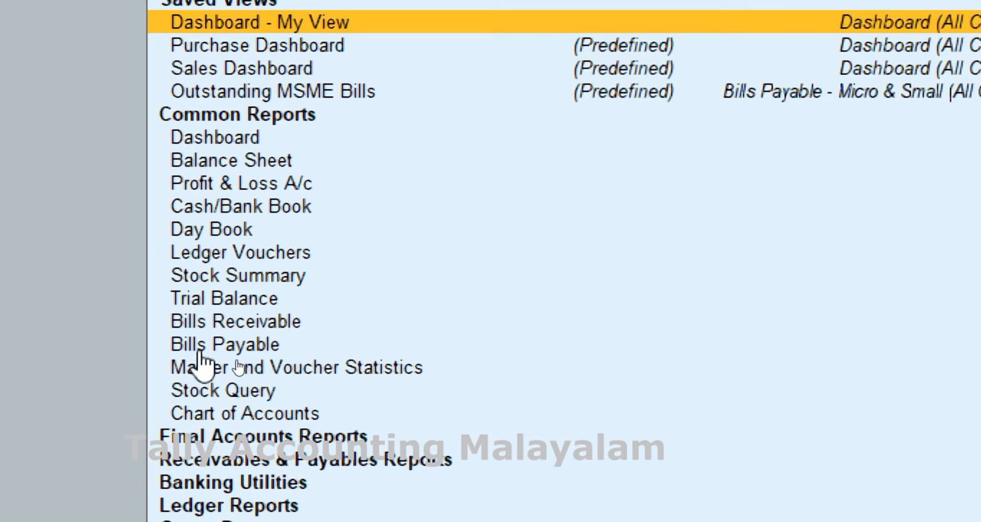
pyautogui.click(220, 343)
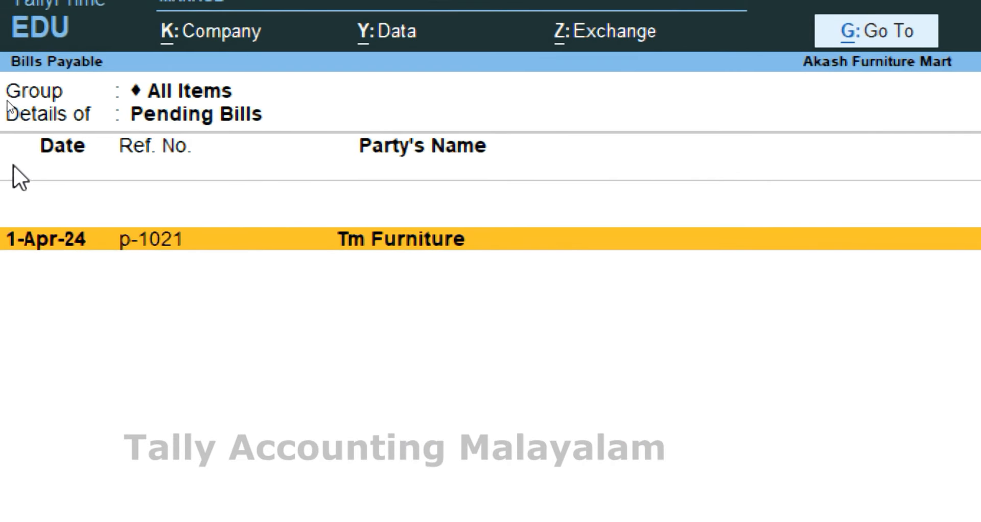
pyautogui.hotkey('alt', 'F5')
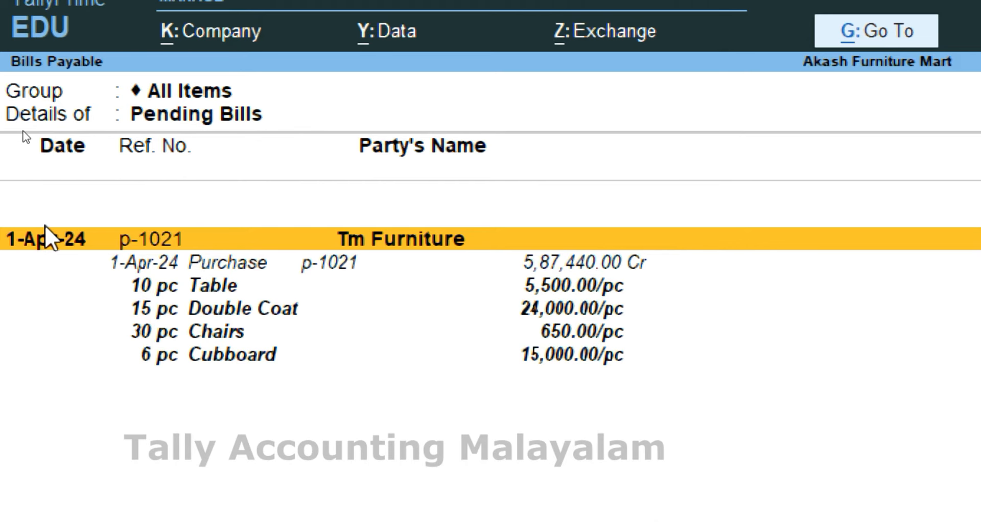
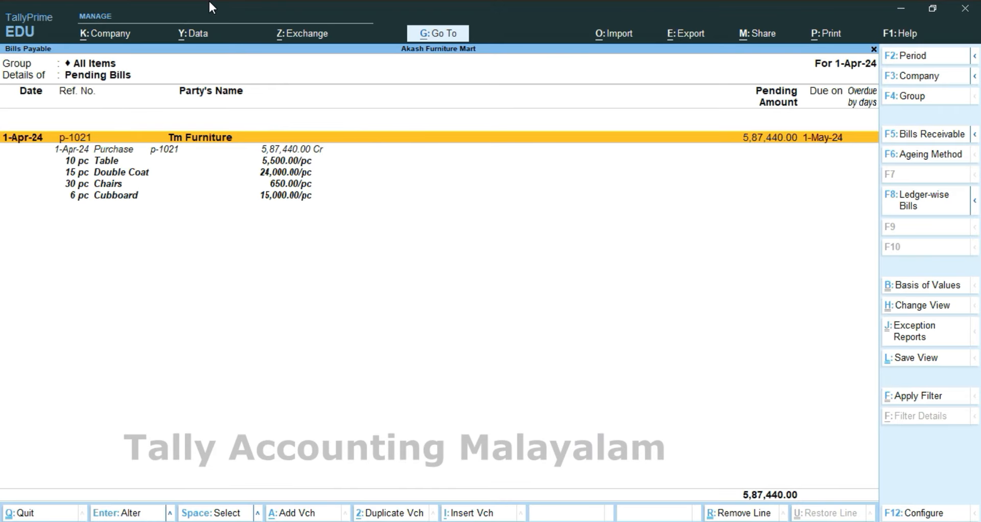
pyautogui.press('Escape')
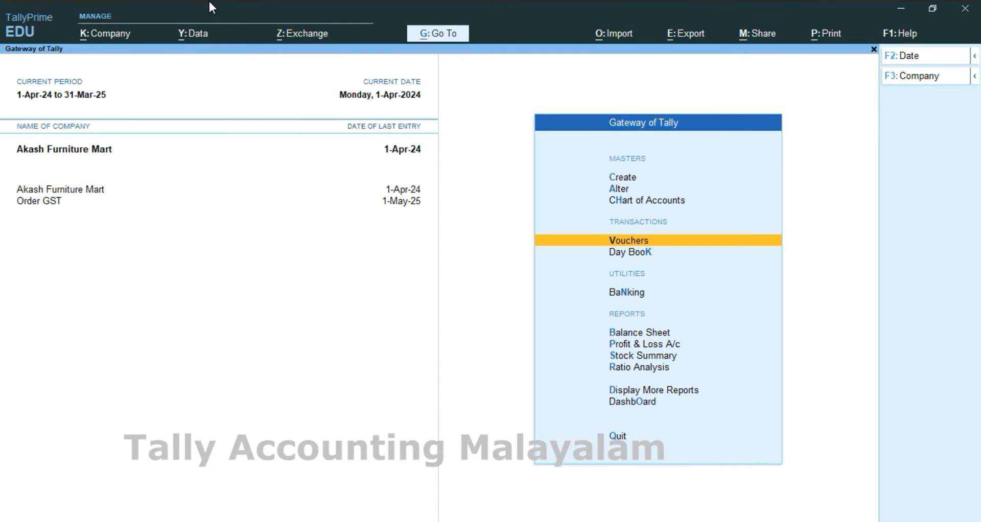
# Start a payment voucher and, for its debit line, begin a new ledger named Printing and Stationary under Indirect Expenses.
pyautogui.press('Return')
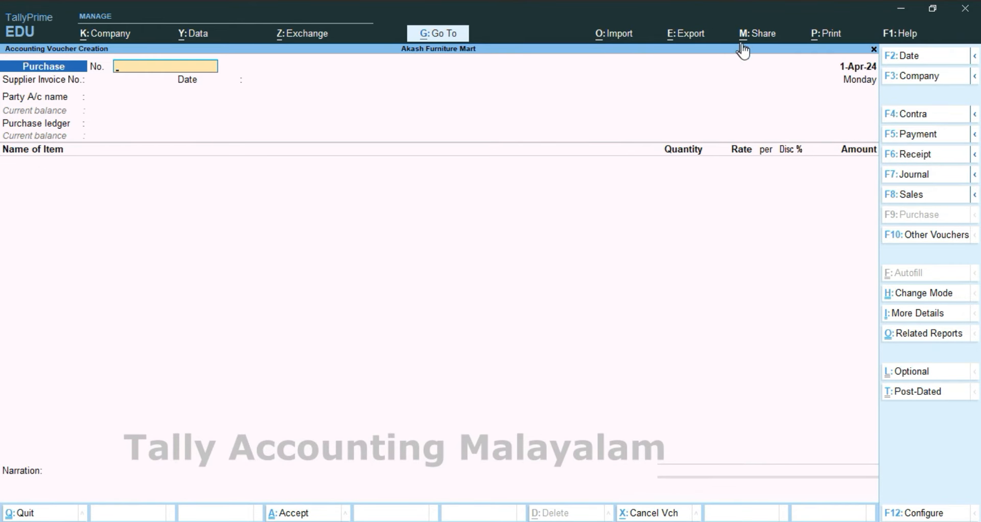
pyautogui.click(906, 137)
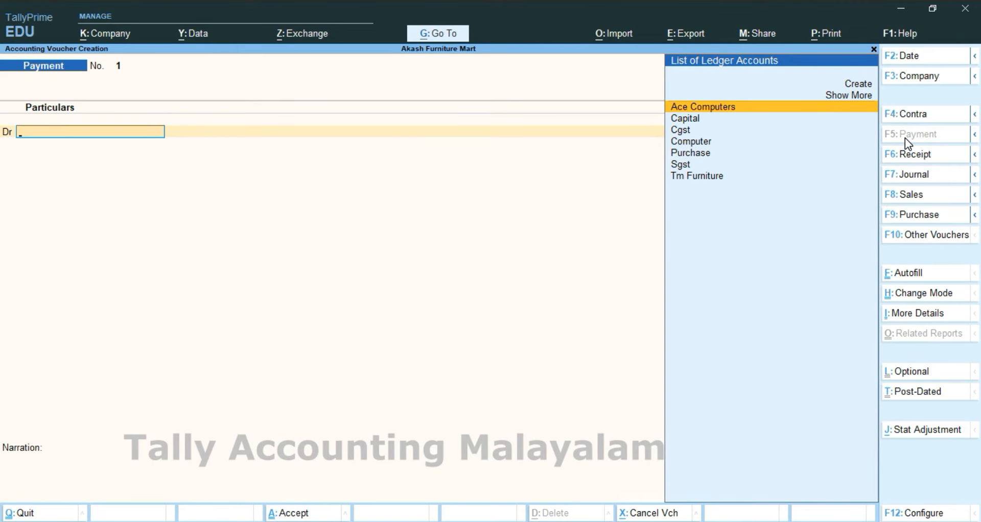
pyautogui.hotkey('alt', 'c')
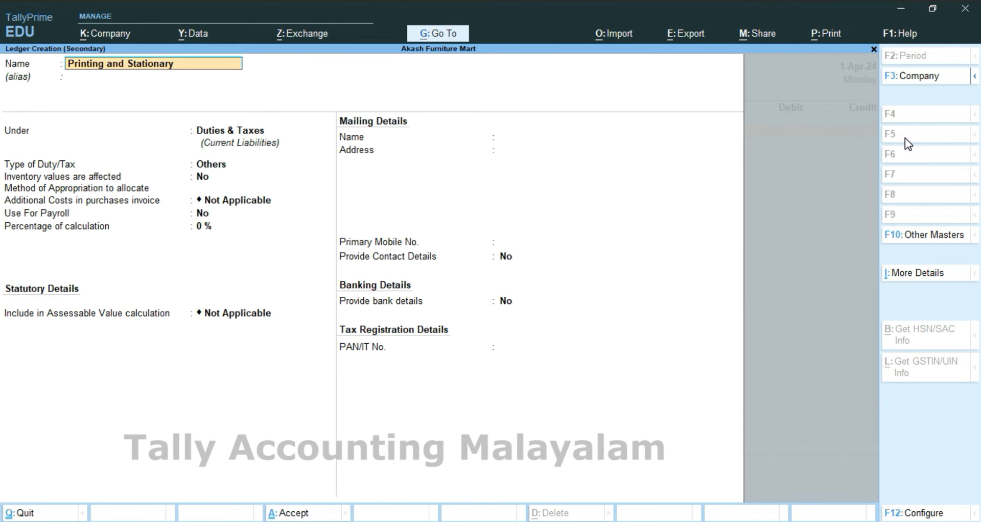
pyautogui.press('Return')
pyautogui.press('Return')
pyautogui.write('i')
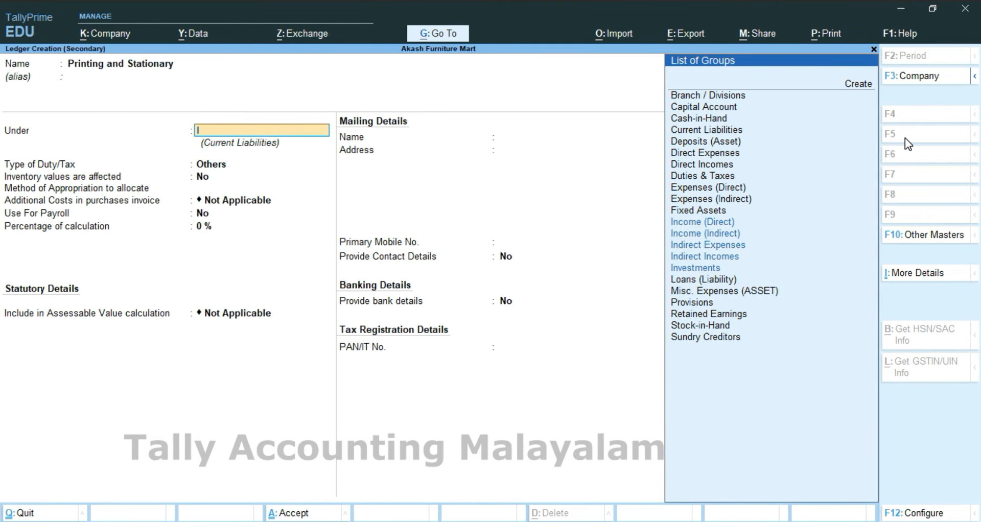
pyautogui.press('Down')
pyautogui.press('Down')
pyautogui.press('Return')
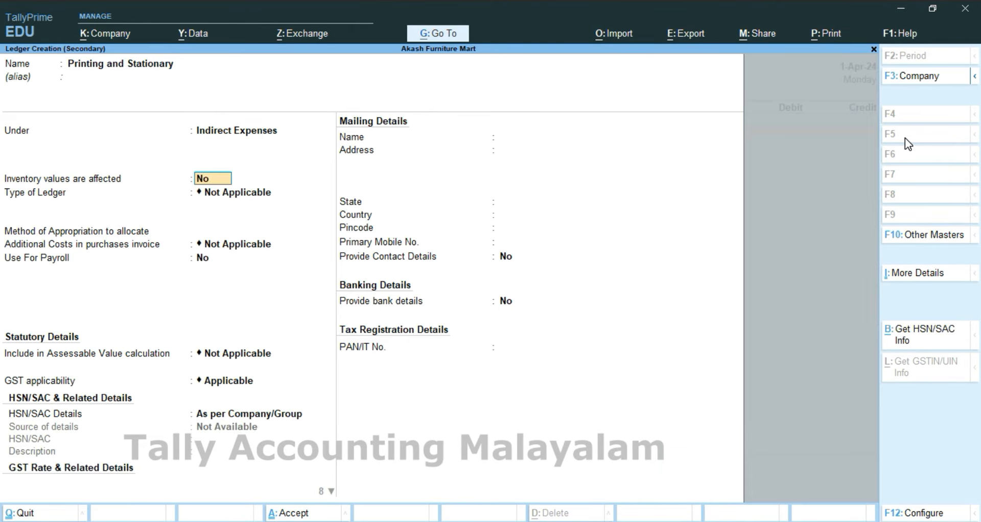
# Keep the remaining settings of the Printing and Stationary ledger at their defaults and save it into the payment voucher.
pyautogui.press('Return')
pyautogui.press('Return')
pyautogui.press('Return')
pyautogui.press('Return')
pyautogui.press('Return')
pyautogui.press('Return')
pyautogui.press('Return')
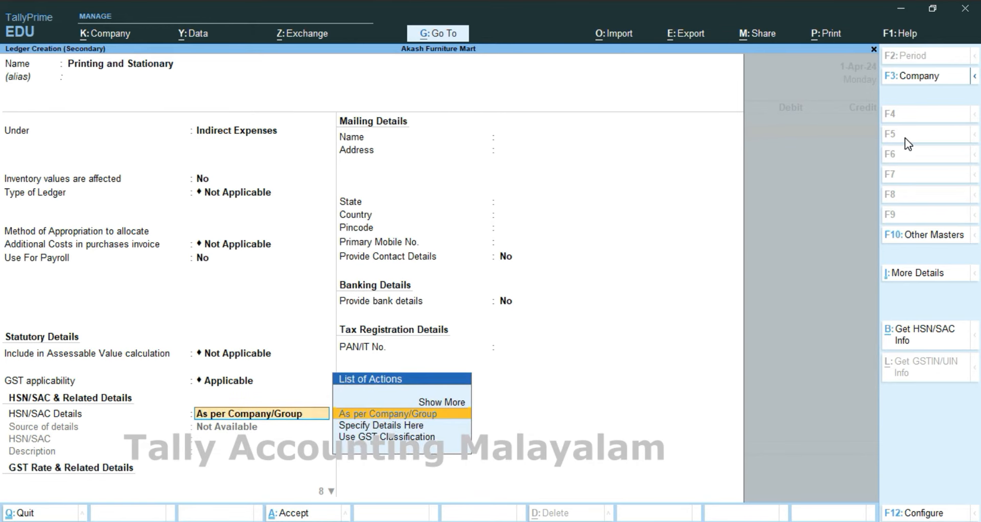
pyautogui.press('Return')
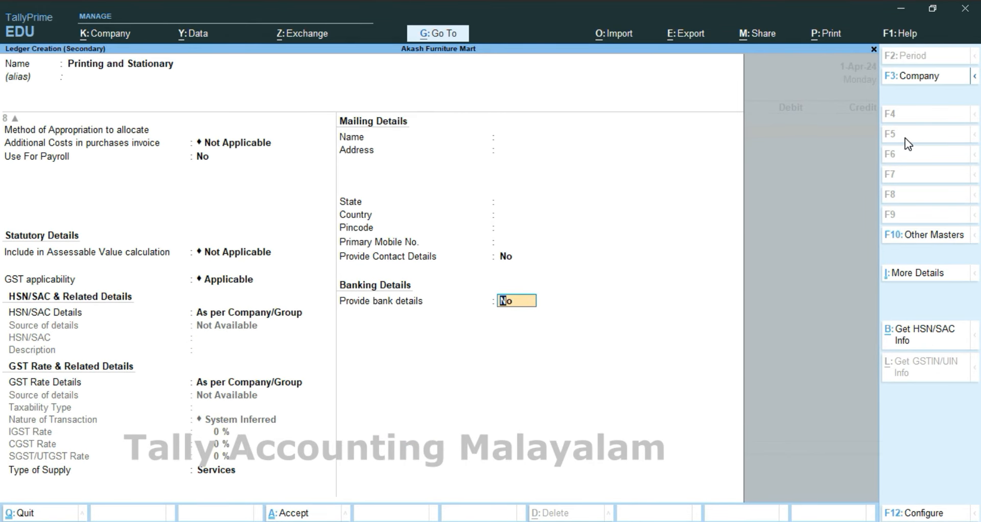
pyautogui.press('Return')
pyautogui.press('Return')
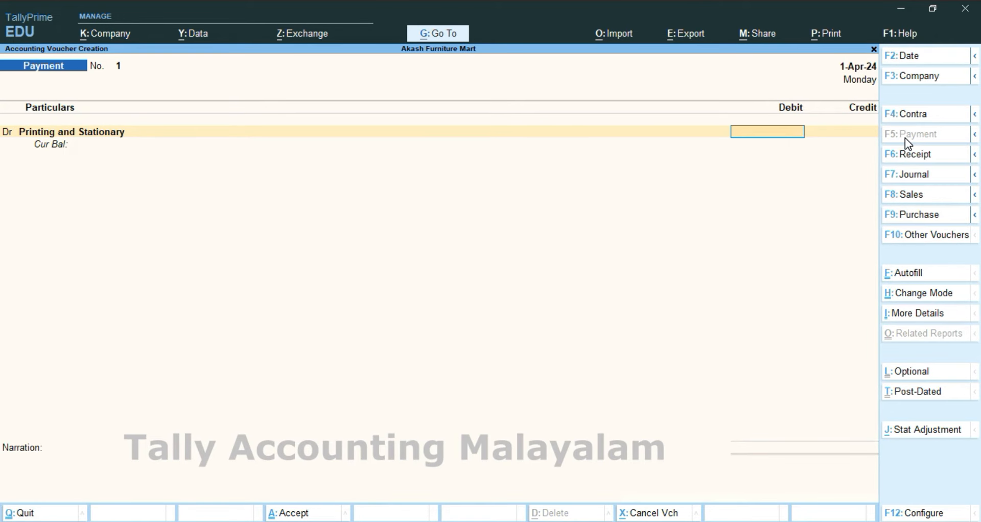
# Debit Printing and Stationary with 750, credit Cash for the same amount, and save the payment voucher without a narration.
pyautogui.write('750')
pyautogui.press('Return')
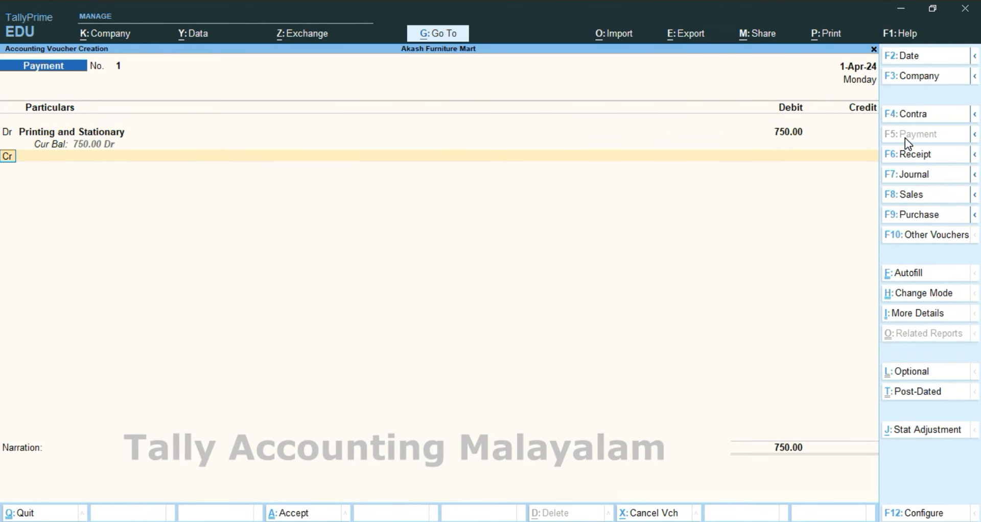
pyautogui.press('Return')
pyautogui.press('Down')
pyautogui.press('Down')
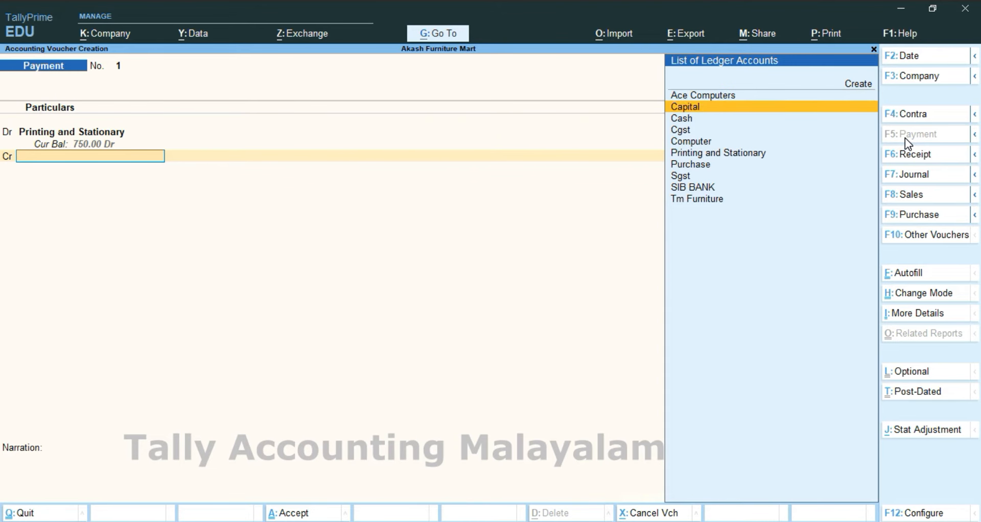
pyautogui.press('Return')
pyautogui.press('Return')
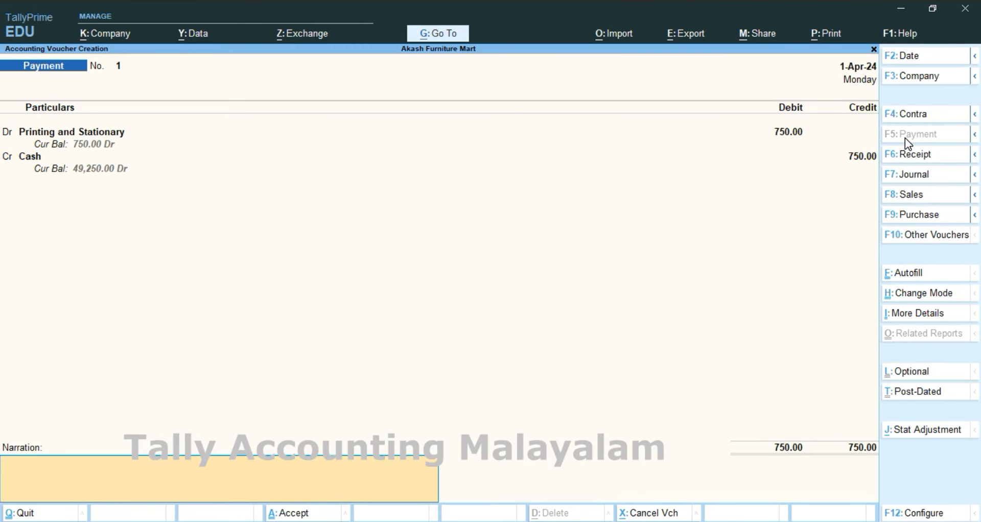
pyautogui.press('Return')
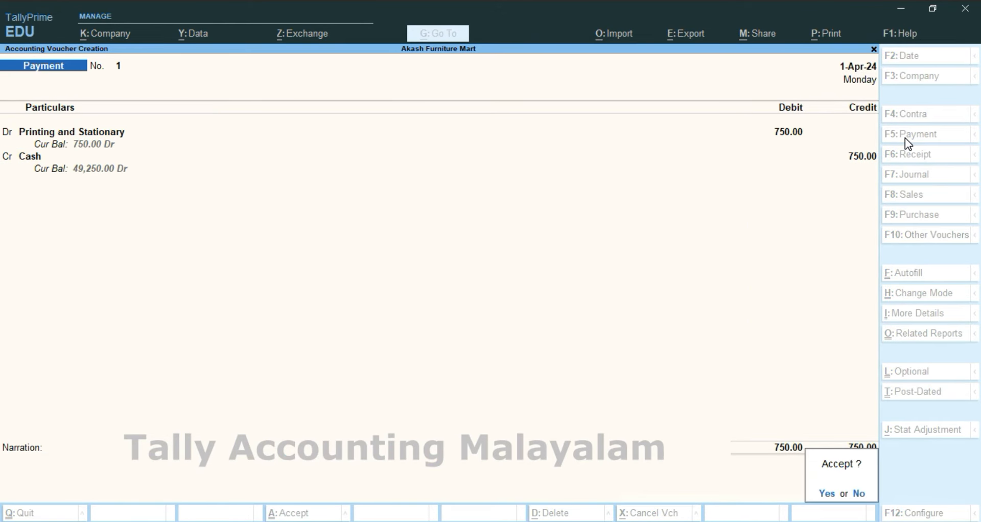
pyautogui.press('Return')
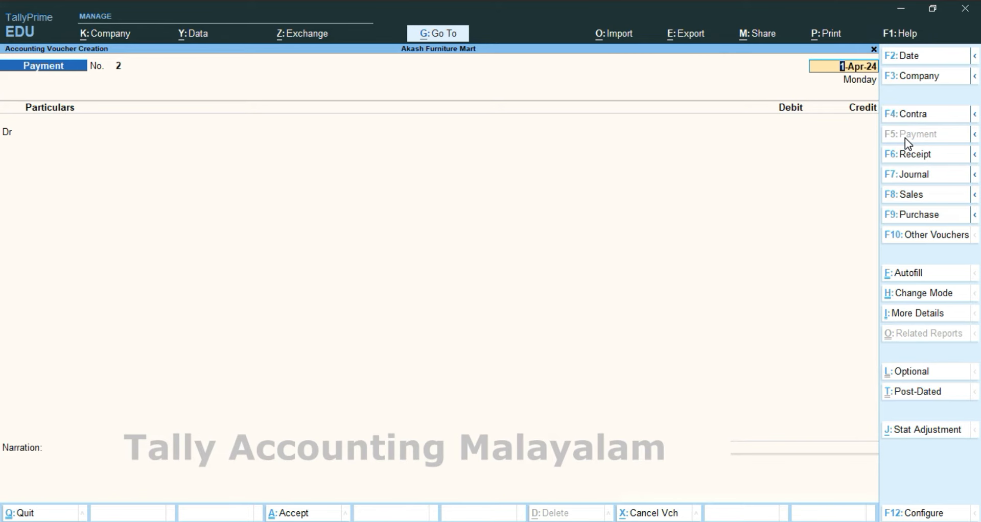
# For the debit line of the second payment voucher, begin a new ledger named Refreshment under Indirect Expenses.
pyautogui.press('Return')
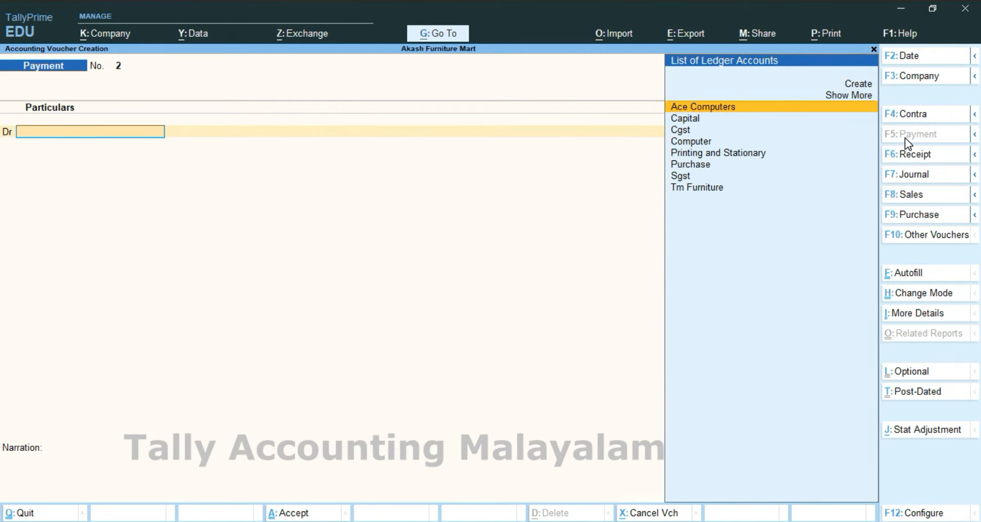
pyautogui.hotkey('alt', 'c')
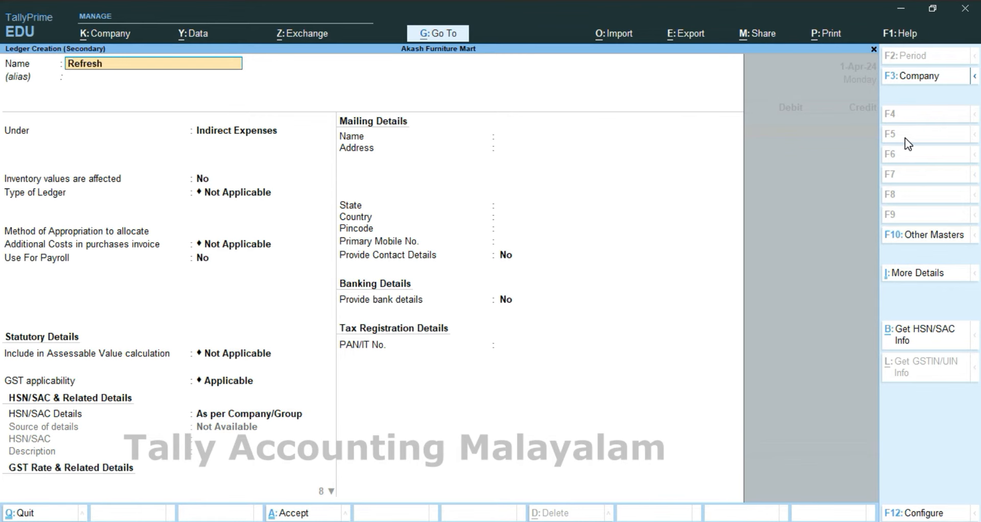
pyautogui.write('Refreshment')
pyautogui.press('Return')
pyautogui.press('Return')
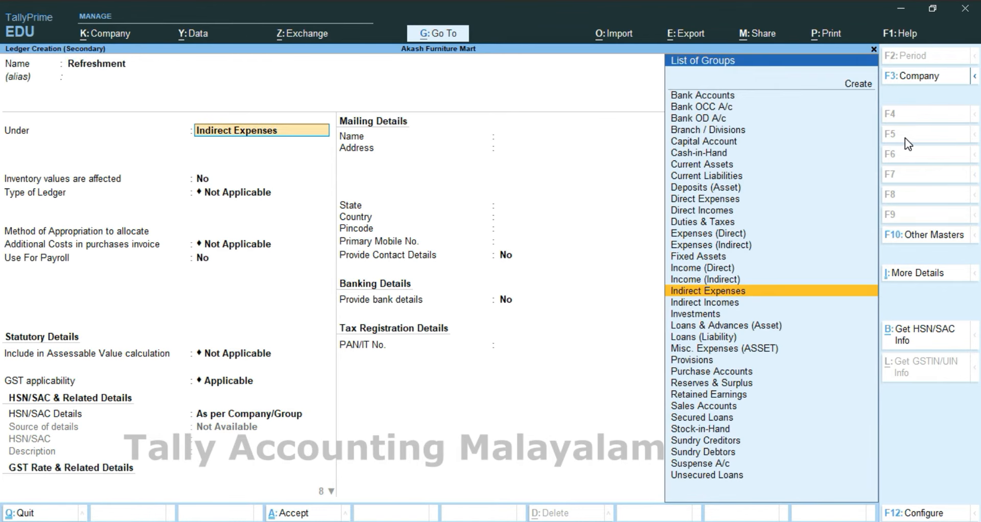
pyautogui.press('Return')
# Keep the remaining settings of the Refreshment ledger at their defaults and save it into the payment voucher.
pyautogui.press('Return')
pyautogui.press('Return')
pyautogui.press('Return')
pyautogui.press('Return')
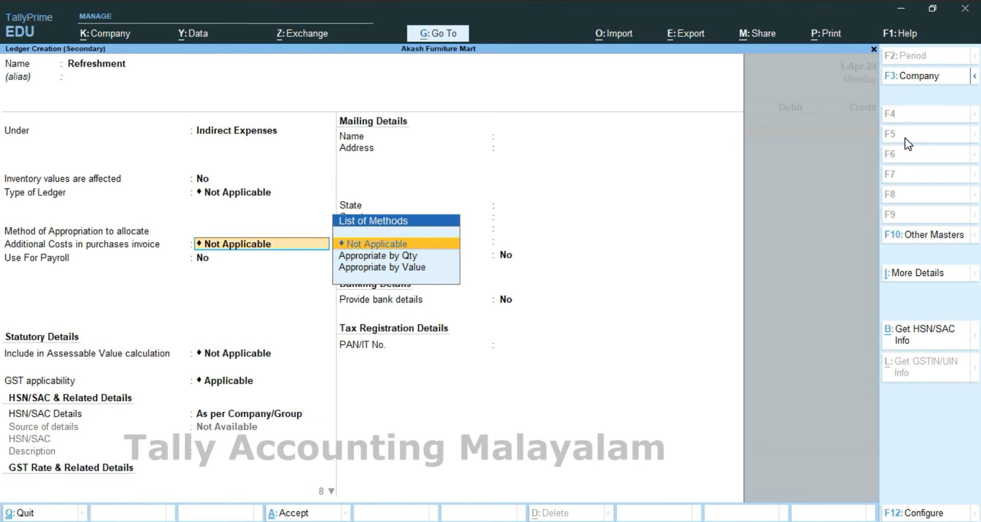
pyautogui.press('Return')
pyautogui.press('Return')
pyautogui.press('Return')
pyautogui.press('Return')
pyautogui.press('Return')
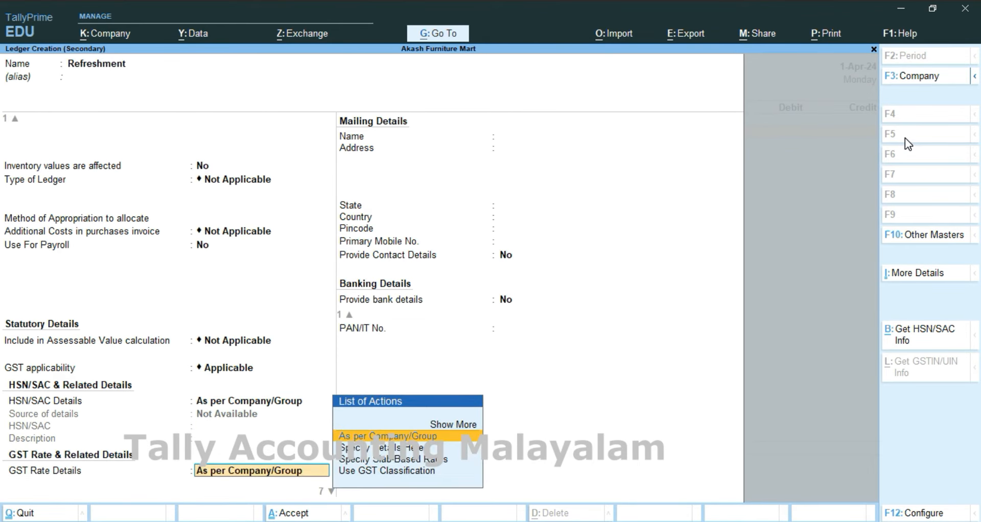
pyautogui.press('Return')
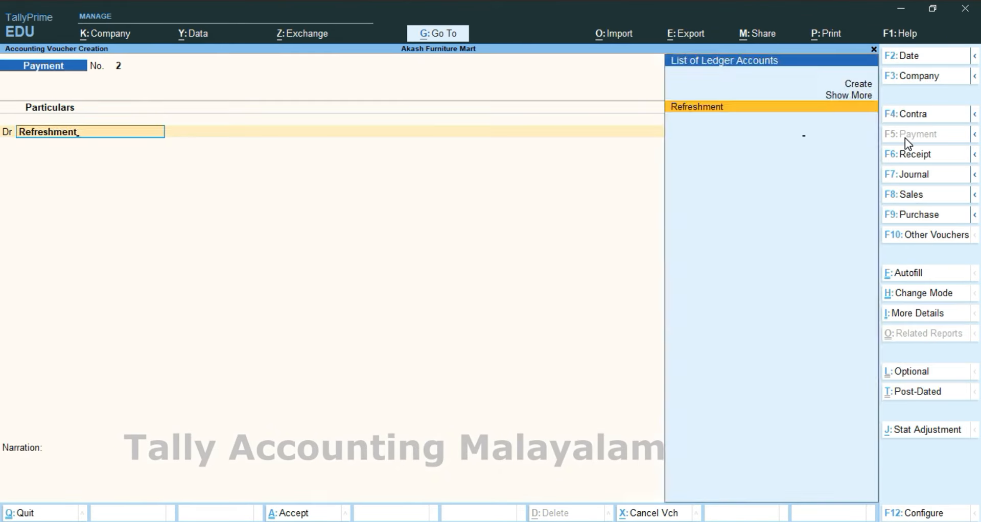
# Debit Refreshment with 300, credit Cash for the same amount, and save the second payment voucher without a narration.
pyautogui.write('300')
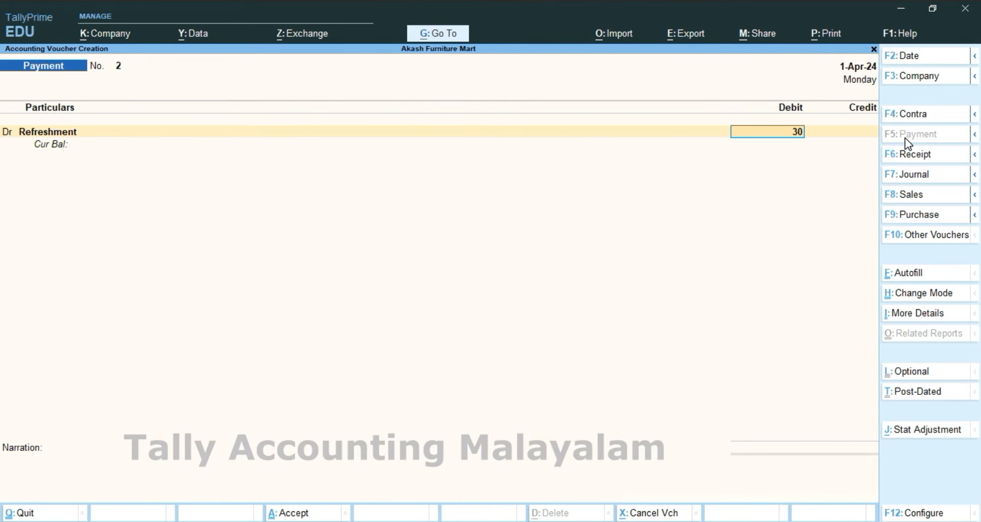
pyautogui.press('Return')
pyautogui.press('Down')
pyautogui.press('Down')
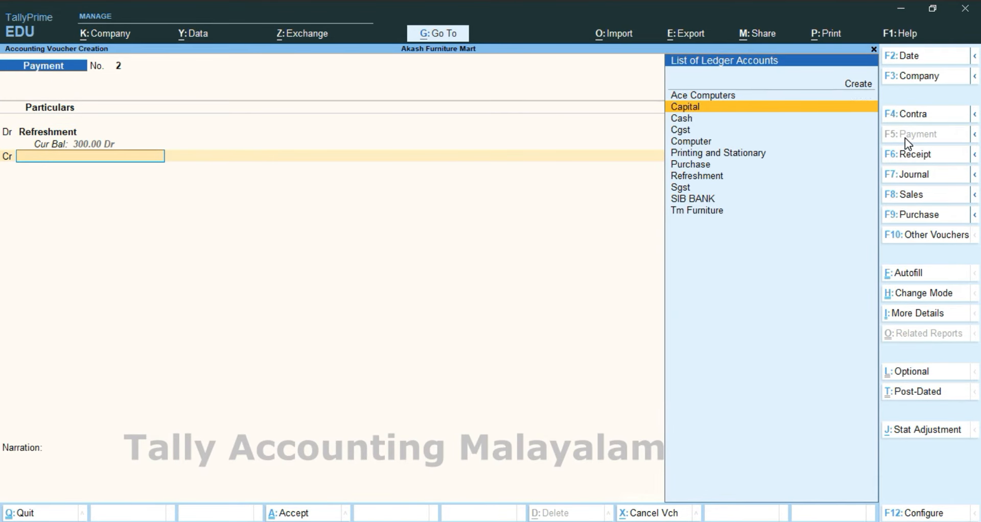
pyautogui.press('Return')
pyautogui.press('Return')
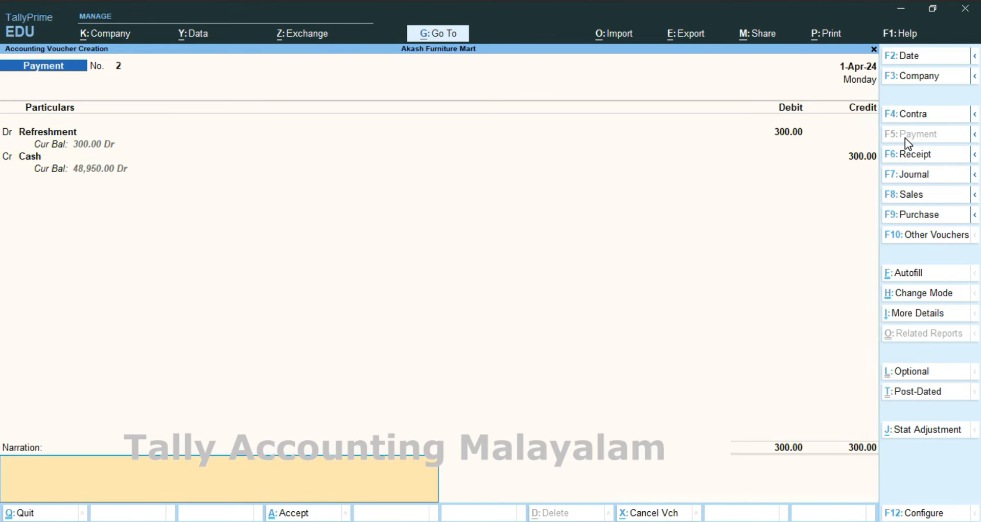
pyautogui.press('Return')
pyautogui.press('Return')
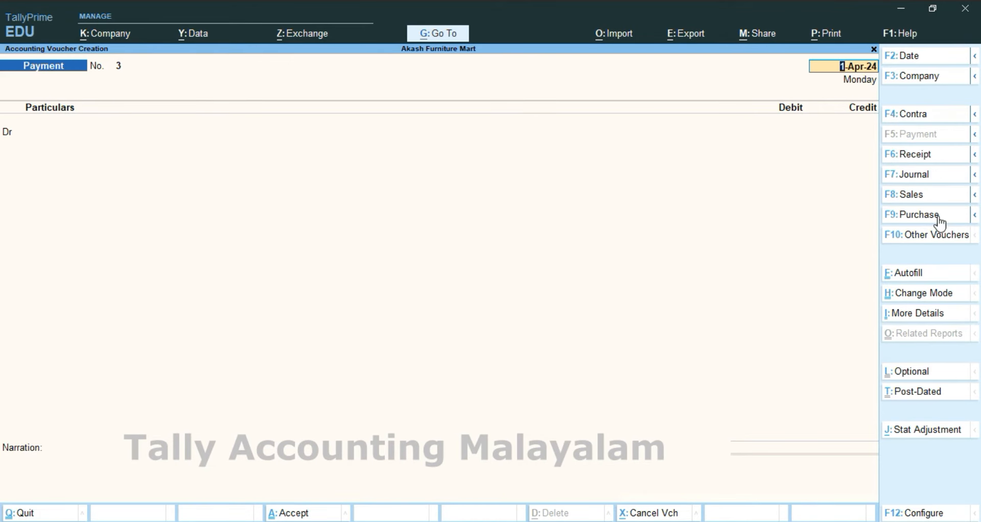
# Start a sales voucher dated 1-Apr-24 with Cash as the party account.
pyautogui.click(914, 195)
pyautogui.press('Return')
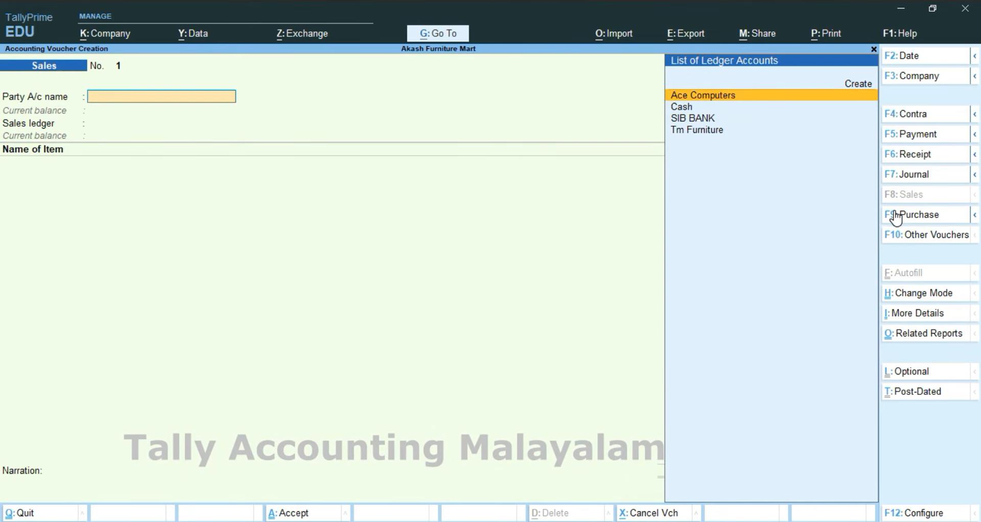
pyautogui.press('Down')
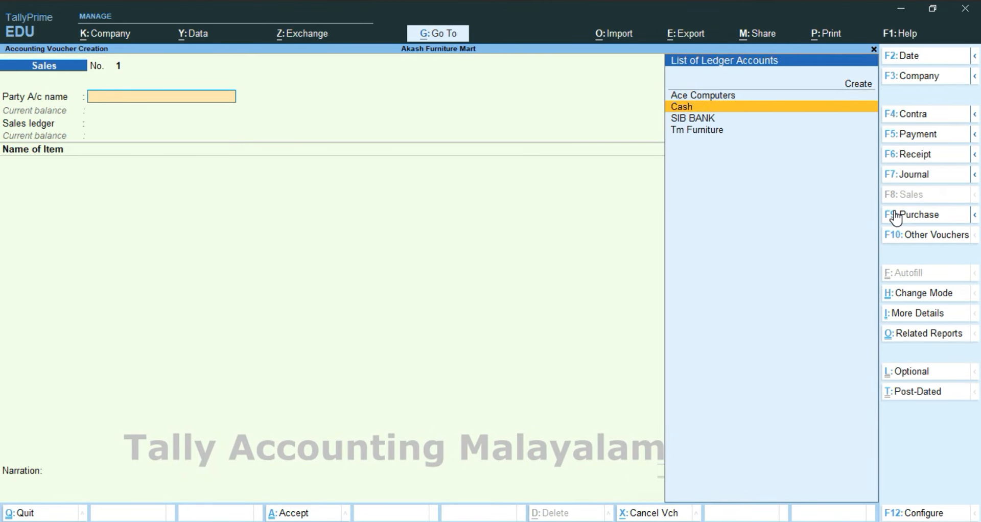
pyautogui.press('Return')
# Leave the dispatch, order and export details of the sales voucher blank.
pyautogui.press('Return')
pyautogui.press('Return')
pyautogui.press('Return')
pyautogui.press('Return')
pyautogui.press('Return')
pyautogui.press('Return')
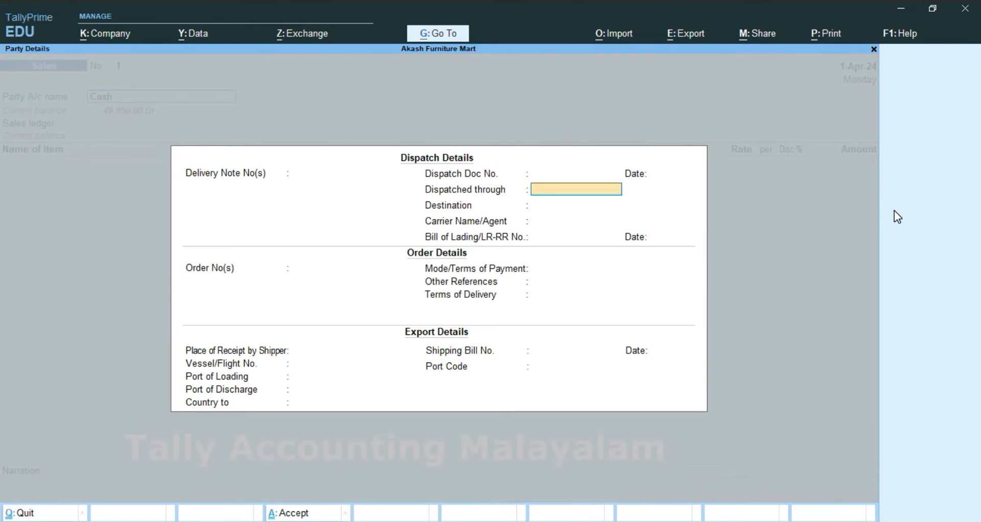
pyautogui.press('Return')
pyautogui.press('Return')
pyautogui.press('Return')
pyautogui.press('Return')
pyautogui.press('Return')
pyautogui.press('Return')
pyautogui.press('Return')
pyautogui.press('Return')
pyautogui.press('Return')
pyautogui.press('Return')
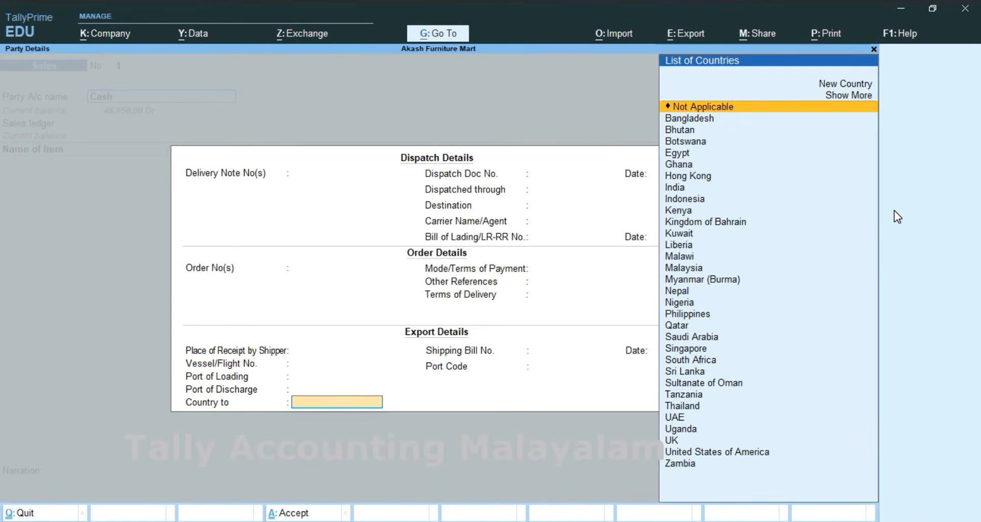
pyautogui.press('Return')
# Accept the Cash buyer's party details with Kerala, India, Unregistered/Consumer registration and Kerala as place of supply.
pyautogui.press('Return')
pyautogui.press('Return')
pyautogui.press('Return')
pyautogui.press('Return')
pyautogui.press('Return')
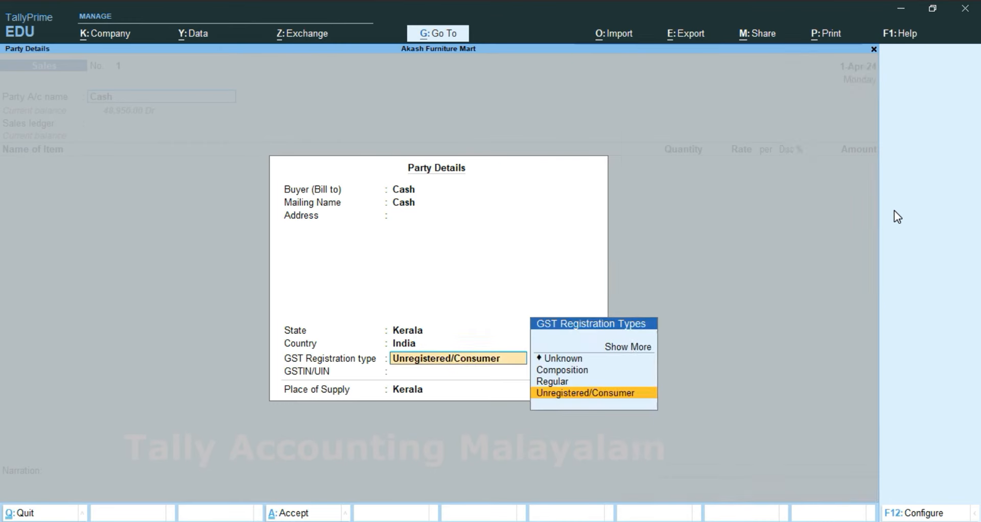
pyautogui.press('Return')
pyautogui.press('Return')
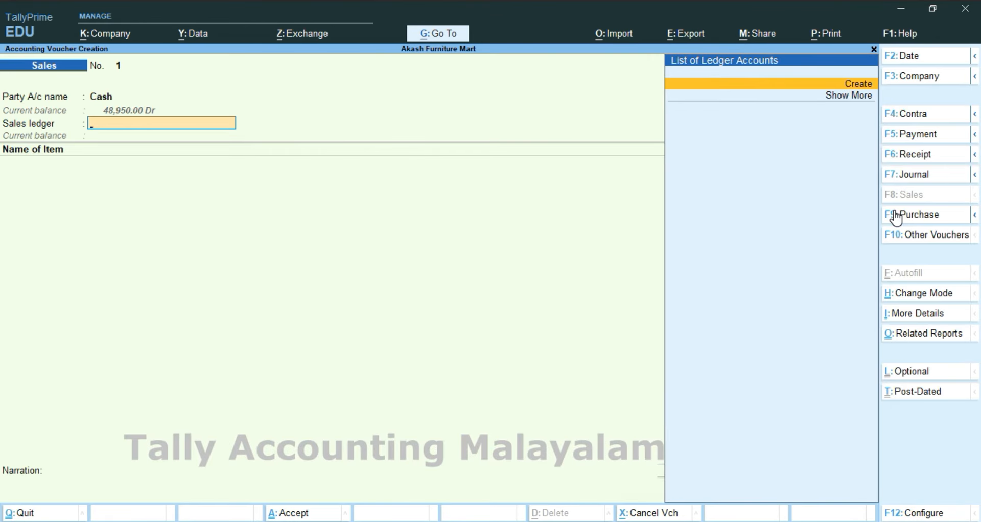
# Create a sales ledger named Sales under the Sales Accounts group.
pyautogui.write('C')
pyautogui.write('c')
pyautogui.hotkey('alt', 'c')
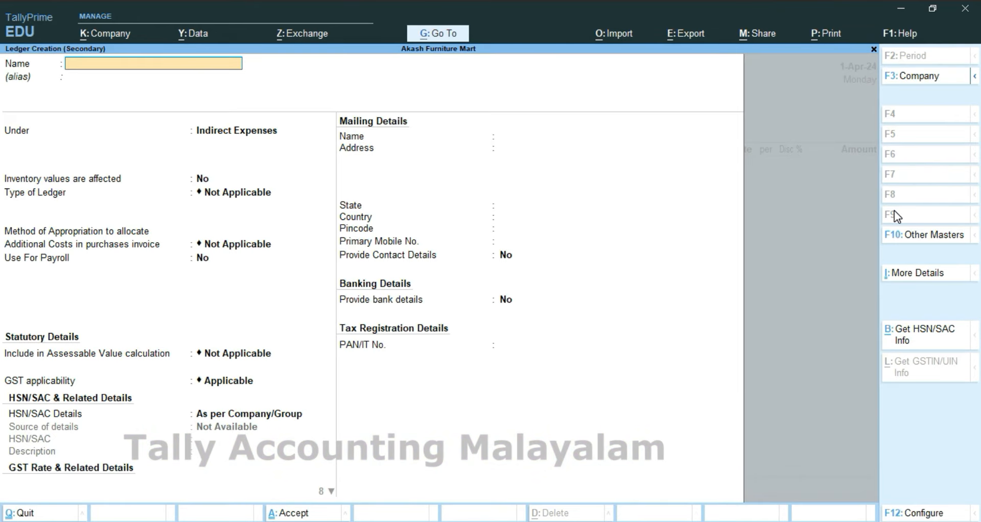
pyautogui.write('Sales')
pyautogui.press('Return')
pyautogui.press('Return')
pyautogui.write('S')
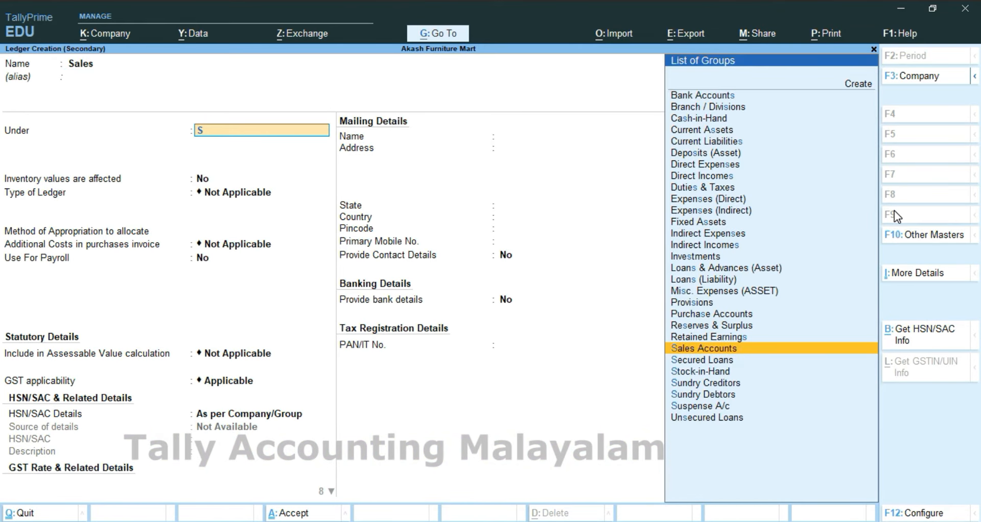
pyautogui.press('Return')
# Keep GST applicable for the Sales ledger, set its type of supply to Goods, and save it.
pyautogui.press('Return')
pyautogui.press('Return')
pyautogui.press('Return')
pyautogui.press('Return')
pyautogui.press('Return')
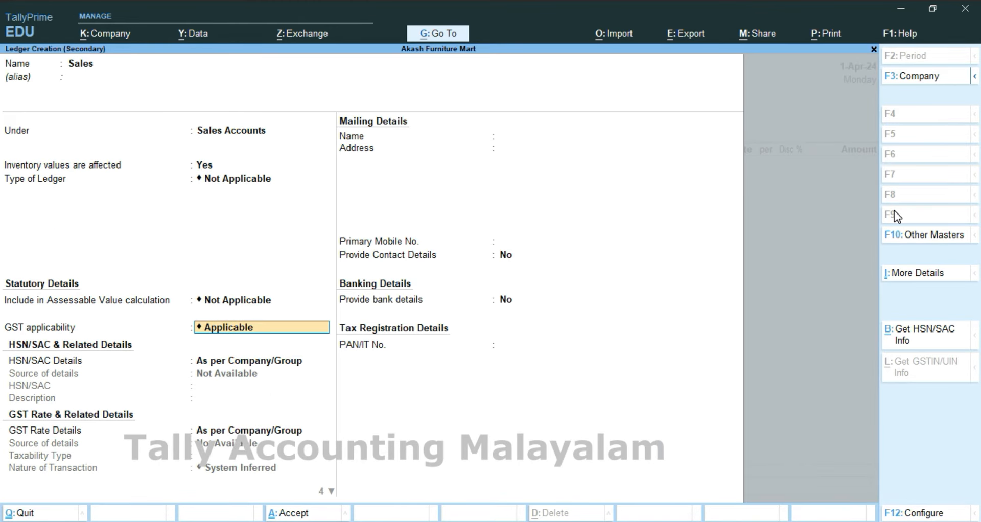
pyautogui.press('Return')
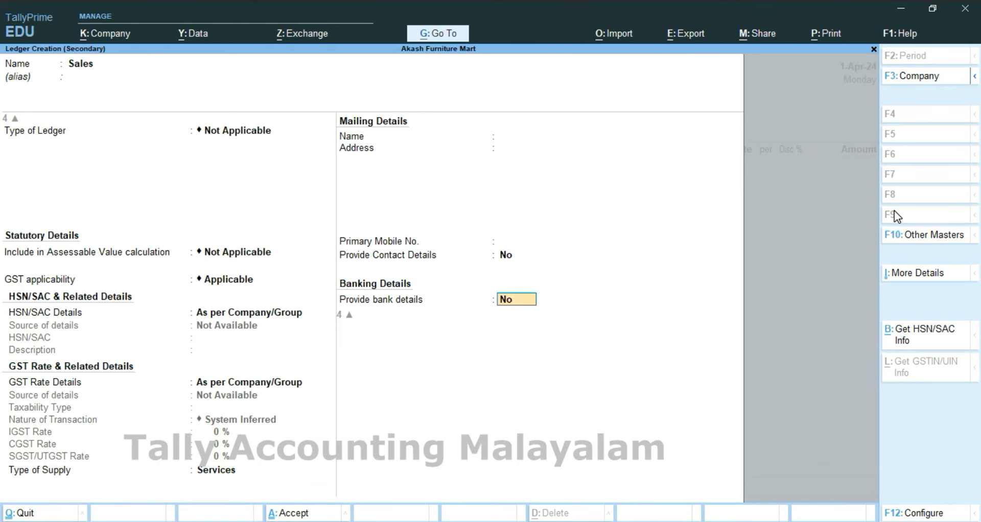
pyautogui.press('Return')
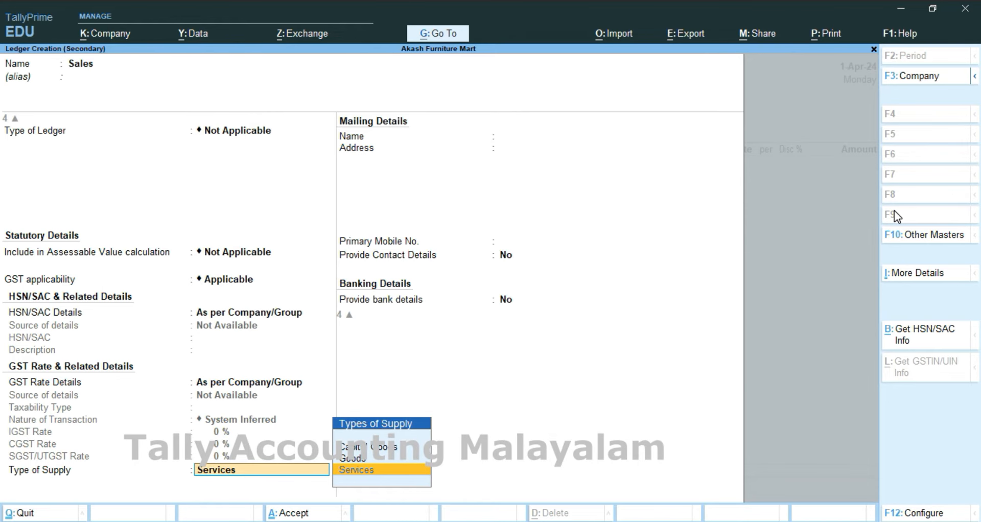
pyautogui.press('Up')
pyautogui.press('Return')
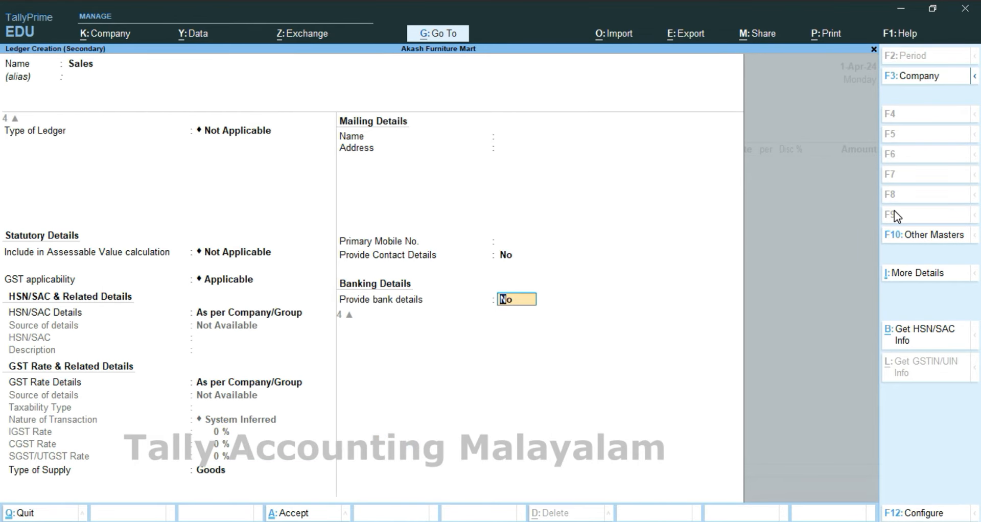
pyautogui.press('Return')
pyautogui.press('Return')
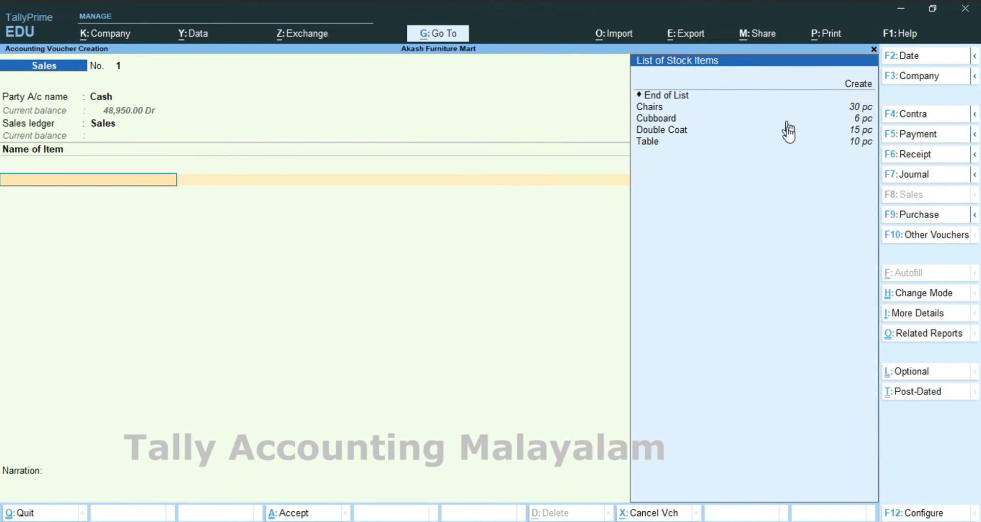
# Add Chairs to the sales voucher with a quantity of 5 pc at a rate of 750.
pyautogui.press('Down')
pyautogui.press('Down')
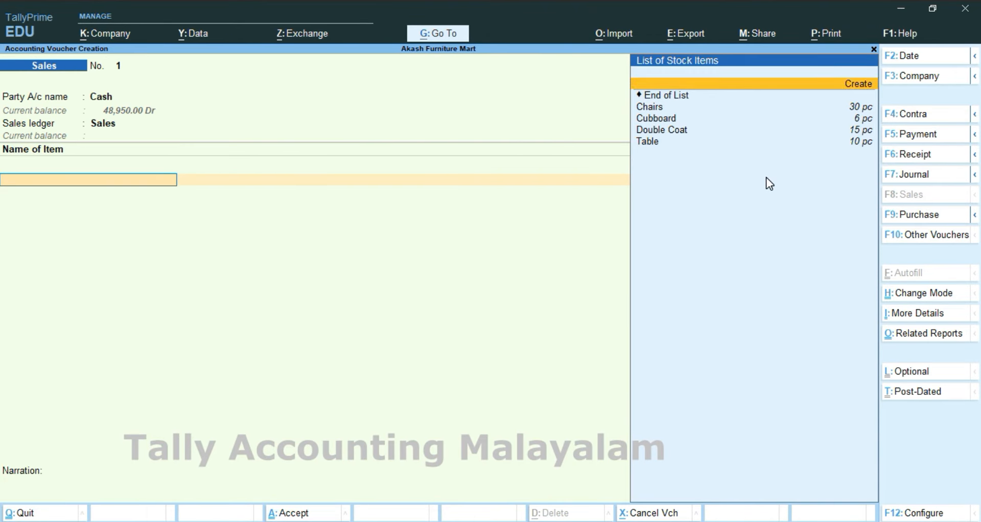
pyautogui.press('Return')
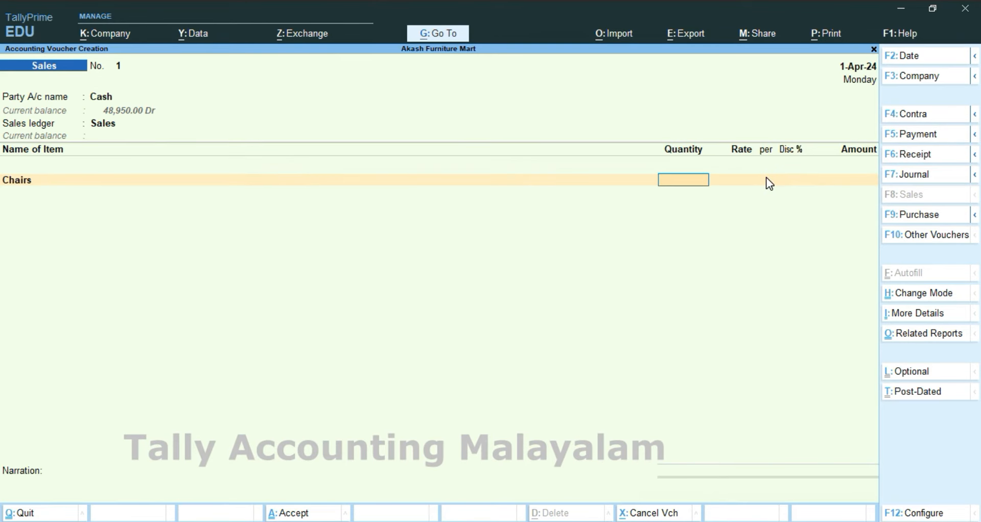
pyautogui.write('5')
pyautogui.press('Return')
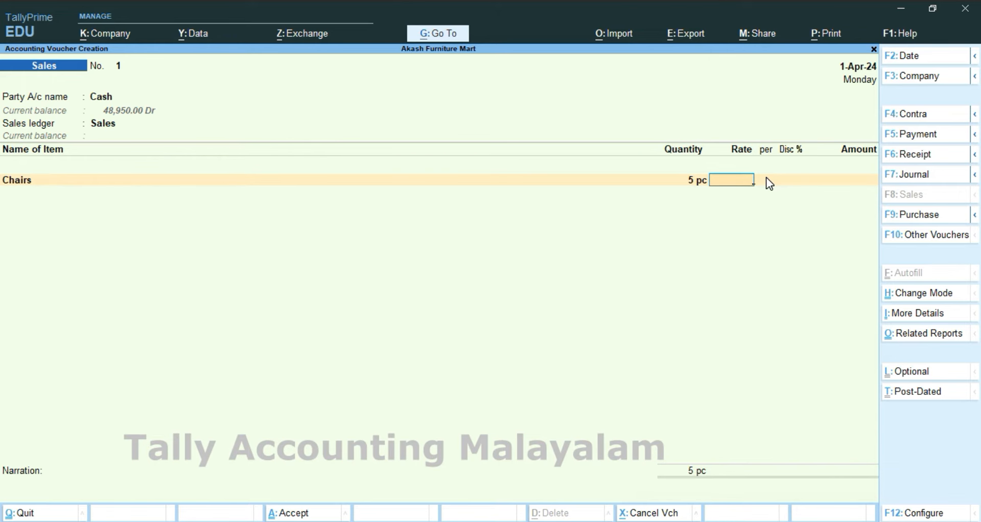
pyautogui.write('750')
pyautogui.press('Return')
pyautogui.press('Return')
pyautogui.press('Return')
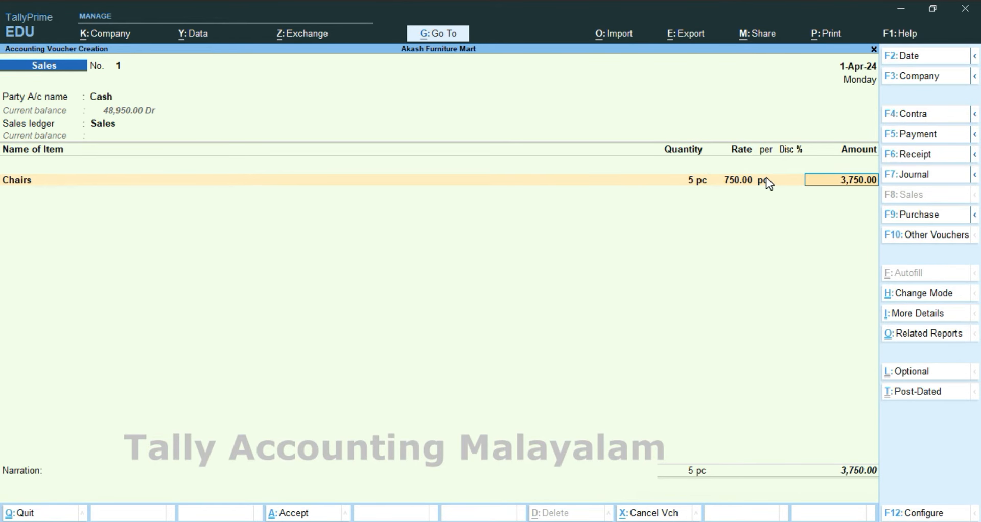
pyautogui.press('Return')
# Add Table to the sales voucher with a quantity of 2 pc at a rate of 1,200.
pyautogui.press('Down')
pyautogui.press('Down')
pyautogui.press('Down')
pyautogui.press('Down')
pyautogui.press('Down')
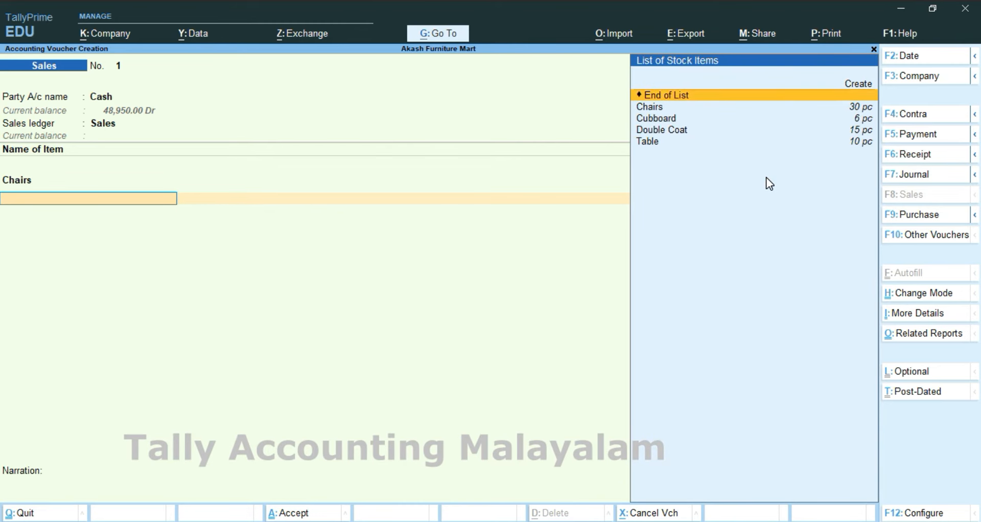
pyautogui.press('Return')
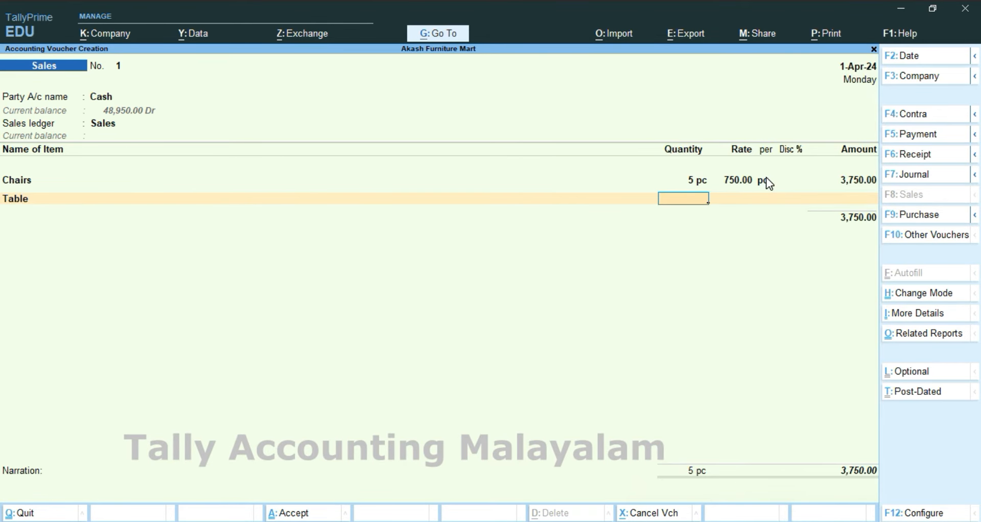
pyautogui.write('2')
pyautogui.press('Return')
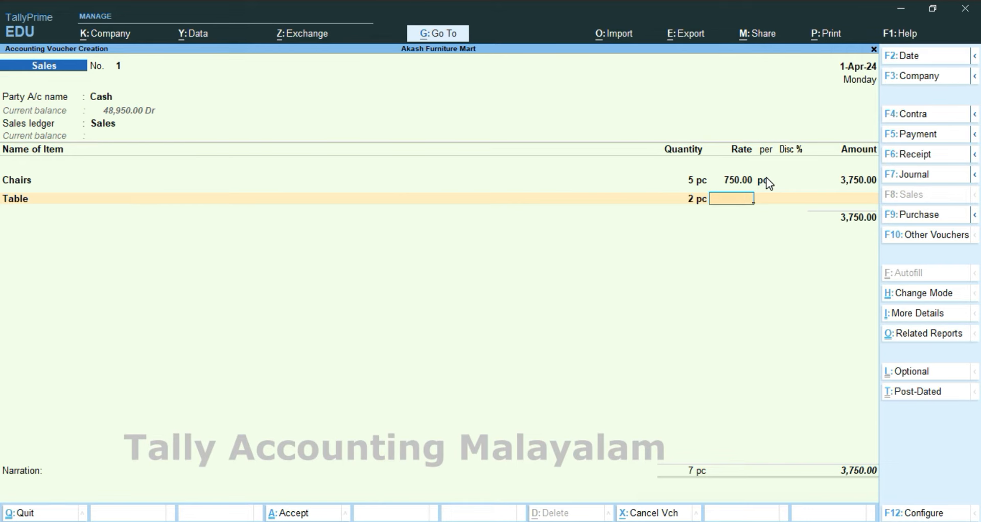
pyautogui.write('1200')
pyautogui.press('Return')
pyautogui.press('Return')
pyautogui.press('Return')
pyautogui.press('Return')
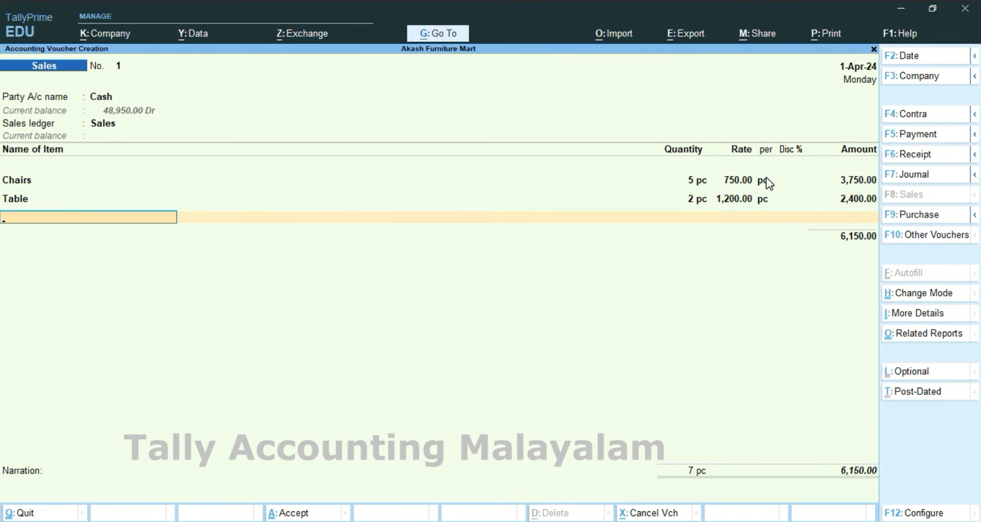
# End the item list and add the Cgst and Sgst ledgers with their calculated tax amounts.
pyautogui.press('Return')
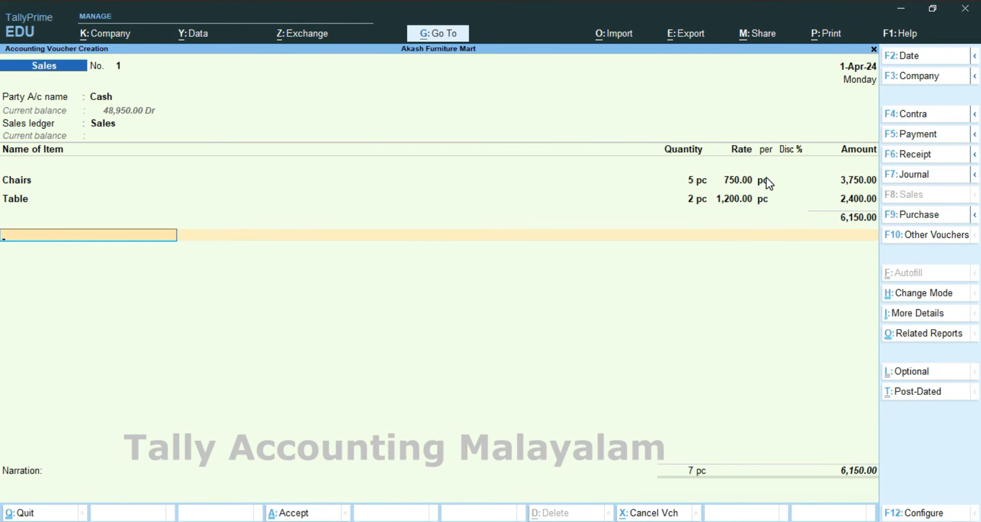
pyautogui.write('c')
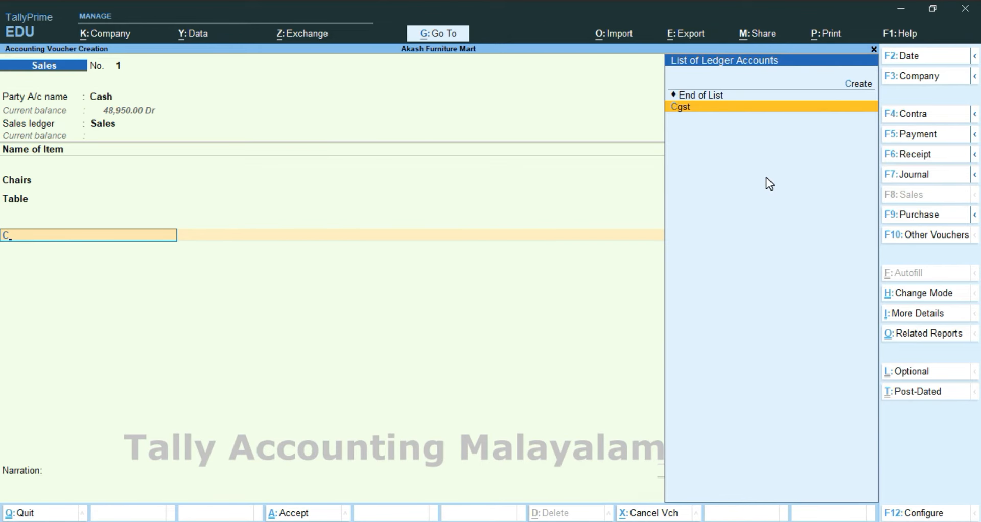
pyautogui.press('Return')
pyautogui.press('Return')
pyautogui.press('Return')
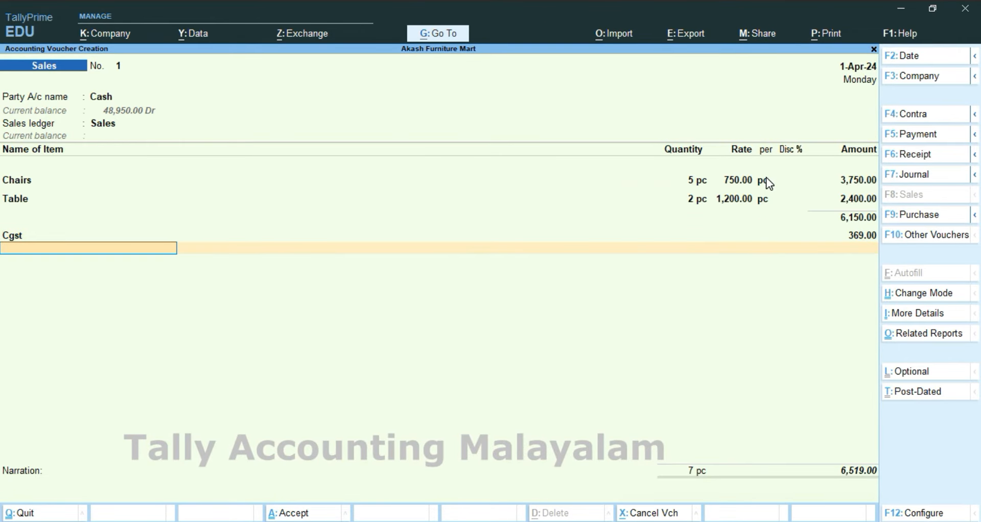
pyautogui.write('sg')
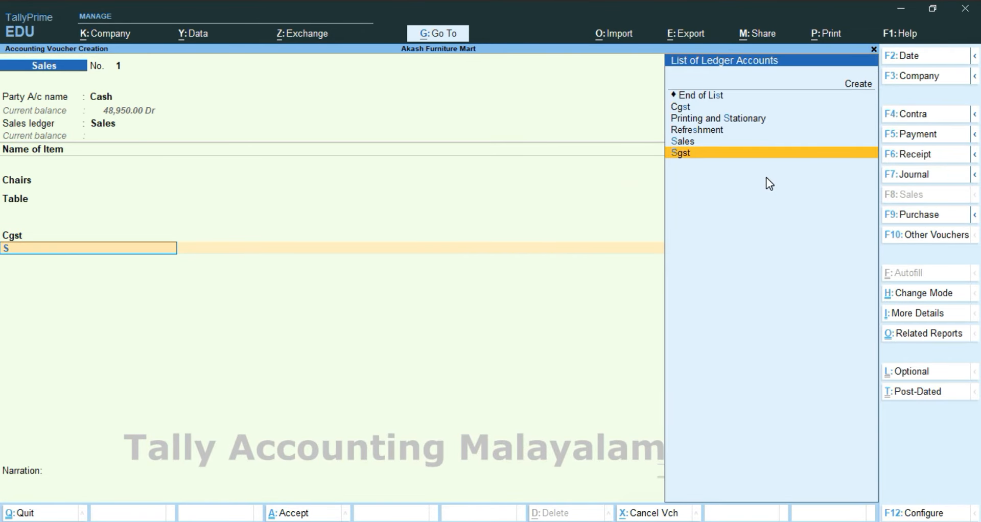
pyautogui.press('Return')
pyautogui.press('Return')
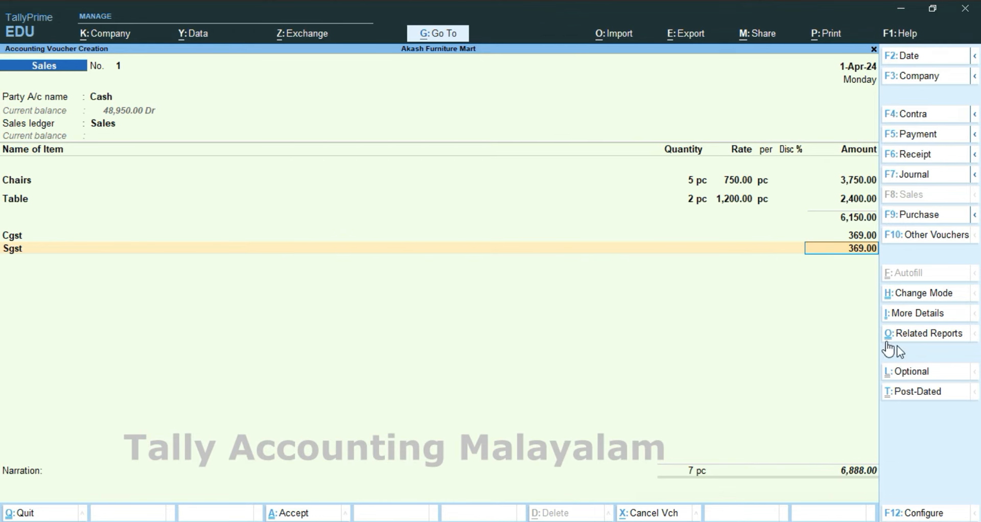
# Examine the detailed GST tax analysis of the sales voucher for the Chairs and Table tax breakdown.
pyautogui.click(928, 335)
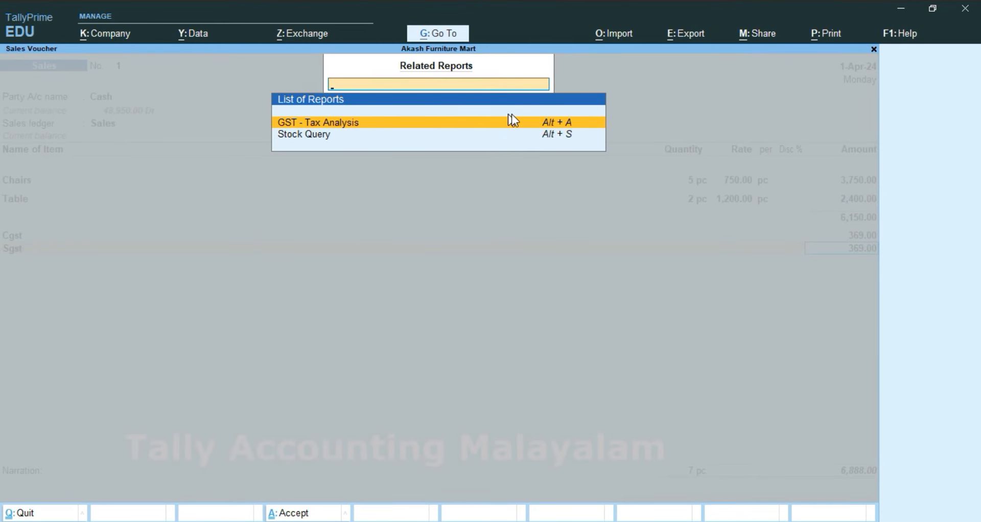
pyautogui.click(556, 126)
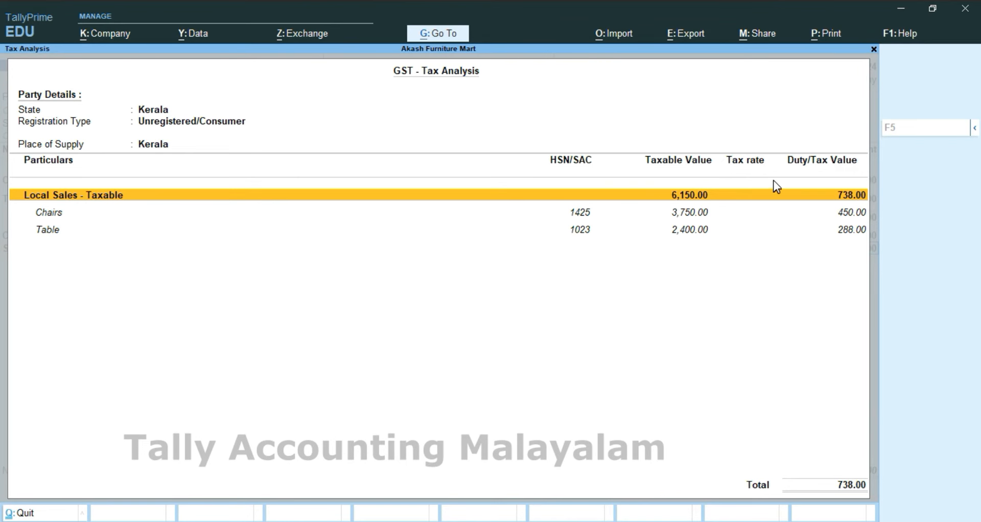
pyautogui.click(974, 128)
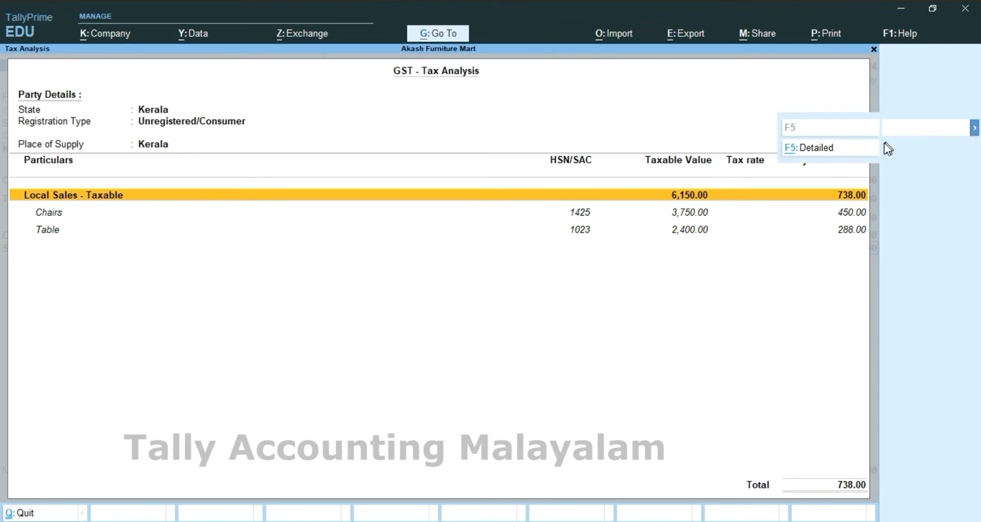
pyautogui.click(829, 148)
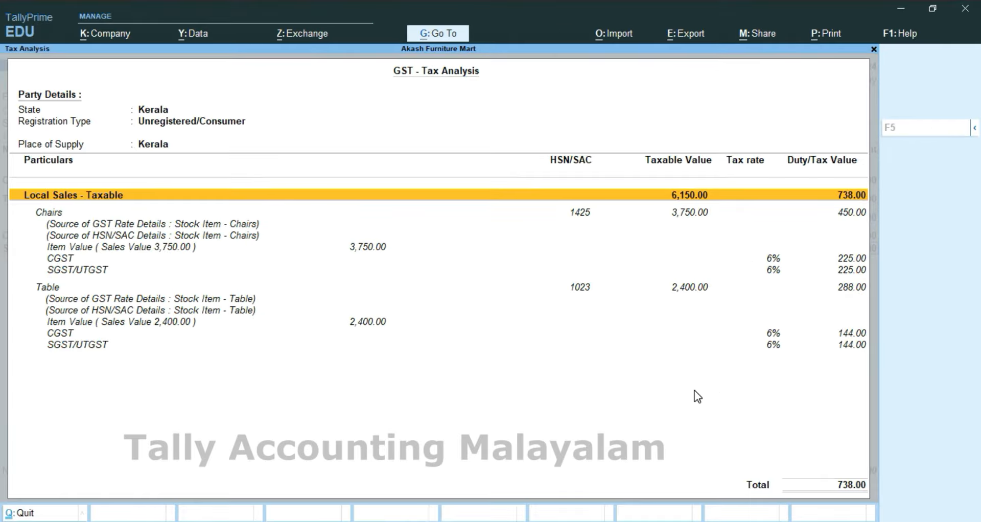
pyautogui.press('Escape')
# Finish the ledger entries and save the cash sales voucher without a narration.
pyautogui.press('Return')
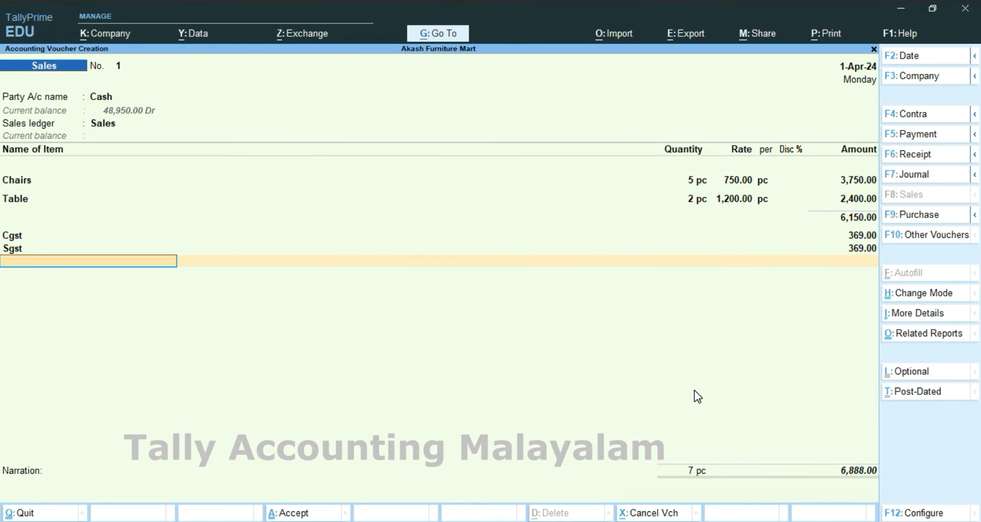
pyautogui.press('Return')
pyautogui.press('Return')
pyautogui.press('Return')
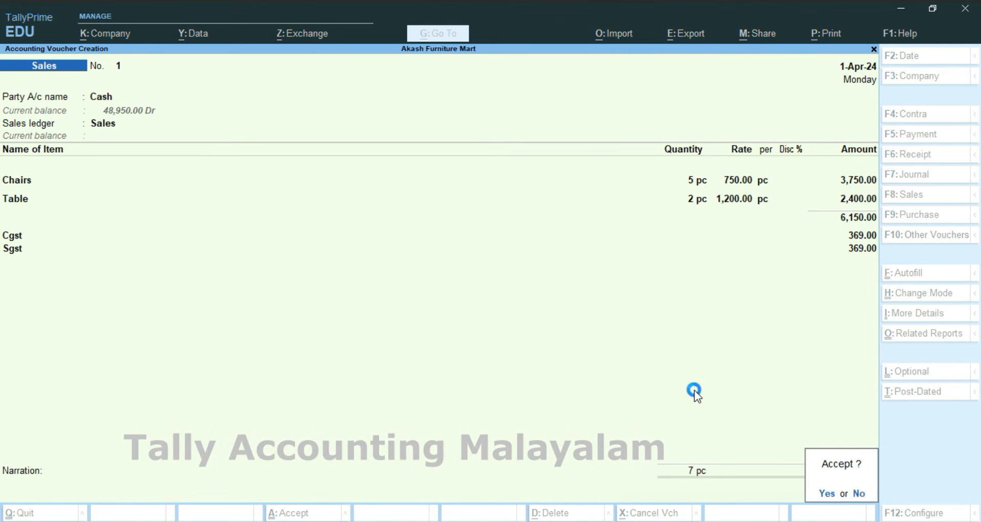
pyautogui.press('Return')
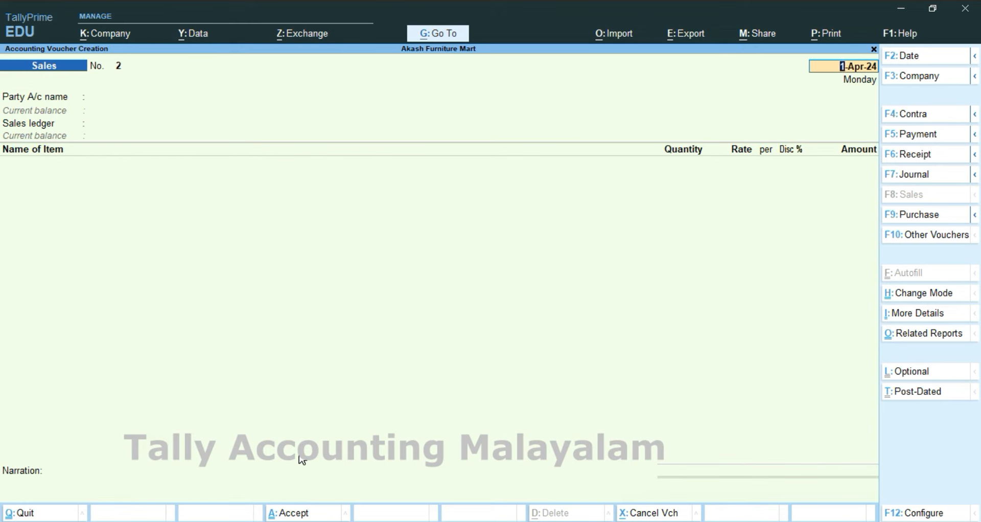
# In a new sales voucher dated 1-Apr-24, create the party ledger Rex Furniture under Sundry Debtors.
pyautogui.press('Return')
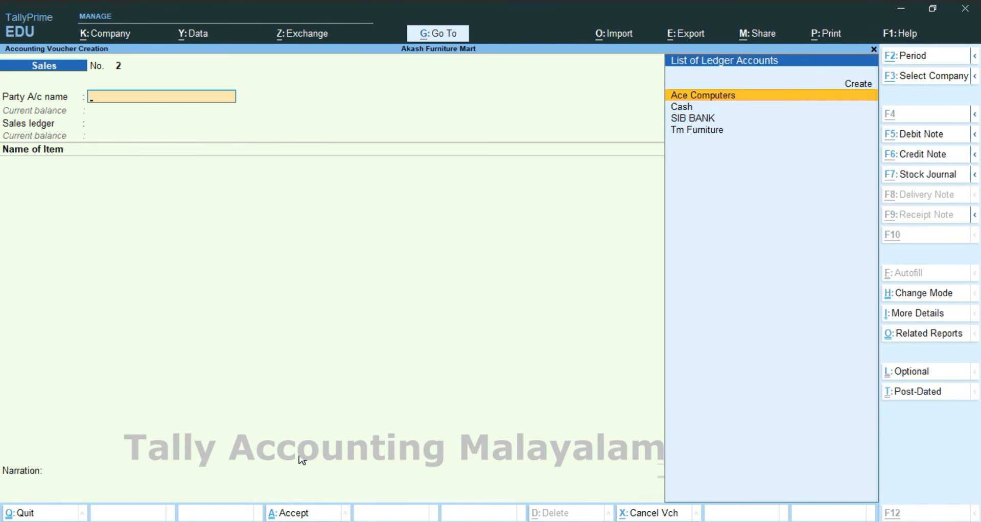
pyautogui.hotkey('alt', 'c')
pyautogui.write('Re')
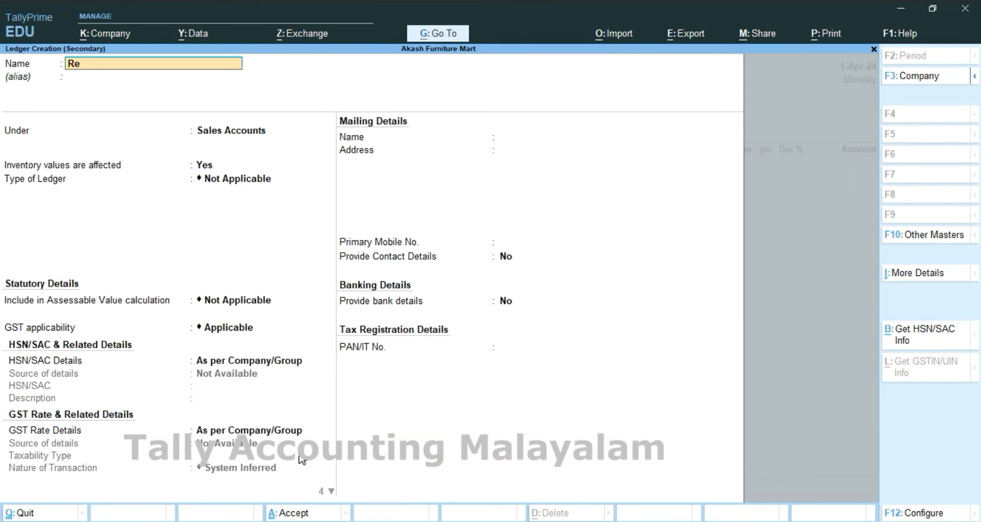
pyautogui.write('x furniture')
pyautogui.press('Return')
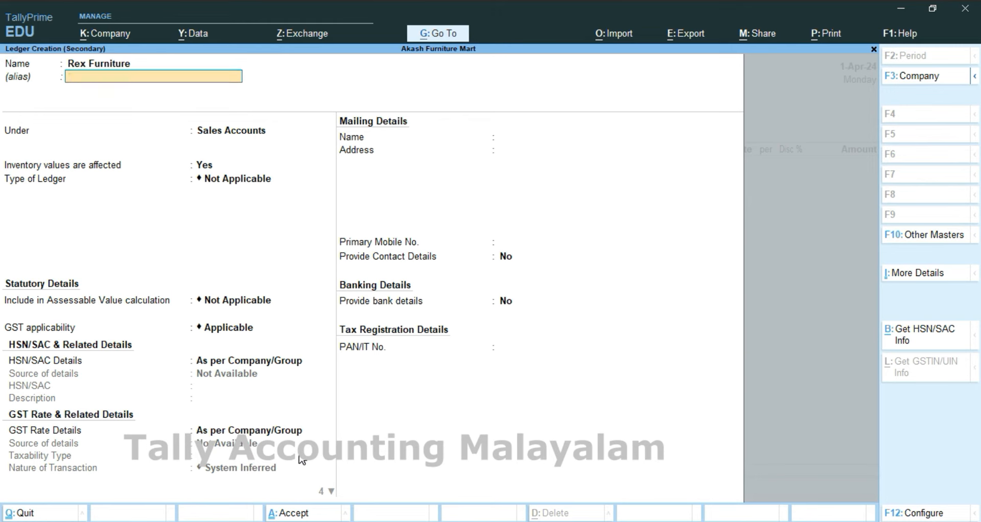
pyautogui.press('Return')
pyautogui.write('S')
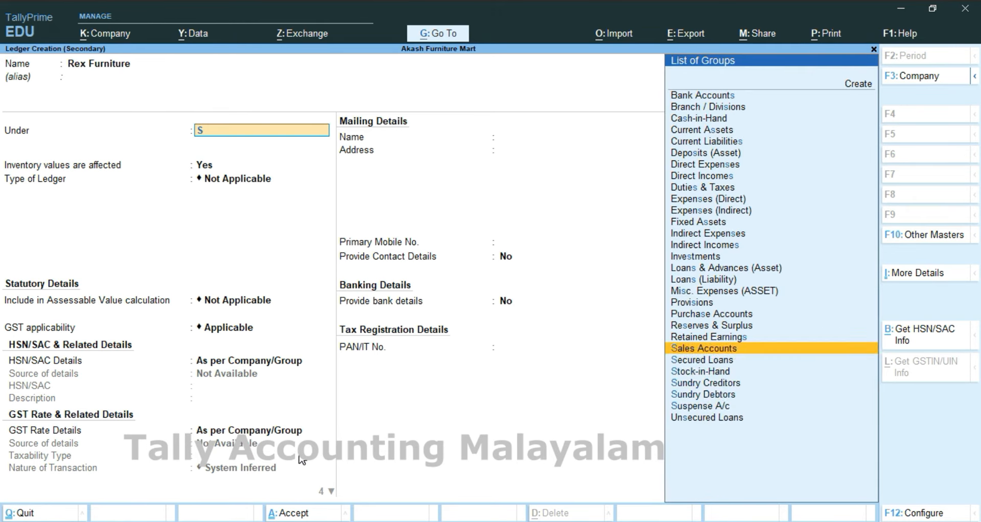
pyautogui.press('Down')
pyautogui.press('Down')
pyautogui.press('Down')
pyautogui.press('Down')
pyautogui.press('Return')
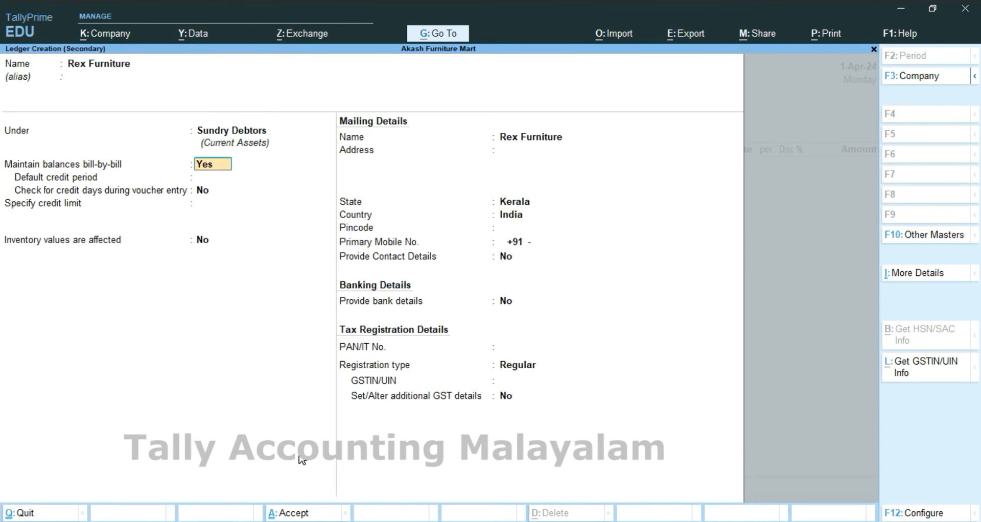
# Save the Rex Furniture ledger with bill-by-bill balances, state Kerala, Regular registration, and the contact, bank and GSTIN fields blank.
pyautogui.press('Return')
pyautogui.press('Return')
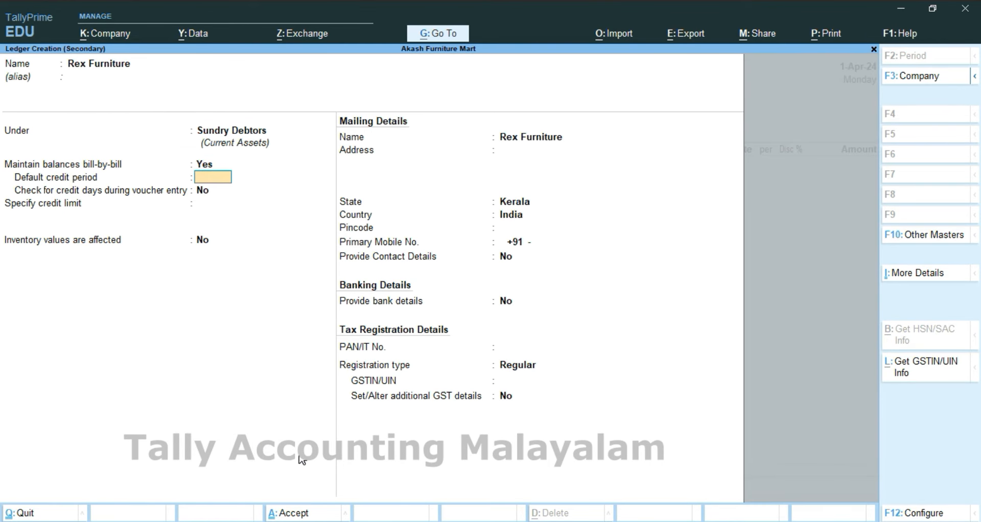
pyautogui.press('Return')
pyautogui.press('Return')
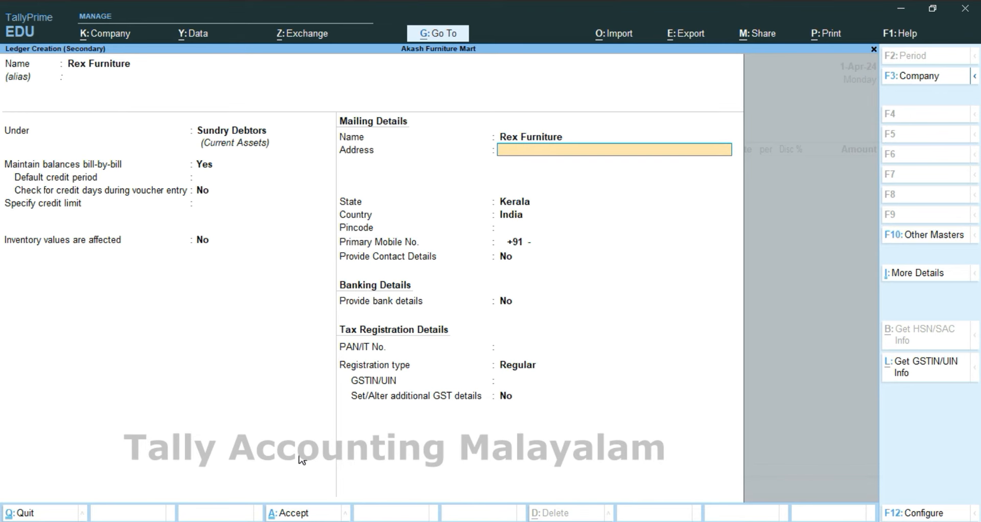
pyautogui.press('Return')
pyautogui.press('Return')
pyautogui.press('Return')
pyautogui.press('Return')
pyautogui.press('Return')
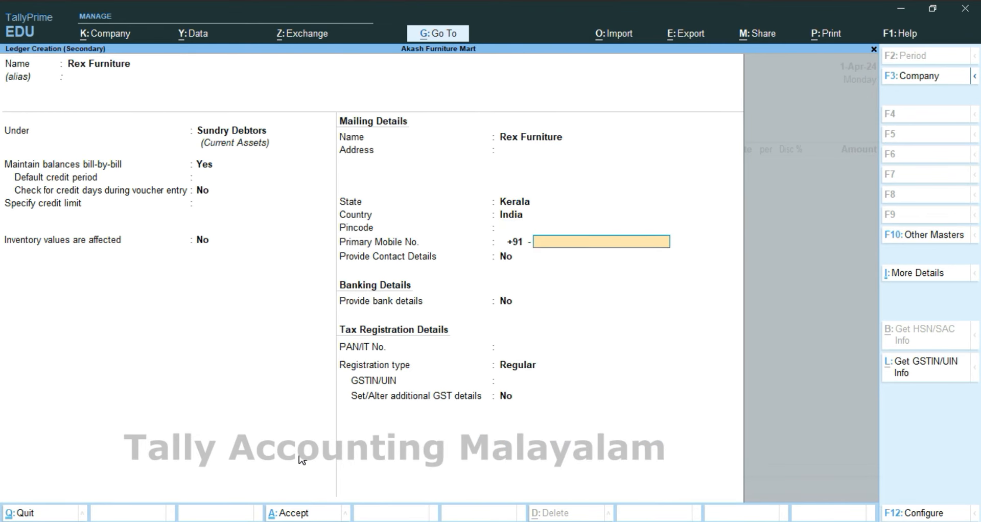
pyautogui.press('Return')
pyautogui.press('Return')
pyautogui.press('Return')
pyautogui.press('Return')
pyautogui.press('Return')
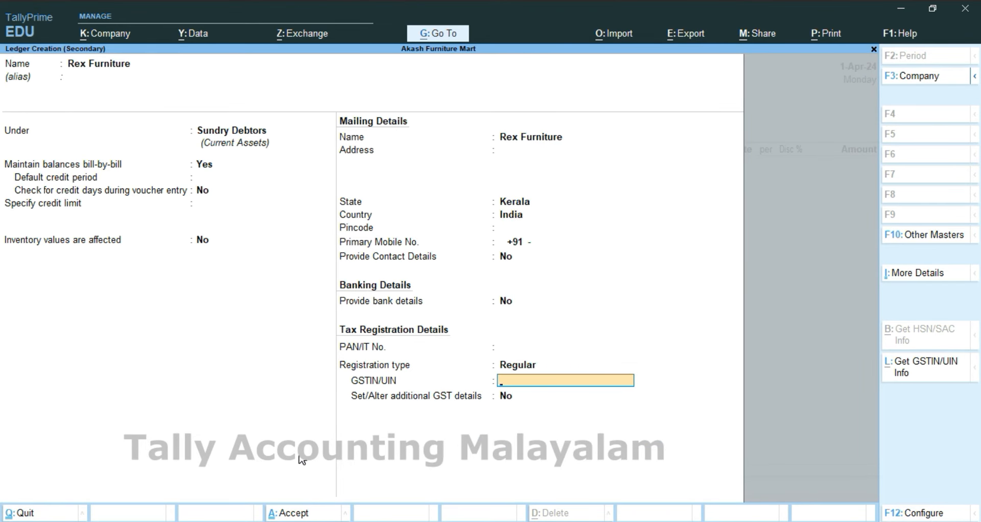
pyautogui.press('Return')
pyautogui.press('Return')
pyautogui.press('Return')
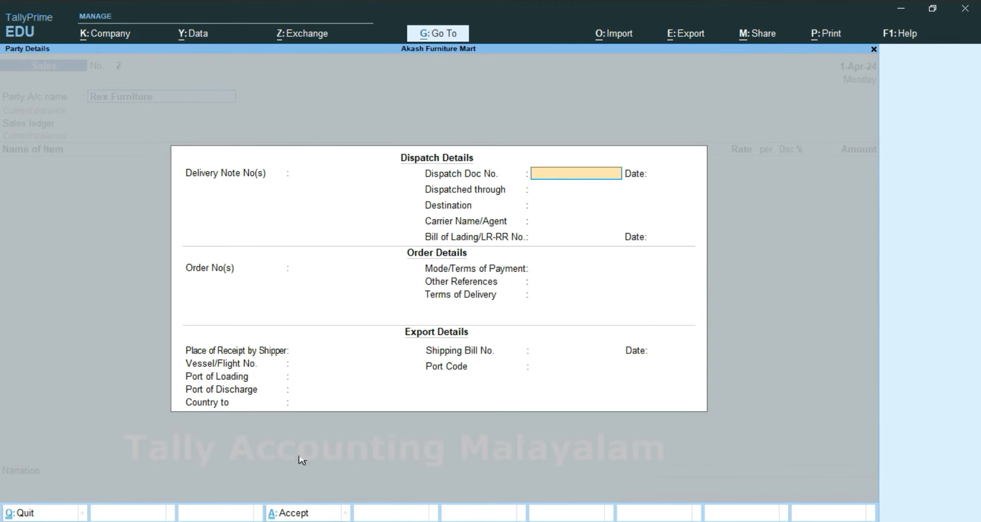
# Leave the dispatch, order and export details blank and accept the Rex Furniture party details with Kerala as place of supply.
pyautogui.press('Return')
pyautogui.press('Return')
pyautogui.press('Return')
pyautogui.press('Return')
pyautogui.press('Return')
pyautogui.press('Return')
pyautogui.press('Return')
pyautogui.press('Return')
pyautogui.press('Return')
pyautogui.press('Return')
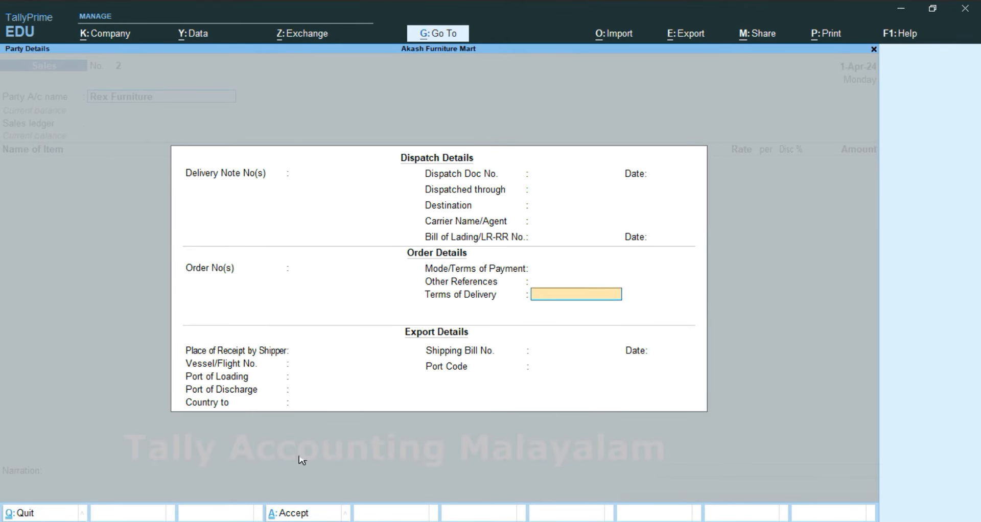
pyautogui.press('Return')
pyautogui.press('Return')
pyautogui.press('Return')
pyautogui.press('Return')
pyautogui.press('Return')
pyautogui.press('Return')
pyautogui.press('Return')
pyautogui.press('Return')
pyautogui.press('Return')
pyautogui.press('Return')
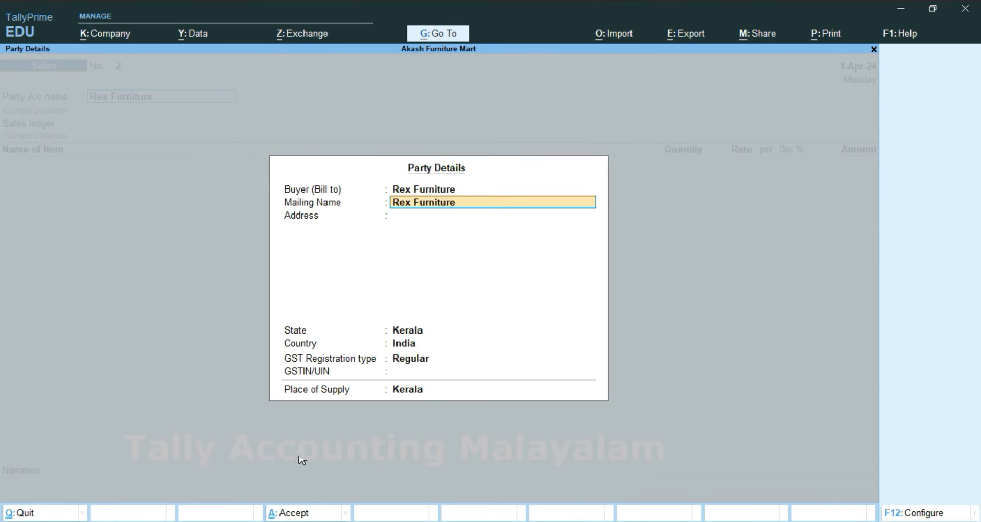
pyautogui.press('Return')
pyautogui.press('Return')
pyautogui.press('Return')
pyautogui.press('Return')
pyautogui.press('Return')
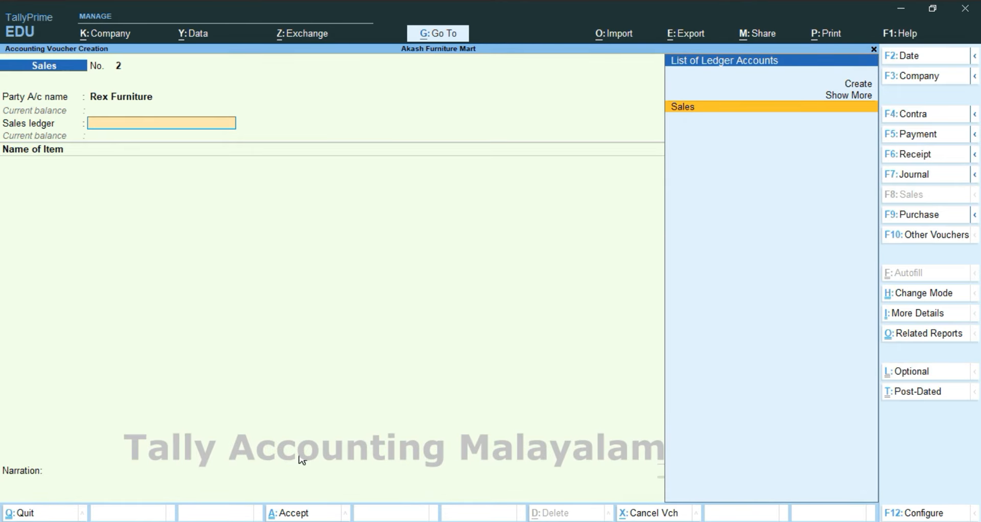
# Choose the Sales ledger and add 3 pc of Cubboard at a rate of 29,000 per pc.
pyautogui.press('Return')
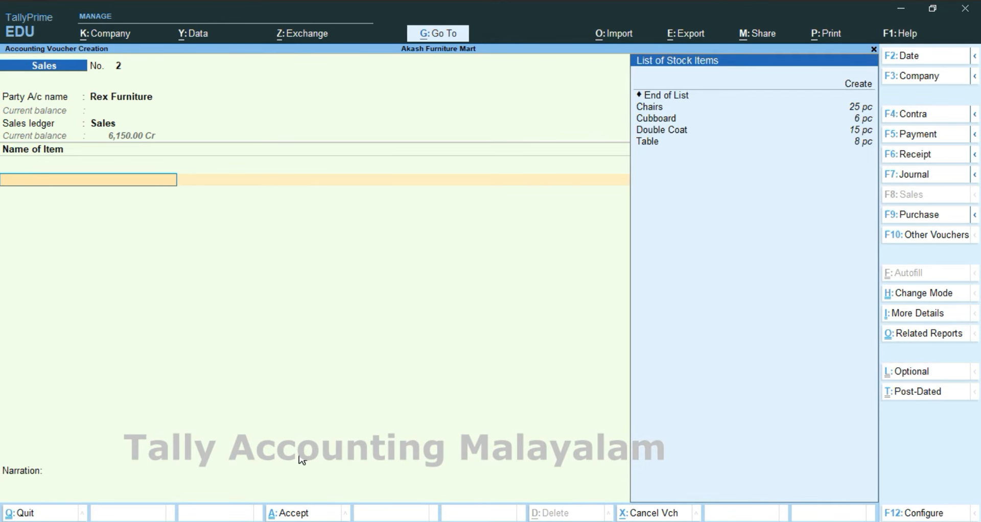
pyautogui.press('Down')
pyautogui.press('Down')
pyautogui.press('Down')
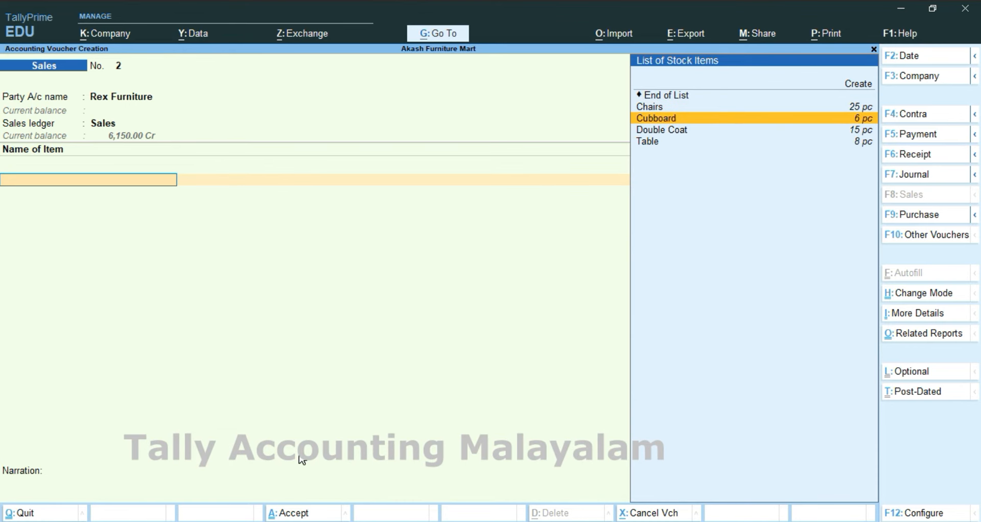
pyautogui.press('Return')
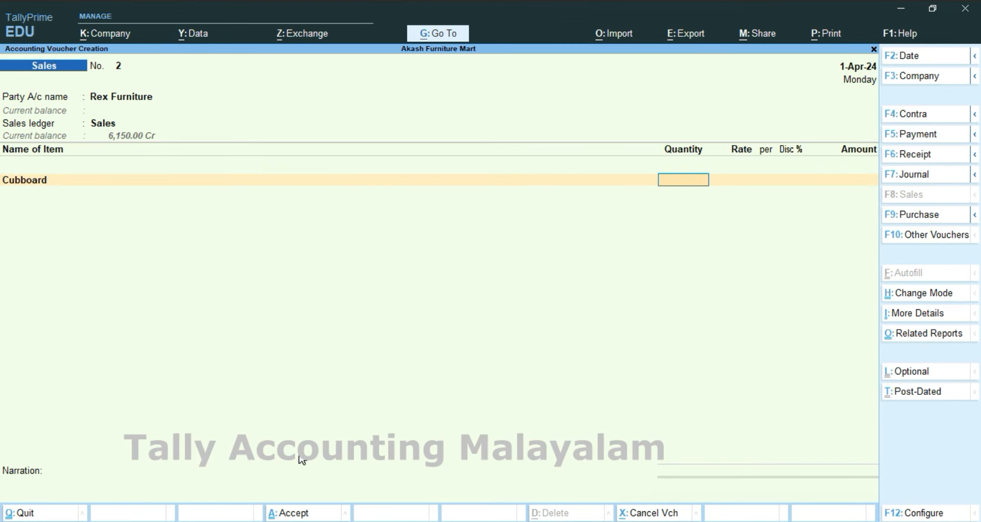
pyautogui.write('3')
pyautogui.press('Return')
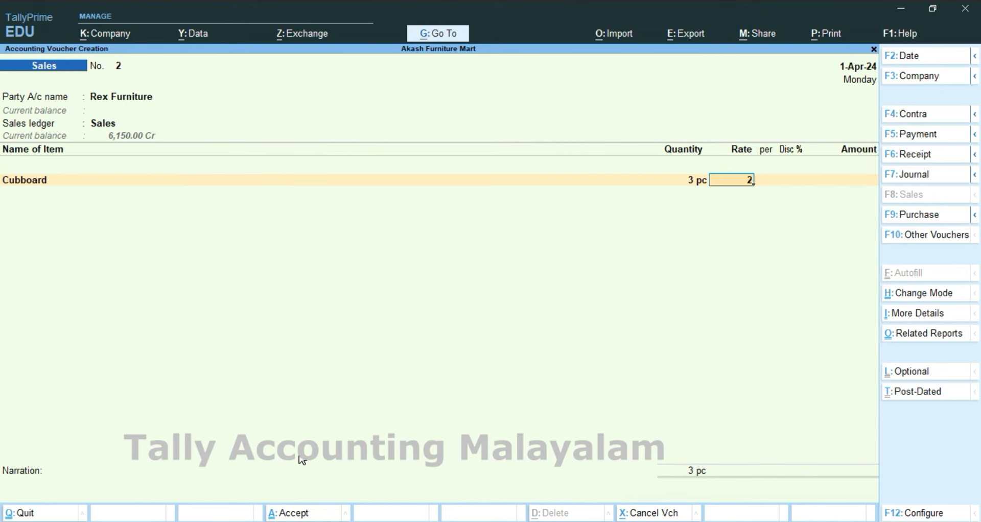
pyautogui.write('9000')
pyautogui.press('Return')
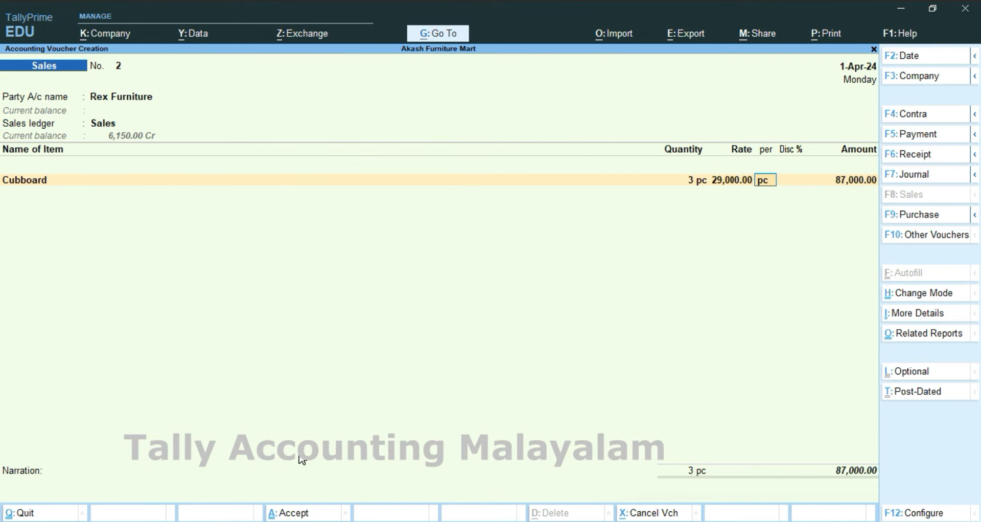
pyautogui.press('Return')
pyautogui.press('Return')
pyautogui.press('Return')
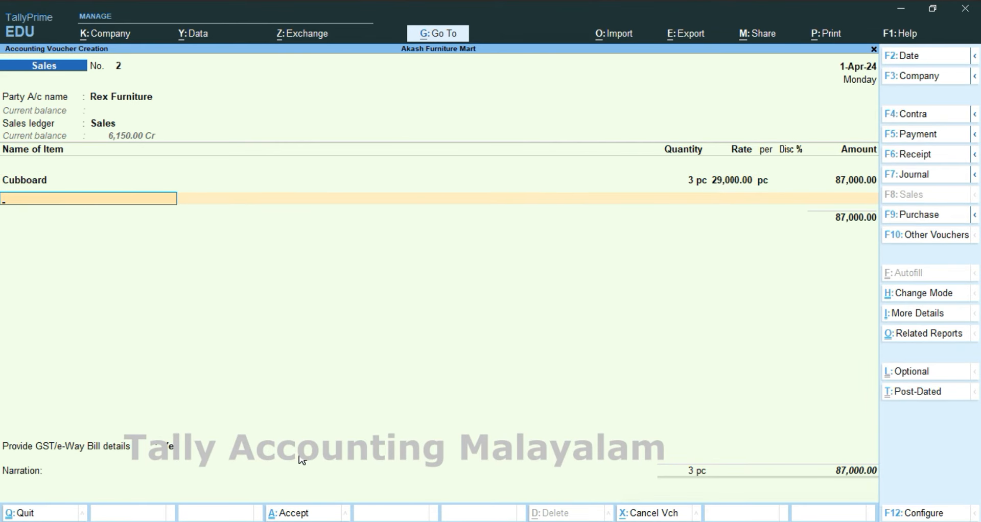
# Select Double Coat as the second item and check its purchase rate in the Stock Query.
pyautogui.press('Down')
pyautogui.press('Down')
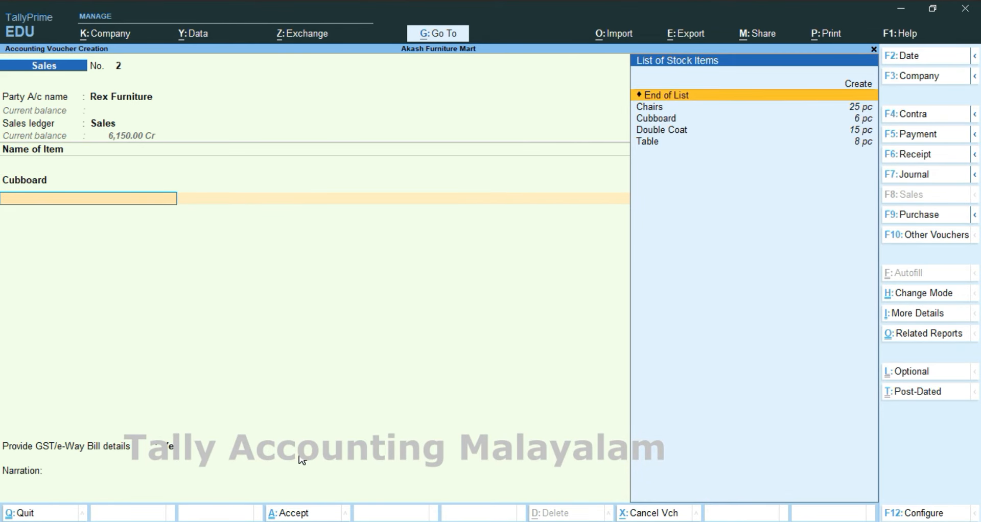
pyautogui.press('Down')
pyautogui.press('Down')
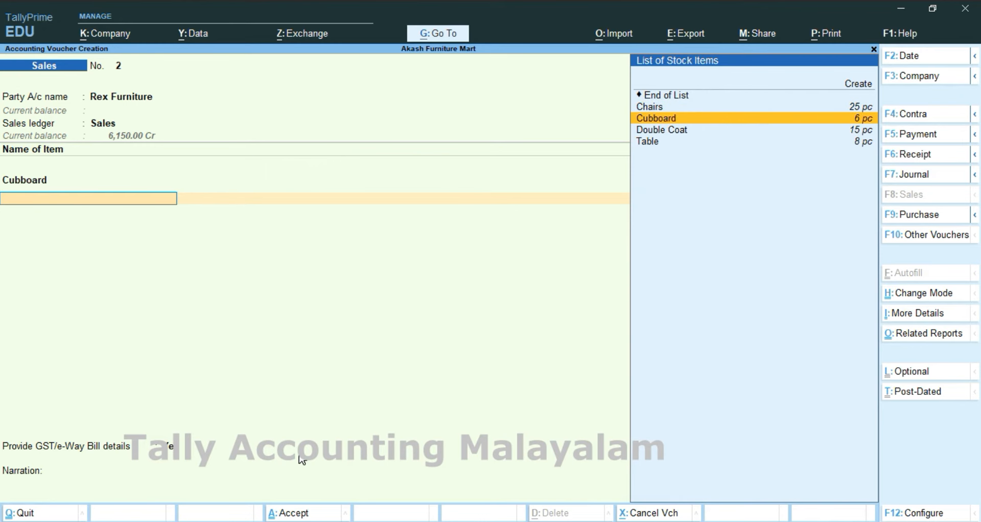
pyautogui.press('Down')
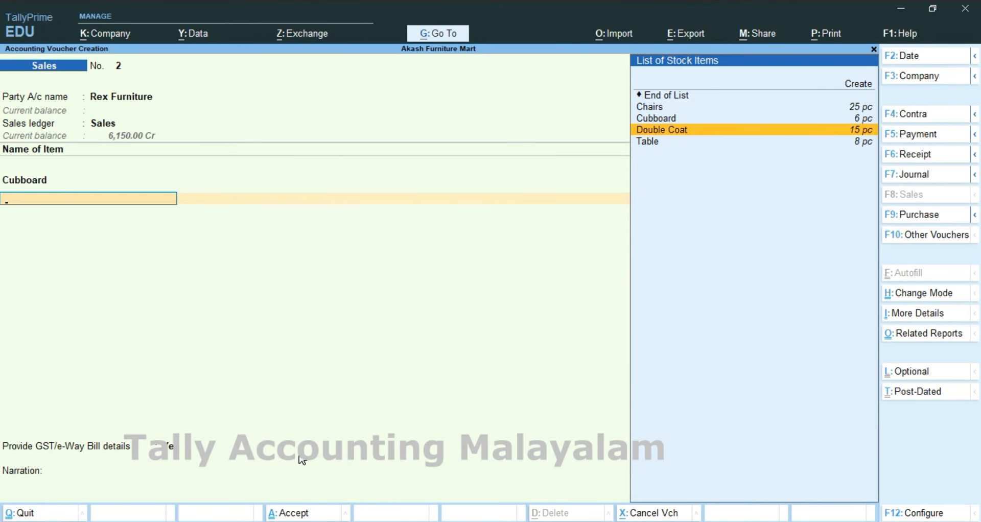
pyautogui.press('Return')
pyautogui.press('Escape')
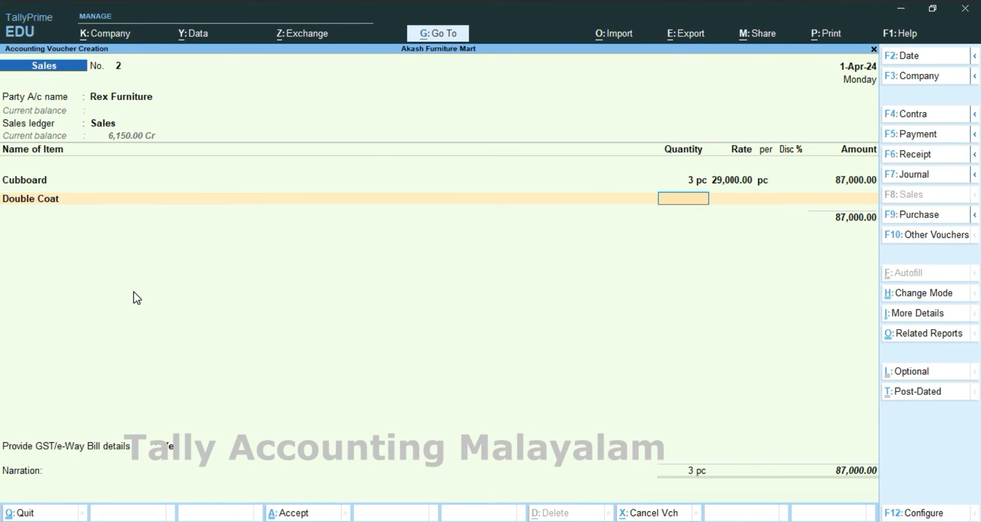
pyautogui.press('alt')
pyautogui.hotkey('alt', 's')
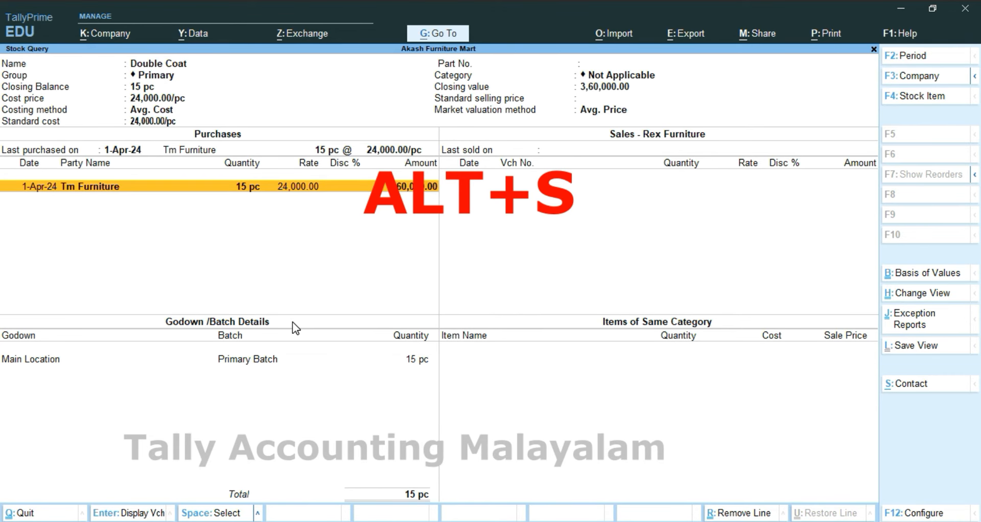
pyautogui.press('Escape')
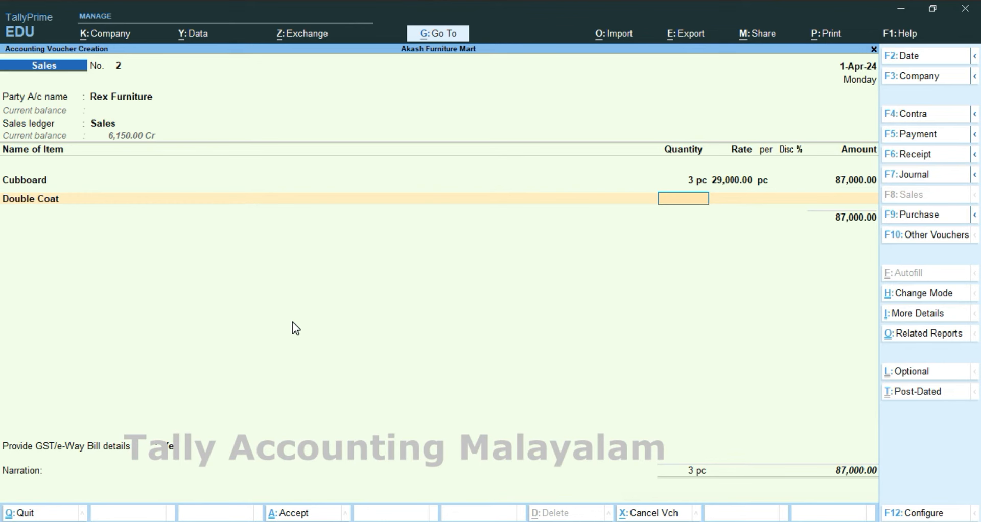
# Set the Double Coat line to 3 pc at a rate of 27,500 per pc, without a discount.
pyautogui.write('3')
pyautogui.press('Return')
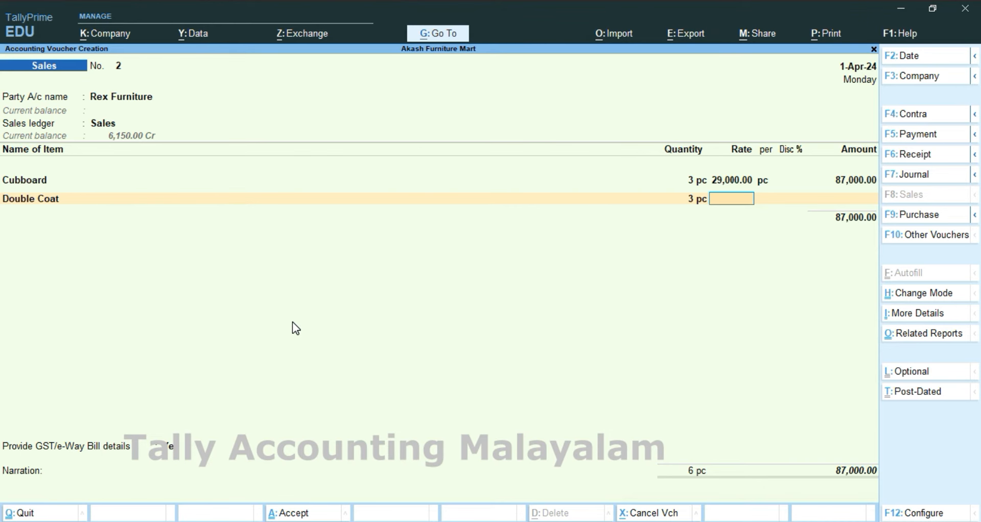
pyautogui.write('27500')
pyautogui.press('Return')
pyautogui.press('Return')
pyautogui.press('Return')
pyautogui.press('Return')
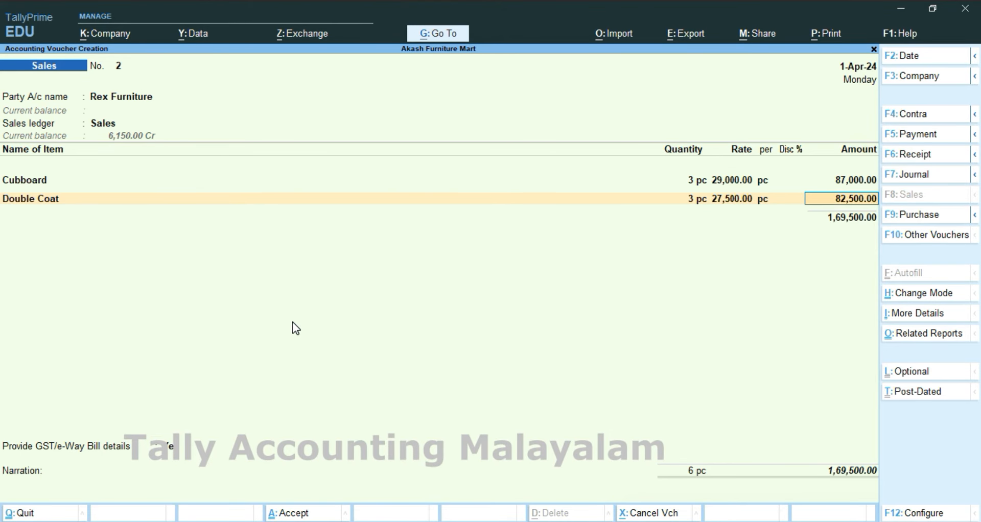
# Select Table as the third item and check its purchase rate in the Stock Query.
pyautogui.press('Down')
pyautogui.press('Down')
pyautogui.press('Down')
pyautogui.press('Down')
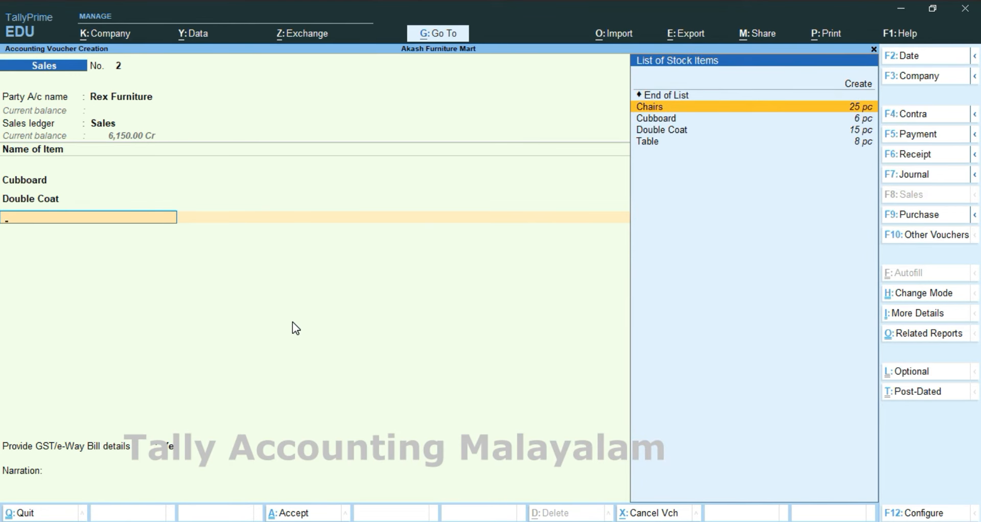
pyautogui.press('Down')
pyautogui.press('Down')
pyautogui.press('Down')
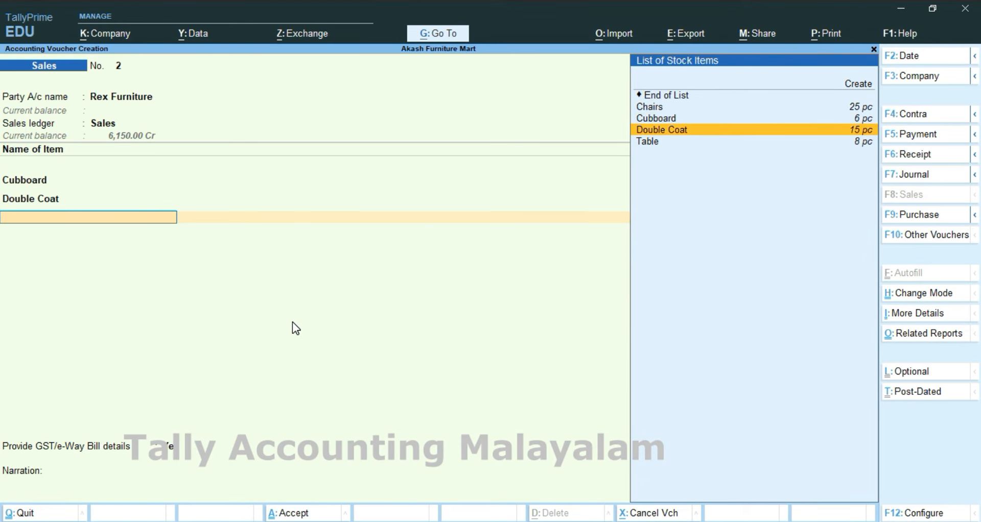
pyautogui.press('Return')
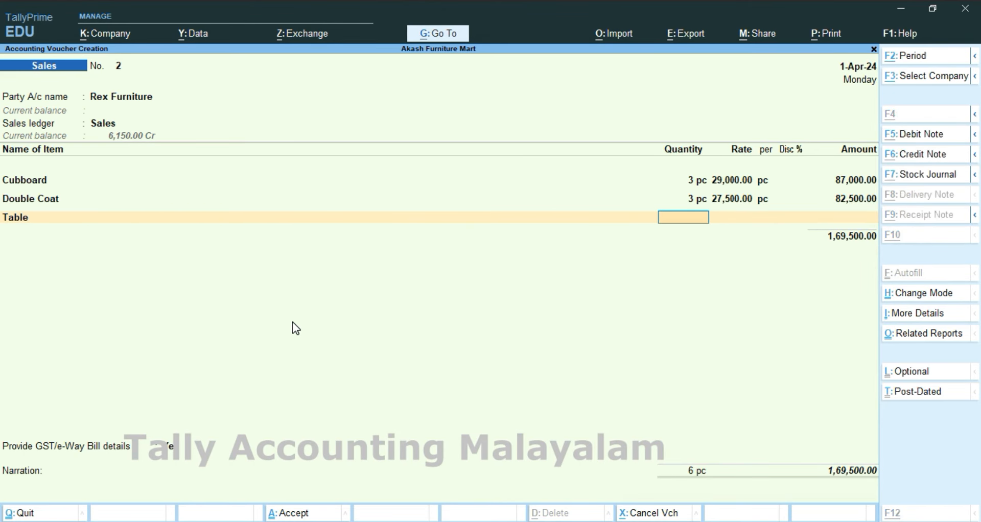
pyautogui.hotkey('alt', 's')
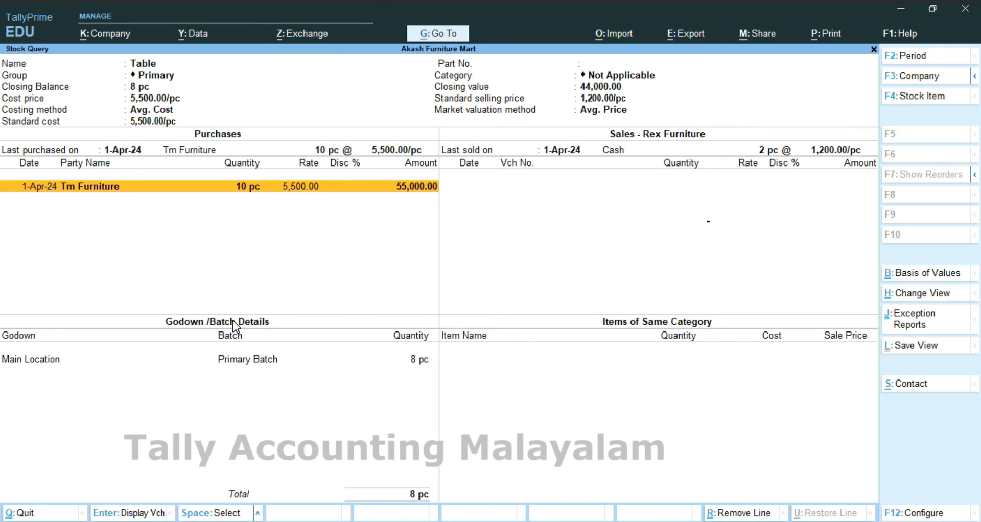
pyautogui.press('Escape')
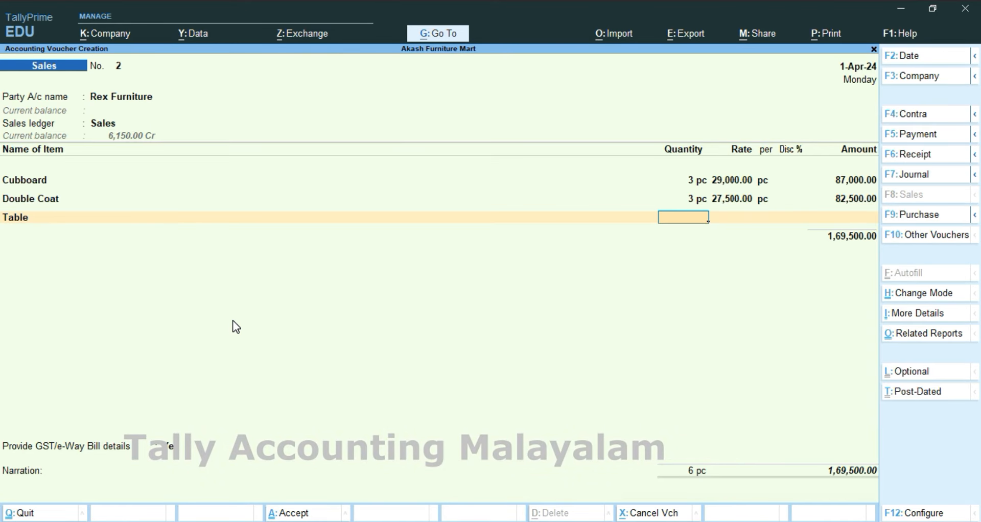
# Set the Table line to 3 pc at a rate of 6,500 per pc, without a discount.
pyautogui.write('3')
pyautogui.press('Return')
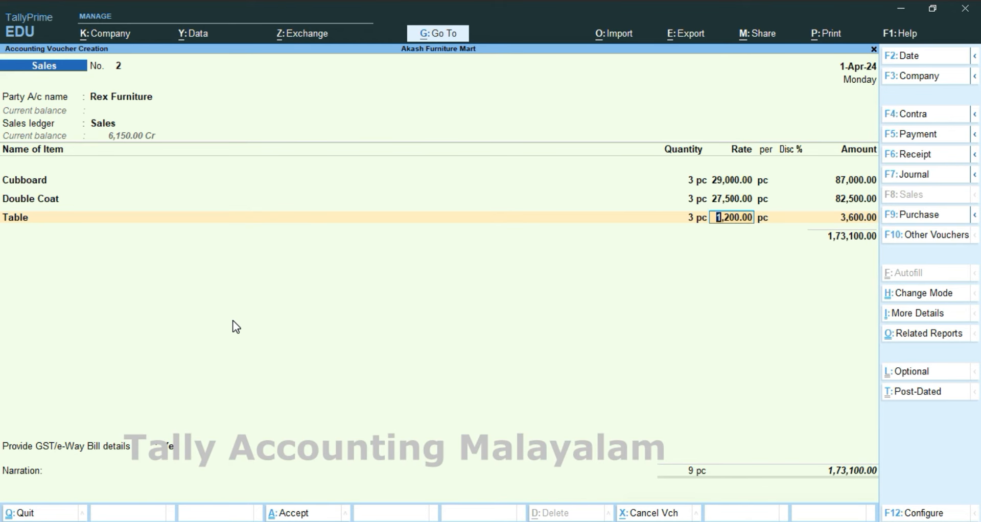
pyautogui.write('6500')
pyautogui.press('Return')
pyautogui.press('Return')
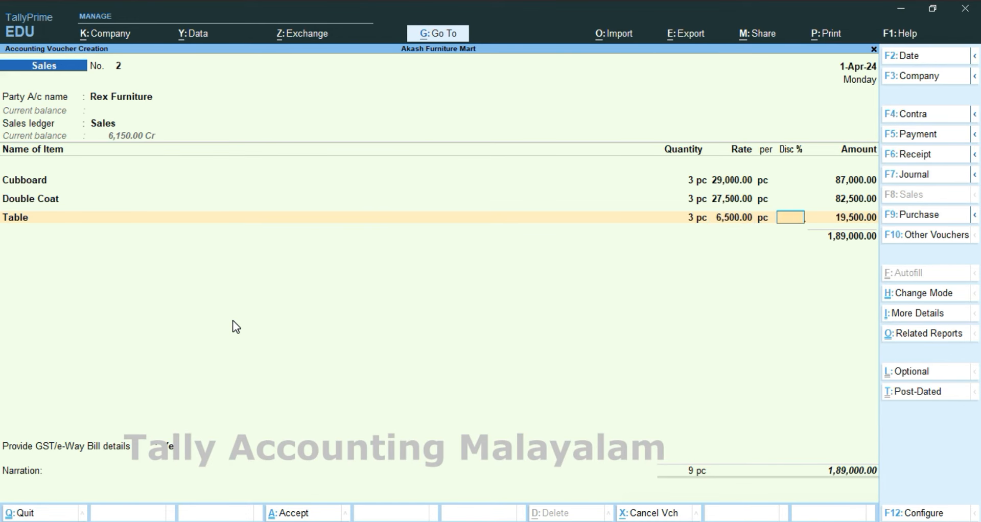
pyautogui.press('Return')
pyautogui.press('Return')
# End the item list and set Provide GST/e-Way Bill details to No.
pyautogui.press('Return')
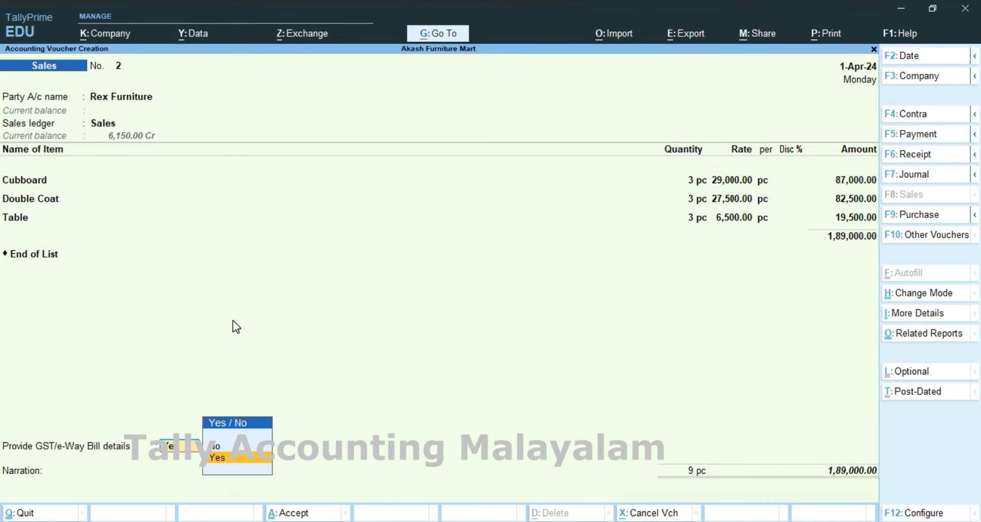
pyautogui.press('Up')
pyautogui.press('Return')
pyautogui.press('Return')
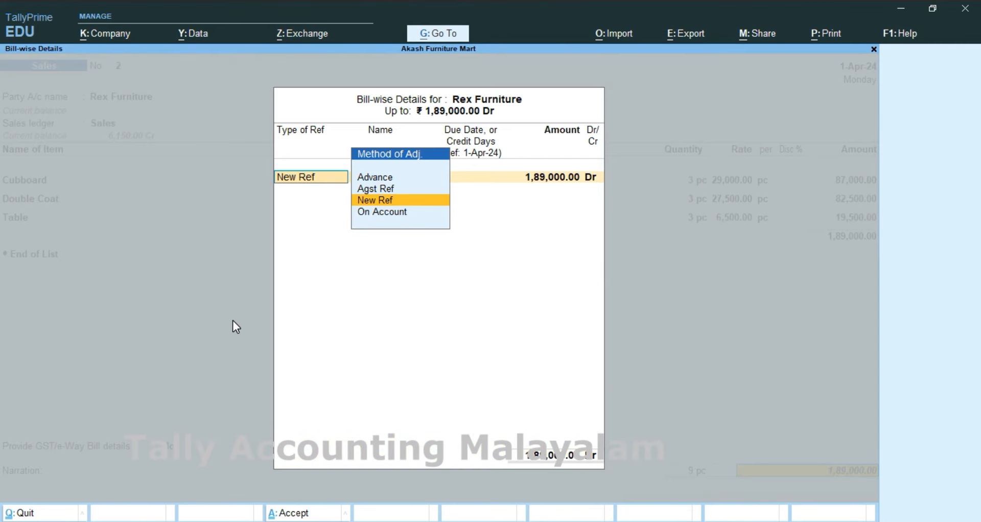
# Record the bill-wise details for Rex Furniture as New Ref 2 for 1,89,000.00 Dr.
pyautogui.press('Return')
pyautogui.press('Return')
pyautogui.press('Return')
pyautogui.press('Return')
pyautogui.press('Return')
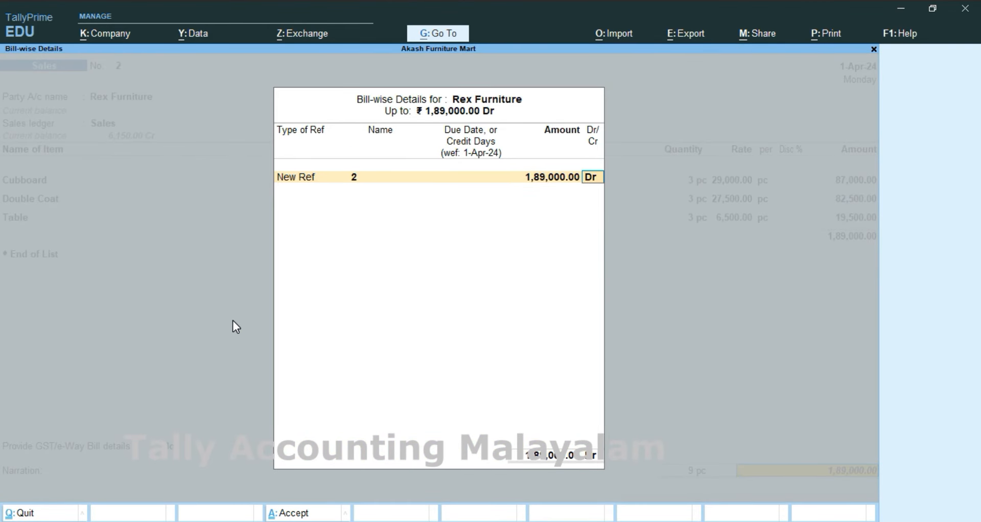
pyautogui.press('Return')
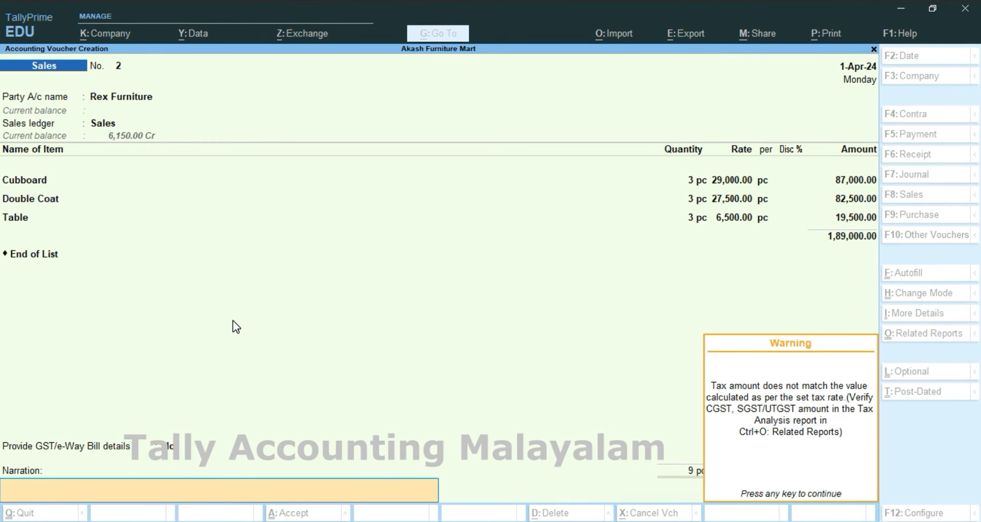
# Return to the ledger lines below the items and add the Cgst ledger without a description.
pyautogui.press('Return')
pyautogui.press('Escape')
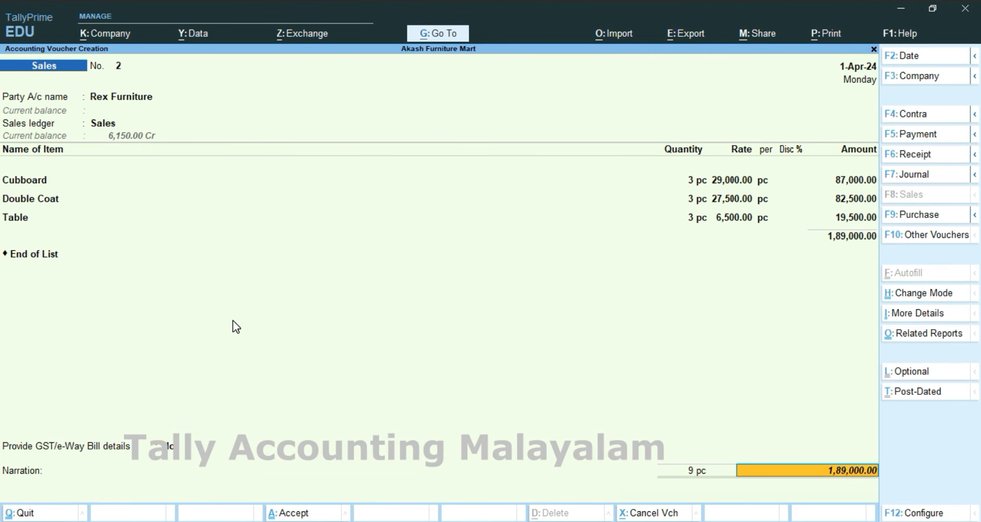
pyautogui.press('BackSpace')
pyautogui.press('BackSpace')
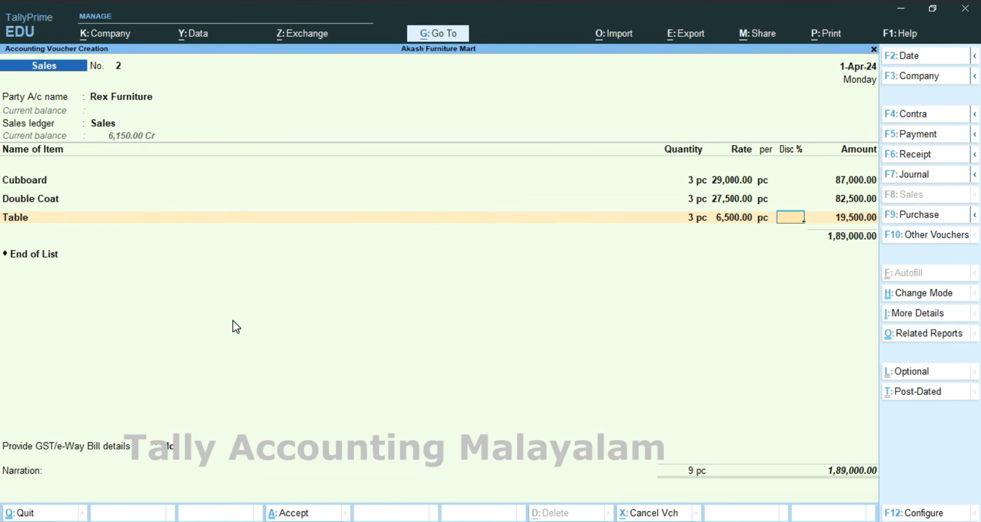
pyautogui.press('Return')
pyautogui.press('Return')
pyautogui.press('Return')
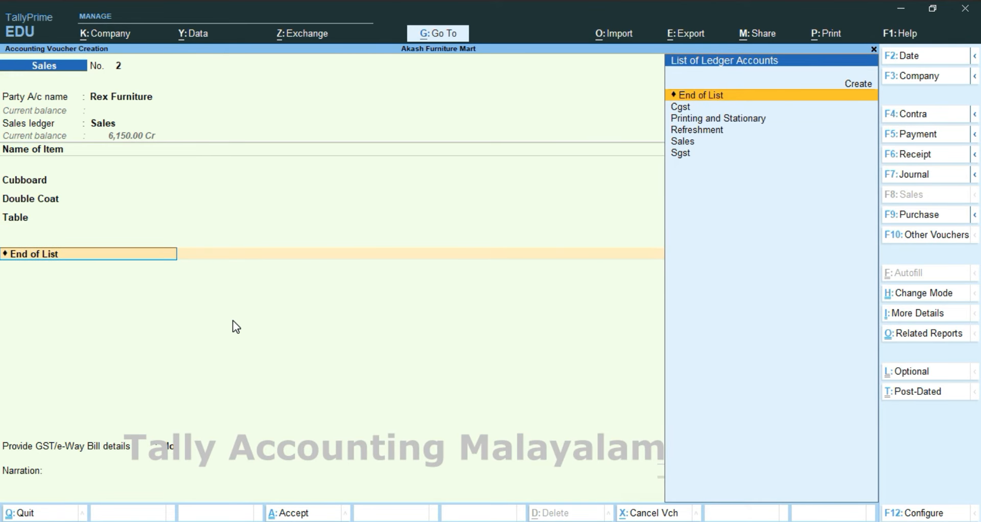
pyautogui.press('Down')
pyautogui.press('Return')
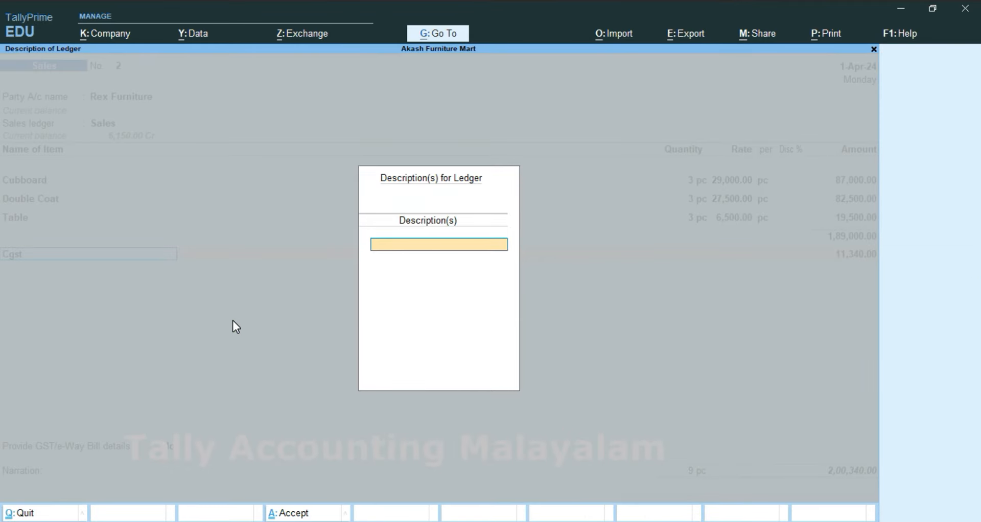
pyautogui.press('Return')
pyautogui.press('Return')
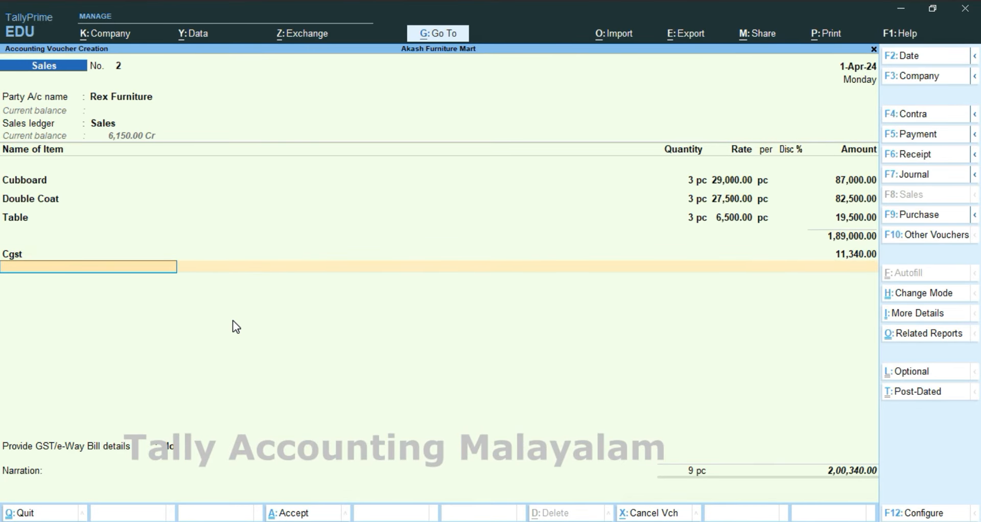
# Add the Sgst ledger below Cgst without a description and end the ledger list.
pyautogui.press('Down')
pyautogui.press('Down')
pyautogui.press('Down')
pyautogui.press('Down')
pyautogui.press('Down')
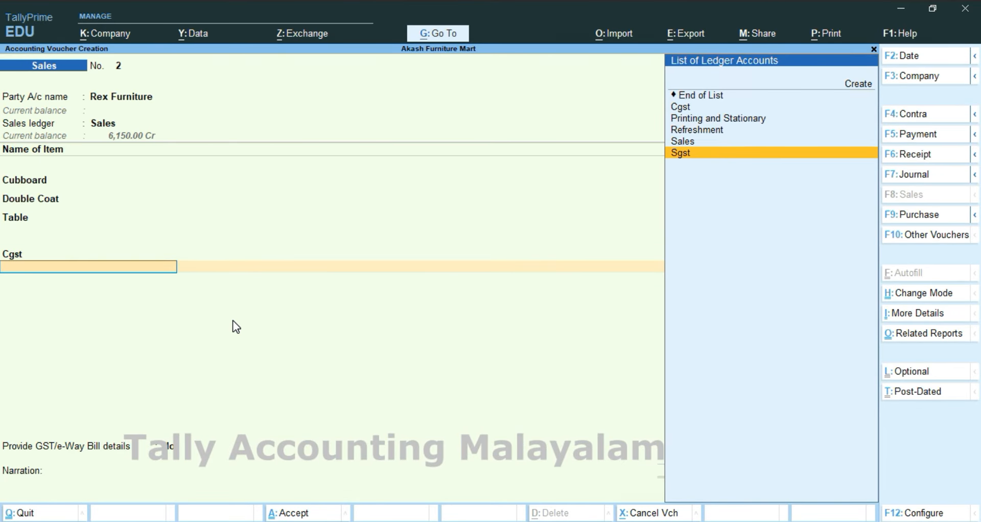
pyautogui.press('Return')
pyautogui.press('Return')
pyautogui.press('Return')
pyautogui.press('Return')
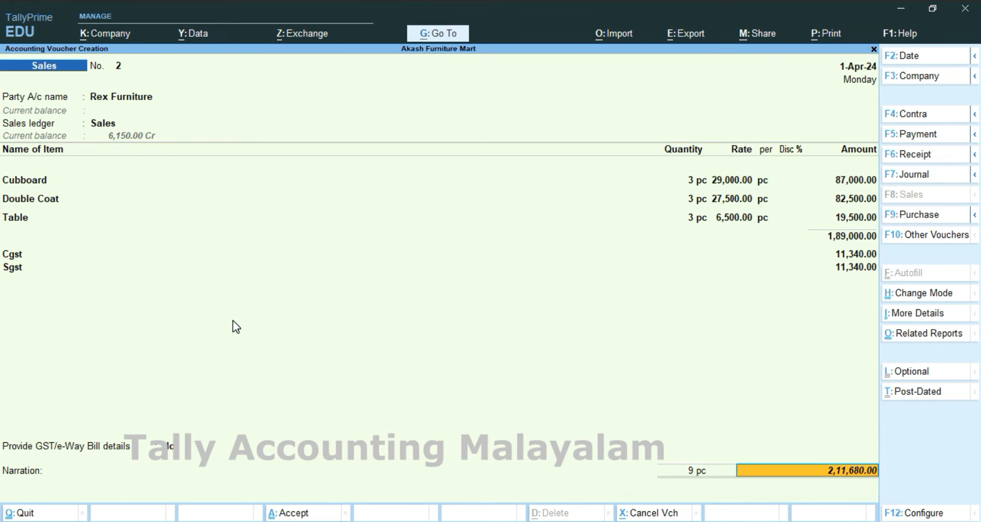
# Record the bill-wise details for Rex Furniture as New Ref 2 with 25 credit days for 2,11,680.00 Dr.
pyautogui.press('Return')
pyautogui.press('Return')
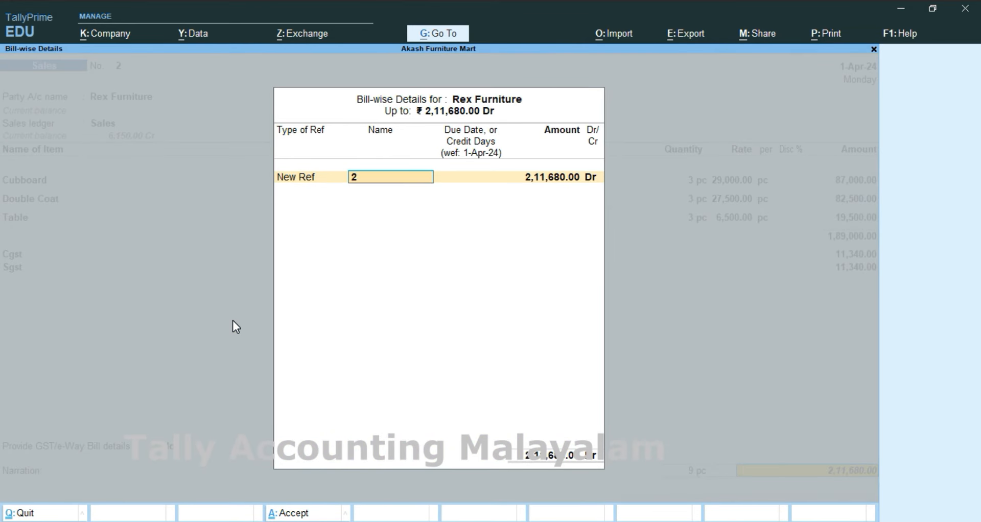
pyautogui.press('Return')
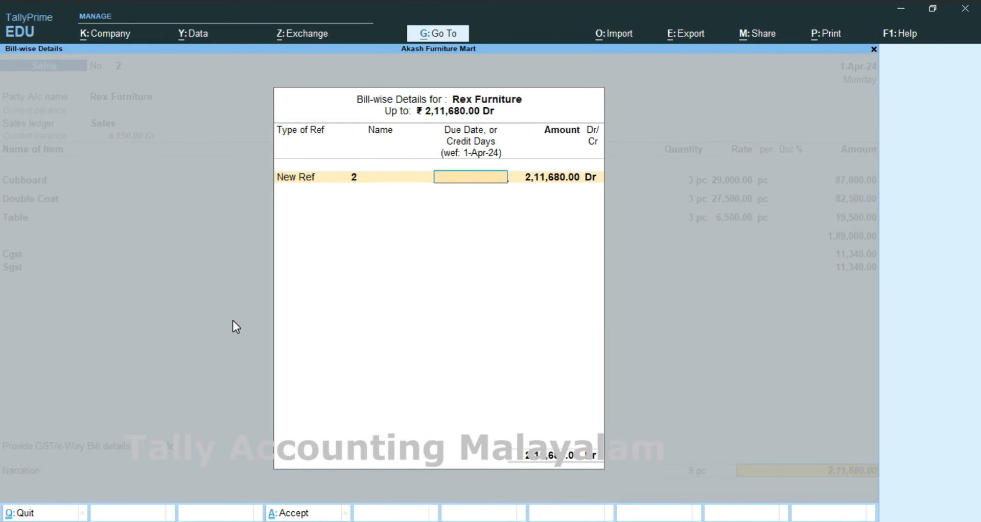
pyautogui.write('25')
pyautogui.press('Return')
pyautogui.press('Return')
pyautogui.press('Return')
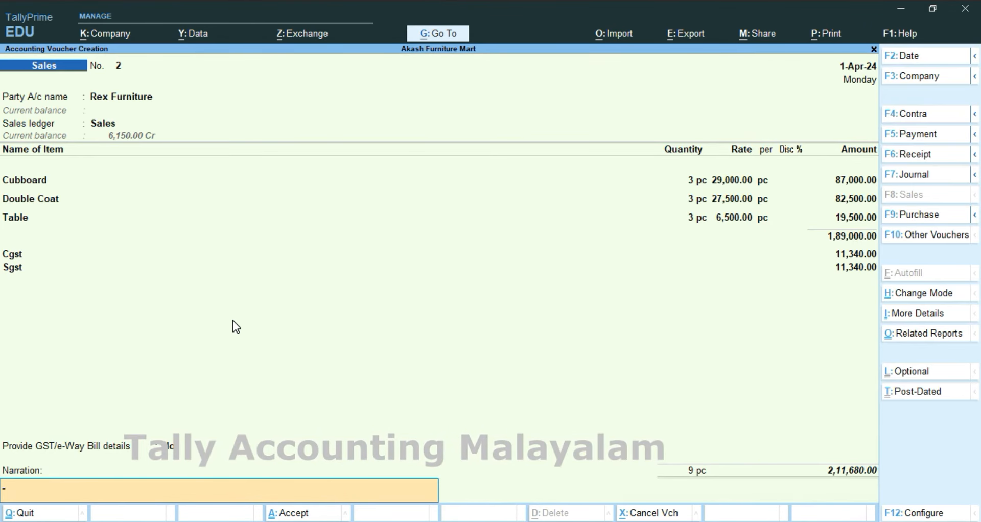
# Accept the Rex Furniture sales voucher without a narration.
pyautogui.press('Return')
pyautogui.press('Return')
pyautogui.press('n')
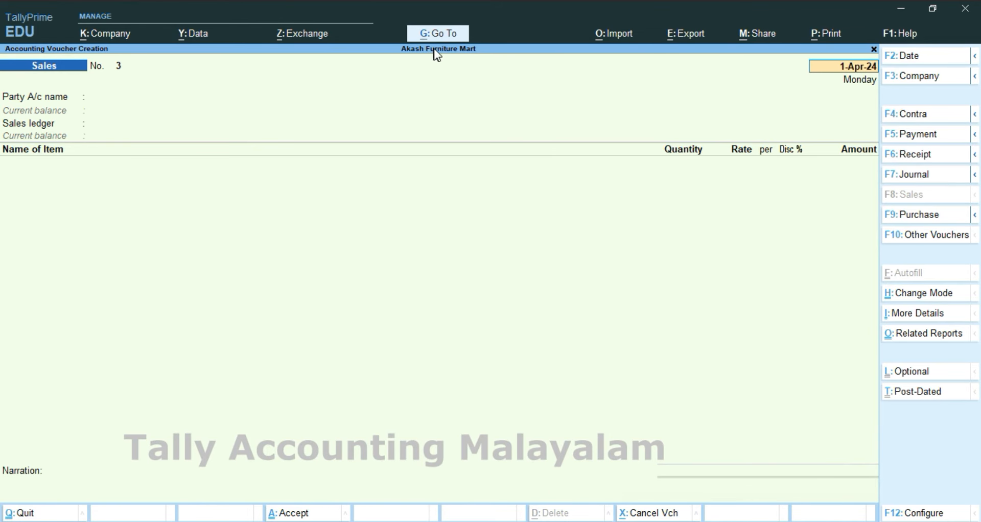
# Open the Bills Receivable report and examine the pending Rex Furniture bill with its item details.
pyautogui.click(443, 34)
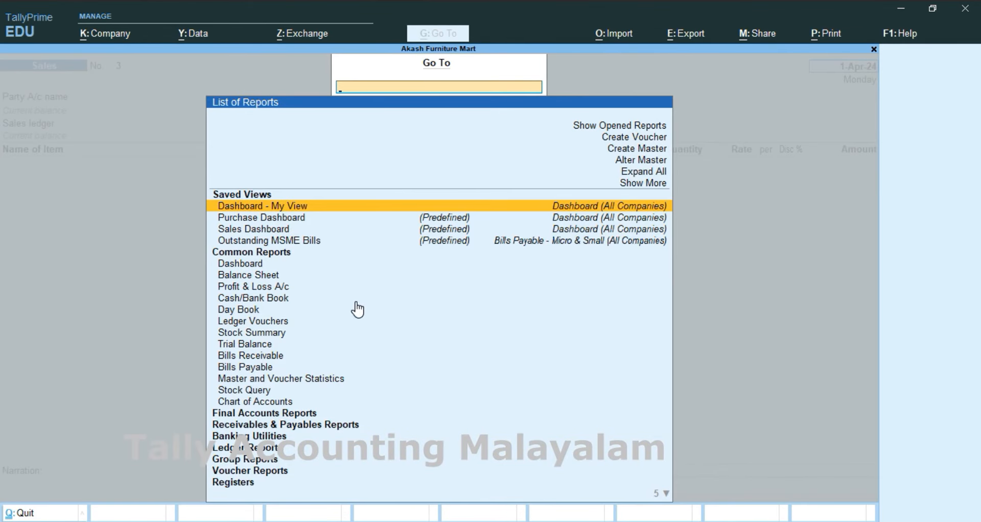
pyautogui.click(252, 356)
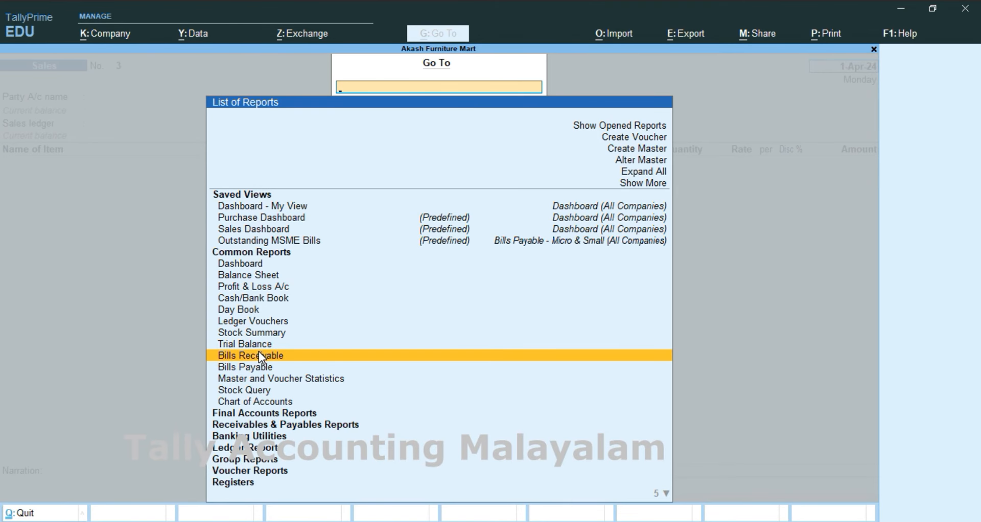
pyautogui.click(258, 353)
pyautogui.hotkey('alt', 'F5')
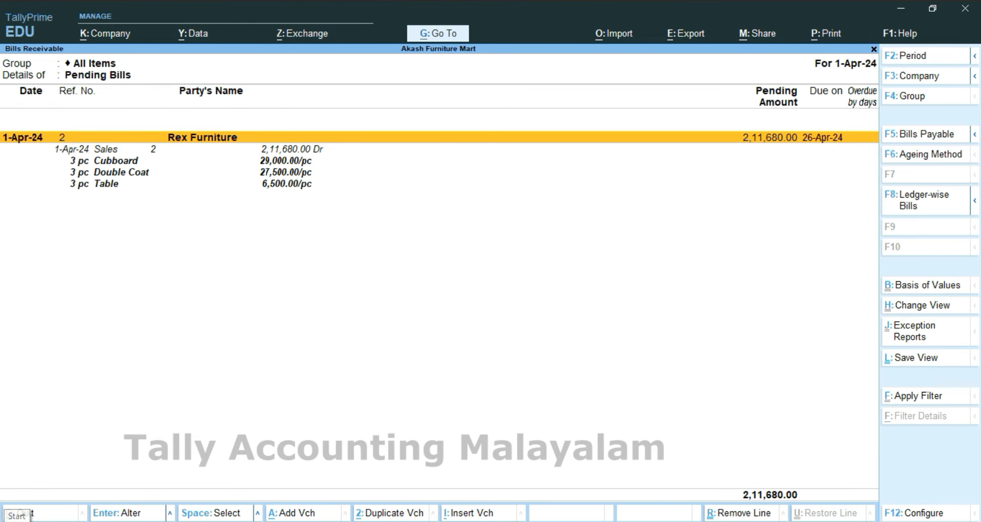
pyautogui.hotkey('alt', 'a')
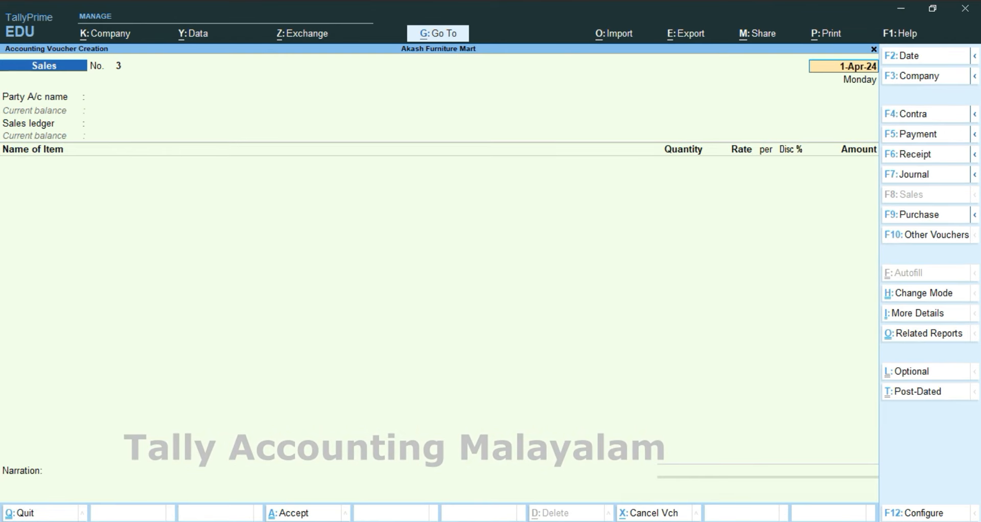
# Leave the blank sales voucher and start a new Payment voucher.
pyautogui.press('Escape')
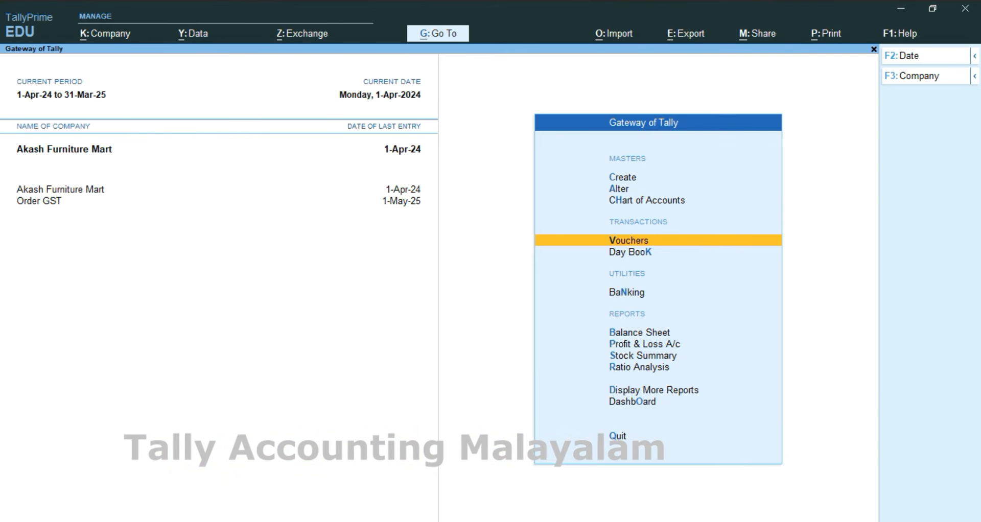
pyautogui.press('Return')
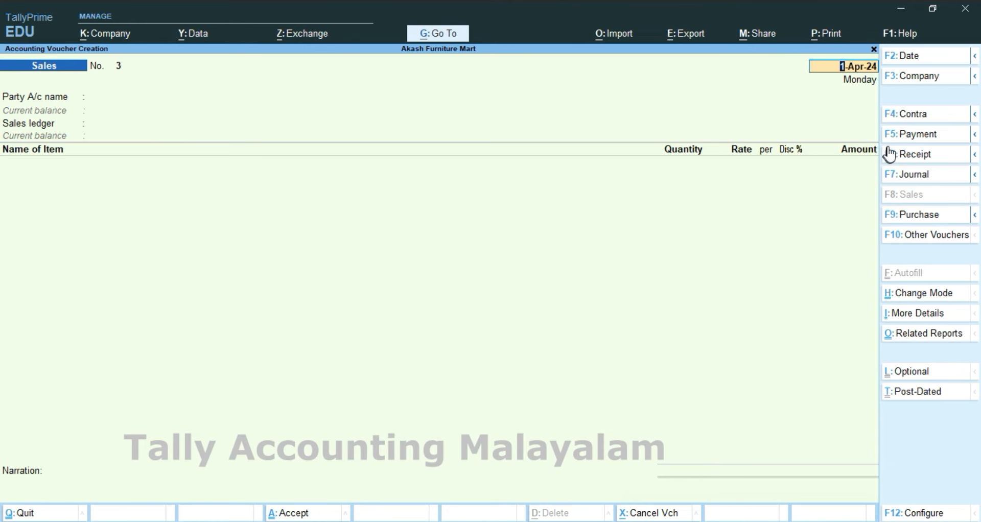
pyautogui.click(931, 139)
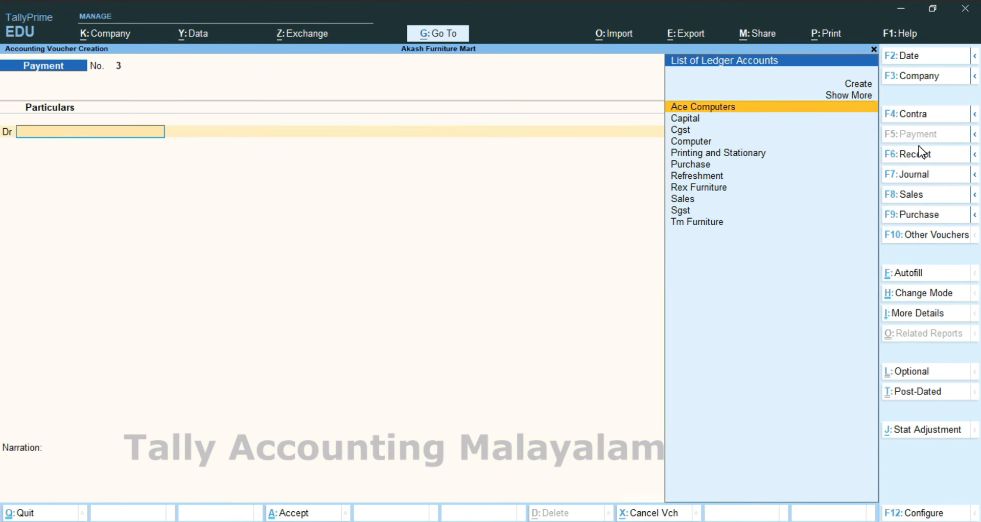
pyautogui.press('Down')
pyautogui.press('Down')
pyautogui.press('Down')
pyautogui.press('Down')
pyautogui.press('Down')
pyautogui.press('Down')
pyautogui.press('Down')
pyautogui.press('Down')
pyautogui.press('Down')
pyautogui.press('Down')
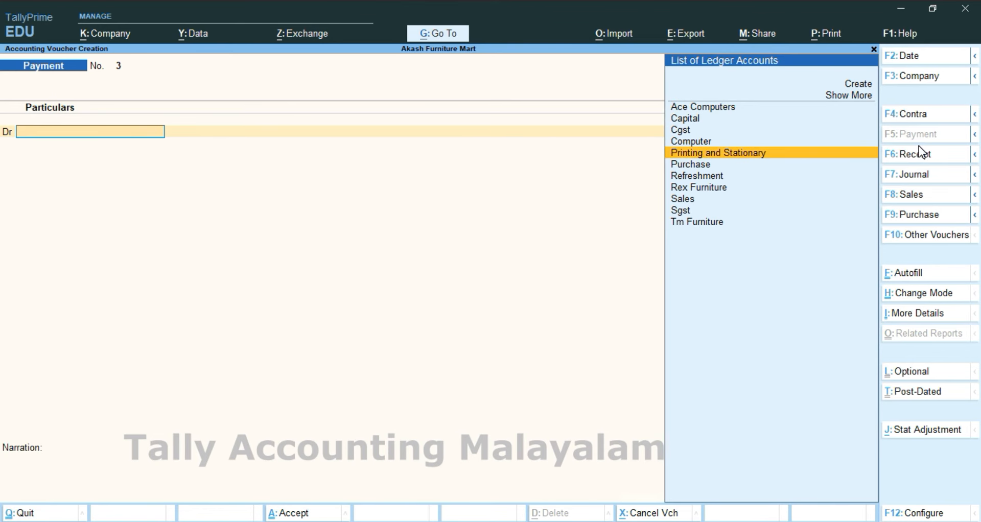
pyautogui.press('Return')
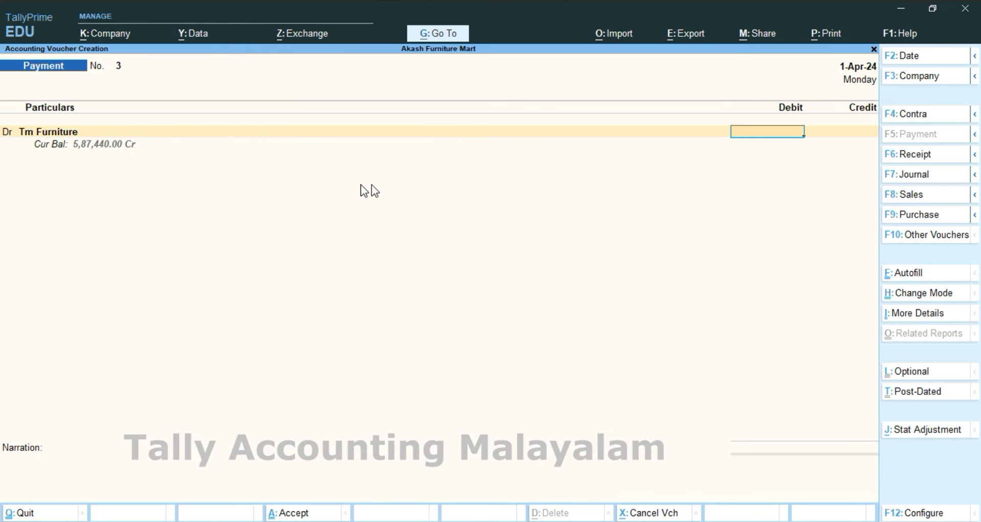
# Set the payment voucher date to 1-May-24 and clear the debit entry.
pyautogui.press('F2')
pyautogui.write('1-5')
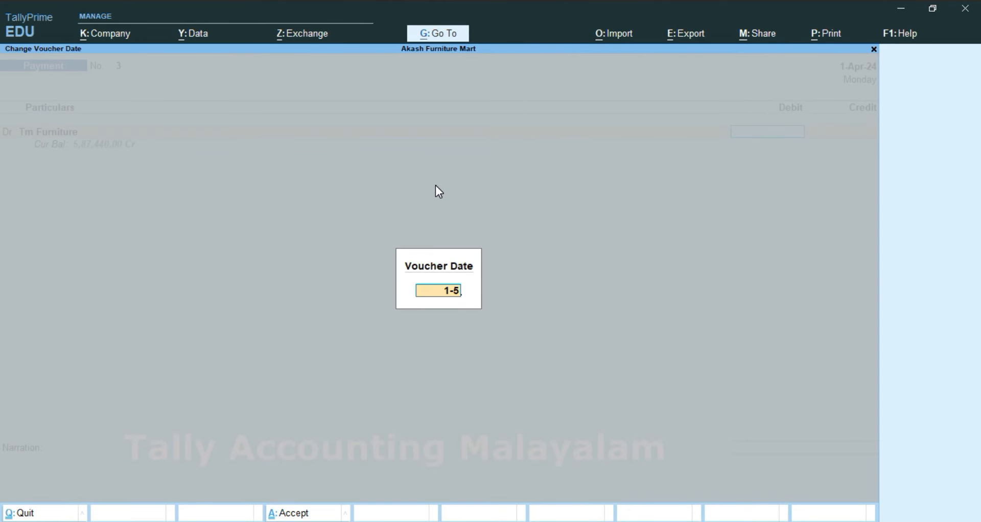
pyautogui.press('Return')
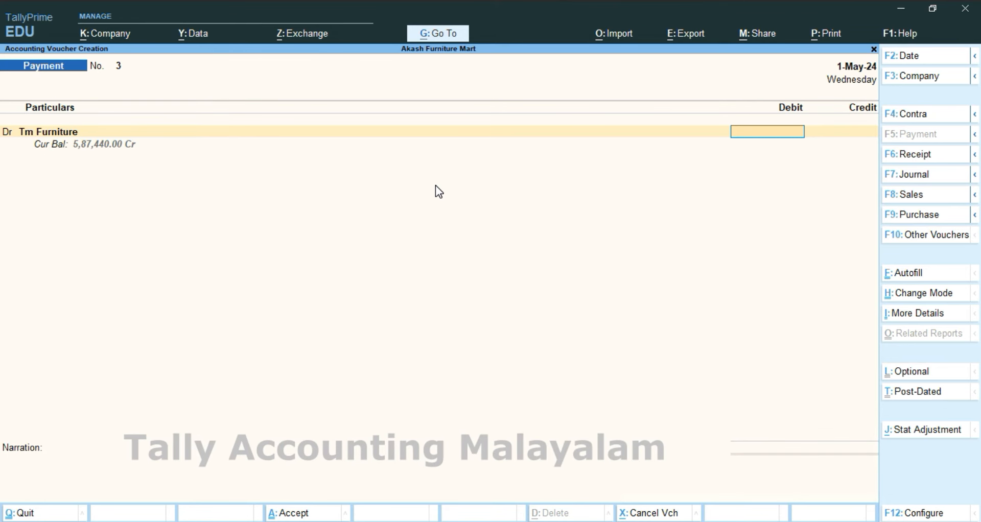
pyautogui.press('Escape')
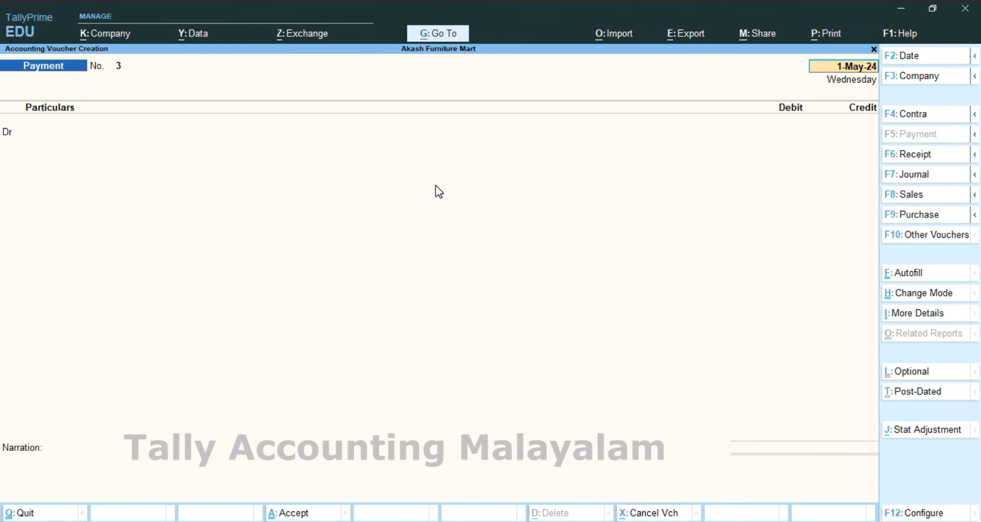
# Select Tm Furniture as the debit ledger of the payment voucher.
pyautogui.press('Return')
pyautogui.press('Down')
pyautogui.press('Down')
pyautogui.press('Down')
pyautogui.press('Down')
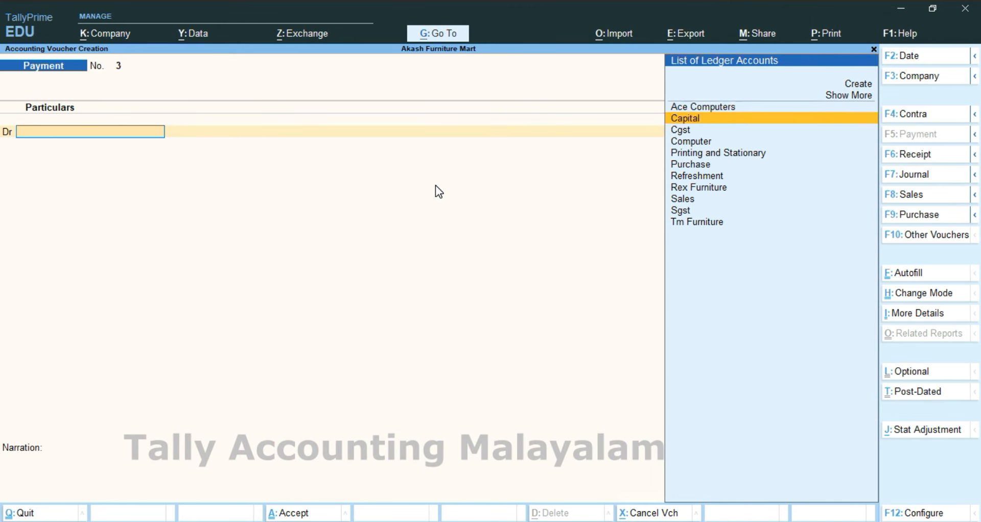
pyautogui.press('Down')
pyautogui.press('Down')
pyautogui.press('Down')
pyautogui.press('Down')
pyautogui.press('Down')
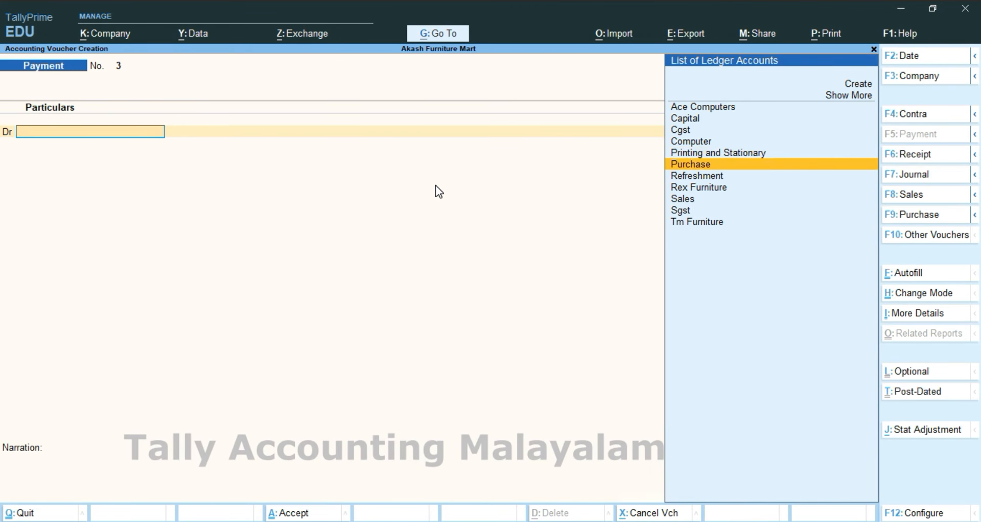
pyautogui.press('Down')
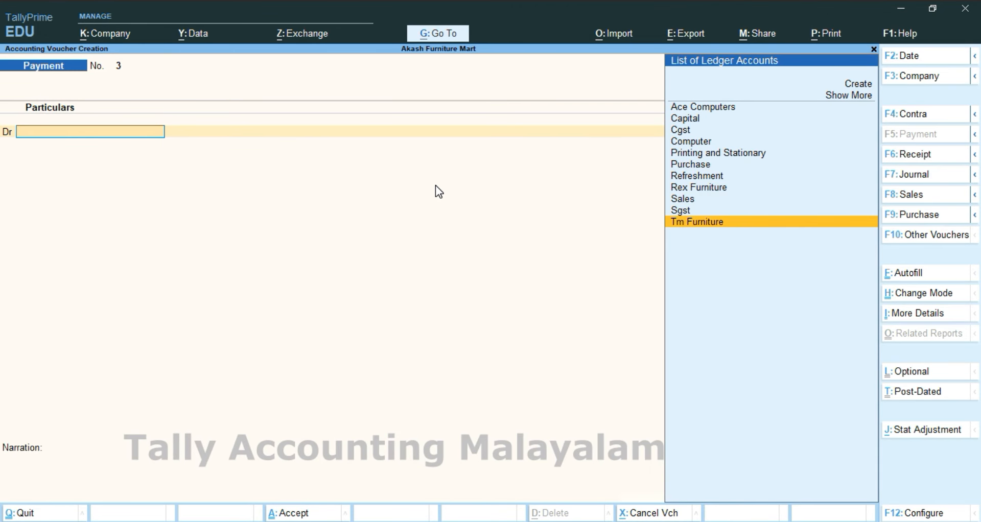
pyautogui.press('Return')
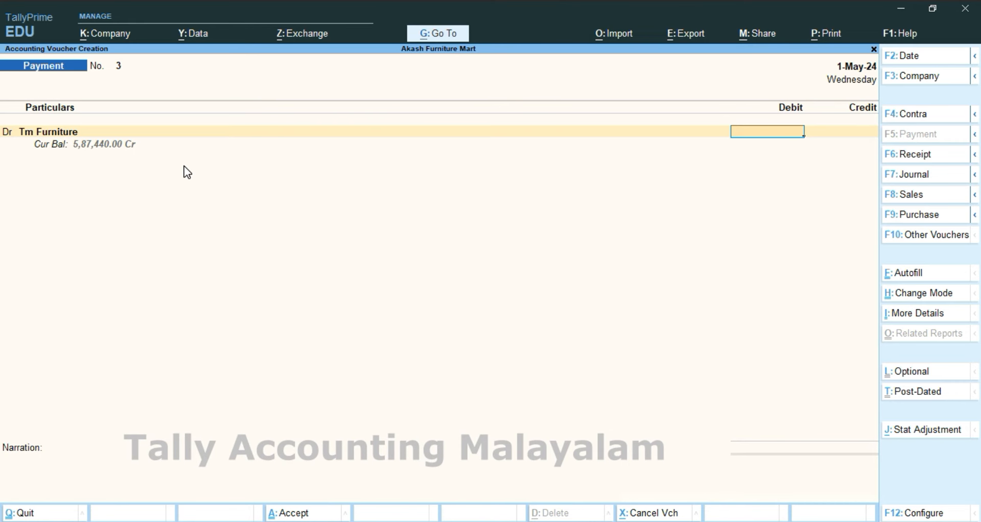
# Set the Tm Furniture debit to 1,00,000 and allocate it as Agst Ref to the pending bill p-1021.
pyautogui.write('1,00,0')
pyautogui.write('00000')
pyautogui.press('Return')
pyautogui.press('Return')
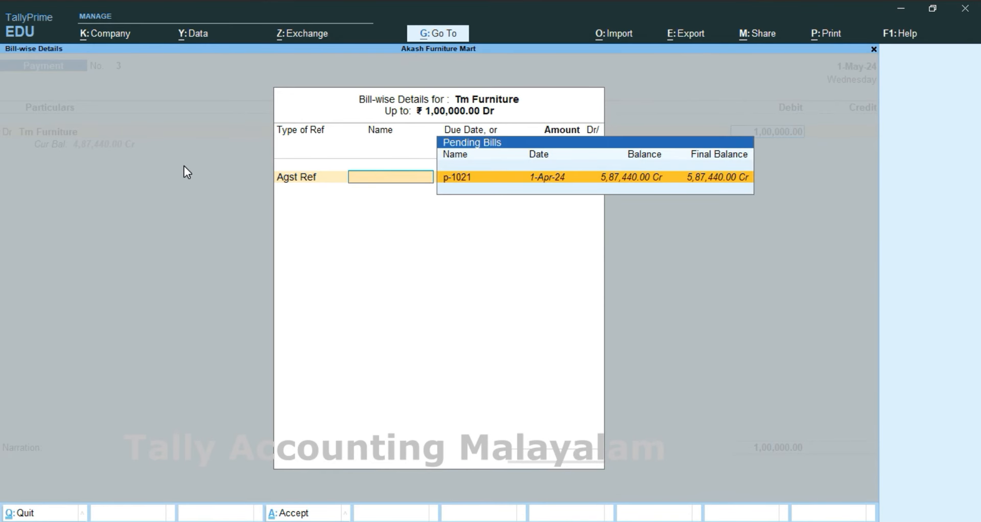
pyautogui.press('Return')
pyautogui.press('Return')
pyautogui.press('Return')
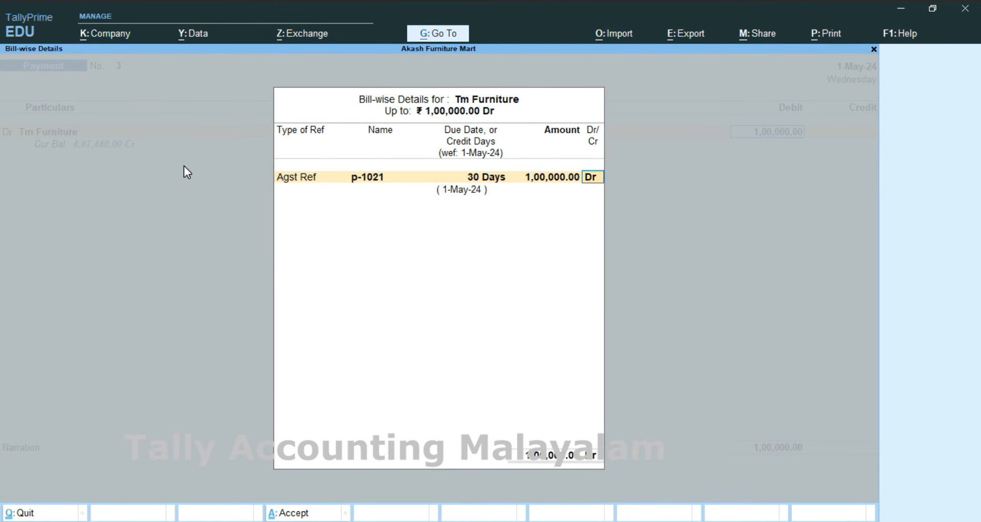
pyautogui.press('Return')
pyautogui.press('Return')
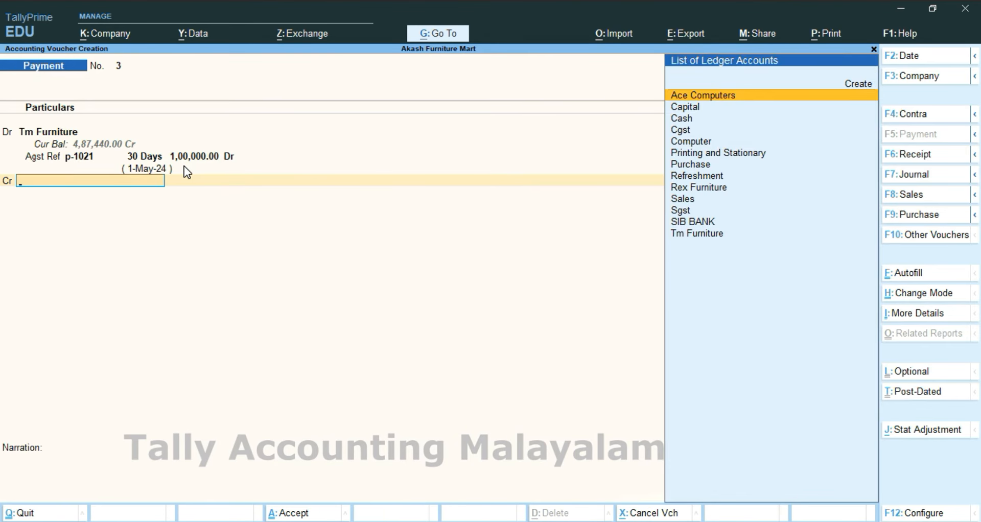
# Credit SIB BANK with 1,00,000.00 for the Tm Furniture payment.
pyautogui.press('Down')
pyautogui.press('Down')
pyautogui.press('Down')
pyautogui.press('Down')
pyautogui.press('Down')
pyautogui.press('Down')
pyautogui.press('Down')
pyautogui.press('Down')
pyautogui.press('Down')
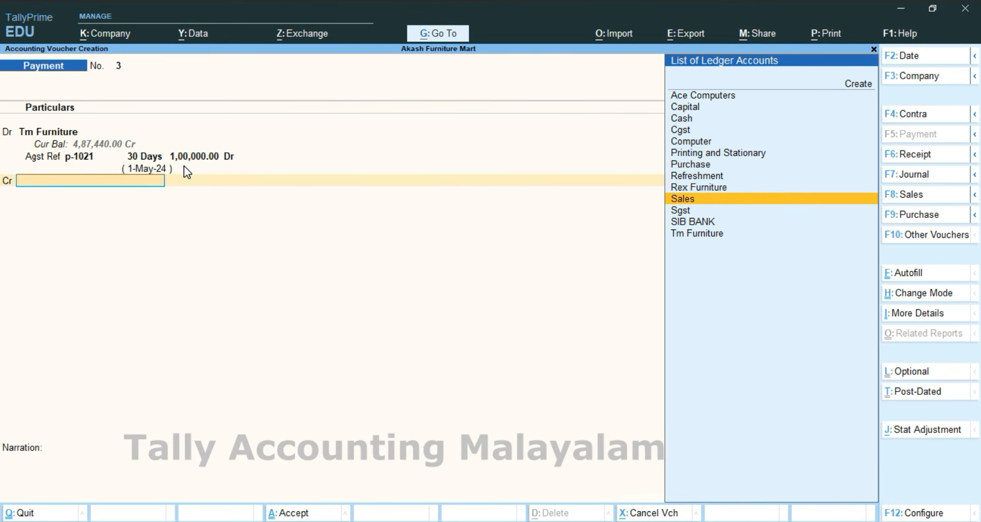
pyautogui.press('Down')
pyautogui.press('Down')
pyautogui.press('Return')
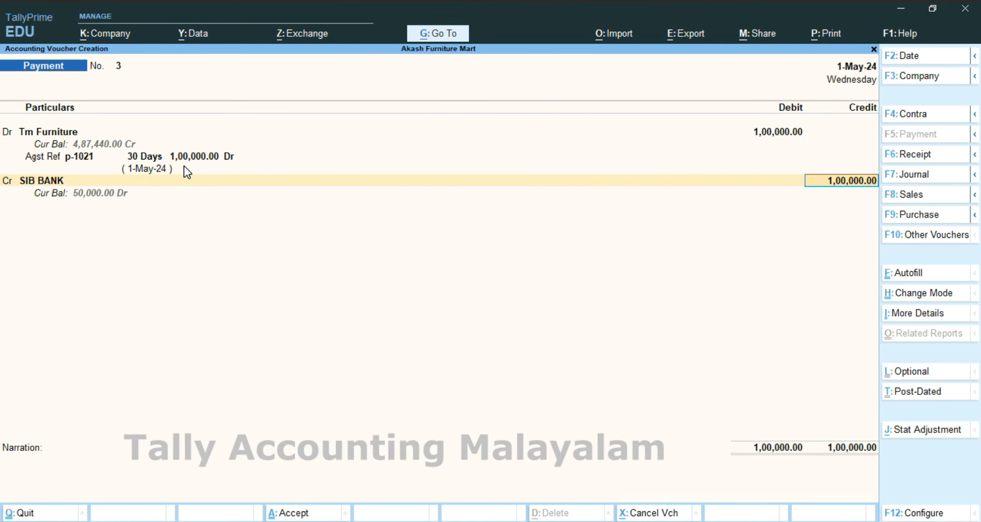
pyautogui.press('Return')
# Allocate the SIB BANK payment as Cheque with cheque range Not Applicable and instrument date 1-May-24, leaving the narration blank.
pyautogui.press('Return')
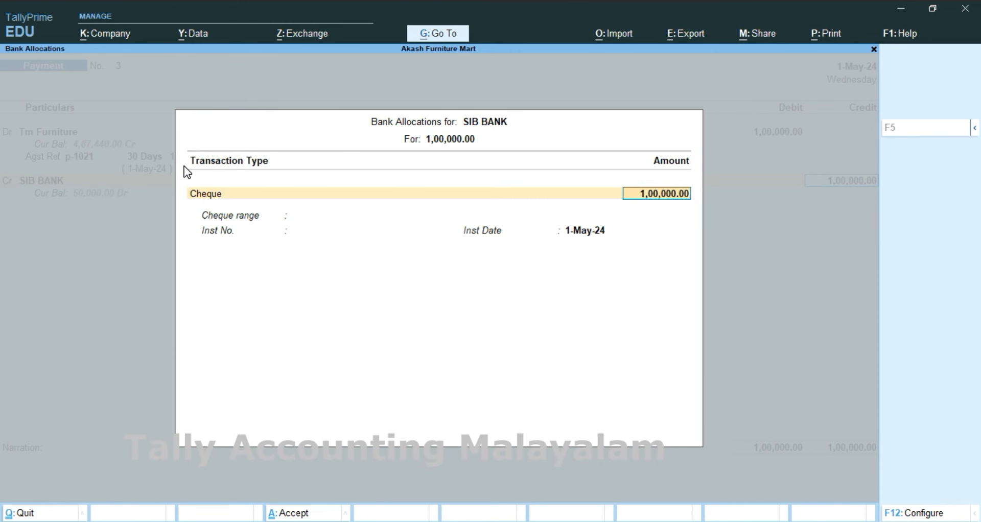
pyautogui.press('Return')
pyautogui.press('Return')
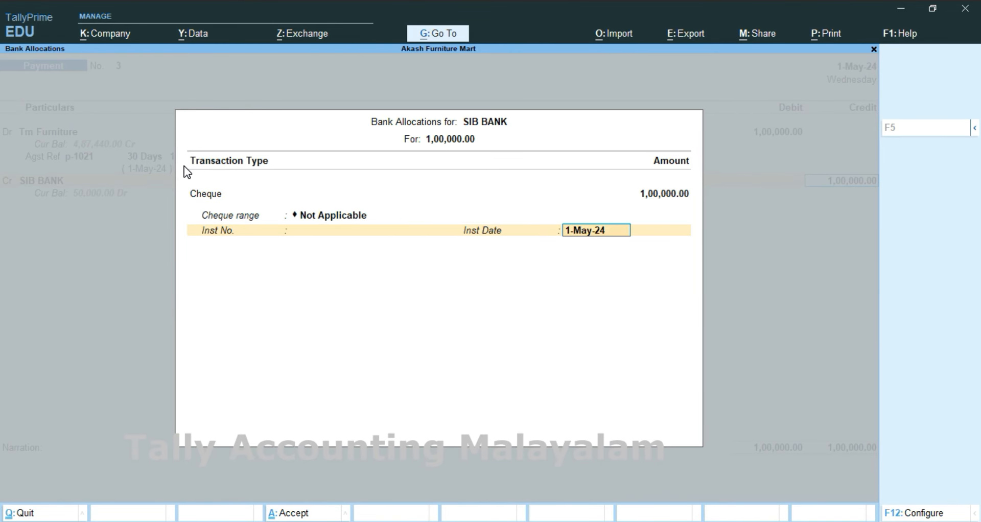
pyautogui.press('Return')
pyautogui.press('Return')
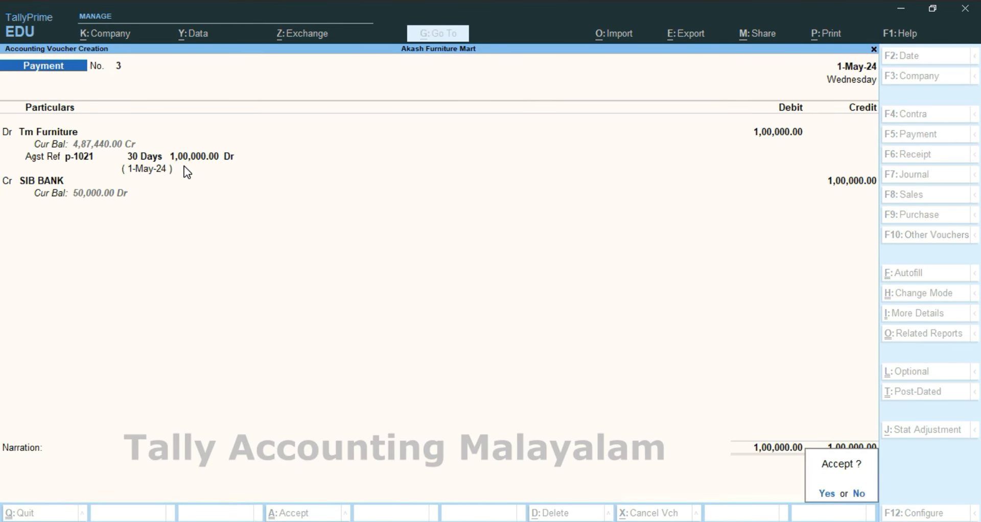
# Save the Tm Furniture payment voucher and start a receipt voucher dated 1-May-24 with Rex Furniture as the credit ledger.
pyautogui.press('Return')
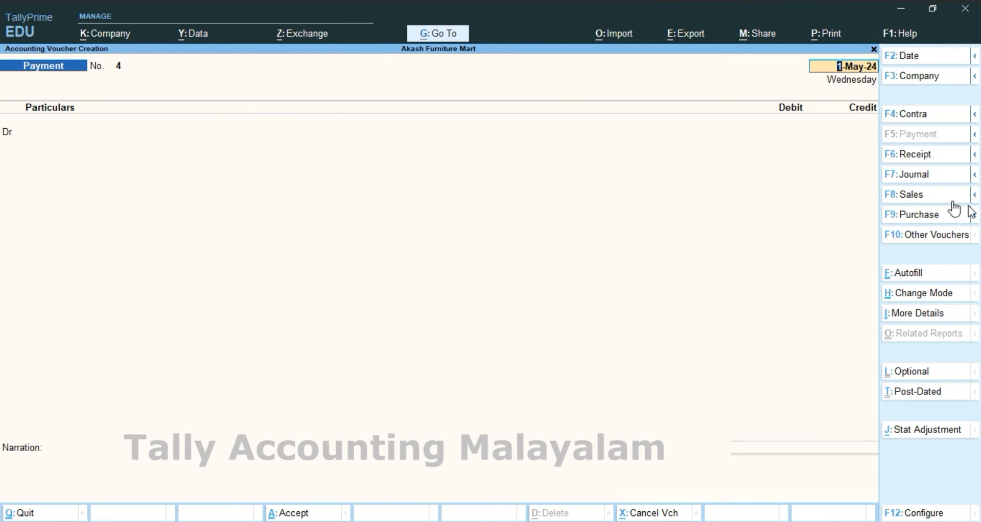
pyautogui.click(918, 157)
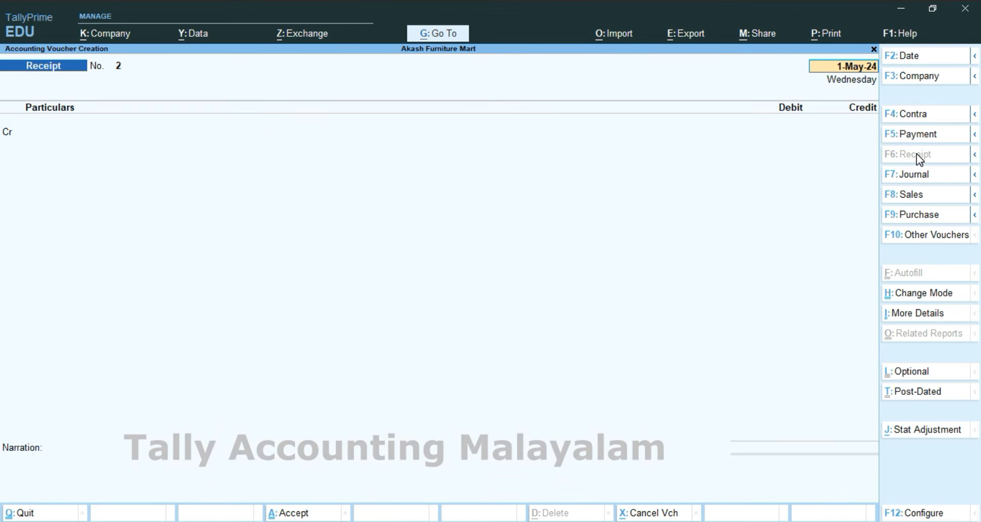
pyautogui.press('Return')
pyautogui.press('Down')
pyautogui.press('Down')
pyautogui.press('Down')
pyautogui.press('Down')
pyautogui.press('Down')
pyautogui.press('Down')
pyautogui.press('Down')
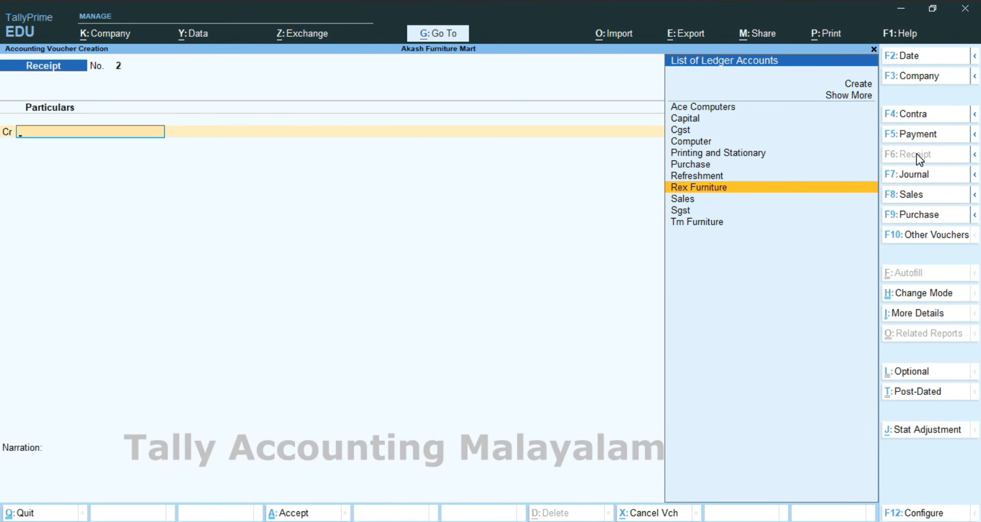
pyautogui.press('Return')
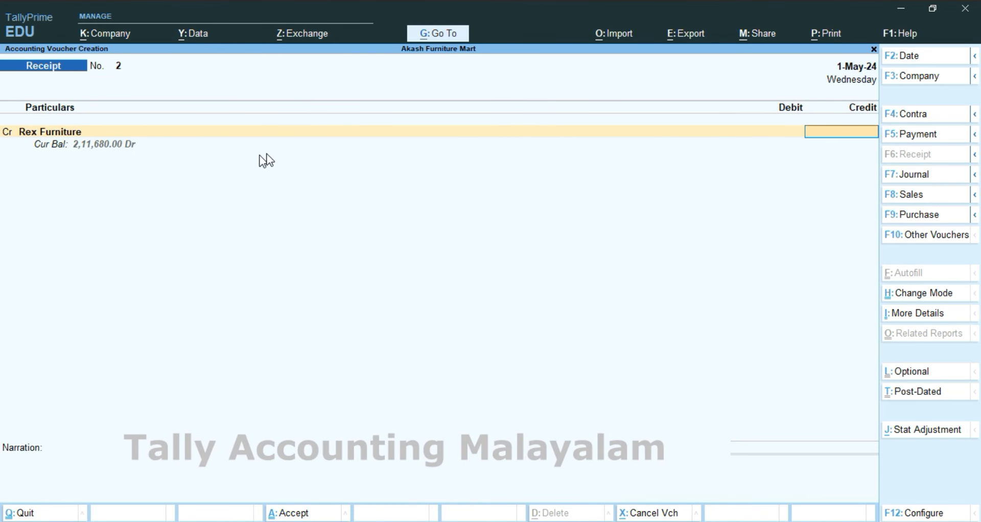
pyautogui.press('BackSpace')
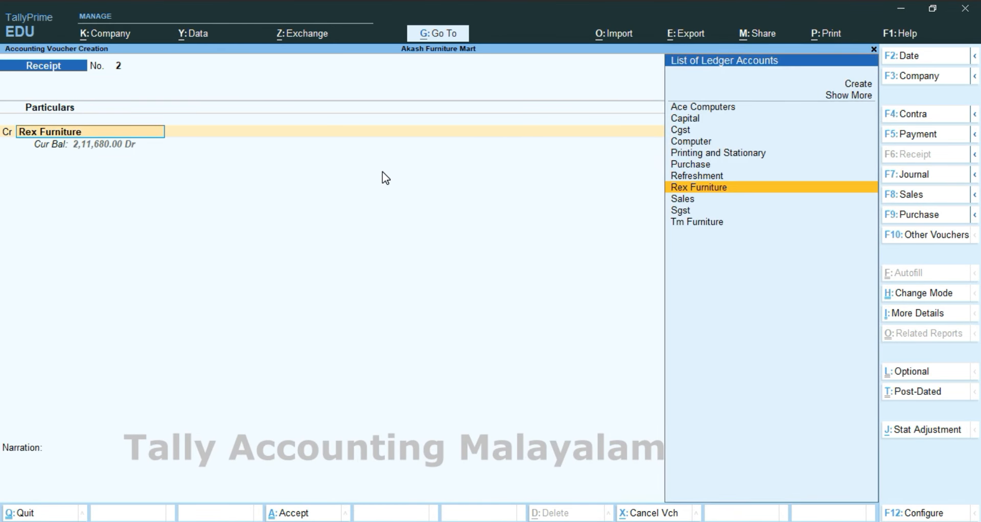
pyautogui.press('Return')
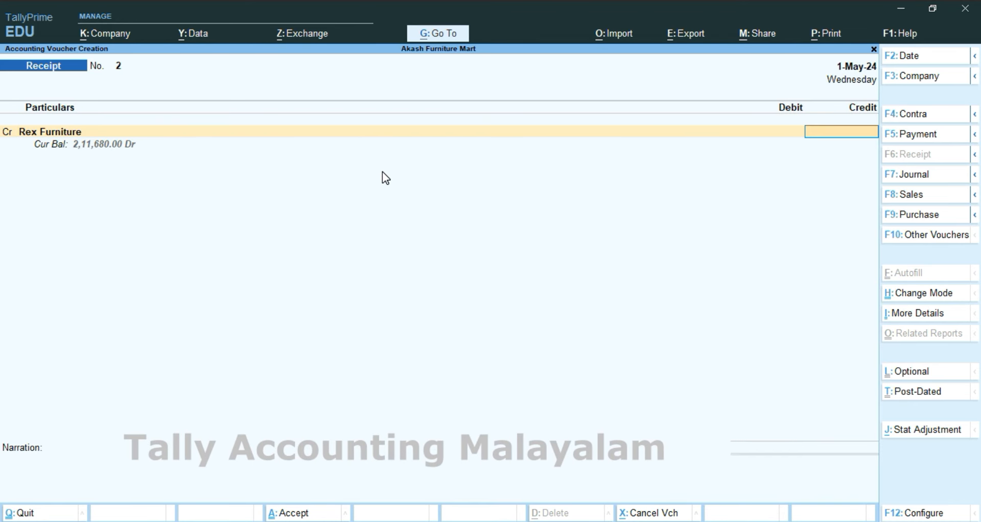
# Set the Rex Furniture credit to 2,11,680 and allocate it as Agst Ref to the pending bill 2.
pyautogui.write('211680')
pyautogui.press('Return')
pyautogui.press('Return')
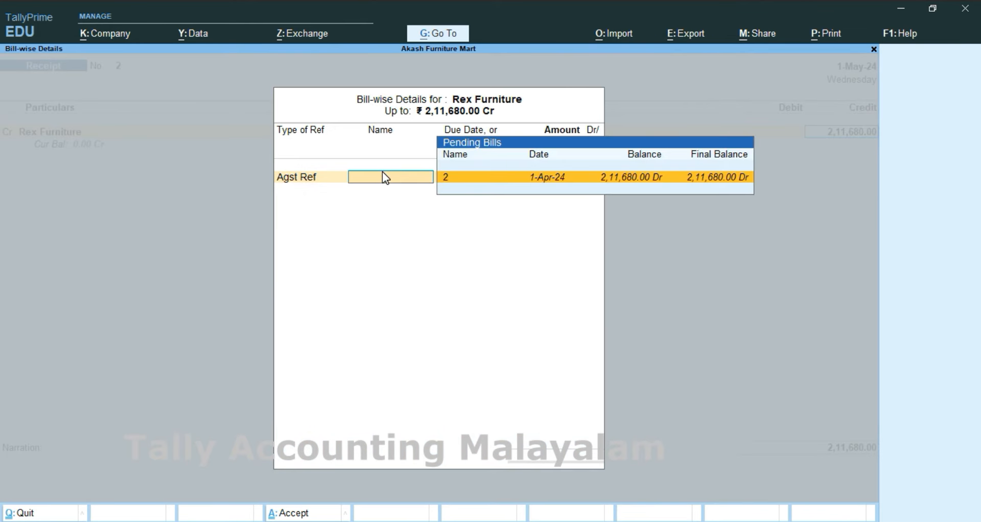
pyautogui.press('Return')
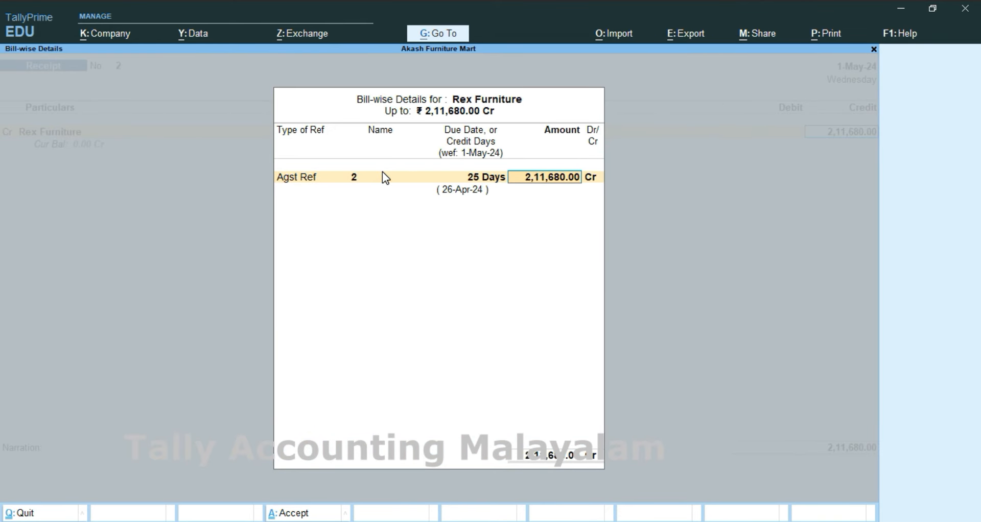
pyautogui.press('Return')
pyautogui.press('Return')
pyautogui.press('Return')
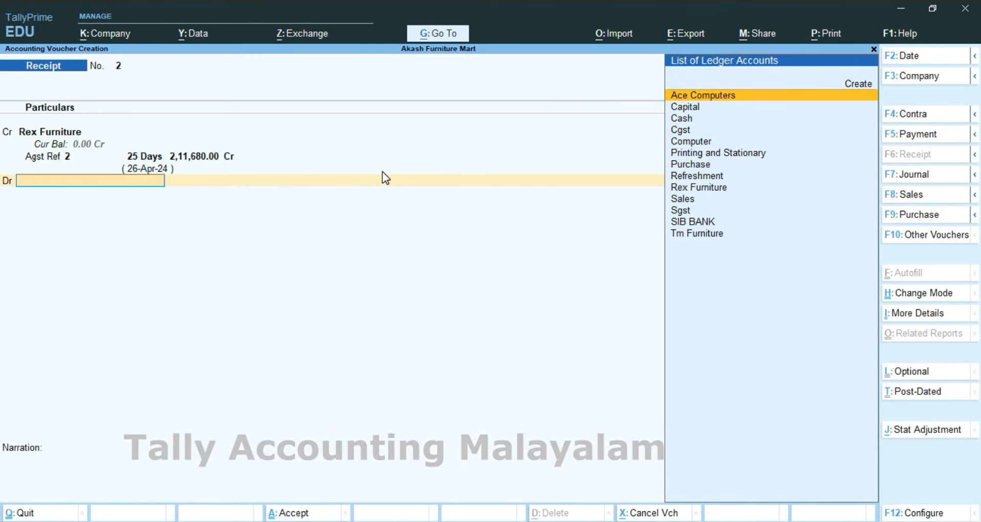
# Debit SIB BANK with 2,11,600 in the Rex Furniture receipt voucher.
pyautogui.press('Down')
pyautogui.press('Down')
pyautogui.press('Down')
pyautogui.press('Down')
pyautogui.press('Down')
pyautogui.press('Down')
pyautogui.press('Down')
pyautogui.press('Down')
pyautogui.press('Down')
pyautogui.press('Down')
pyautogui.press('Down')
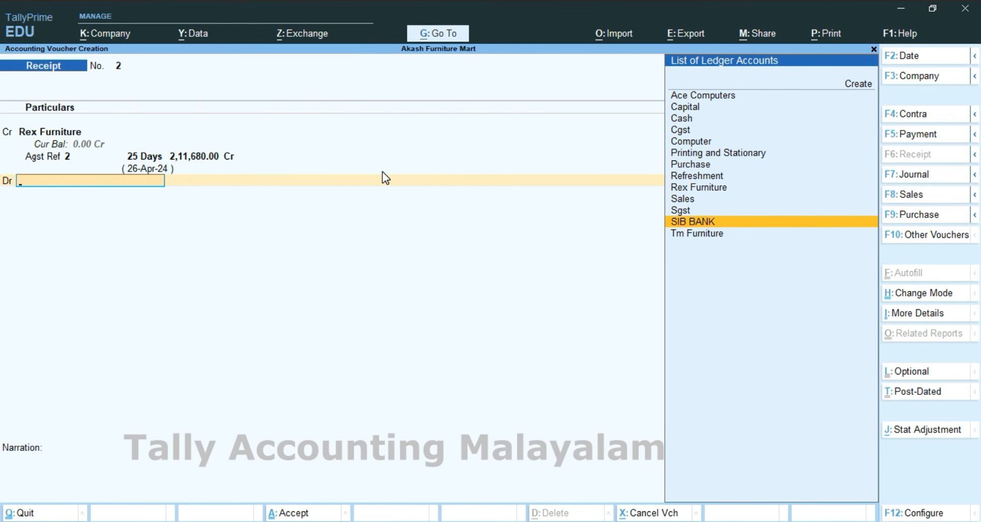
pyautogui.press('Return')
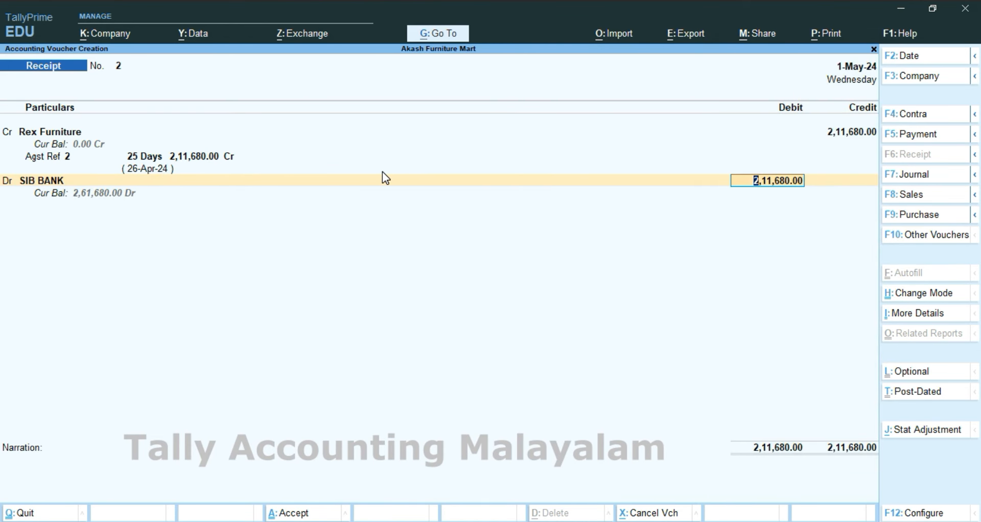
pyautogui.write('21168')
pyautogui.press('BackSpace')
pyautogui.write('00')
pyautogui.press('Return')
# Allocate the SIB BANK receipt as Cheque/DD dated 1-May-24, leaving the instrument number and bank name blank.
pyautogui.press('Return')
pyautogui.press('Return')
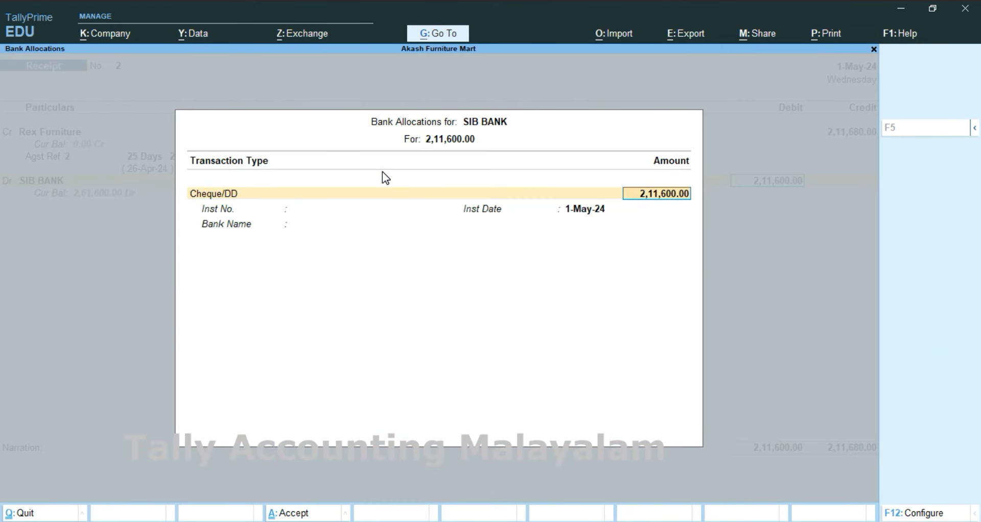
pyautogui.press('Return')
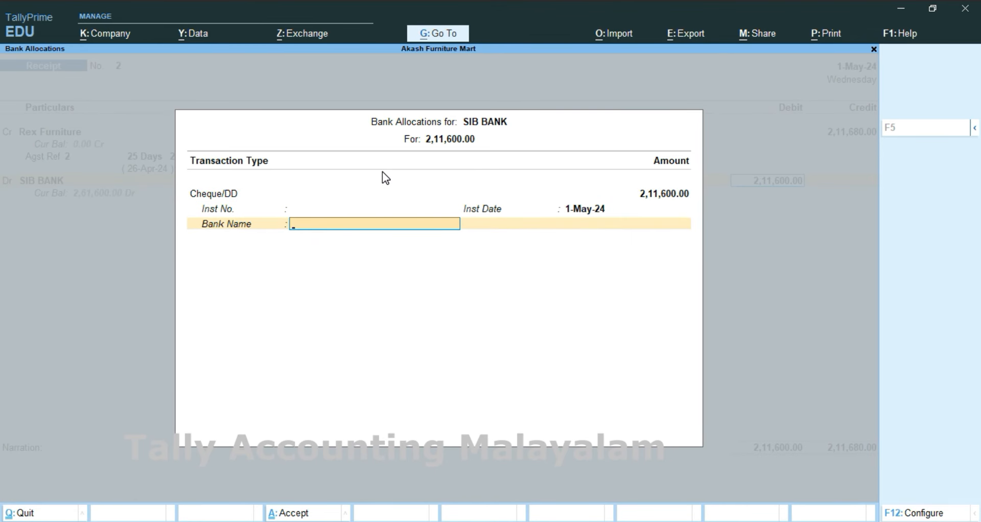
pyautogui.press('Return')
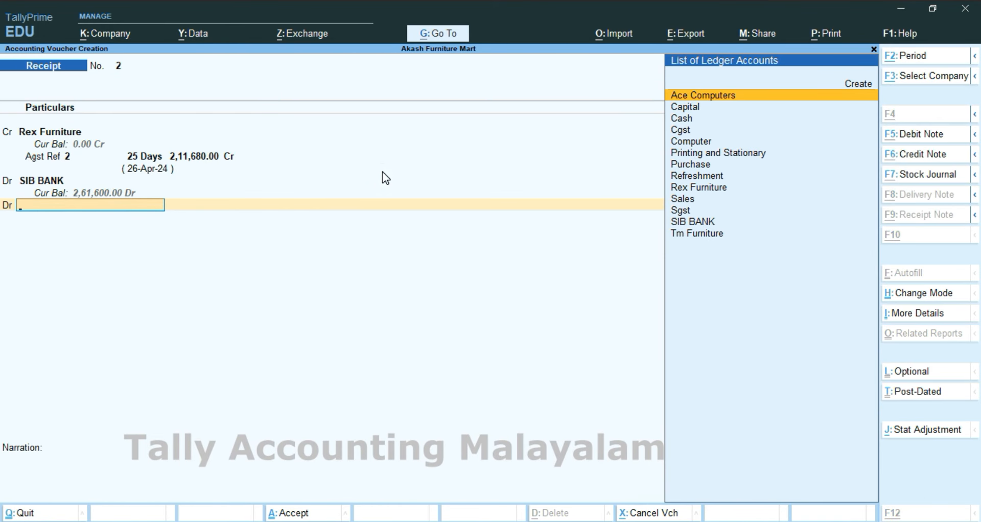
# Create a ledger named Discount Allowed under Indirect Expenses from within the receipt voucher.
pyautogui.hotkey('alt', 'c')
pyautogui.write('Discoun')
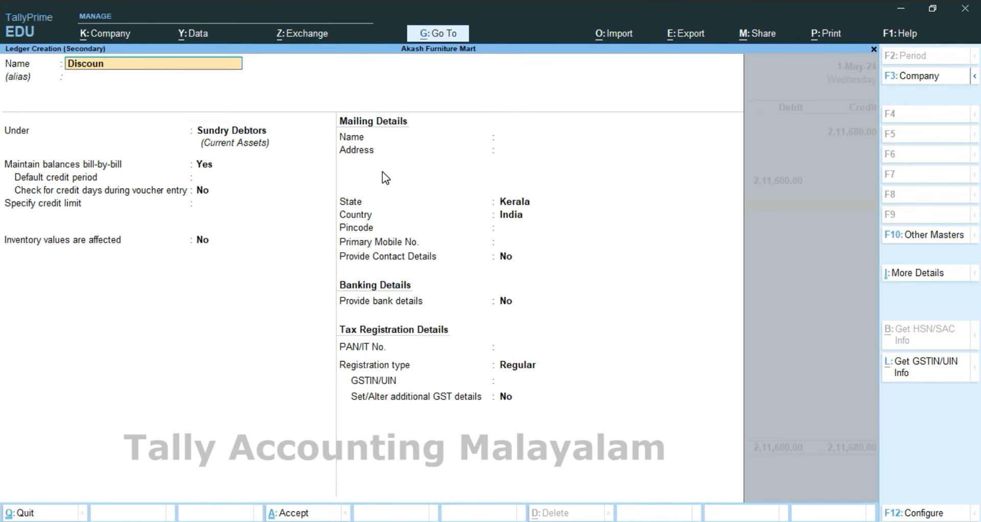
pyautogui.write('t Allowe')
pyautogui.write('d')
pyautogui.press('Return')
pyautogui.press('Return')
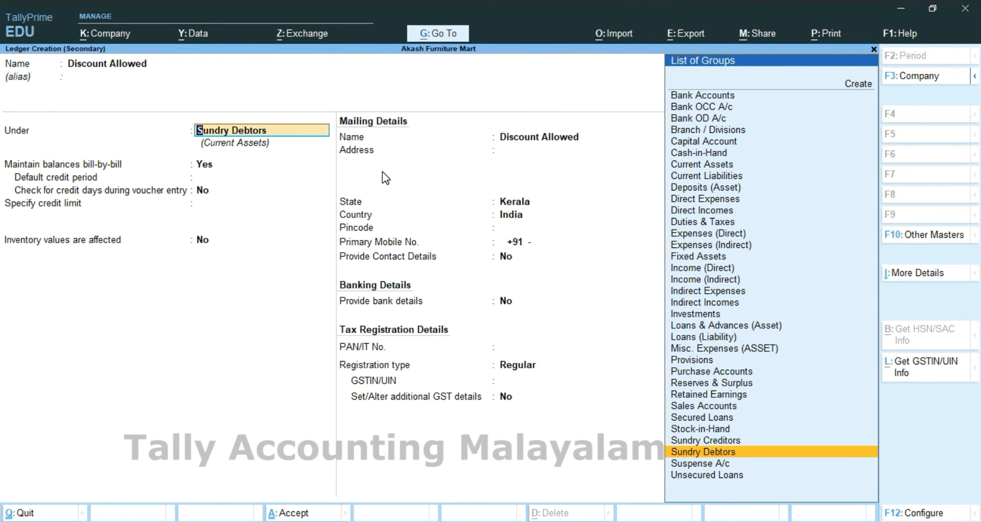
pyautogui.write('I')
pyautogui.press('Down')
pyautogui.press('Down')
pyautogui.press('Down')
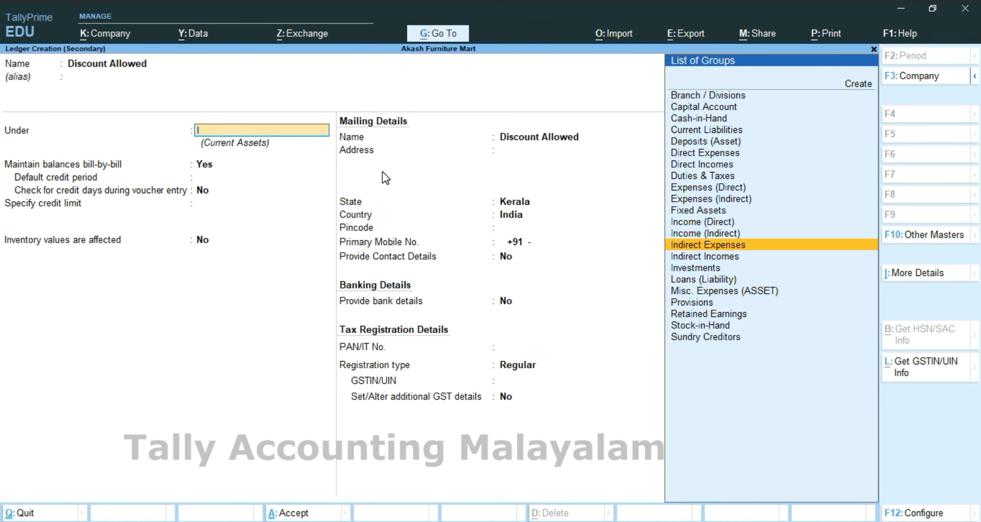
pyautogui.press('Return')
# Keep the Discount Allowed ledger's default details, with GST Applicable, type of supply Services and no bank details, and save it.
pyautogui.press('Return')
pyautogui.press('Return')
pyautogui.press('Return')
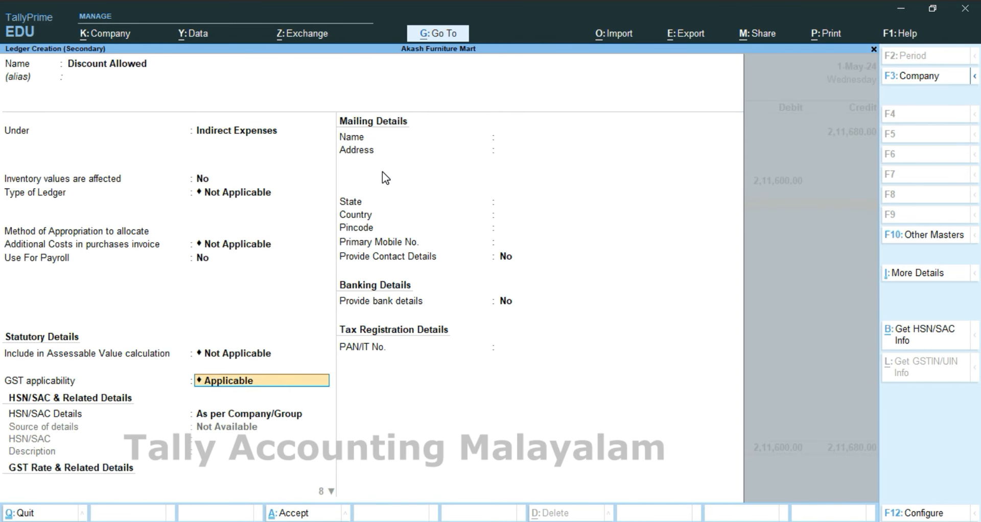
pyautogui.press('Return')
pyautogui.press('Return')
pyautogui.press('Return')
pyautogui.press('Return')
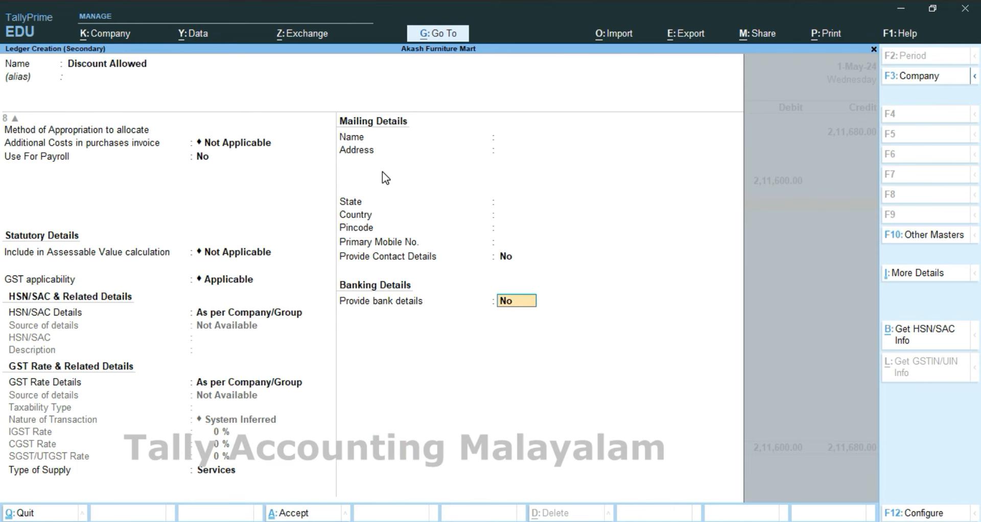
pyautogui.press('Return')
pyautogui.press('Return')
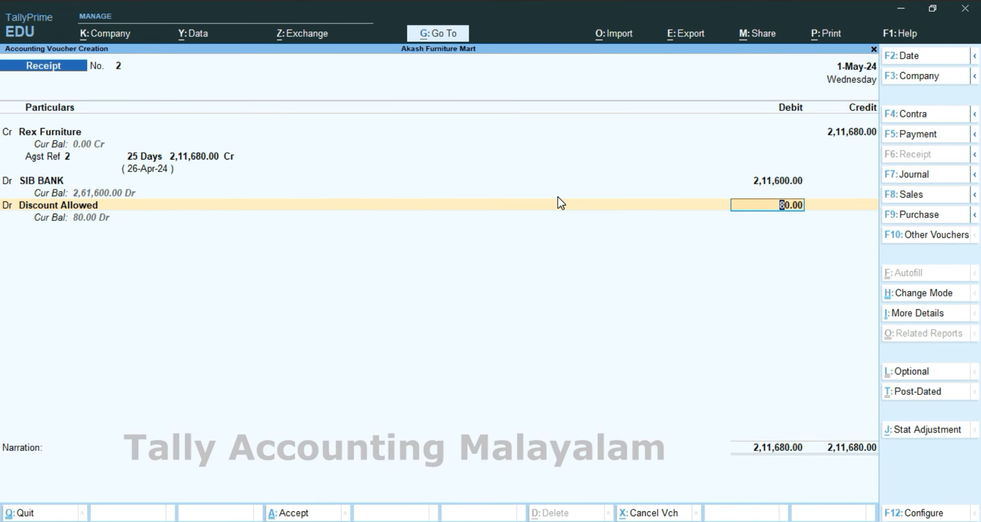
# Debit Discount Allowed with 80.00, save the receipt voucher without a narration and leave voucher entry.
pyautogui.press('Return')
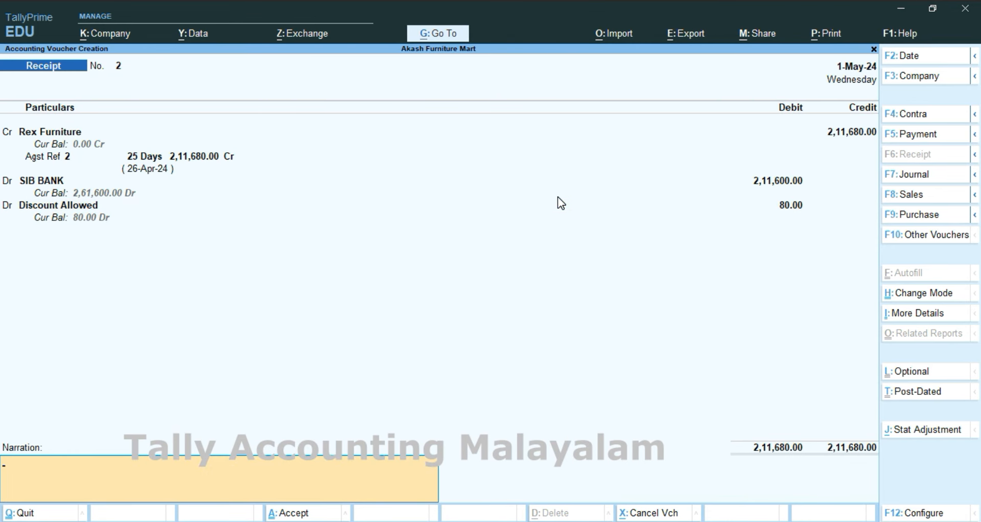
pyautogui.press('Return')
pyautogui.press('Return')
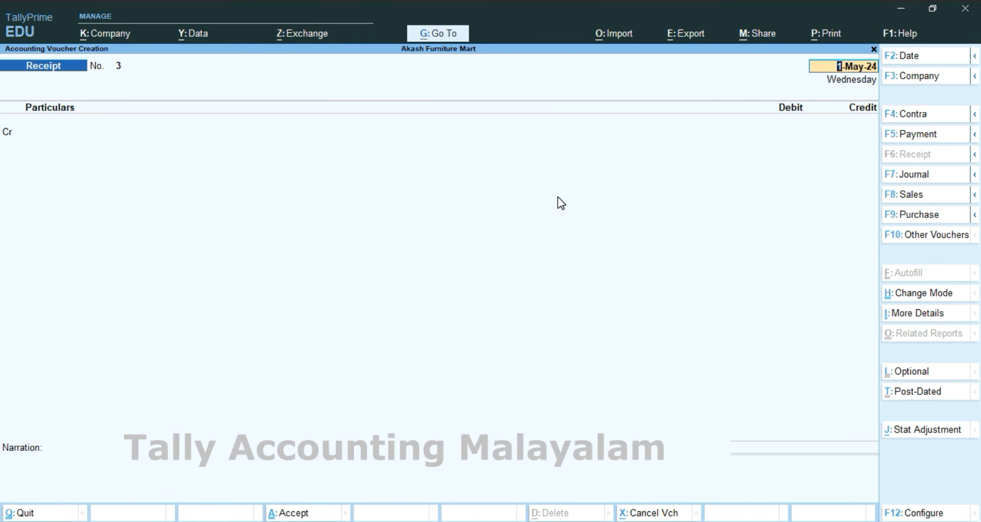
pyautogui.press('BackSpace')
pyautogui.press('Escape')
pyautogui.press('Return')
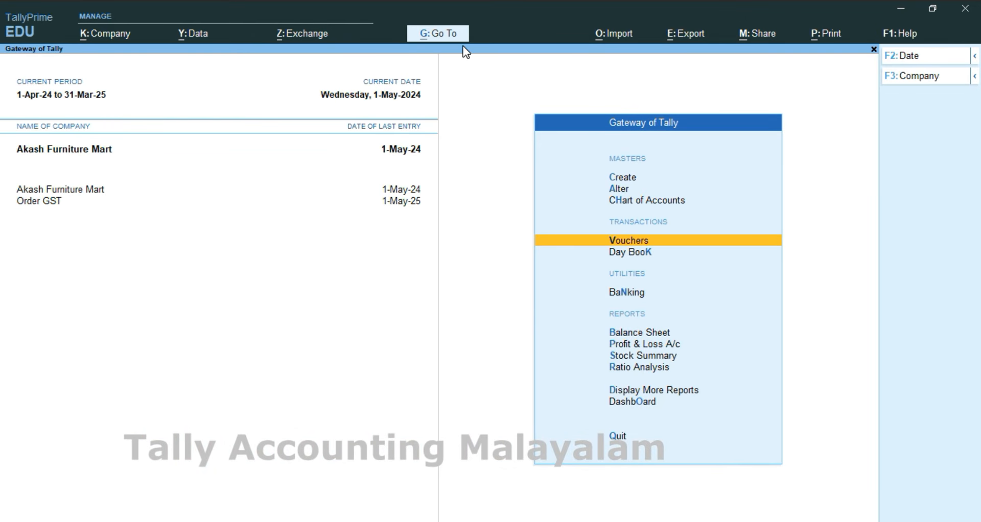
# Open the Ledger Vouchers report for Rex Furniture.
pyautogui.click(445, 35)
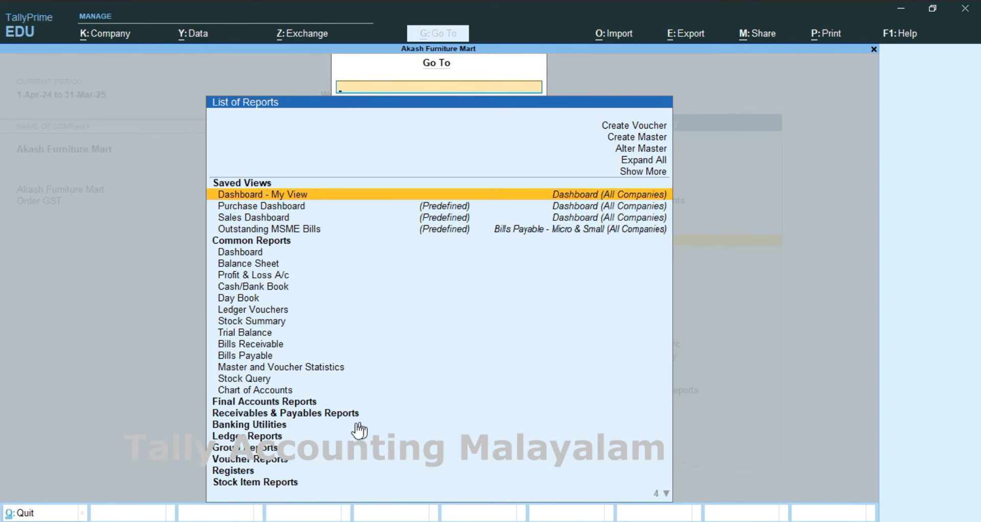
pyautogui.click(260, 438)
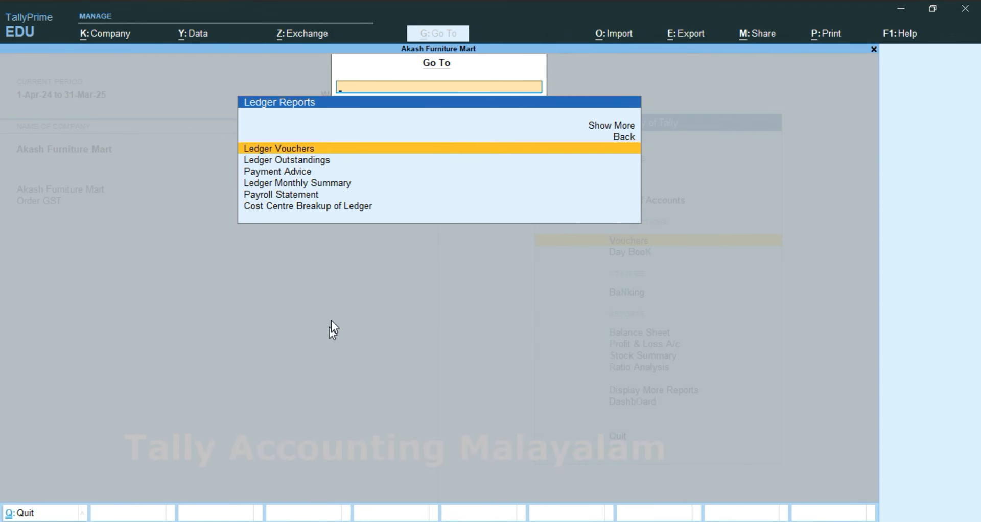
pyautogui.click(298, 148)
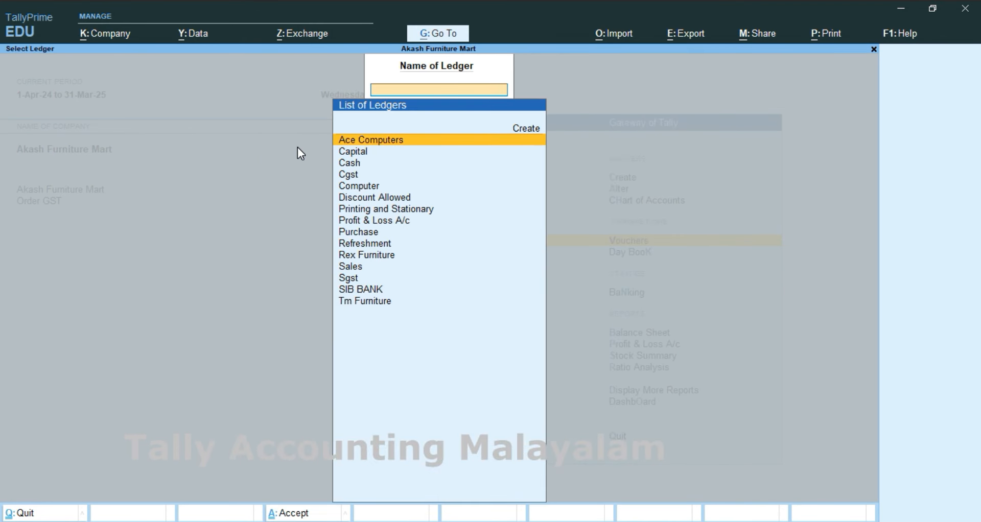
pyautogui.click(348, 256)
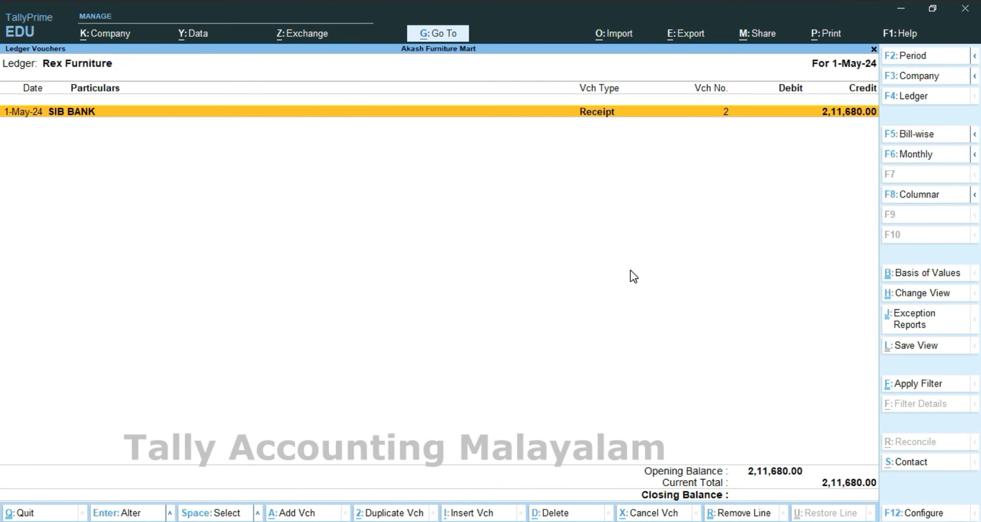
# View the Rex Furniture ledger vouchers for the period 1-Apr-24 to 1-May-24, and return to the Gateway of Tally.
pyautogui.press('F2')
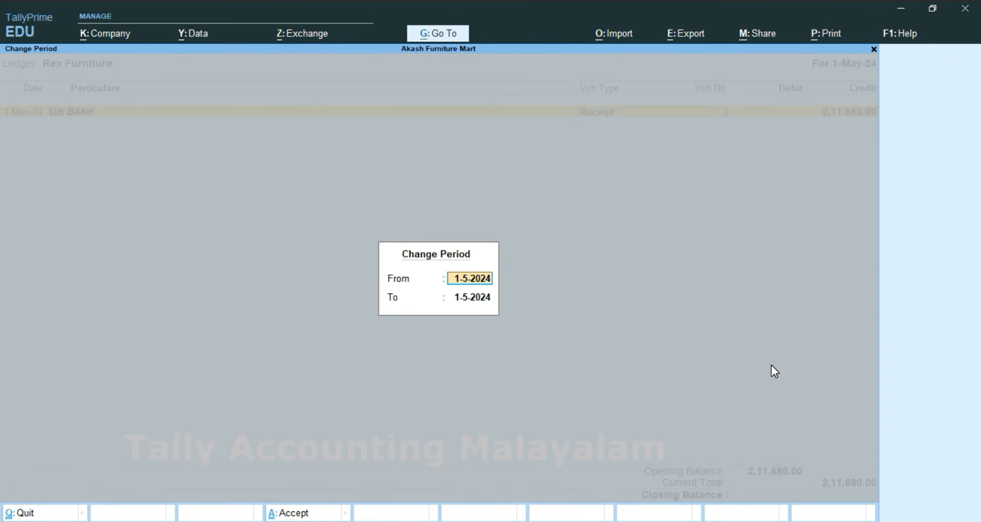
pyautogui.press('BackSpace')
pyautogui.press('Return')
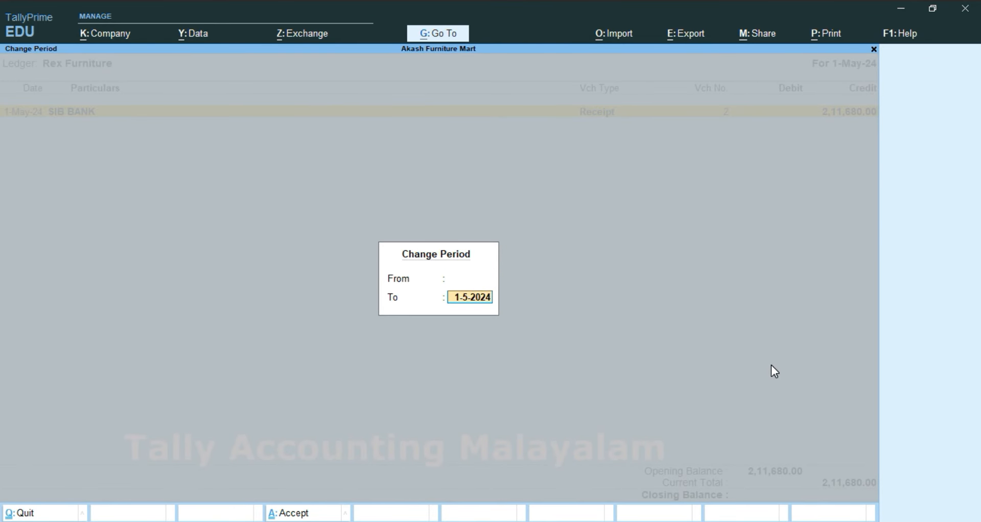
pyautogui.press('BackSpace')
pyautogui.press('Return')
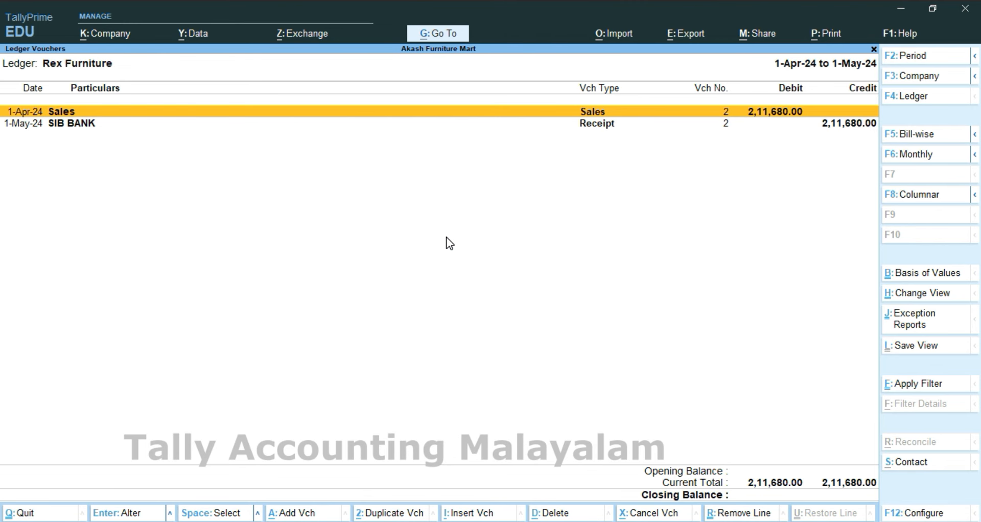
pyautogui.press('Escape')
pyautogui.press('Escape')
pyautogui.press('Escape')
pyautogui.press('Escape')
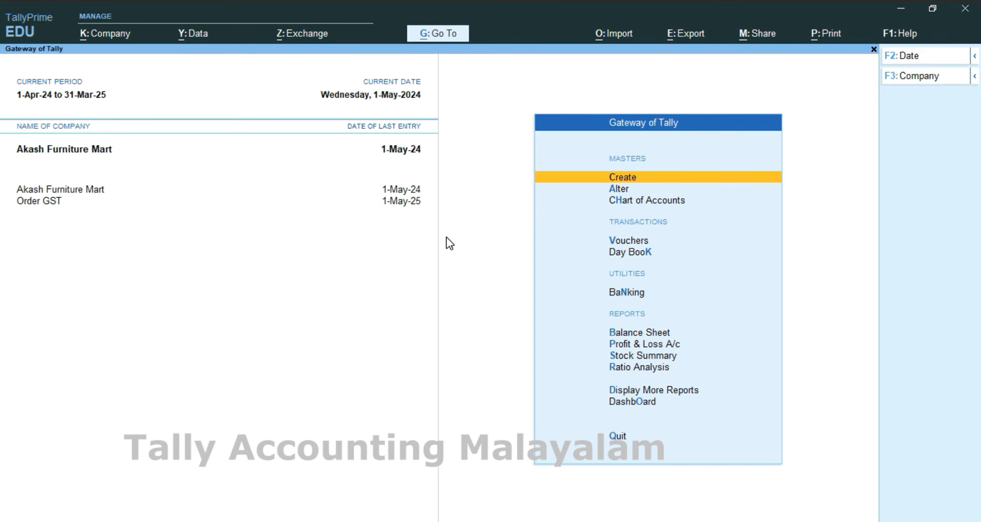
# Examine the Profit & Loss A/c in detailed form, and close the report.
pyautogui.press('p')
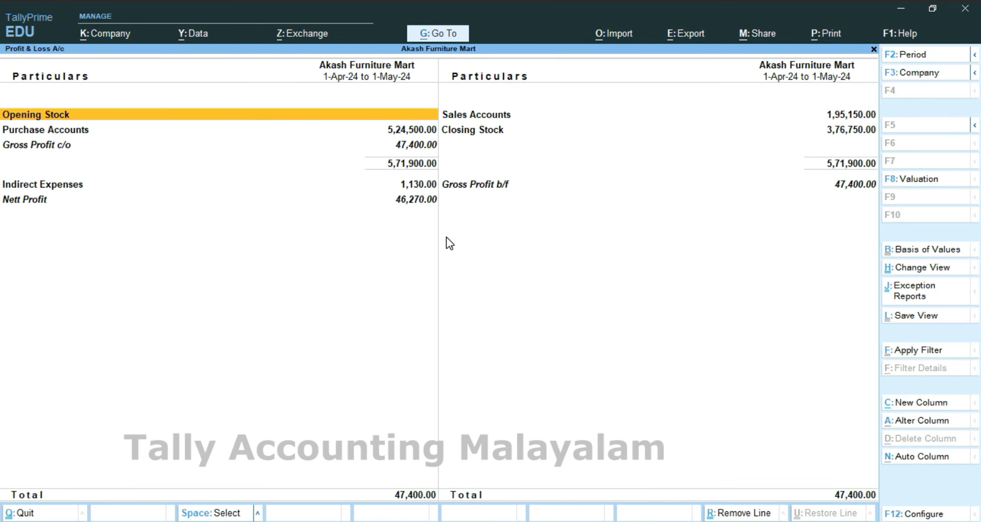
pyautogui.hotkey('alt', 'F5')
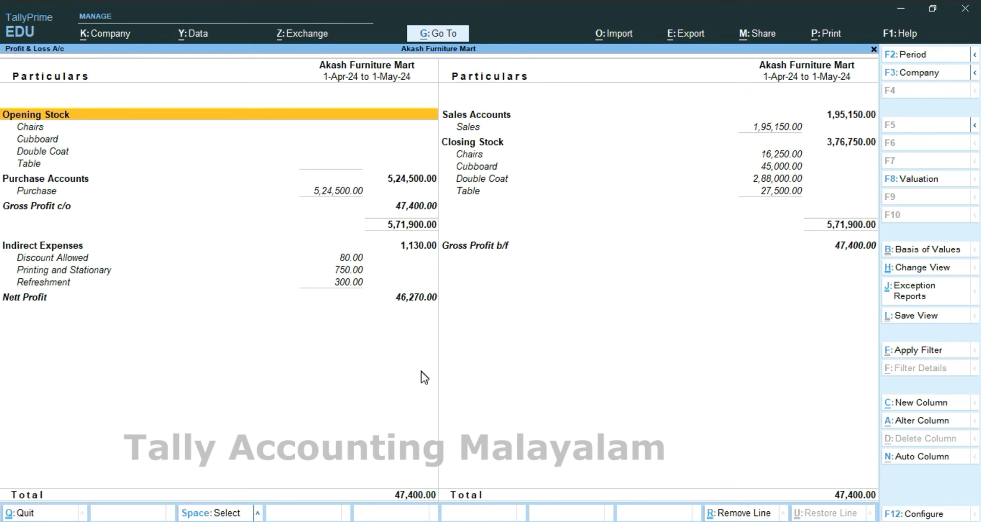
pyautogui.press('Escape')
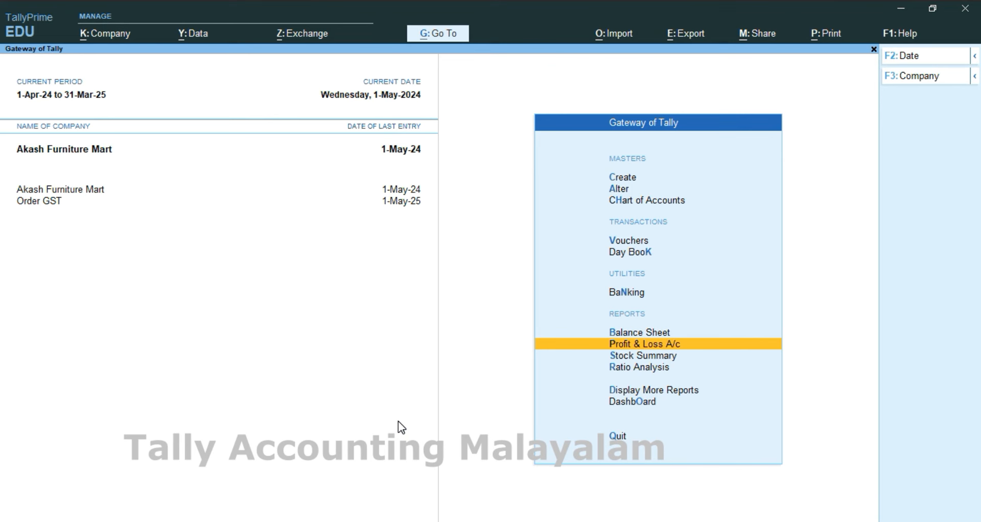
# Examine the Balance Sheet in detailed form.
pyautogui.press('Up')
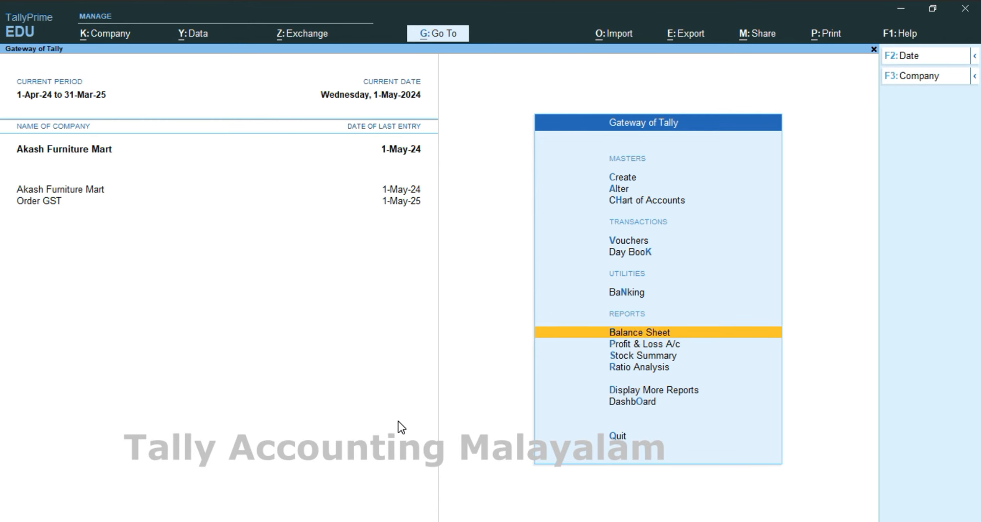
pyautogui.press('Return')
pyautogui.hotkey('alt', 'F5')
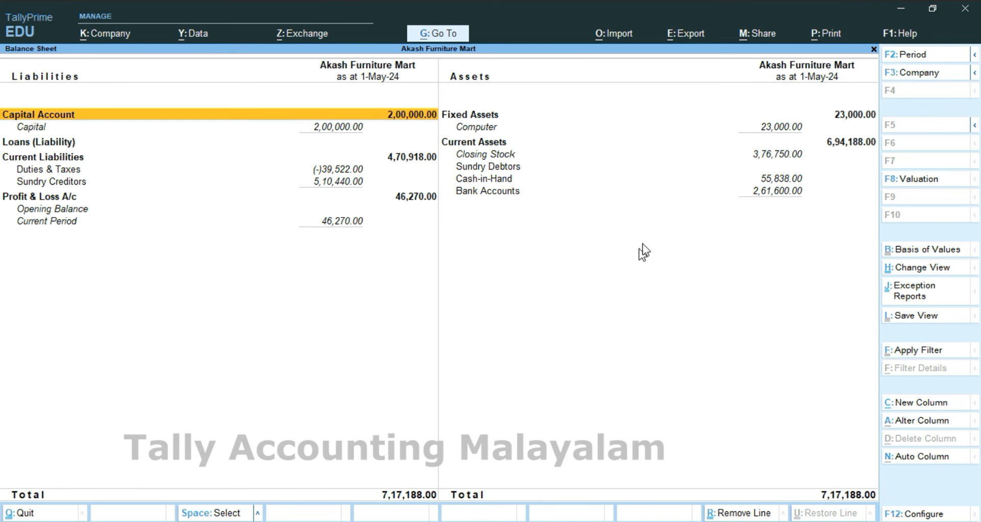
# From the Cash/Bank Book, drill into Cash-in-Hand and the Cash ledger to view its April vouchers.
pyautogui.click(429, 33)
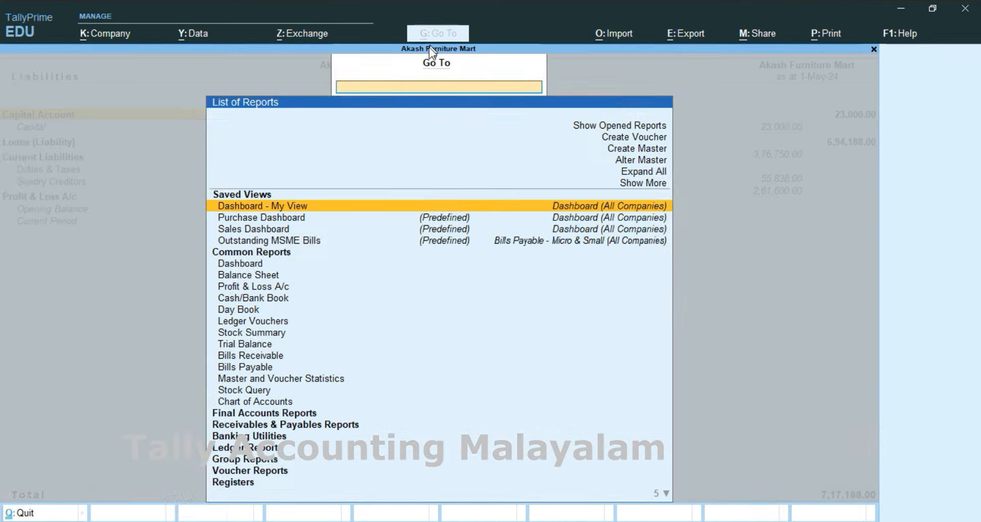
pyautogui.click(260, 302)
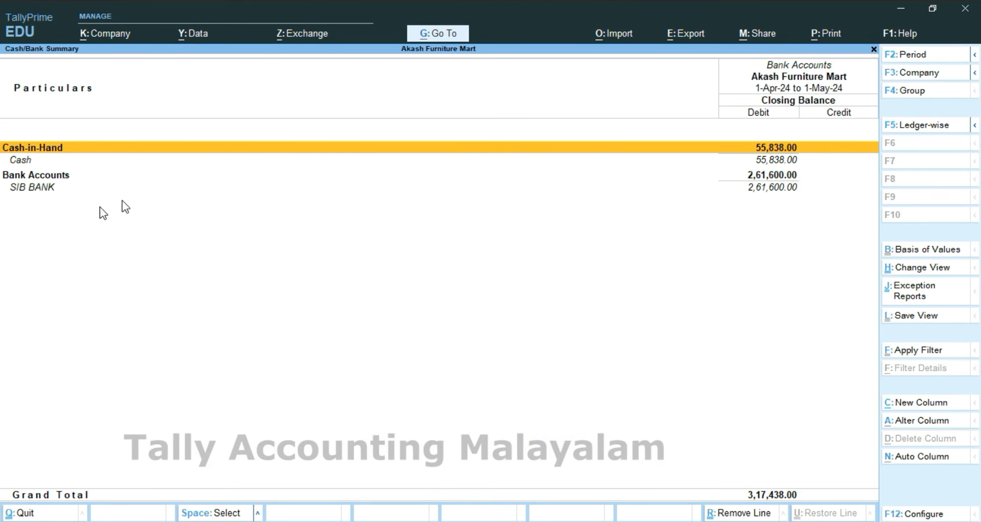
pyautogui.click(781, 152)
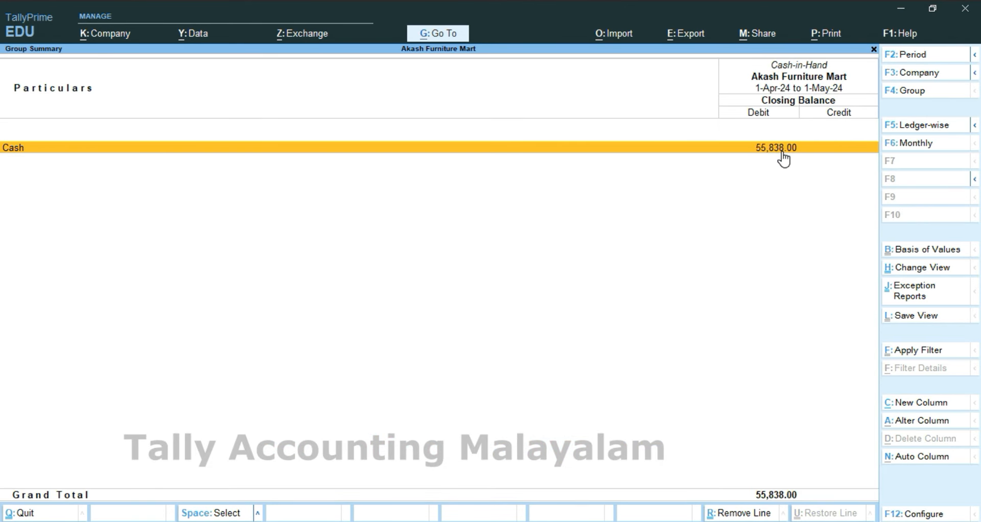
pyautogui.click(782, 152)
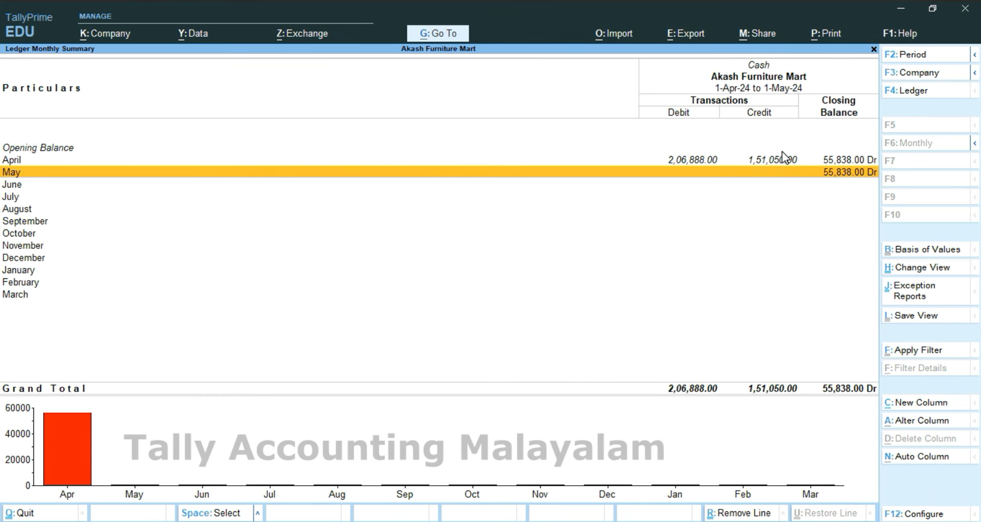
pyautogui.press('Up')
pyautogui.press('Return')
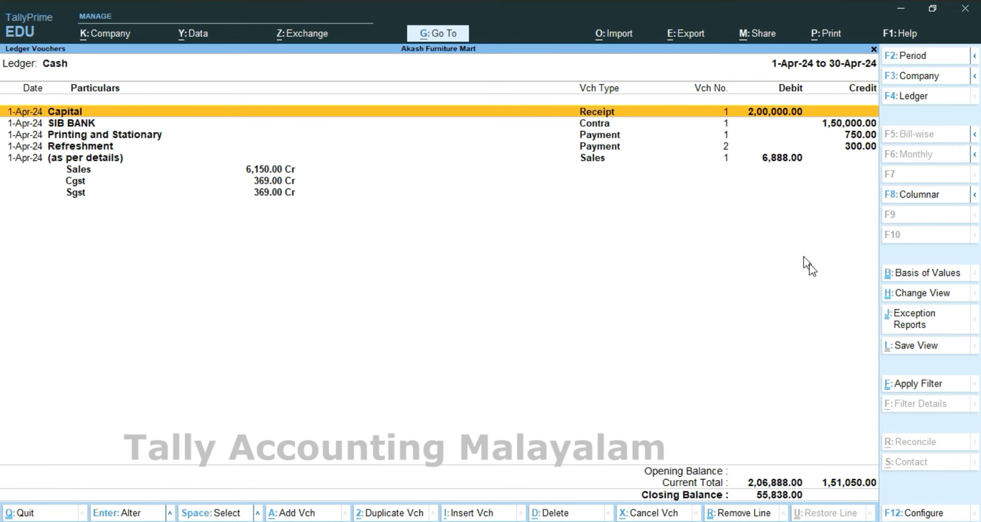
# Change the view of the Cash ledger vouchers to Daily Breakup.
pyautogui.click(922, 295)
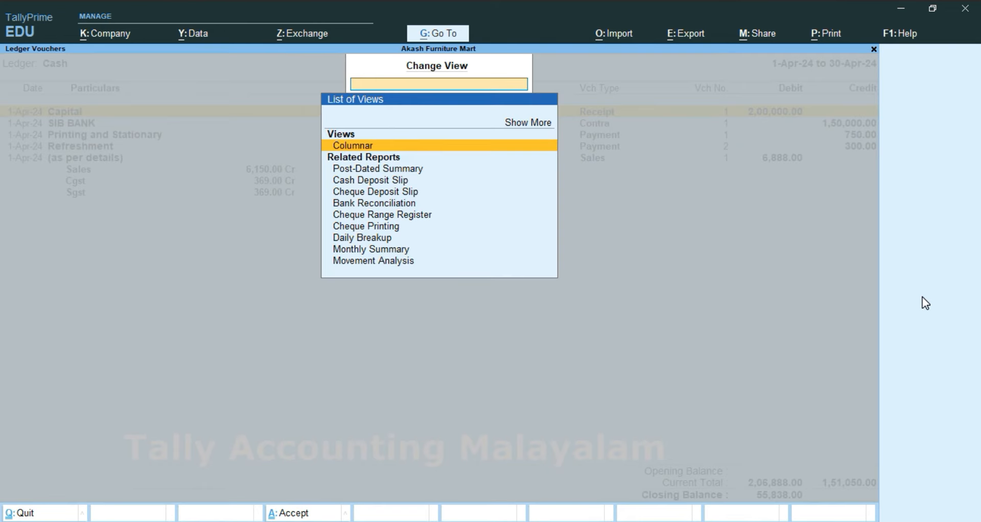
pyautogui.click(364, 244)
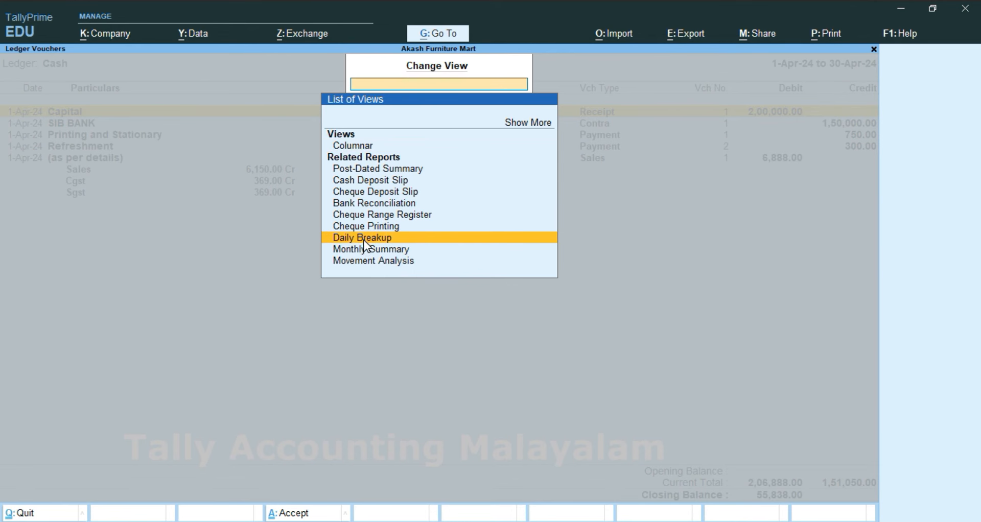
pyautogui.click(365, 243)
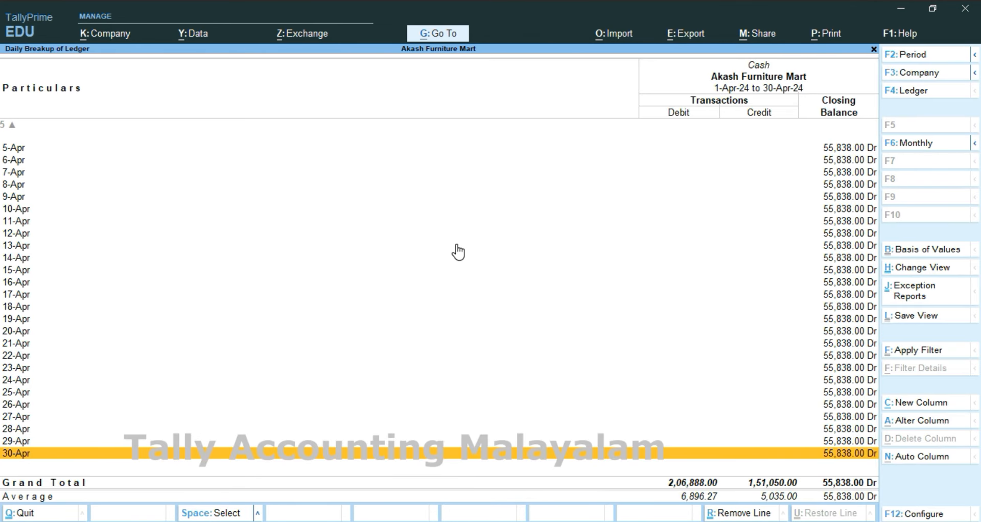
# View the Cash ledger vouchers for 1-Apr from the daily breakup, and return to the April ledger vouchers.
pyautogui.press('Up')
pyautogui.press('Up')
pyautogui.press('Up')
pyautogui.press('Up')
pyautogui.press('Up')
pyautogui.press('Up')
pyautogui.press('Up')
pyautogui.press('Up')
pyautogui.press('Up')
pyautogui.press('Up')
pyautogui.press('Up')
pyautogui.press('Up')
pyautogui.press('Up')
pyautogui.press('Up')
pyautogui.press('Up')
pyautogui.press('Up')
pyautogui.press('Up')
pyautogui.press('Up')
pyautogui.press('Up')
pyautogui.press('Up')
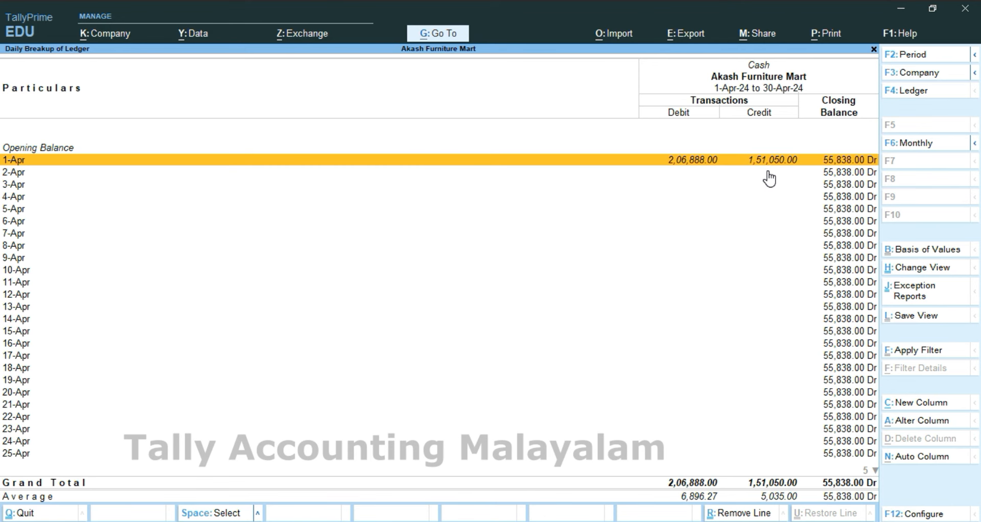
pyautogui.press('Return')
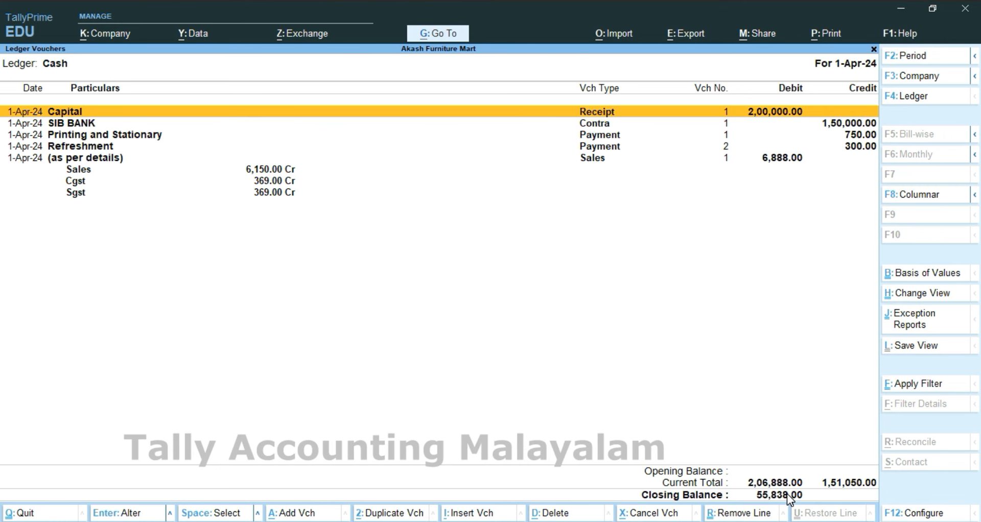
pyautogui.press('Escape')
pyautogui.press('Return')
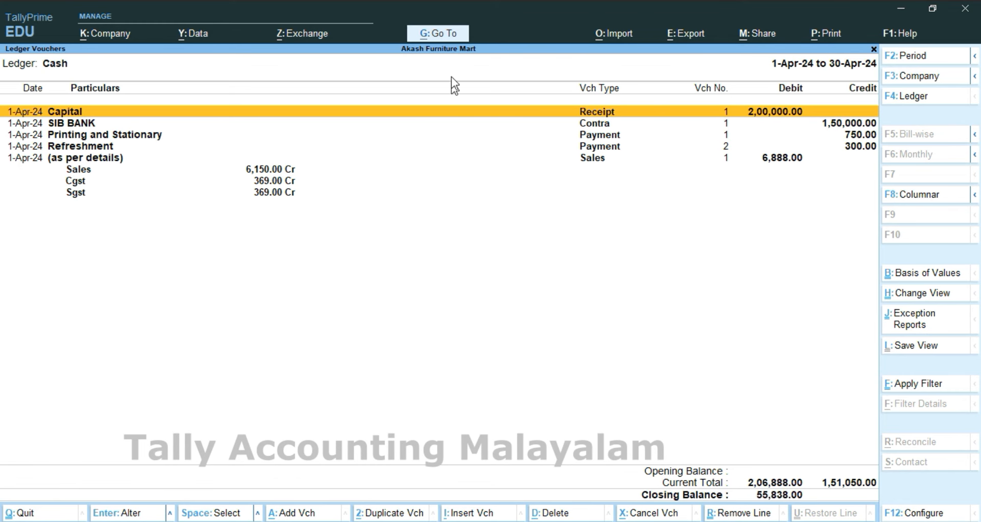
# Examine the Stock Summary and the monthly summary of the Chairs stock item.
pyautogui.click(444, 35)
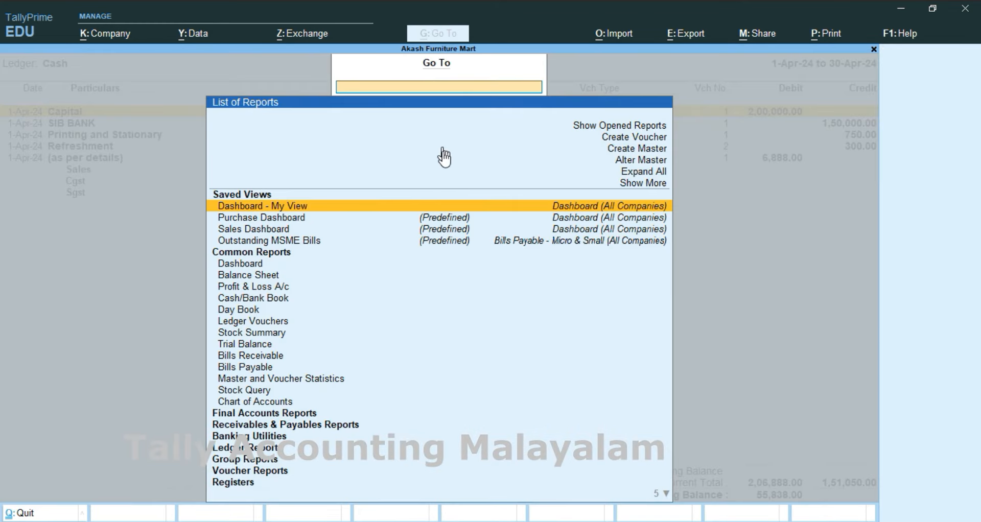
pyautogui.write('St')
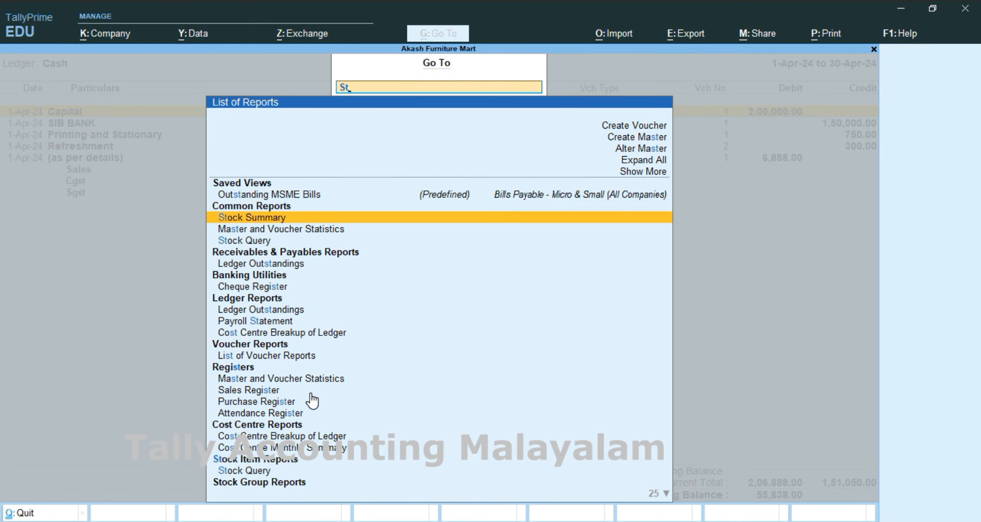
pyautogui.press('Return')
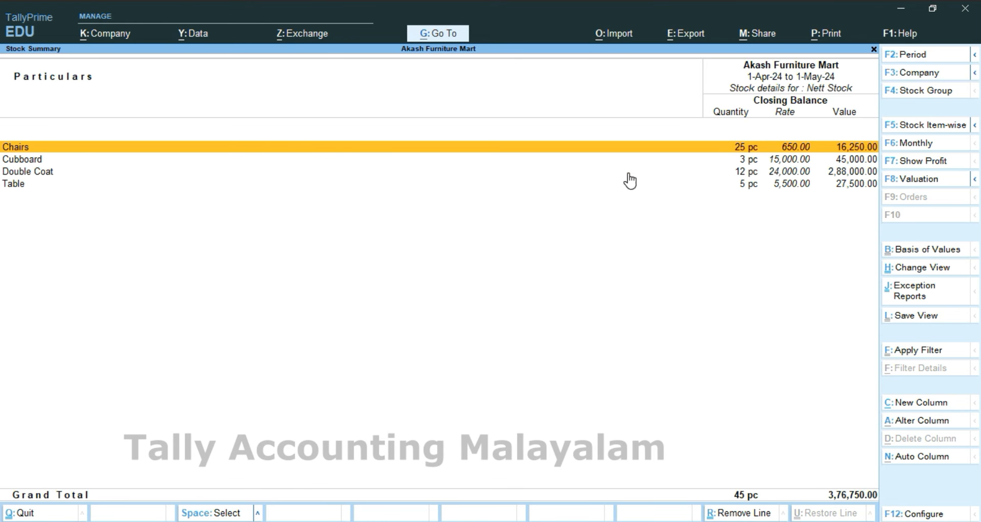
pyautogui.press('Return')
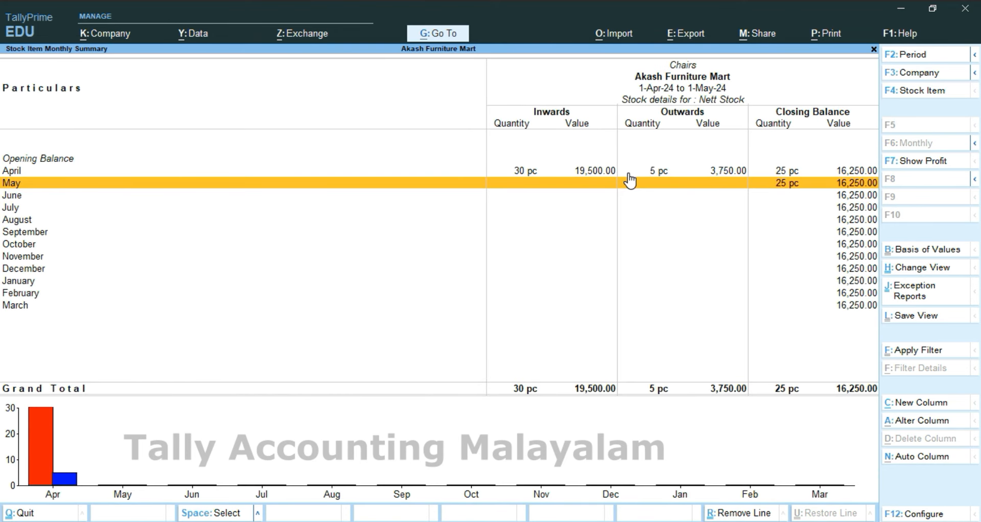
pyautogui.press('Up')
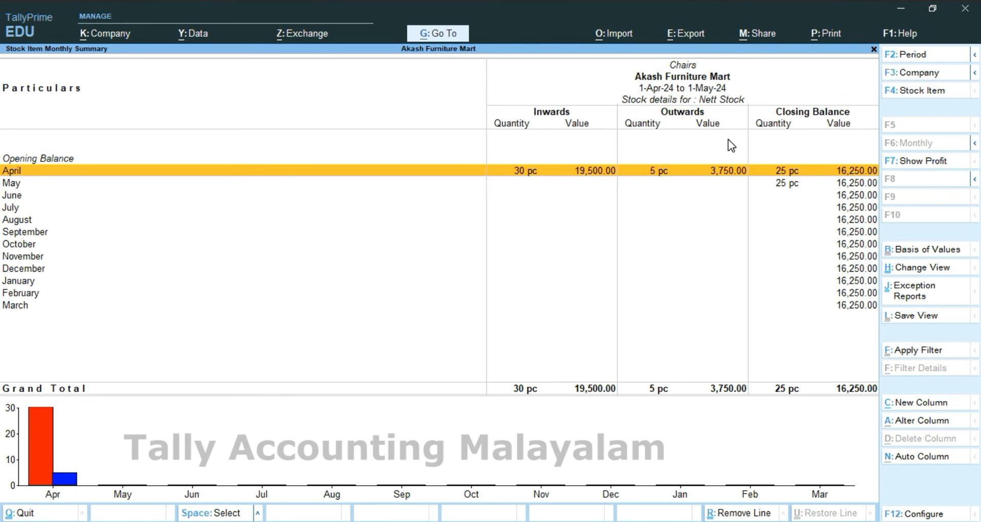
pyautogui.press('Escape')
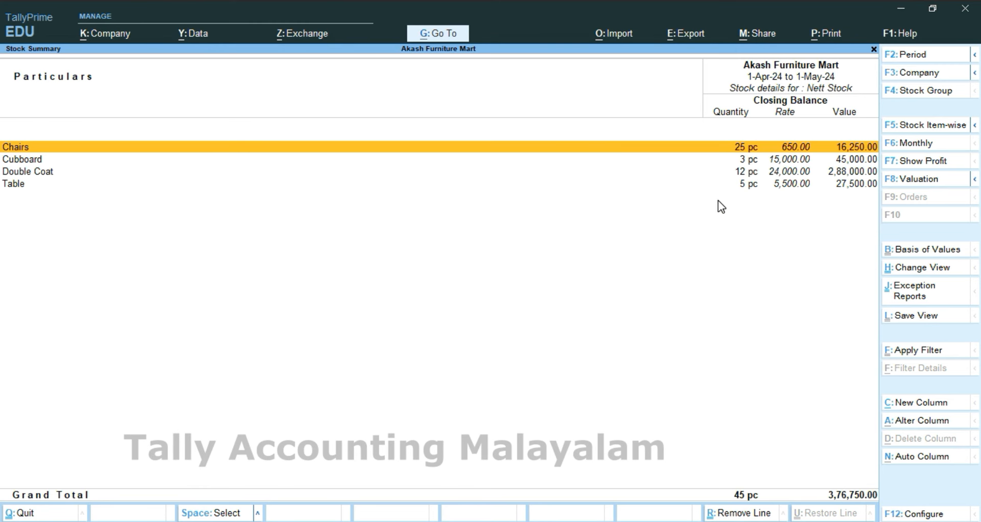
# Close all open reports and return to the Gateway of Tally.
pyautogui.press('Escape')
pyautogui.press('Escape')
pyautogui.press('Escape')
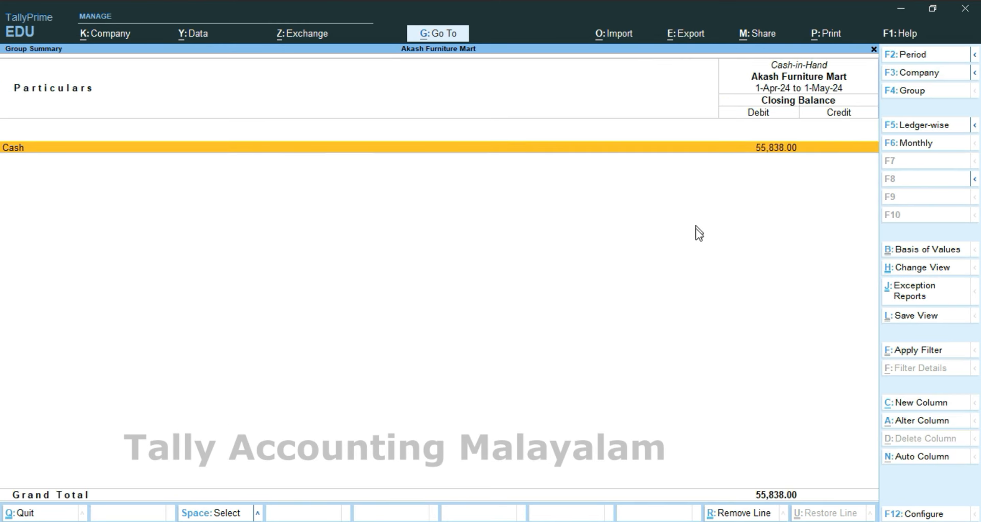
pyautogui.press('Escape')
pyautogui.press('Escape')
pyautogui.press('Escape')
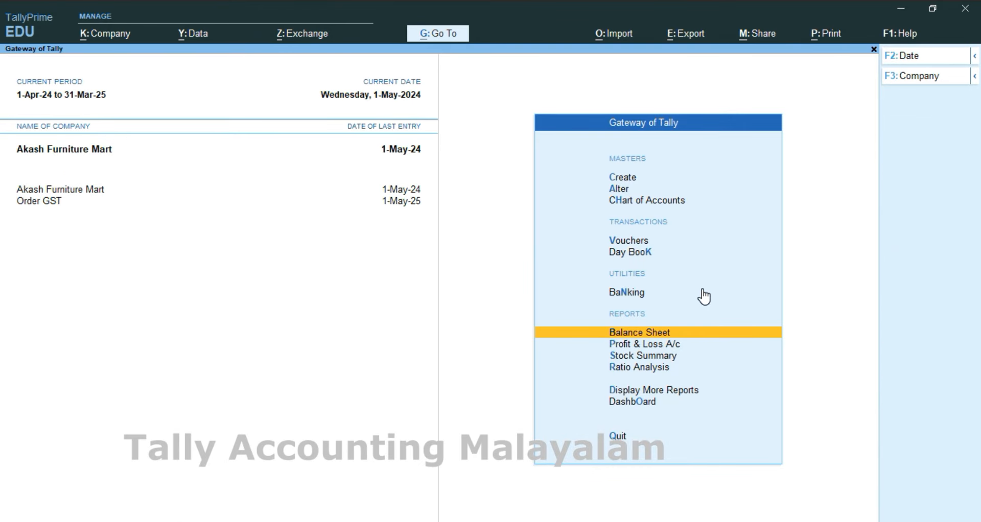
# Open a new purchase voucher.
pyautogui.press('v')
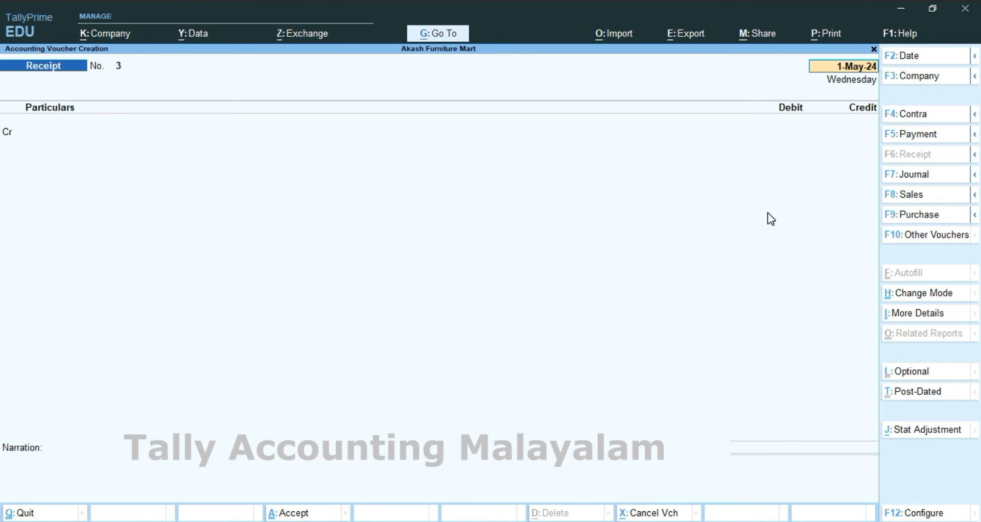
pyautogui.click(909, 215)
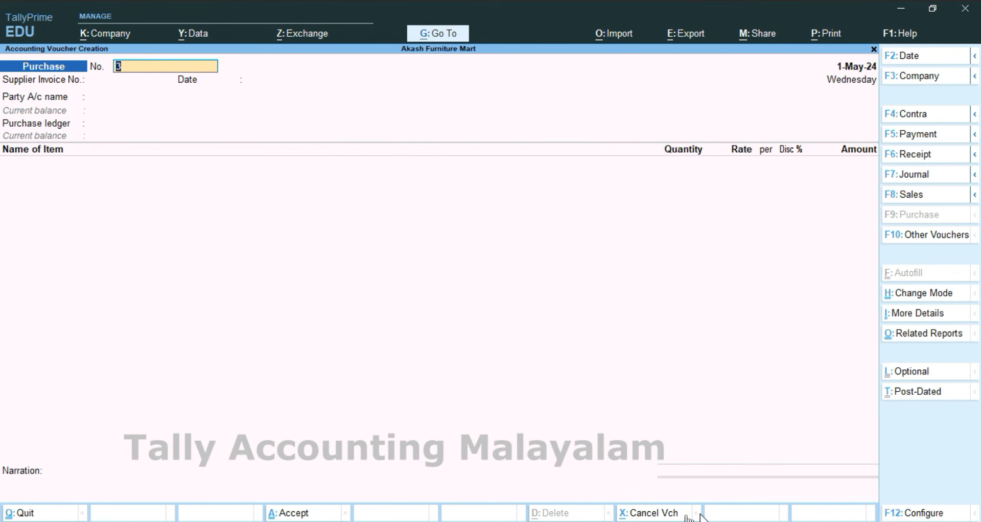
# Switch the purchase voucher to Accounting Invoice mode and back to Item Invoice mode.
pyautogui.click(934, 296)
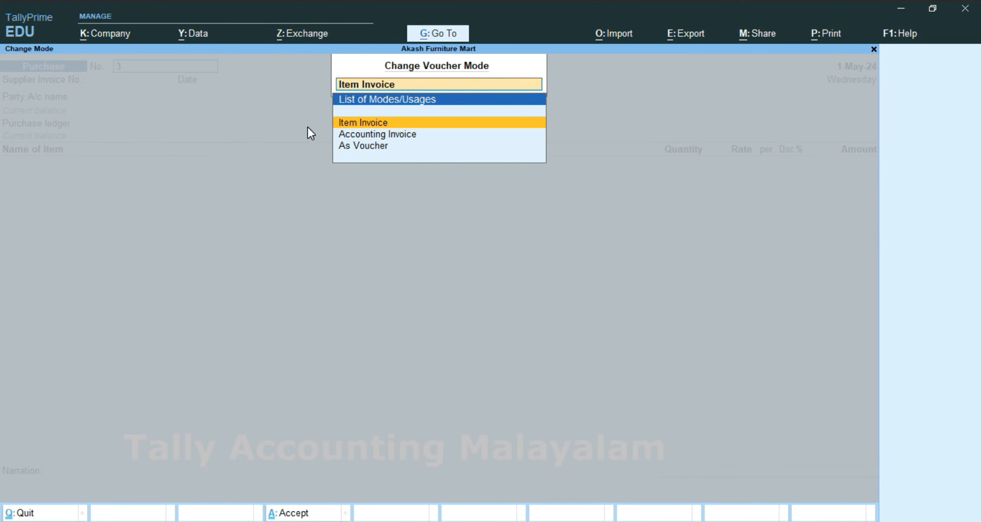
pyautogui.click(385, 135)
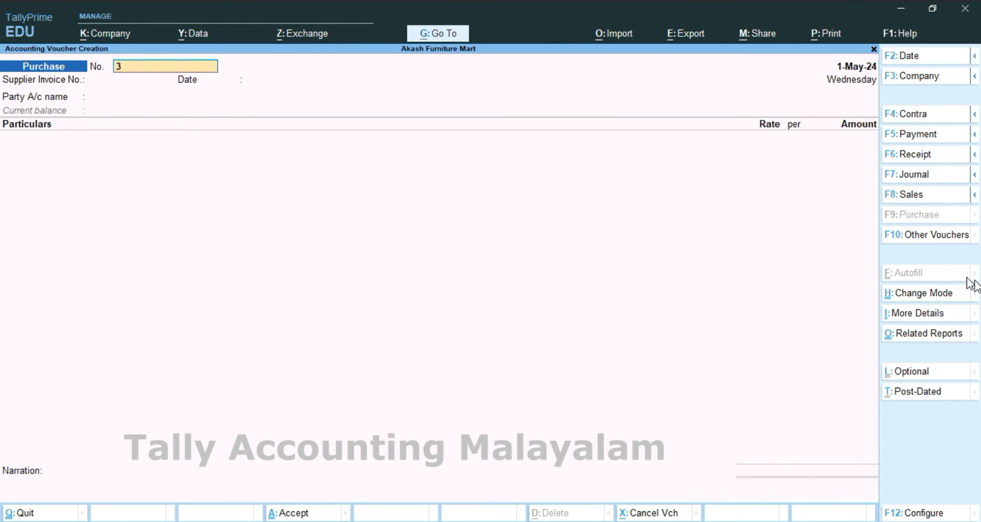
pyautogui.click(923, 294)
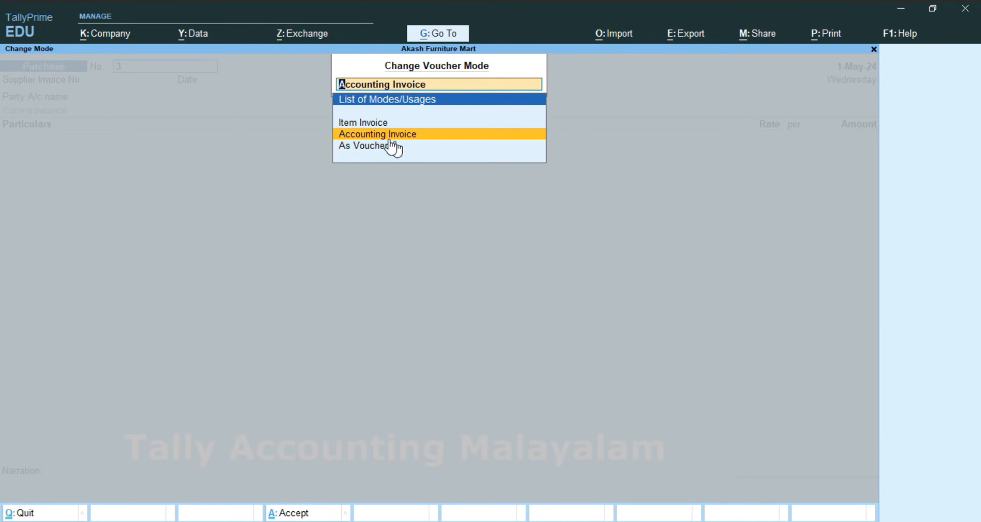
pyautogui.click(377, 123)
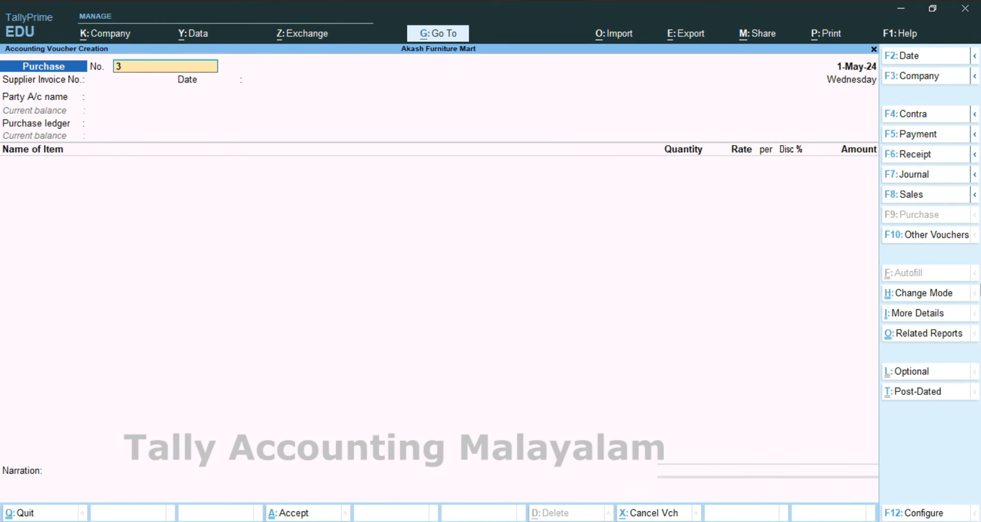
# Change the purchase voucher's mode to As Voucher.
pyautogui.click(924, 294)
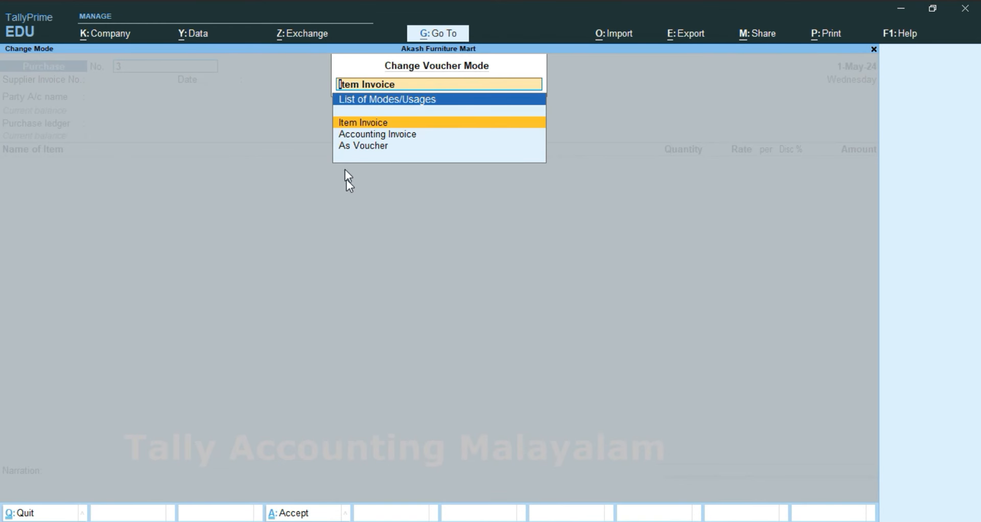
pyautogui.click(366, 146)
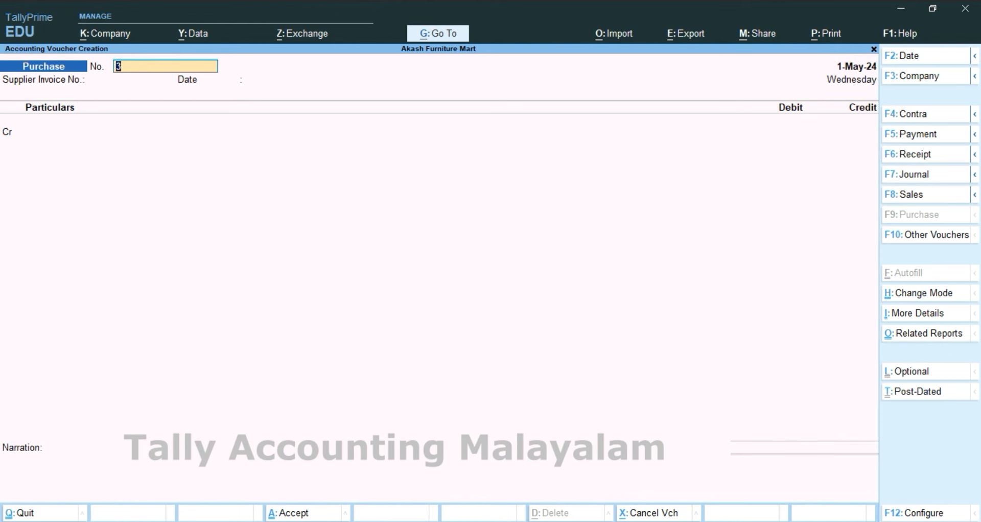
pyautogui.moveTo(471, 521)
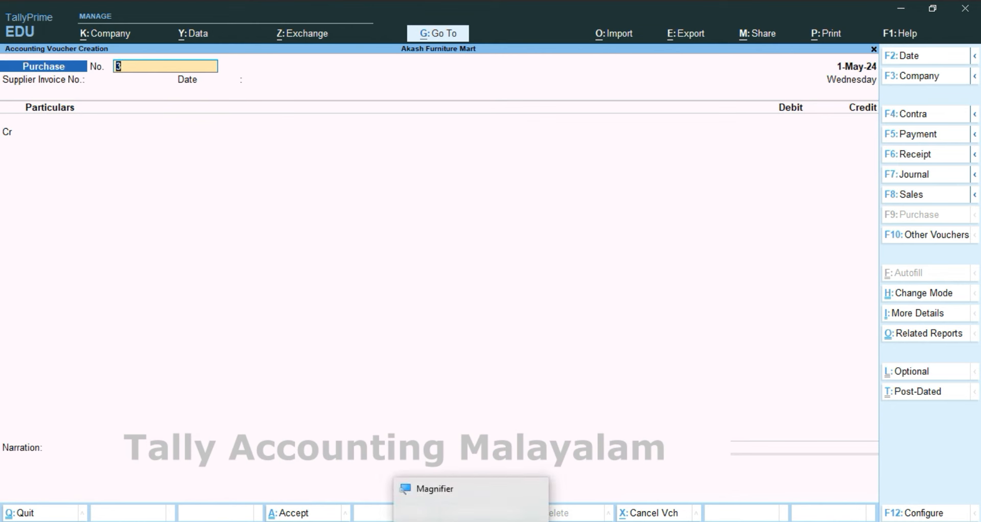